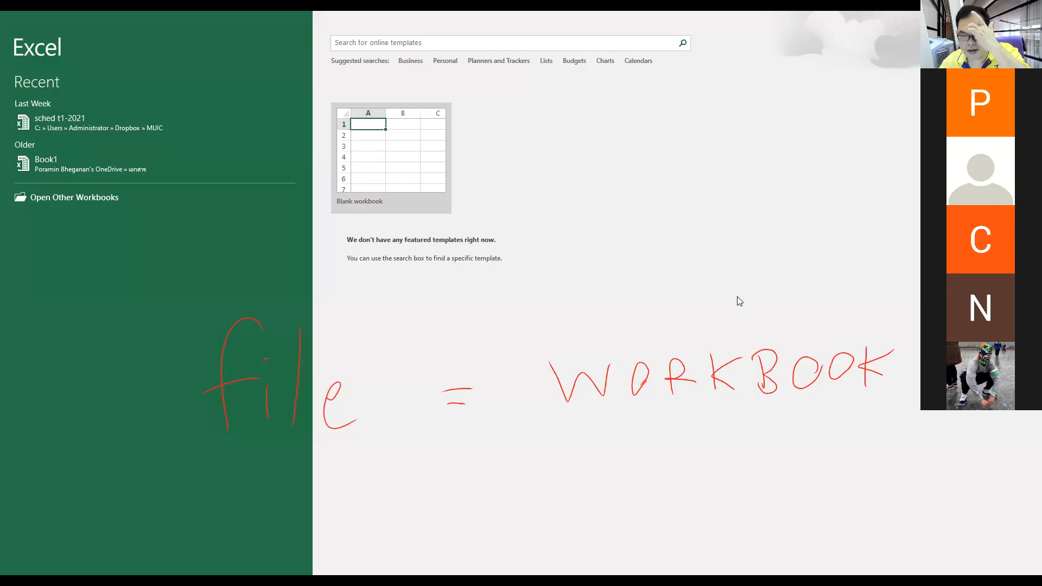
Step: Start a blank workbook and open the myfirstbook workbook from the Dropbox Poramin-excelfiles folder
click(399, 159)
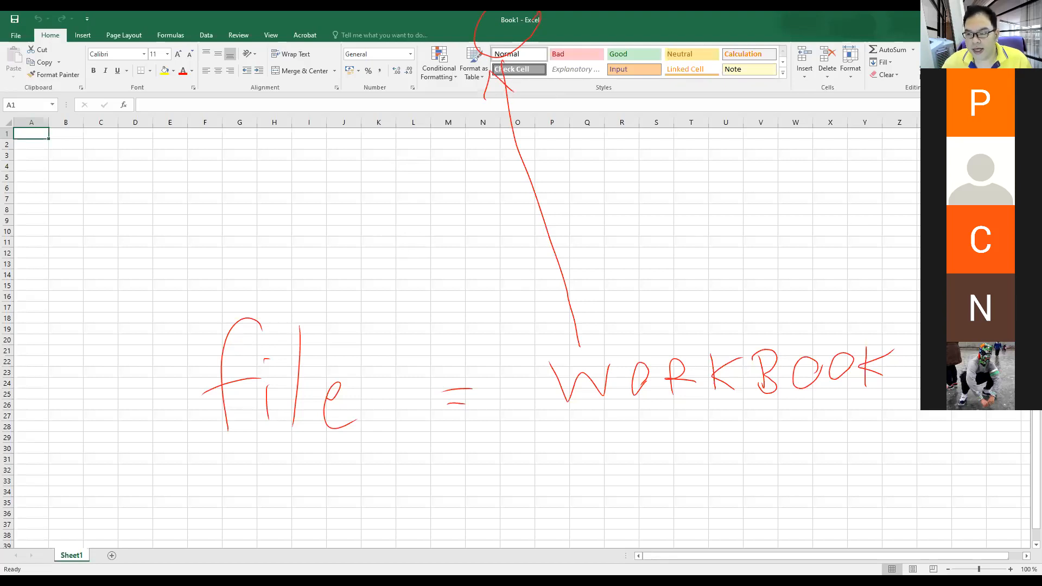
click(24, 35)
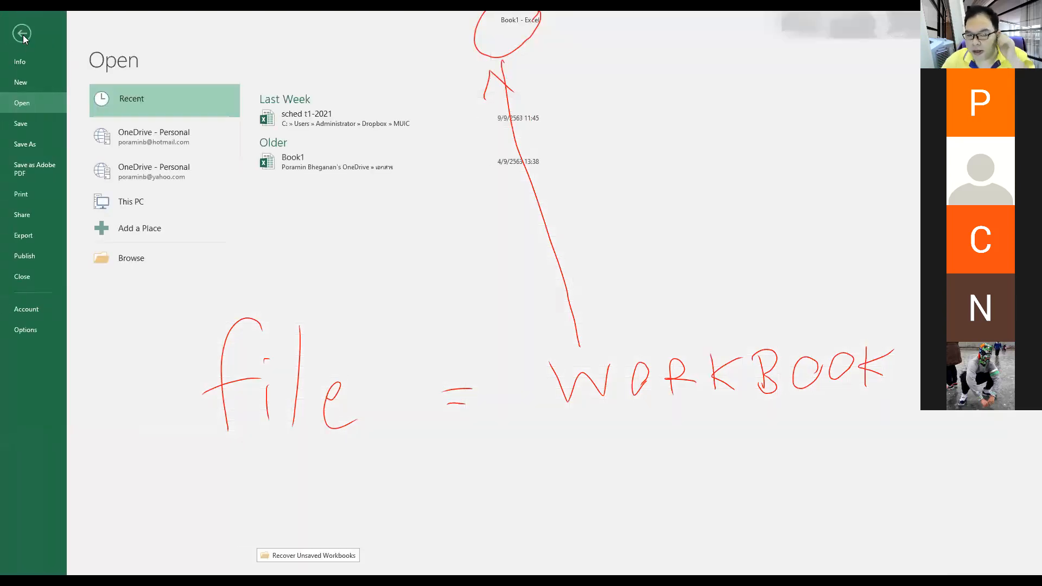
click(129, 265)
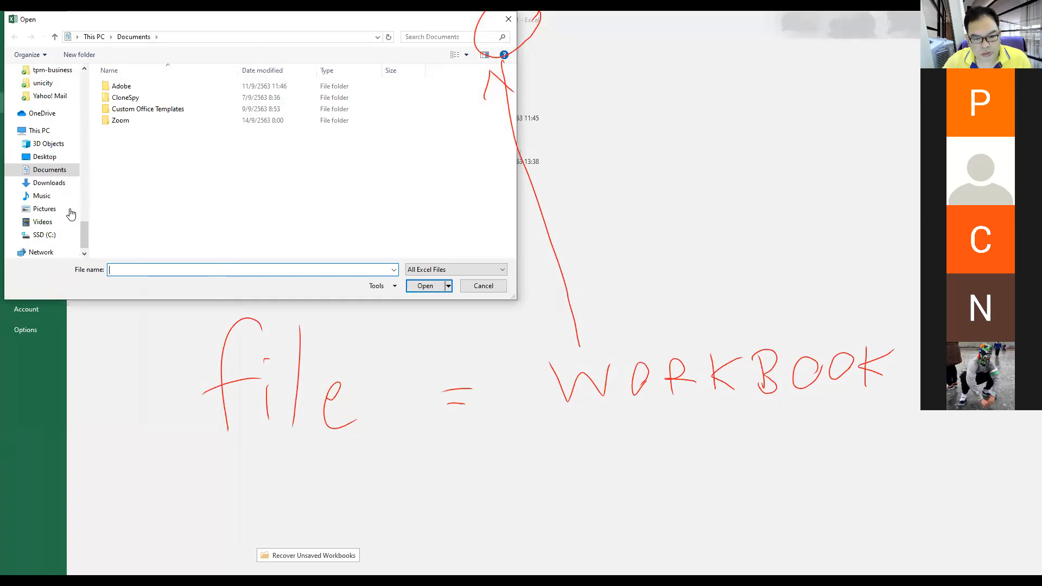
scroll(71, 206, up, 5)
click(70, 192)
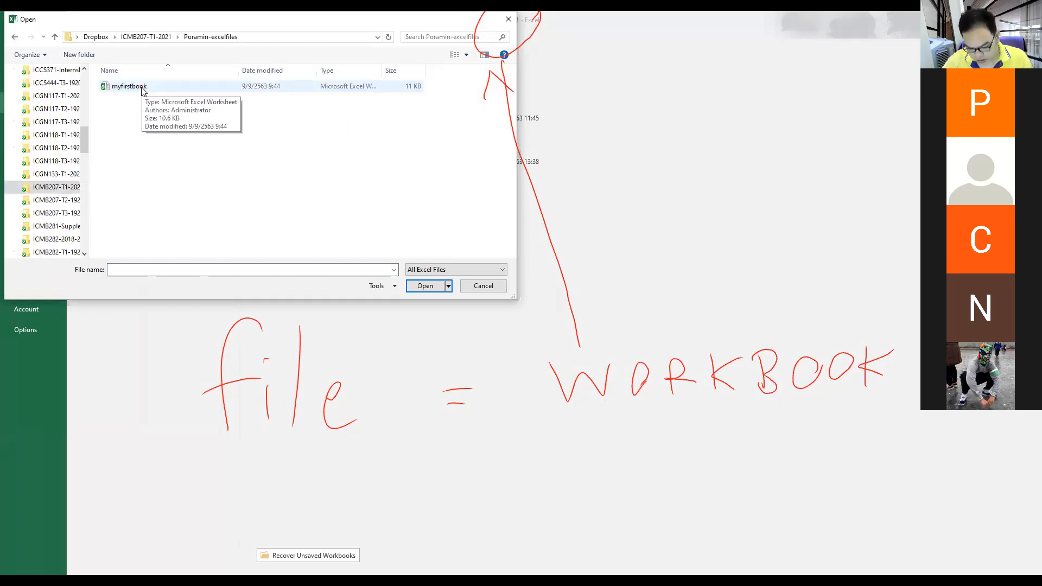
click(143, 90)
double_click(143, 90)
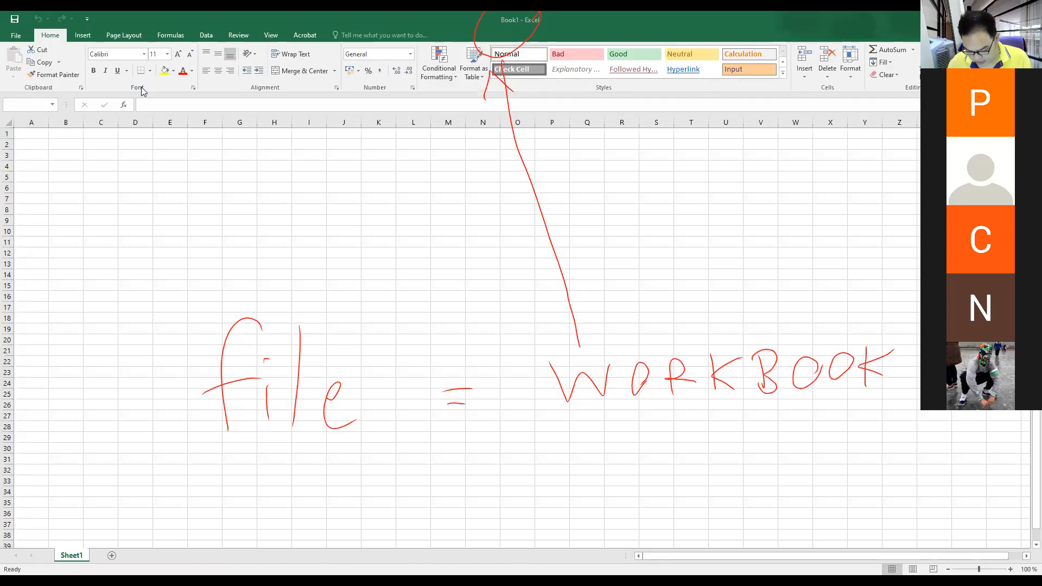
key(Escape)
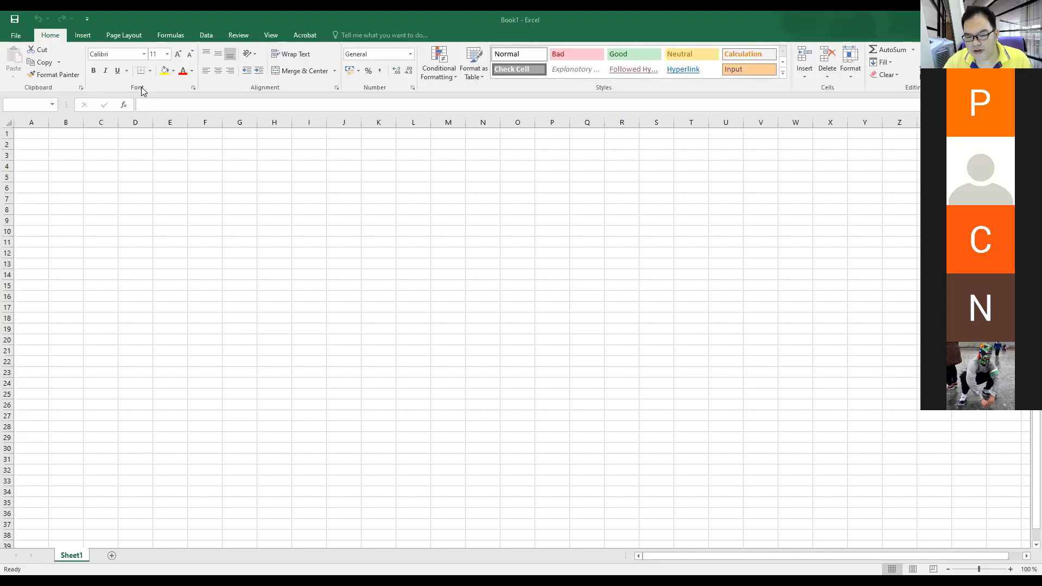
key(F12)
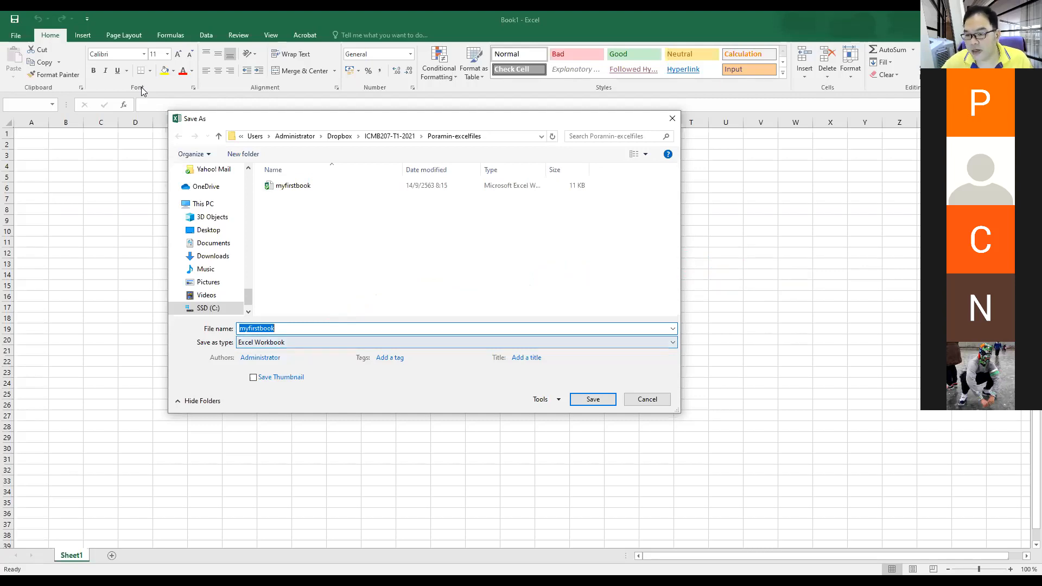
click(646, 399)
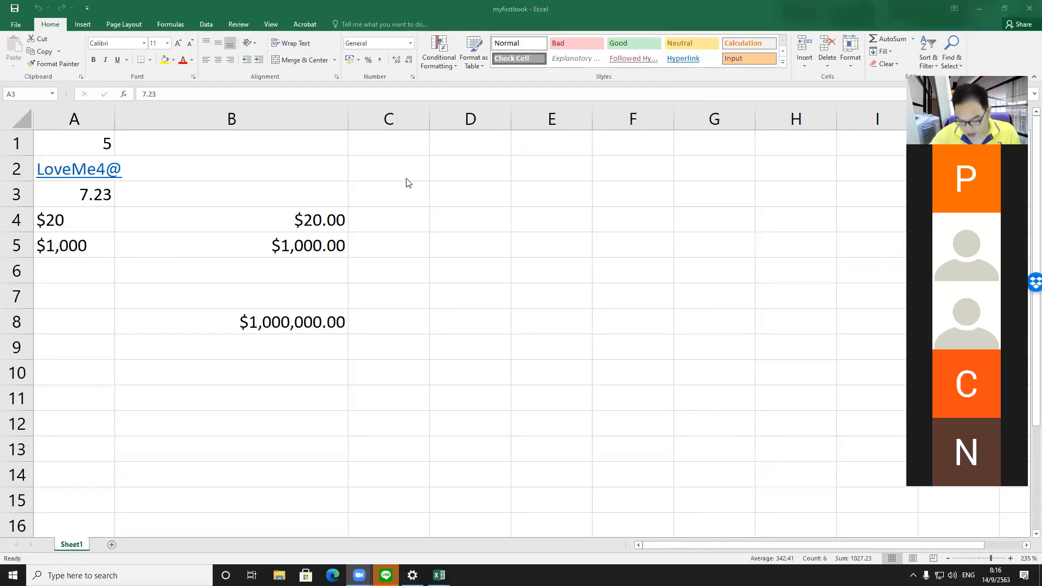
Step: Open the Excel Options dialog and close it without changing any settings
click(14, 26)
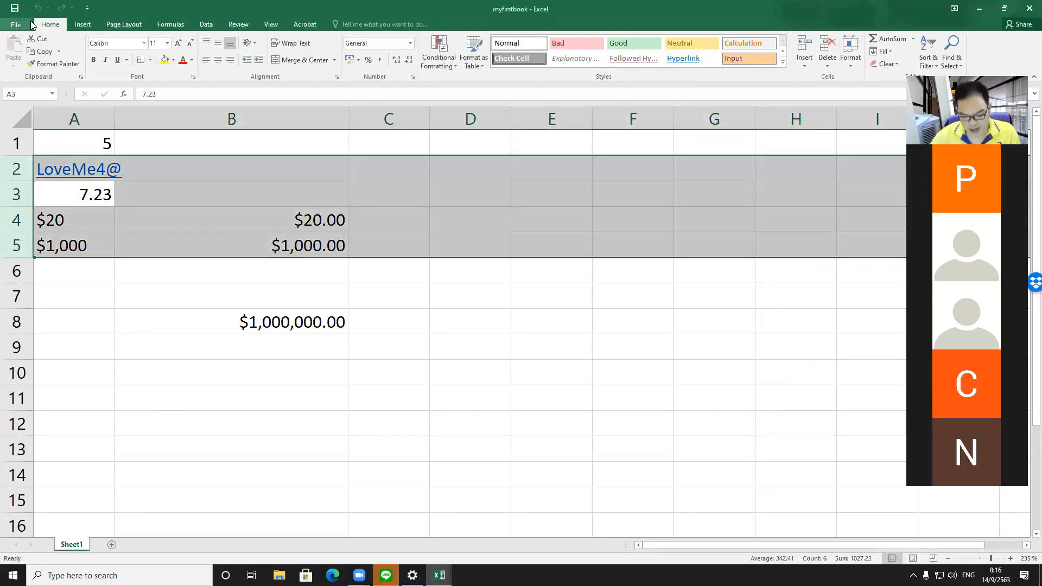
click(18, 25)
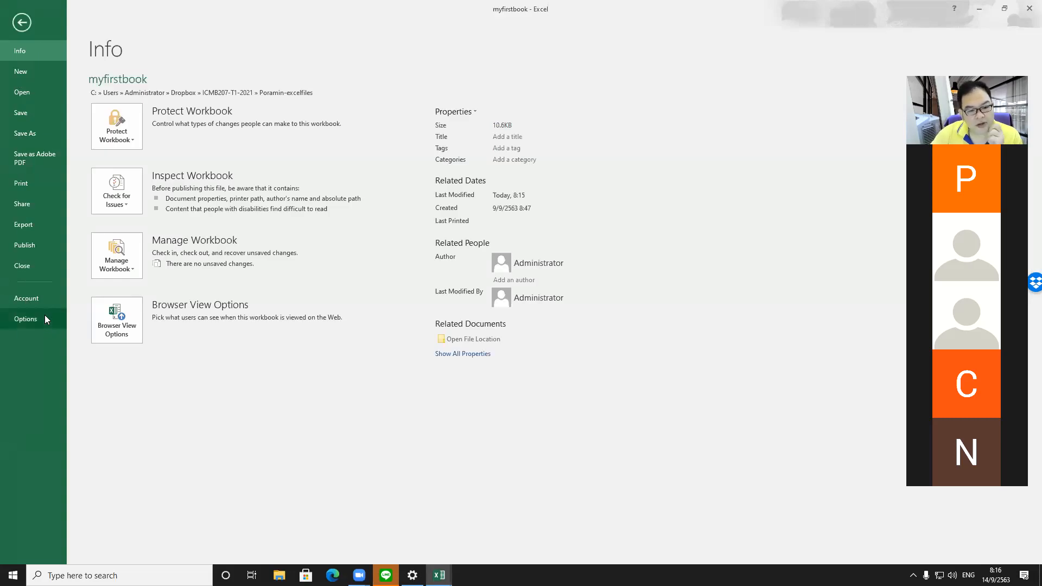
click(45, 321)
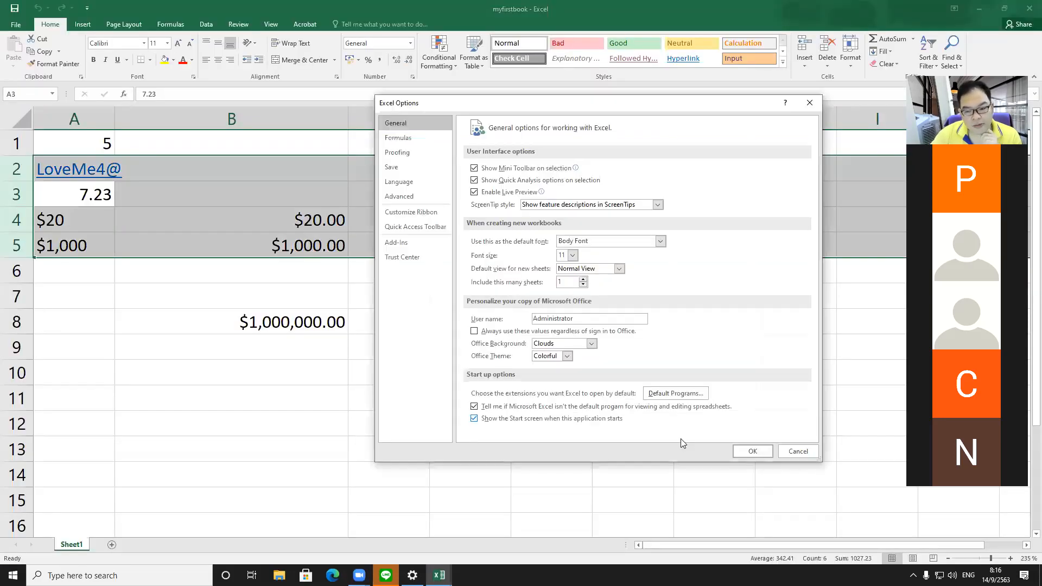
click(798, 452)
Step: Review the Account page's product information and return to the worksheet
click(16, 25)
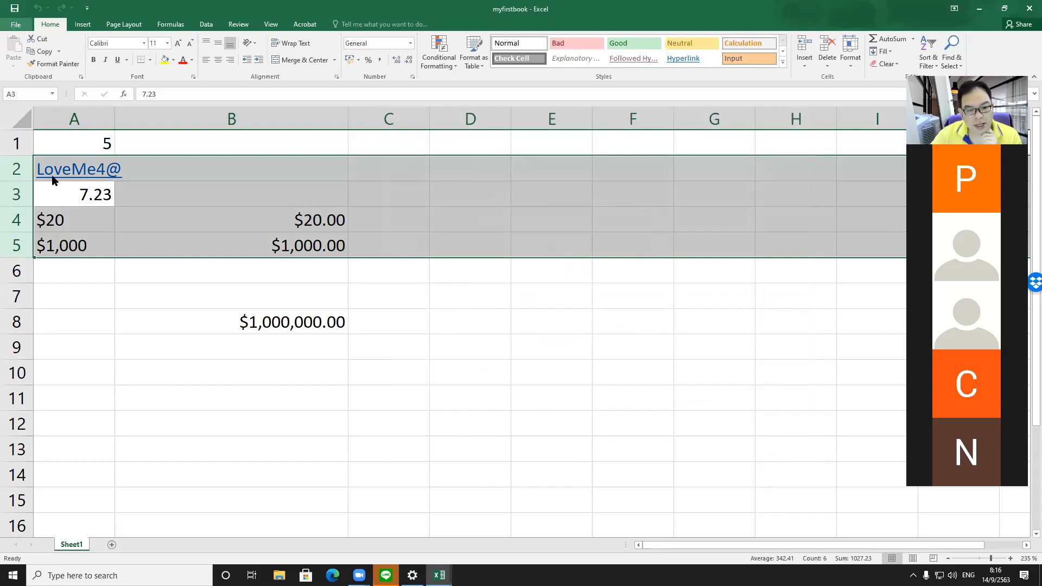
click(27, 300)
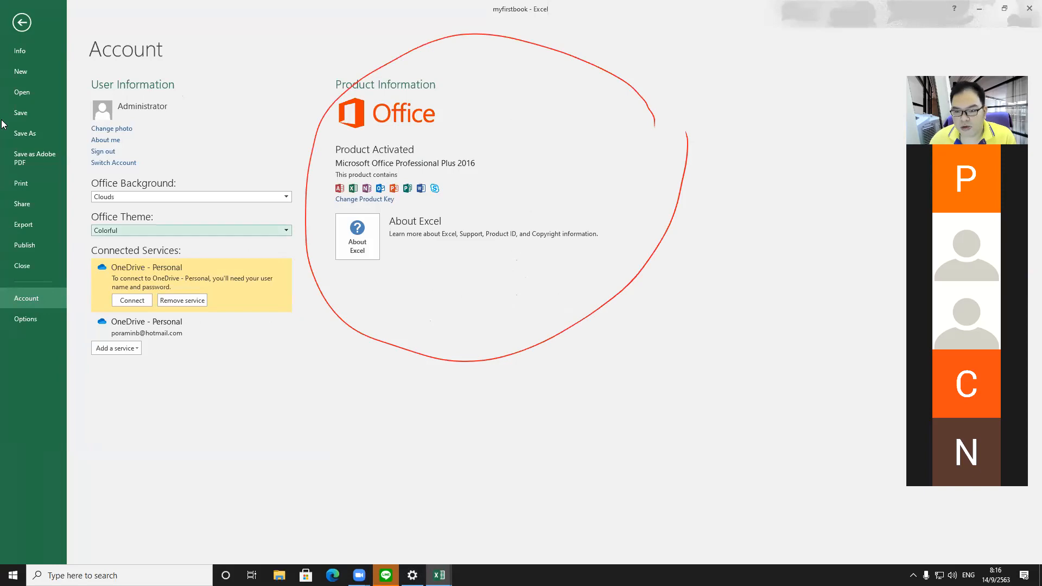
click(609, 43)
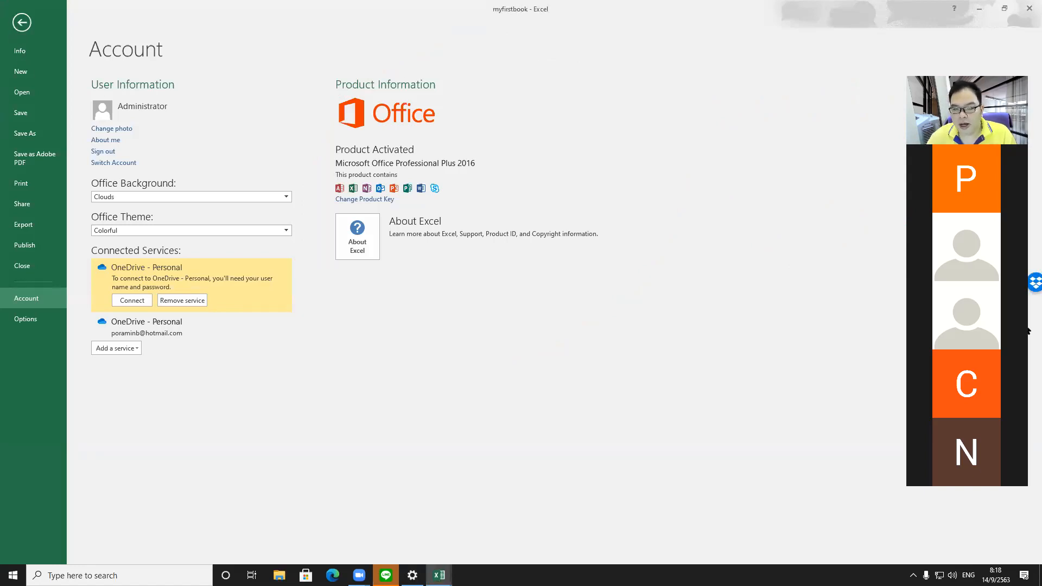
click(21, 22)
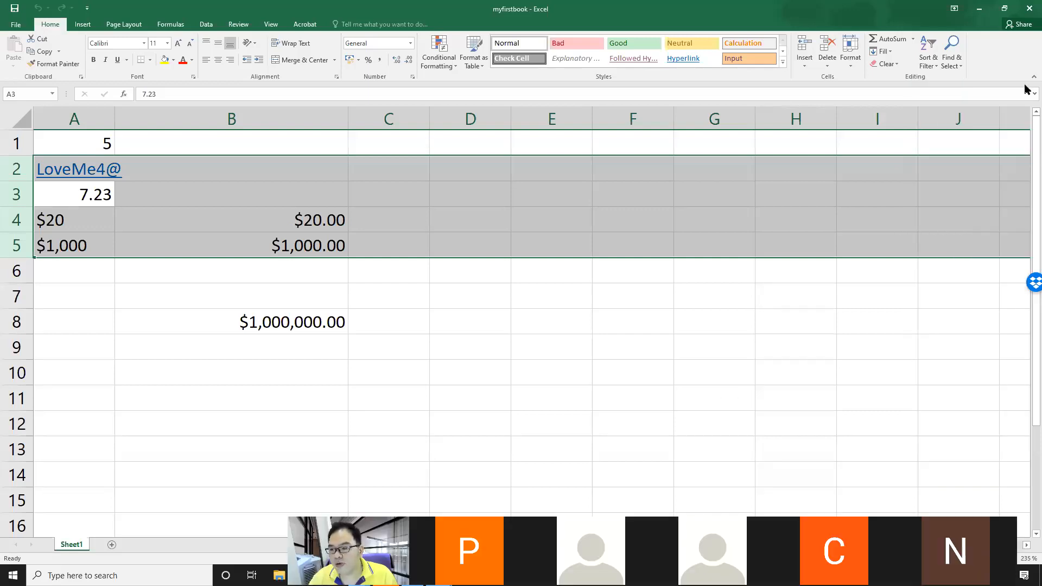
Step: Explore the Share pane's Save to Cloud locations on OneDrive without saving, and close the pane
click(1019, 24)
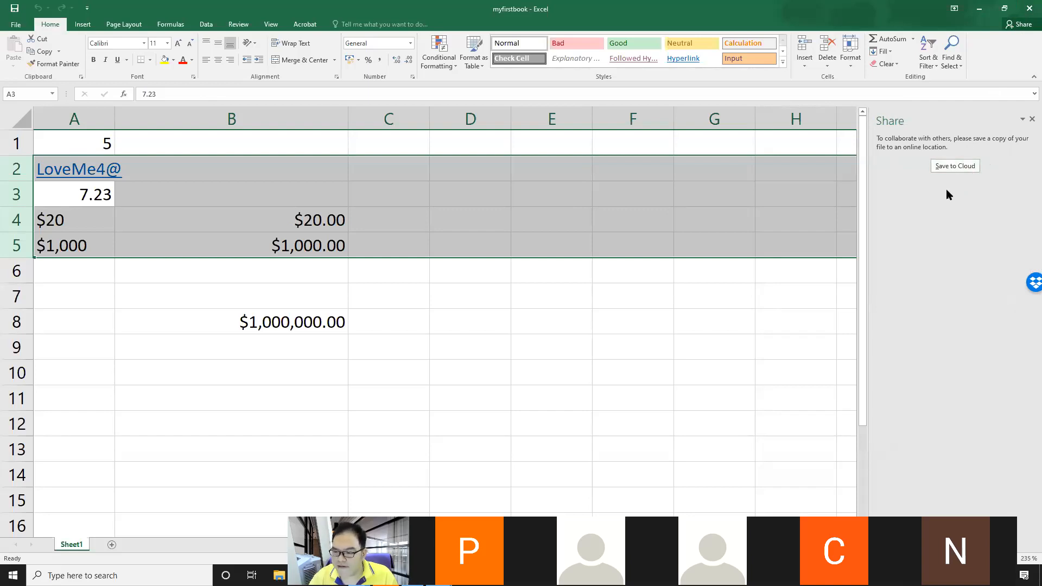
click(974, 168)
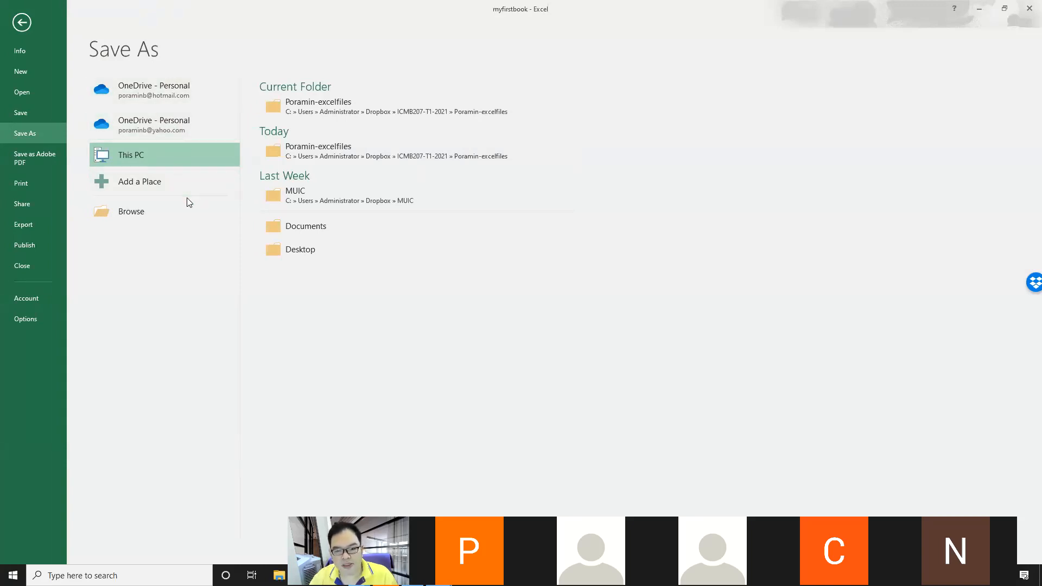
click(193, 100)
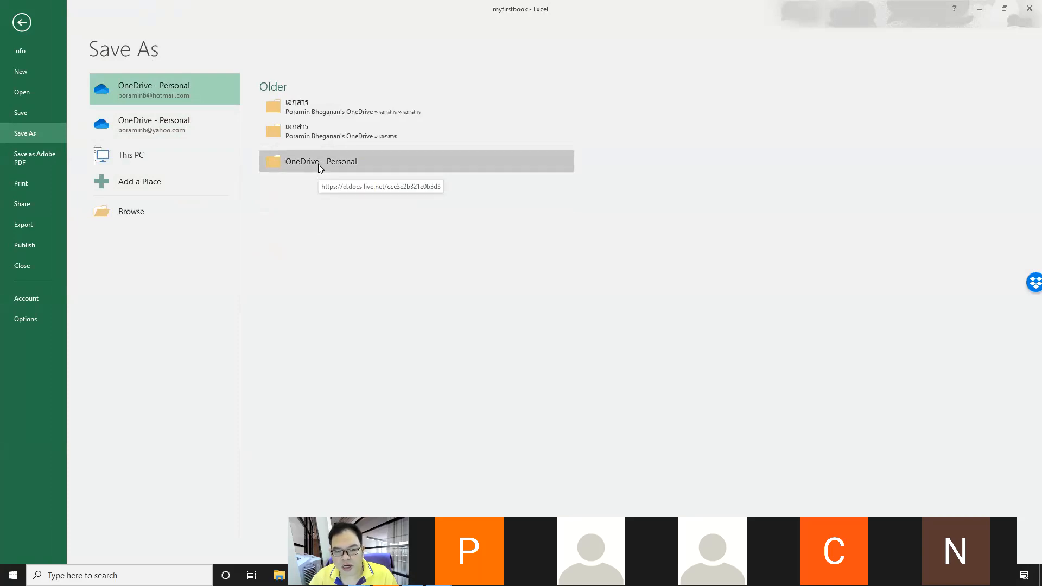
click(30, 29)
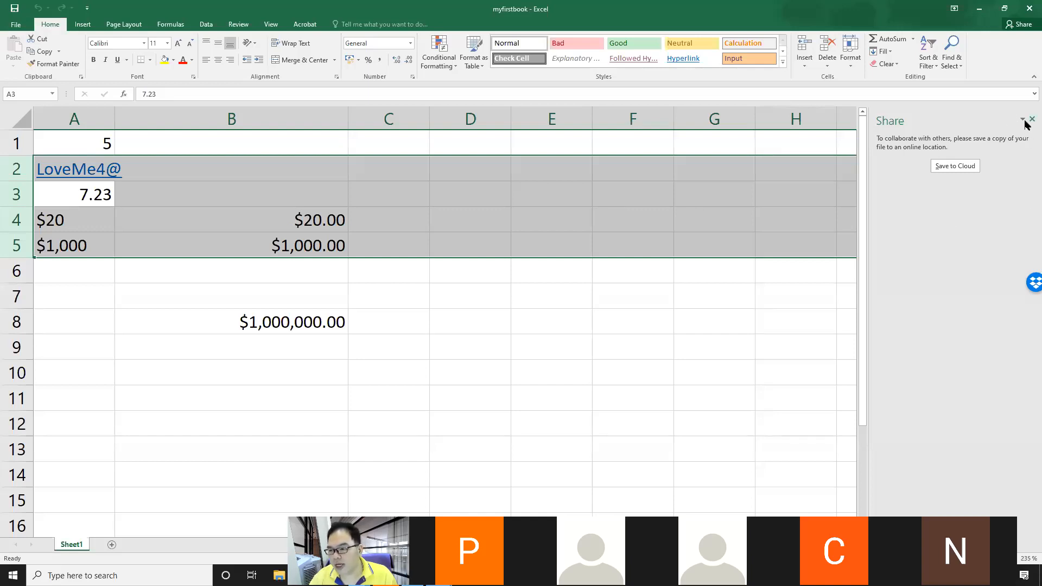
click(1031, 119)
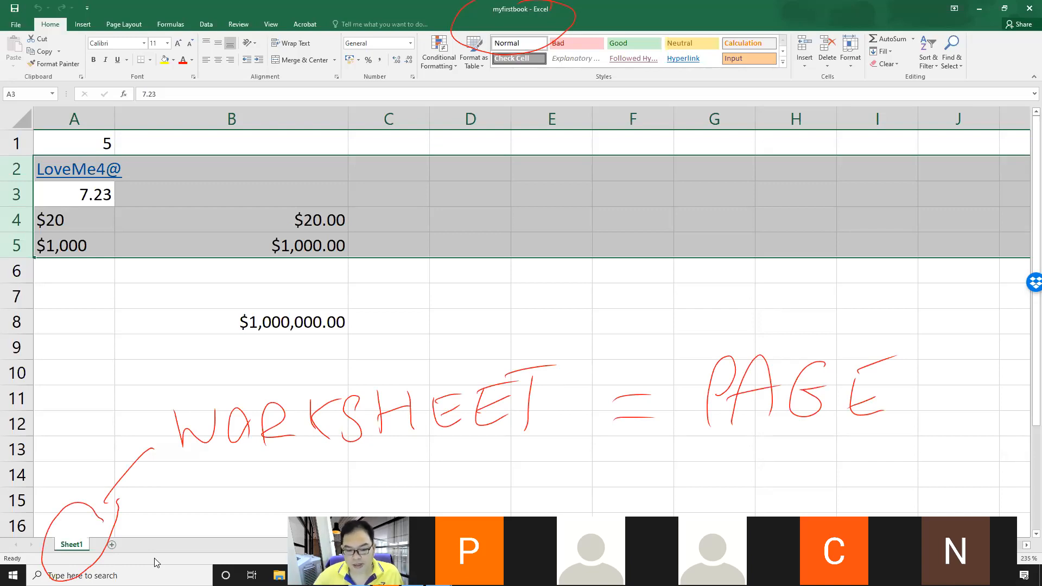
Step: Add a new worksheet and move it in front of Sheet1
key(Escape)
click(111, 545)
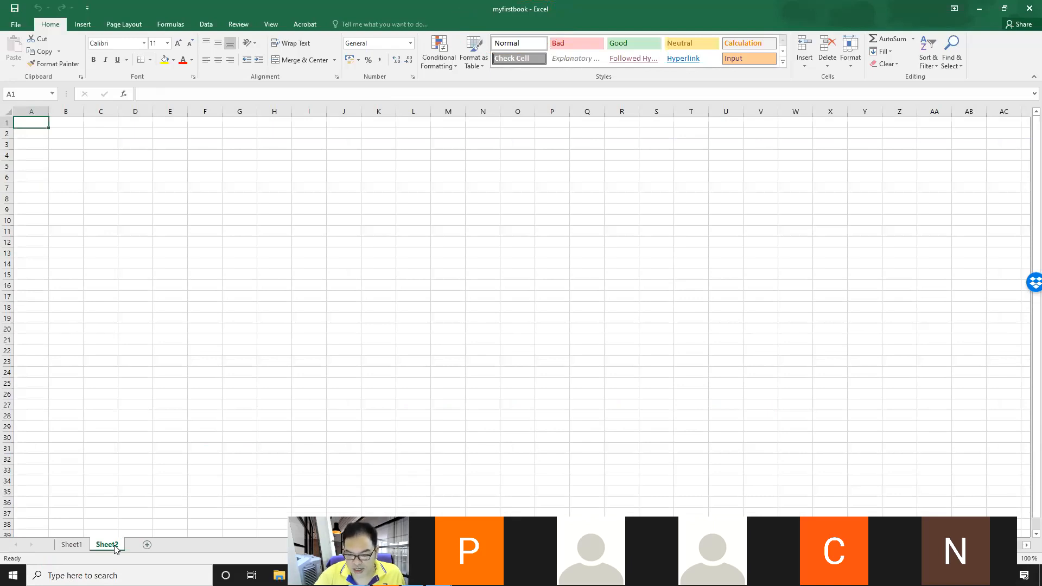
right_click(115, 549)
click(144, 562)
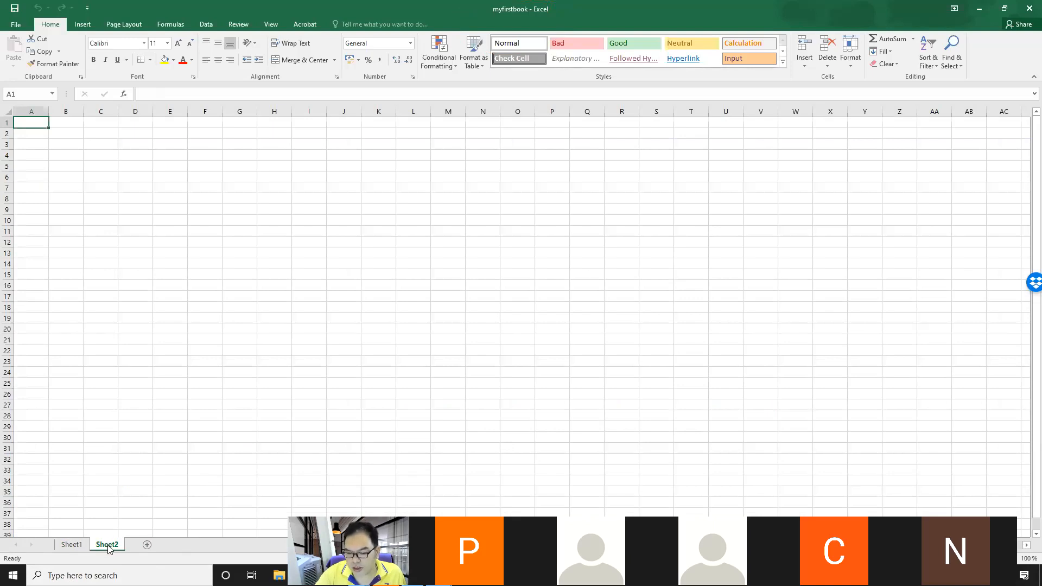
drag(109, 548, 66, 542)
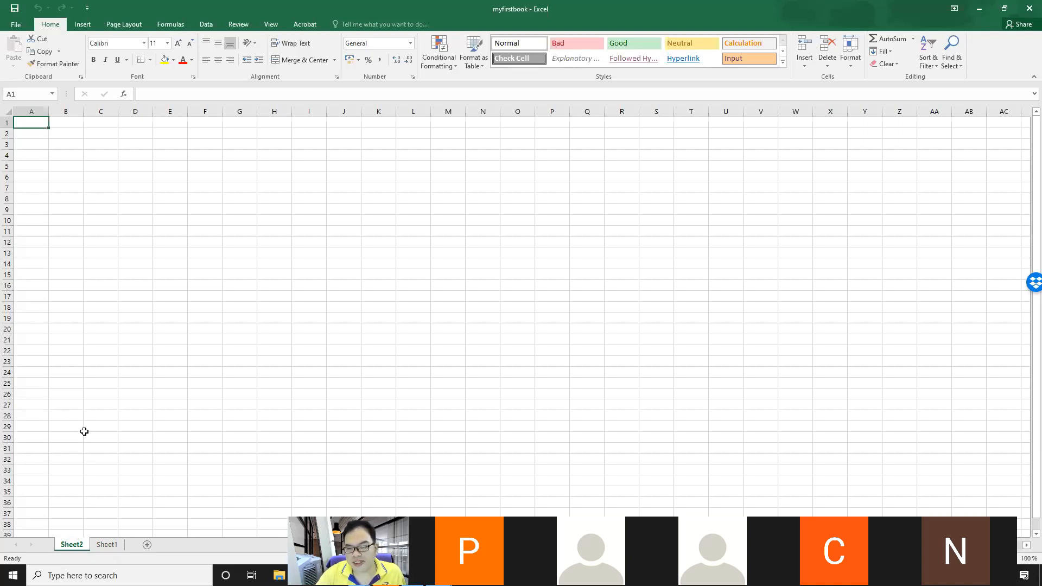
Step: Delete the Sheet2 worksheet
right_click(72, 545)
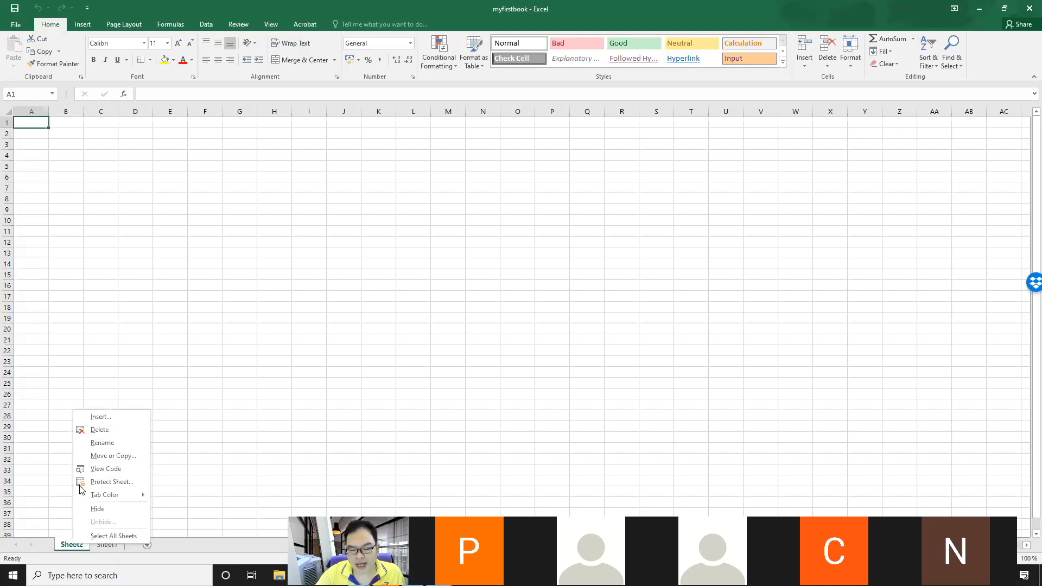
click(88, 426)
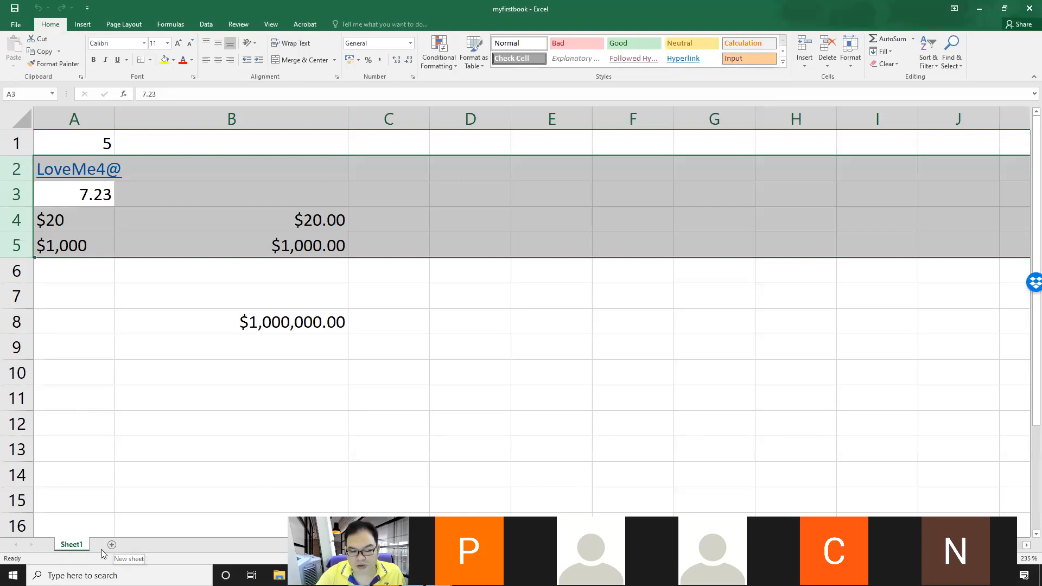
Step: Insert a new blank worksheet before Sheet1
right_click(70, 545)
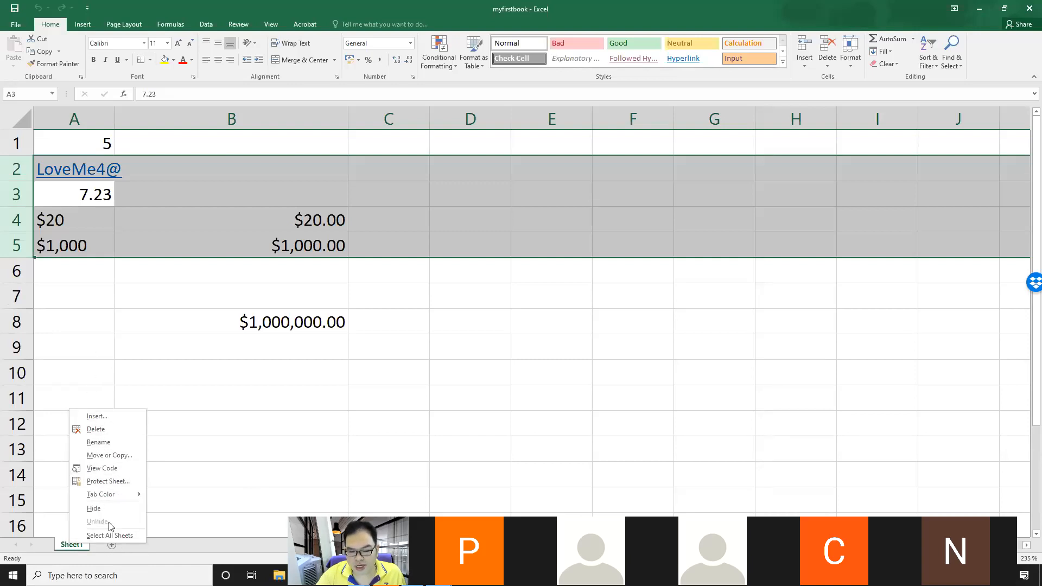
click(114, 418)
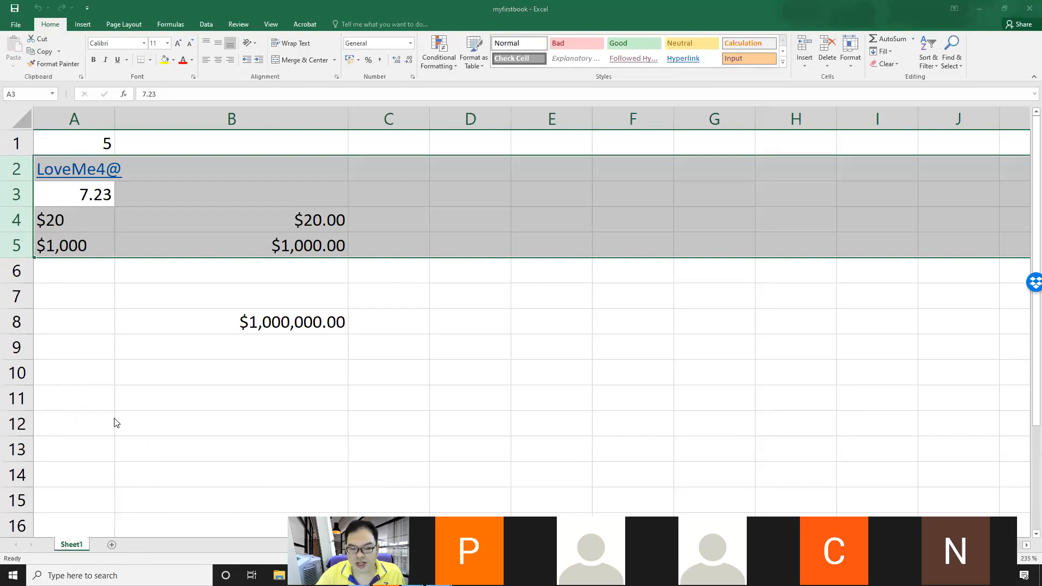
drag(139, 326, 337, 198)
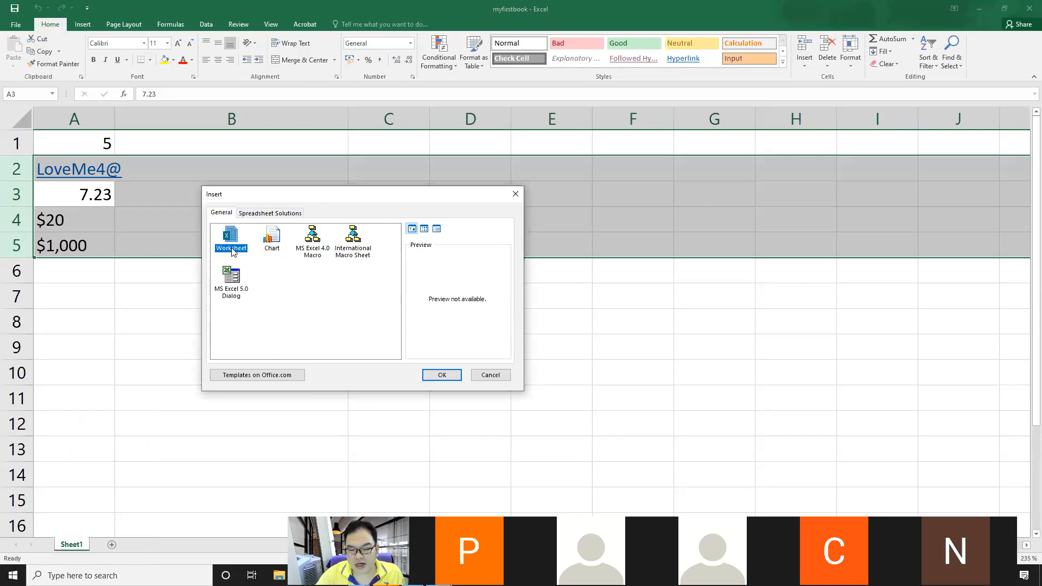
click(437, 374)
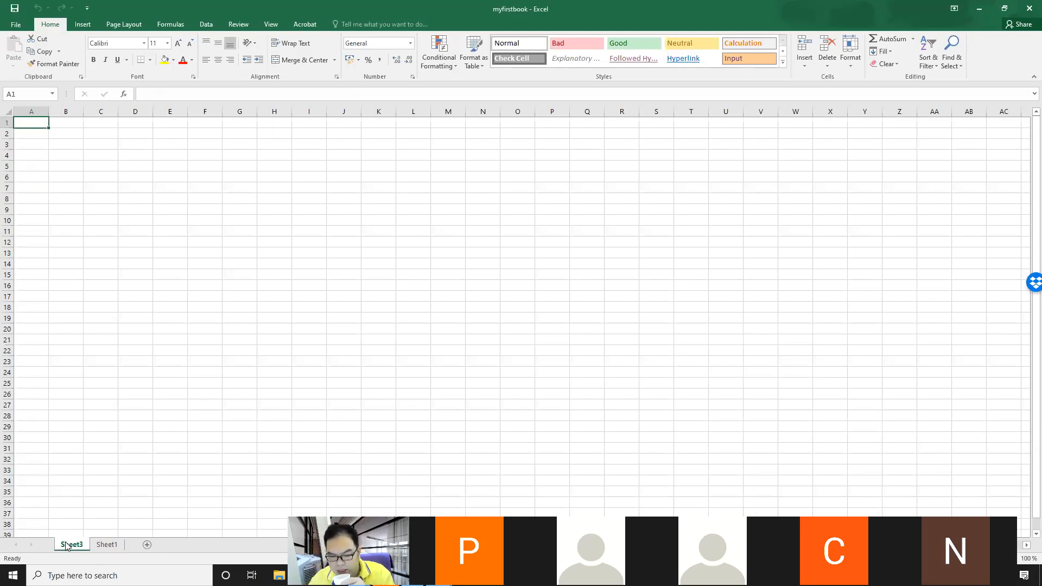
Step: Move Sheet3 to the end with Move or Copy, and drag it back in front of Sheet1
right_click(66, 545)
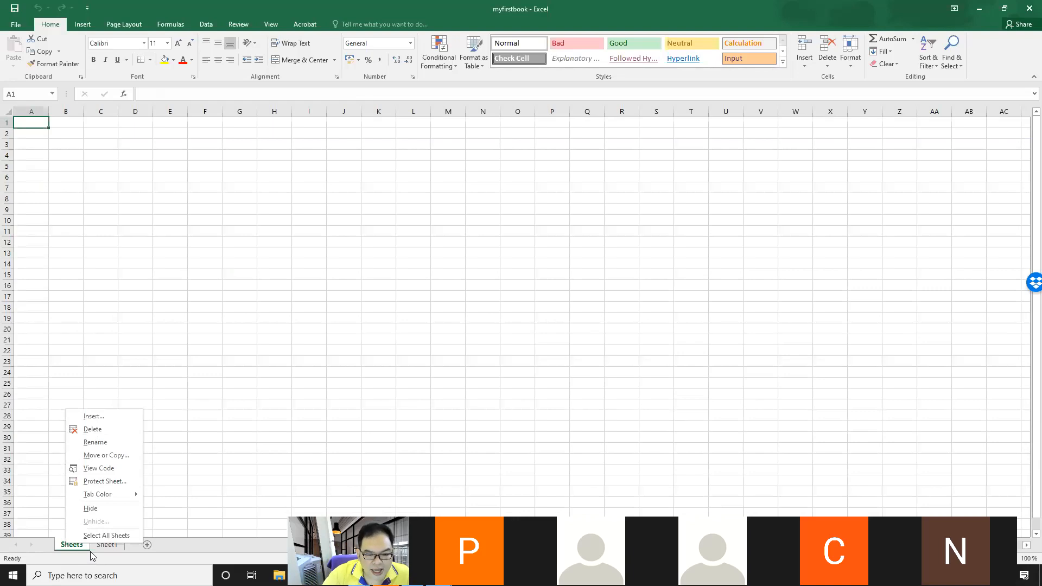
click(123, 455)
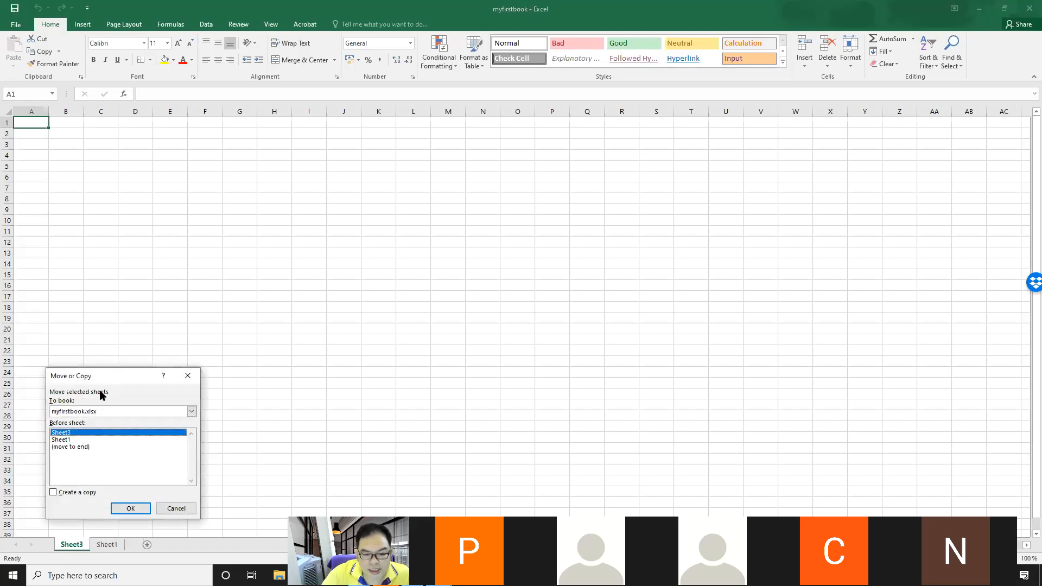
drag(105, 380, 184, 229)
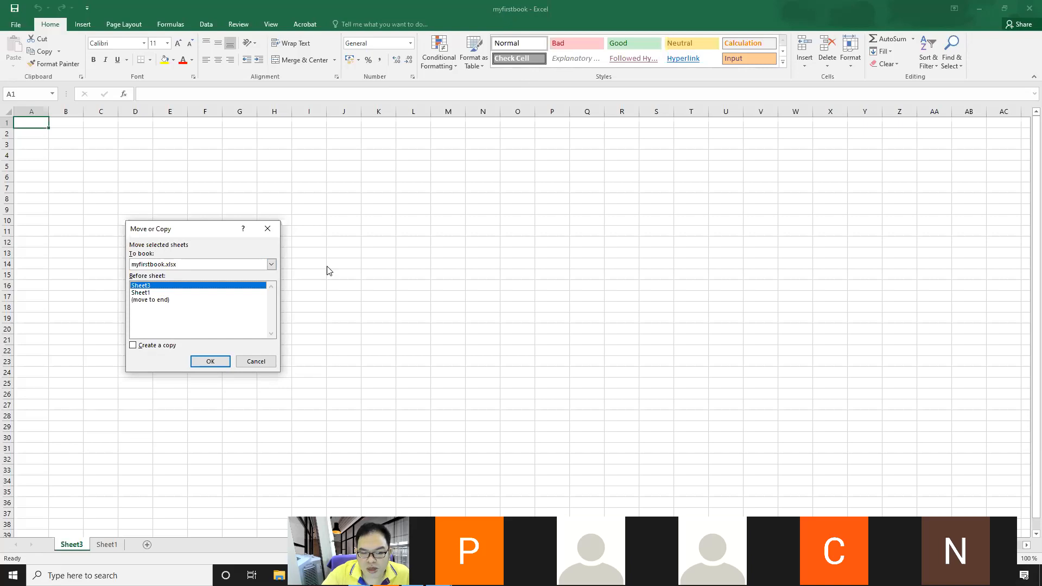
click(151, 300)
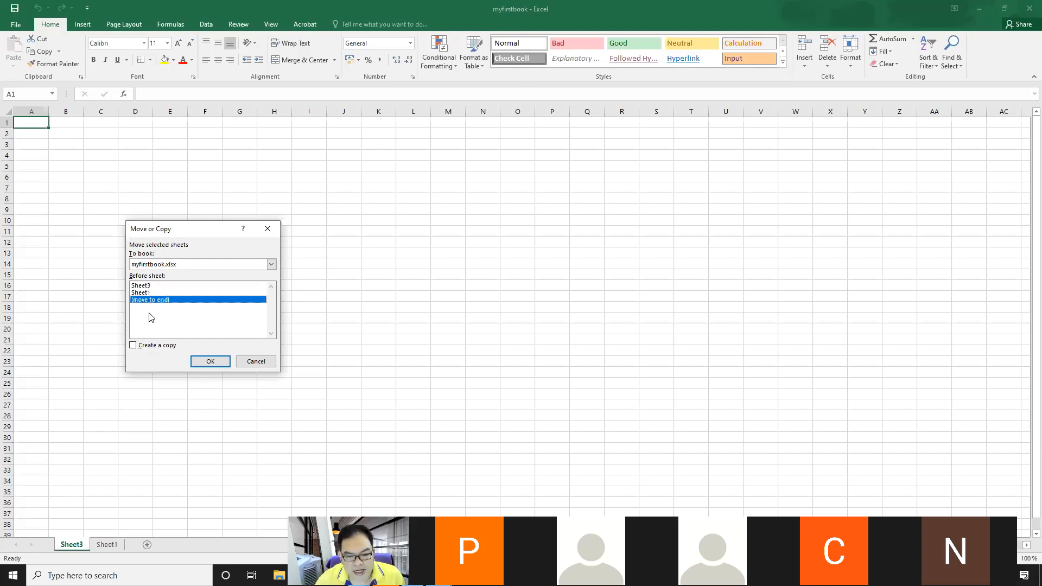
click(211, 361)
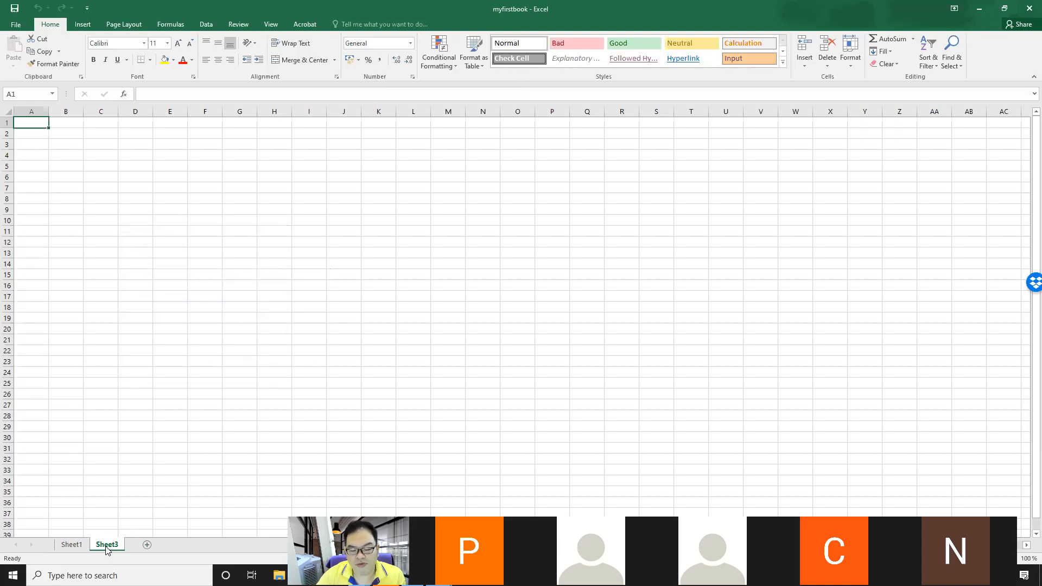
mouse_move(107, 549)
mouse_down()
mouse_move(60, 539)
mouse_move(108, 544)
mouse_up()
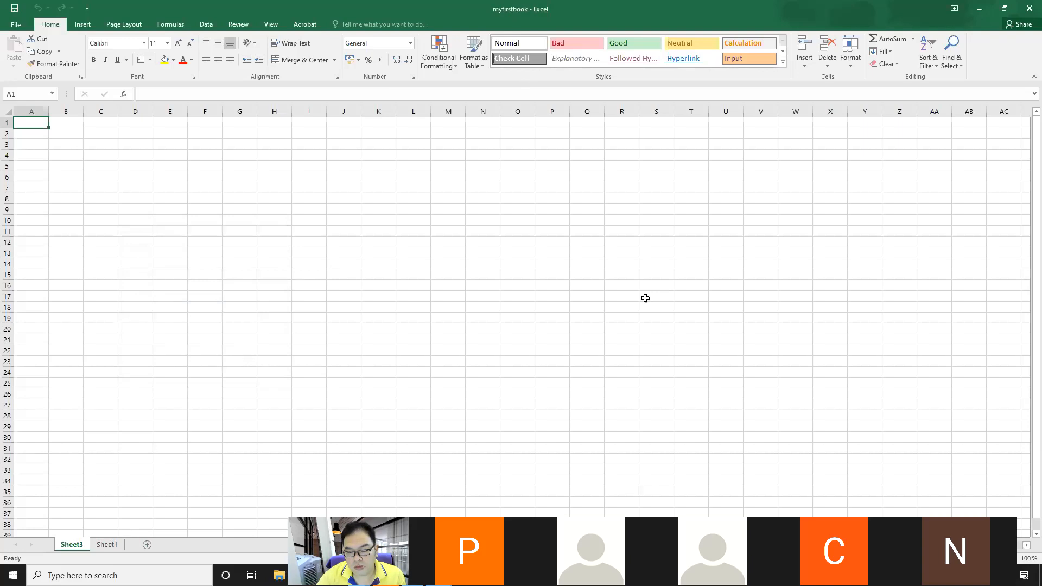
key(alt+Tab)
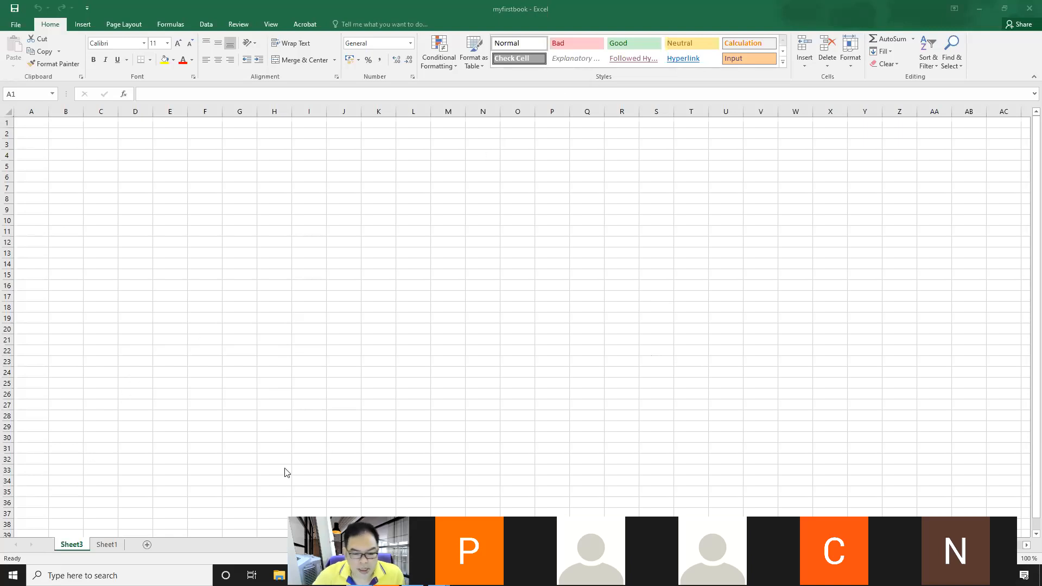
right_click(74, 549)
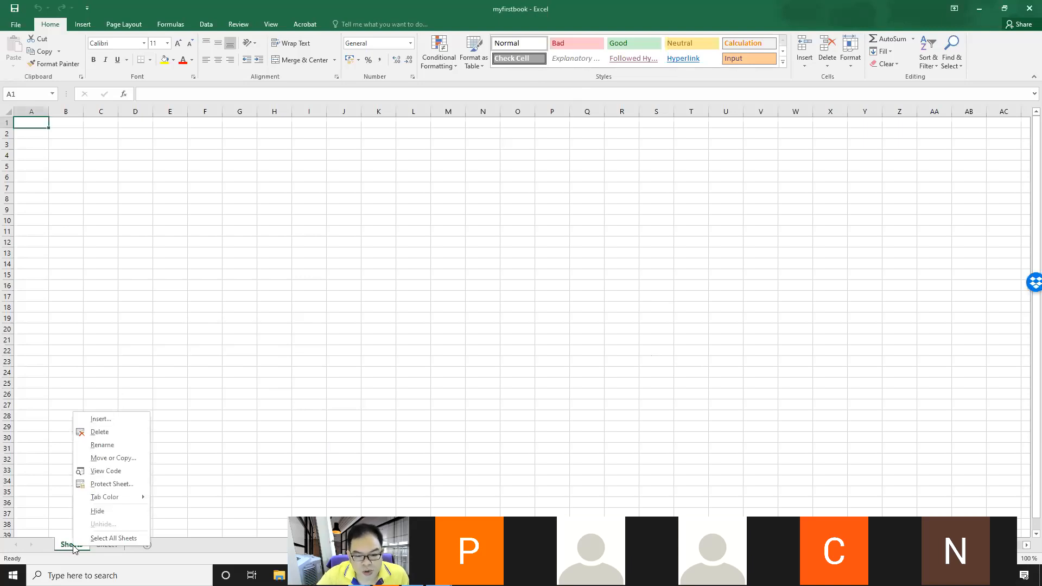
click(99, 459)
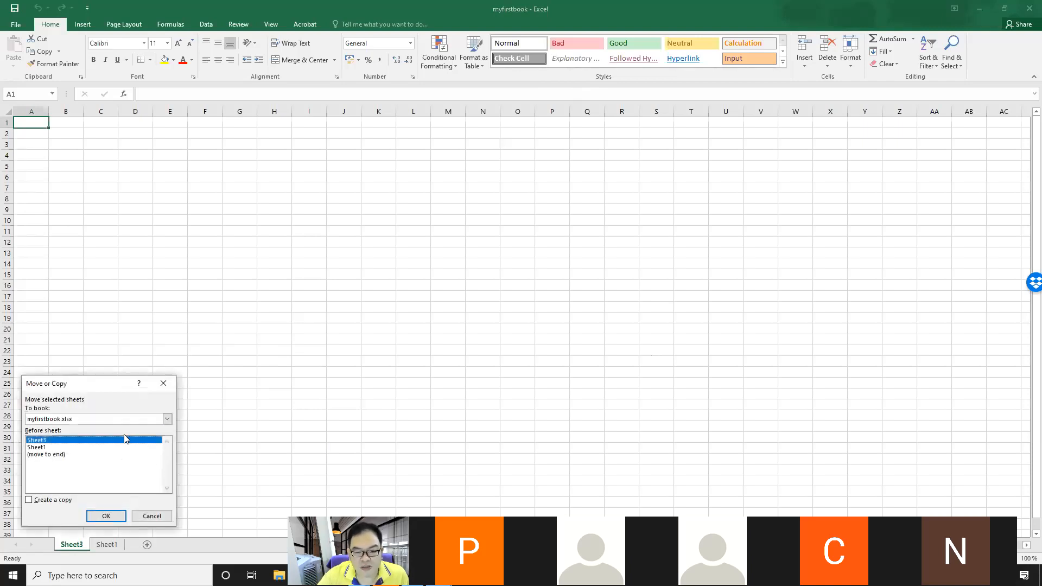
drag(99, 383, 211, 224)
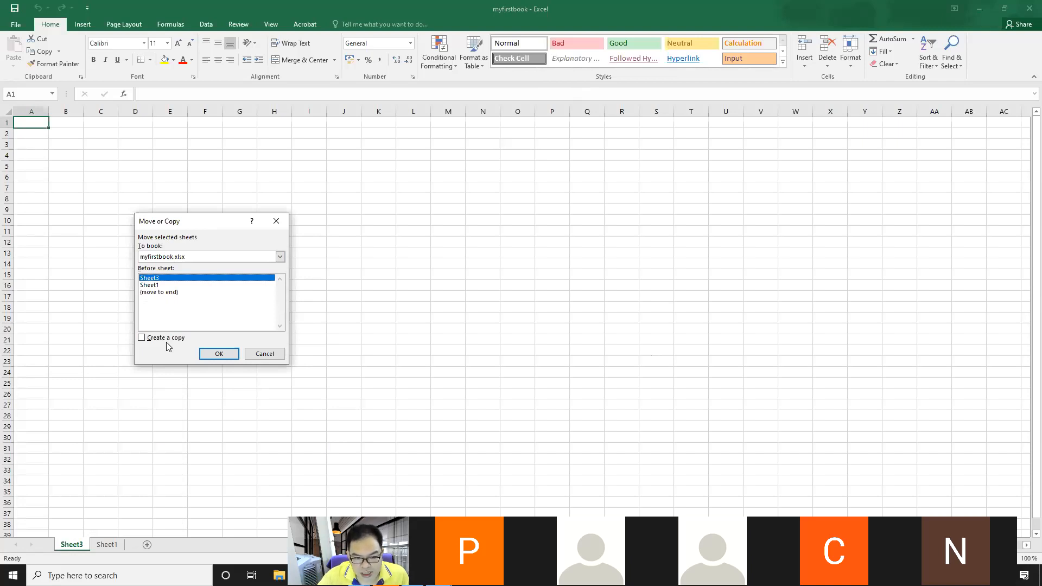
click(257, 355)
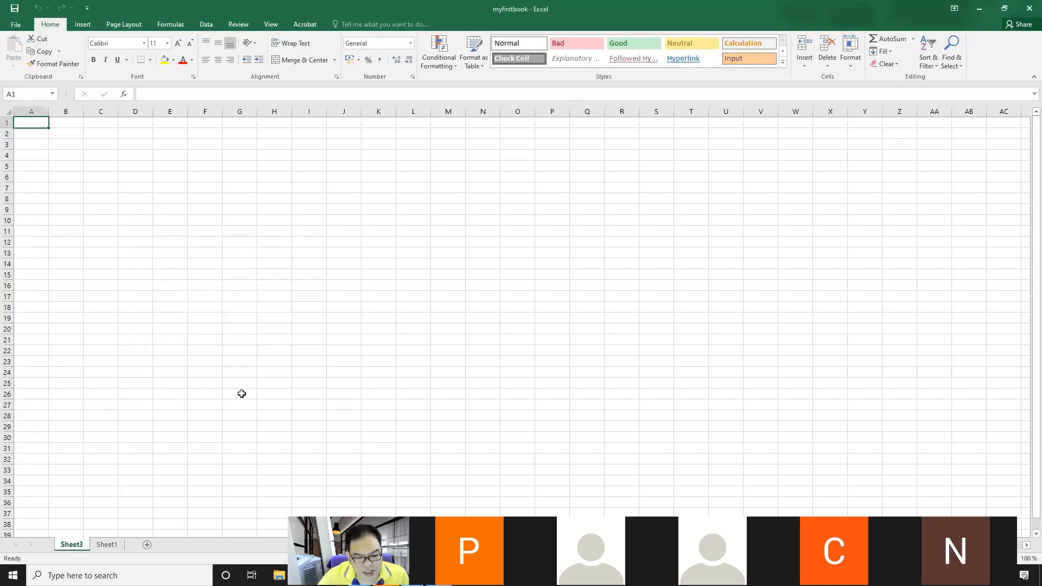
Step: Copy the range A1:D13 on Sheet1
click(107, 544)
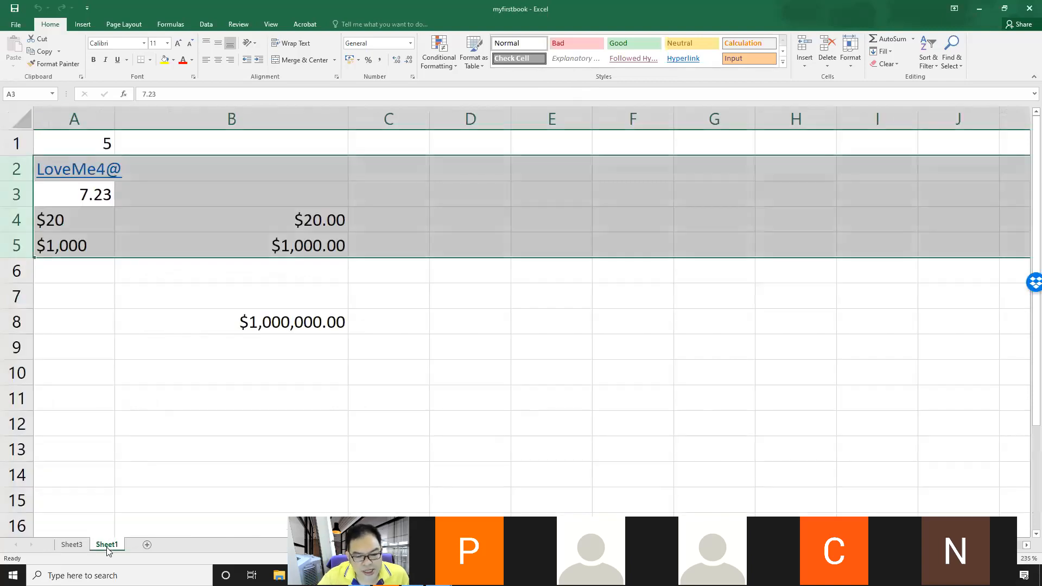
click(151, 428)
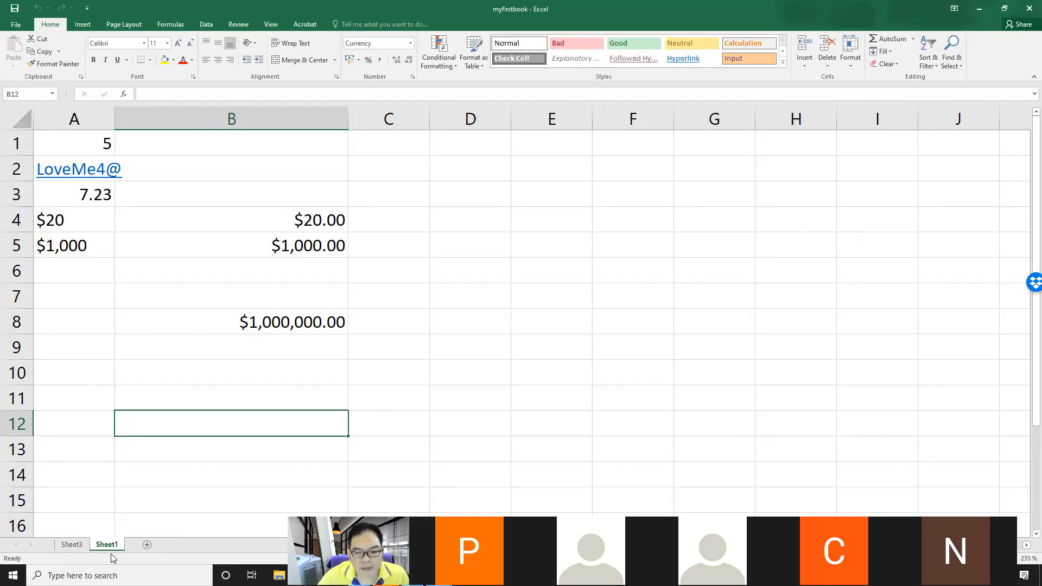
drag(51, 144, 480, 450)
right_click(244, 199)
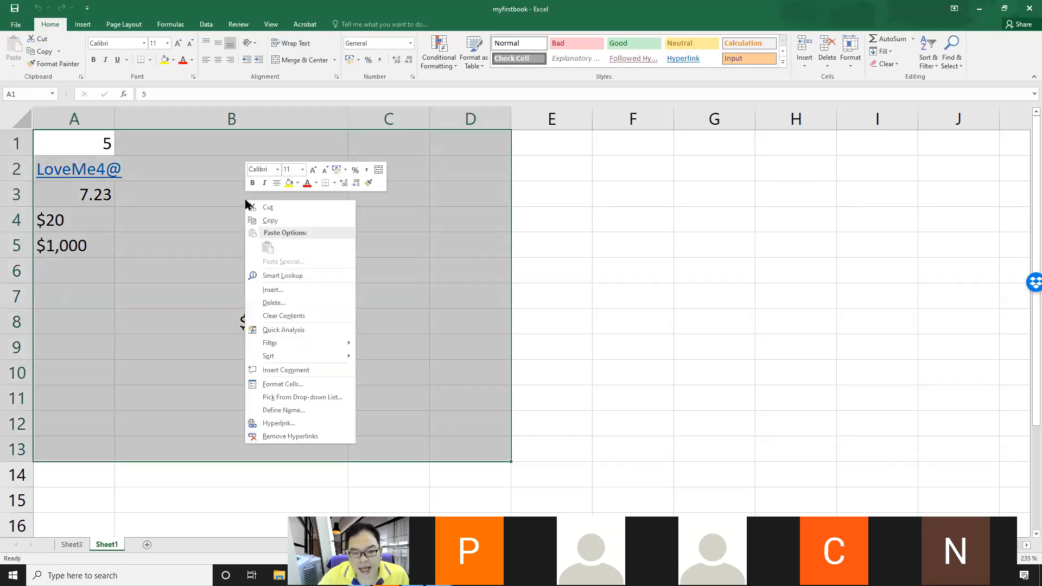
click(263, 221)
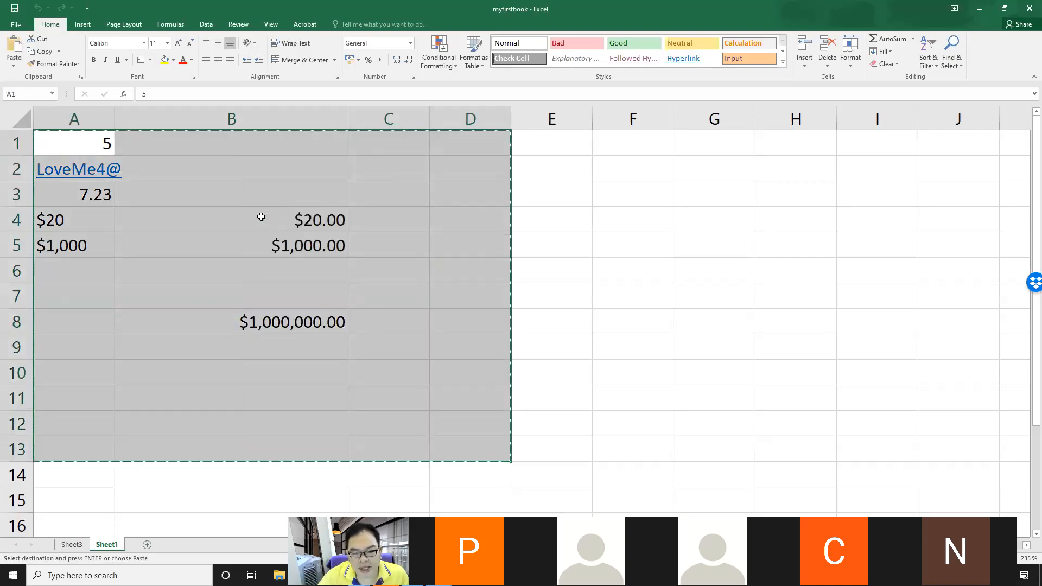
Step: Paste the copied cells into a new worksheet inserted after Sheet3
click(71, 545)
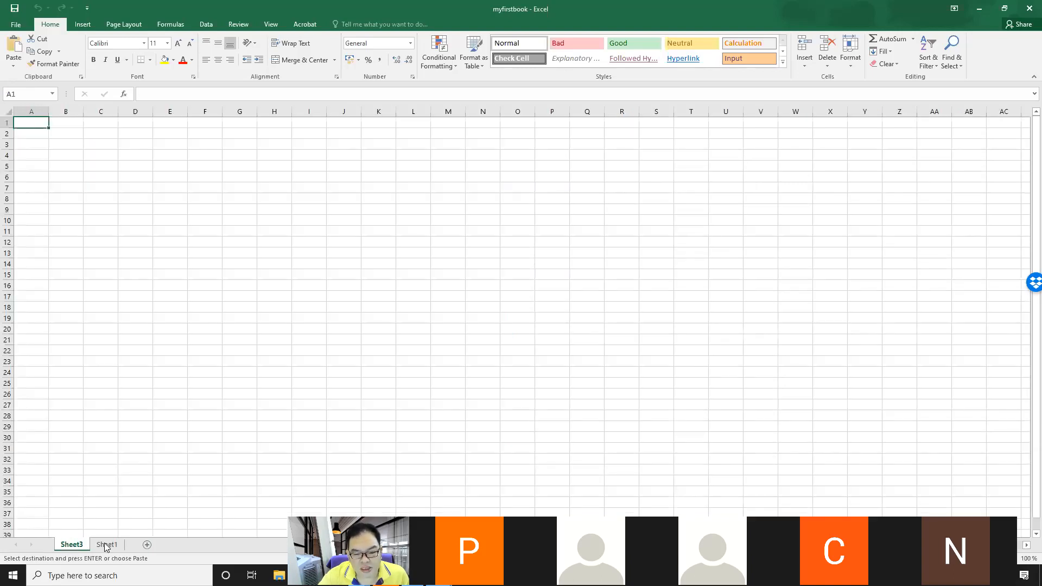
click(146, 544)
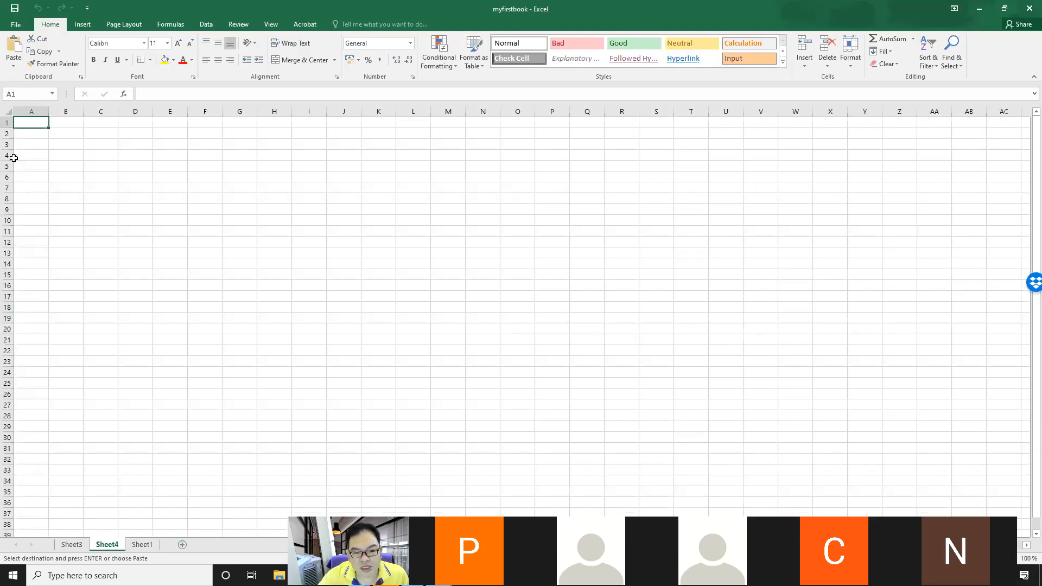
click(17, 52)
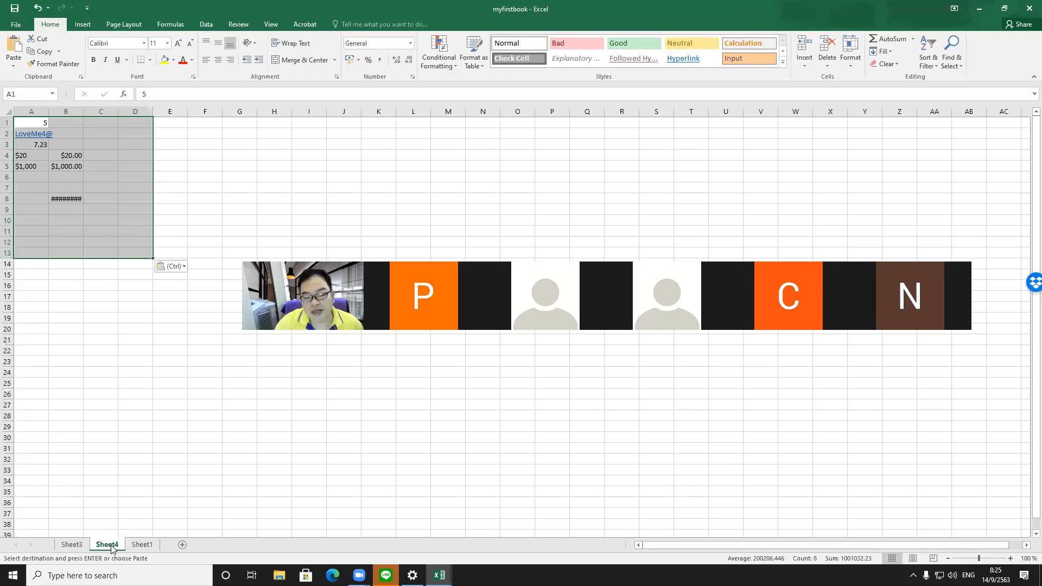
Step: Create a copy of Sheet1 placed before Sheet3 using Move or Copy with Create a copy checked
click(138, 548)
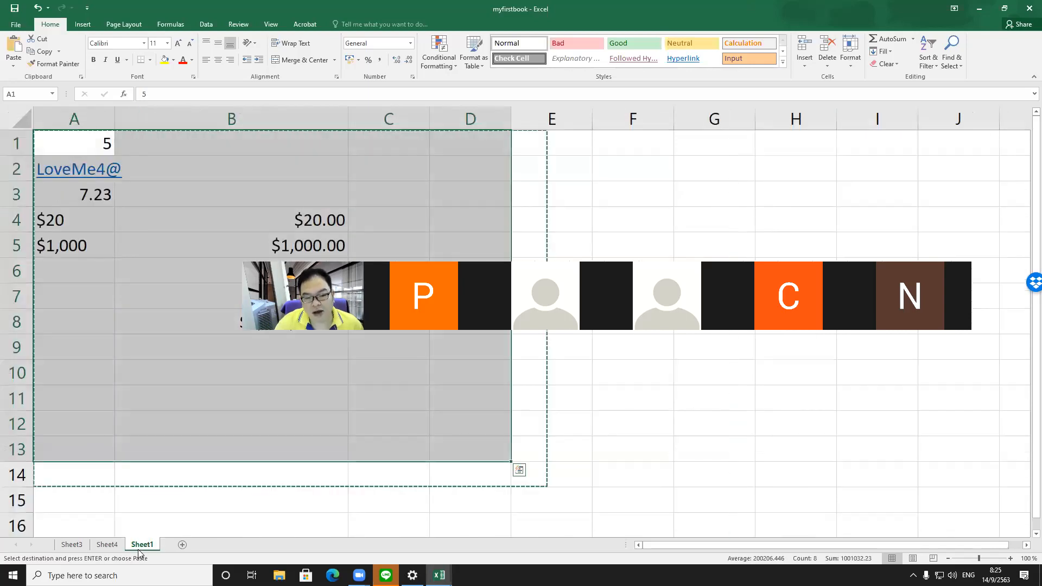
key(Escape)
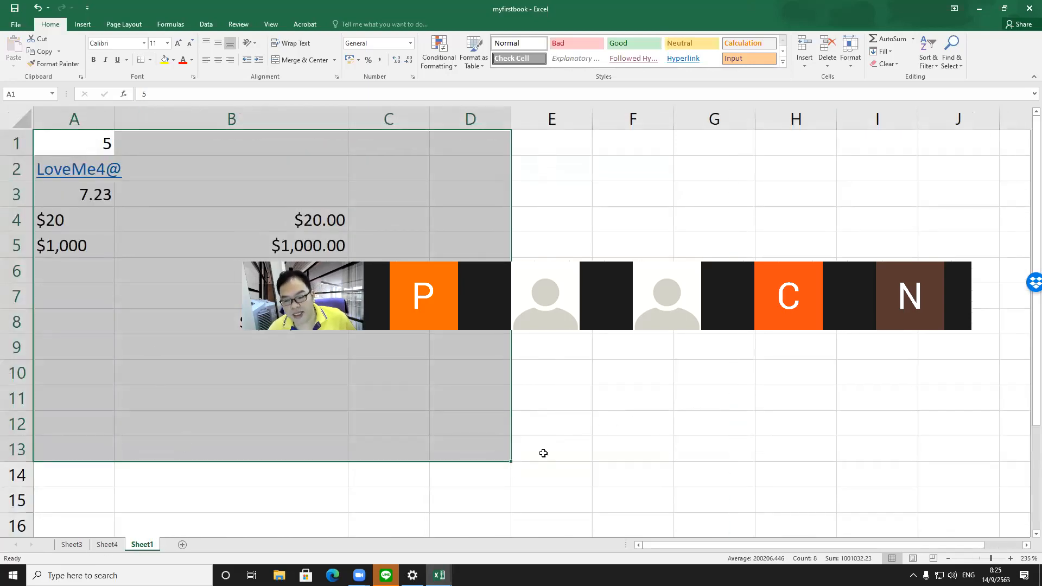
click(582, 408)
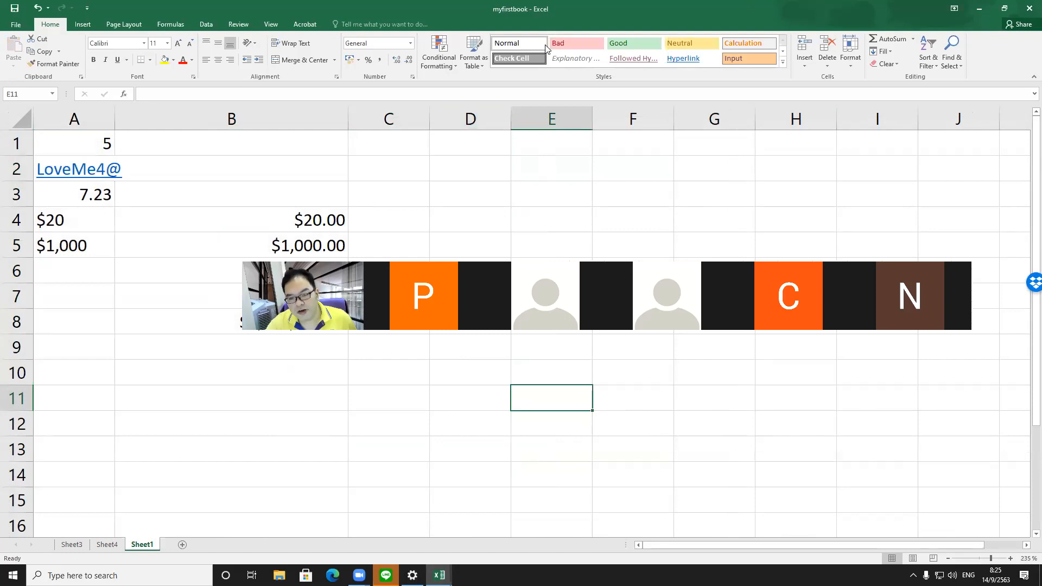
click(508, 12)
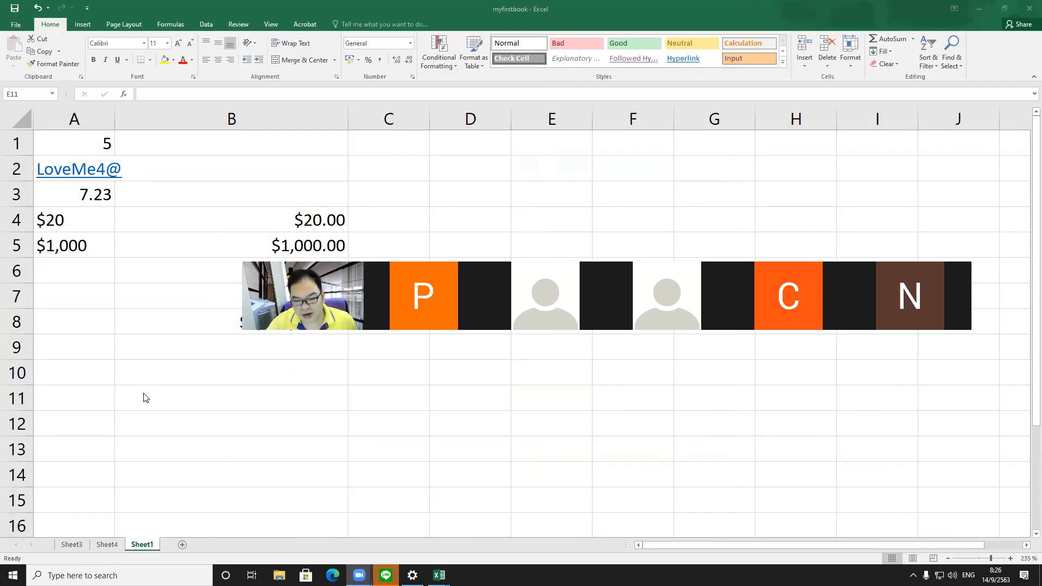
click(141, 547)
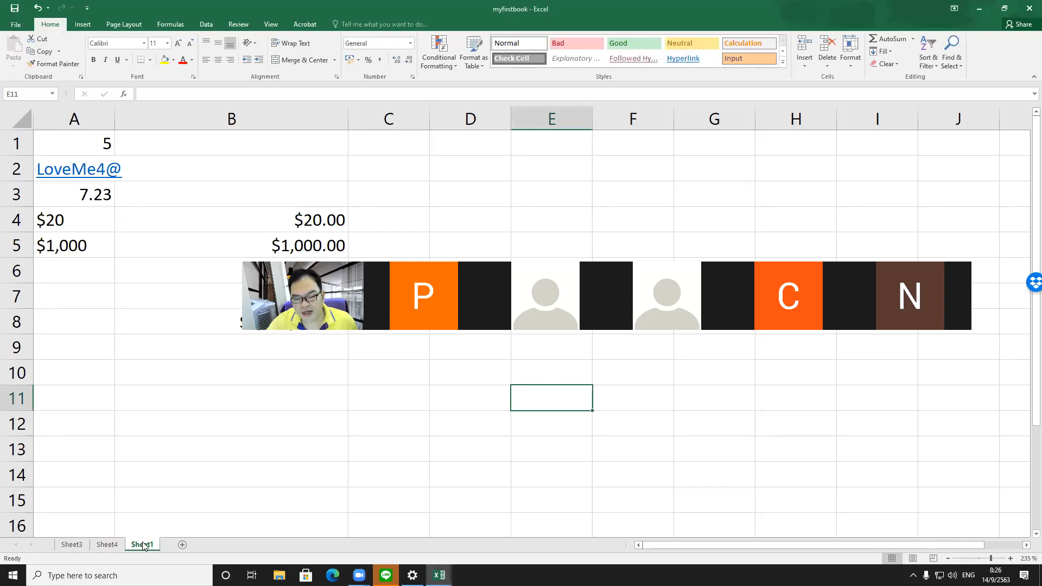
right_click(144, 546)
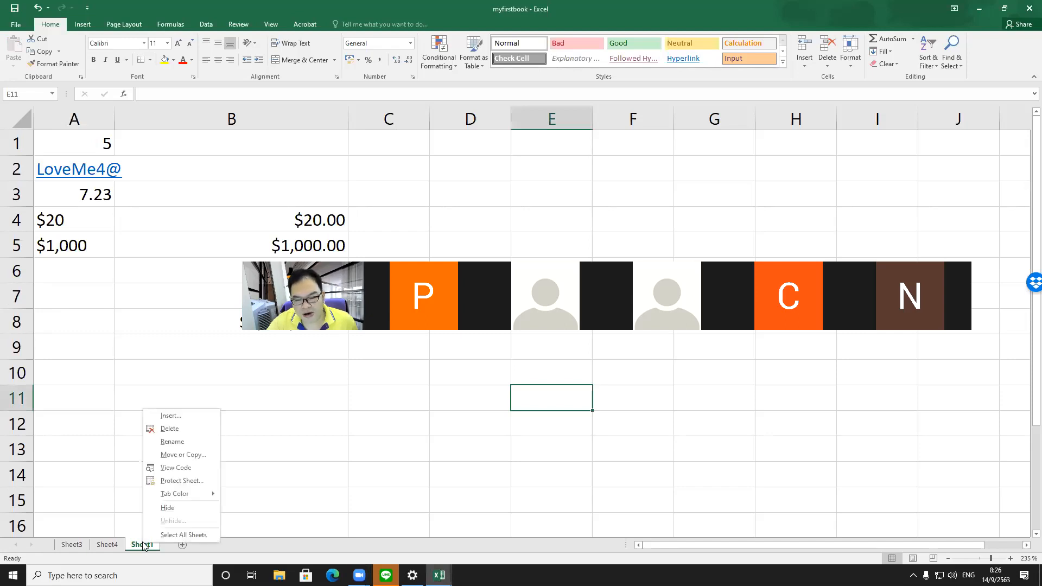
click(161, 456)
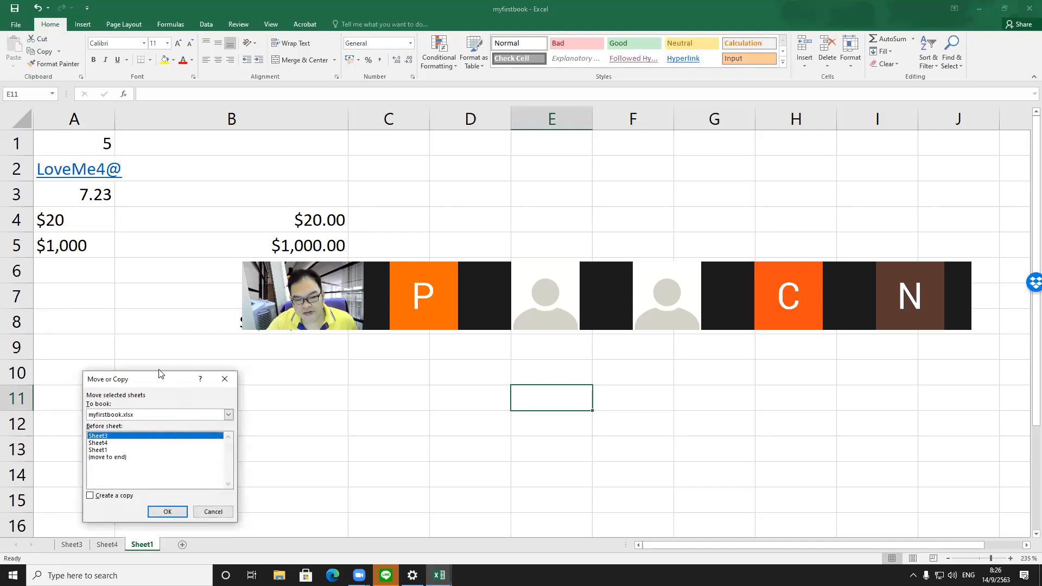
drag(161, 373, 149, 181)
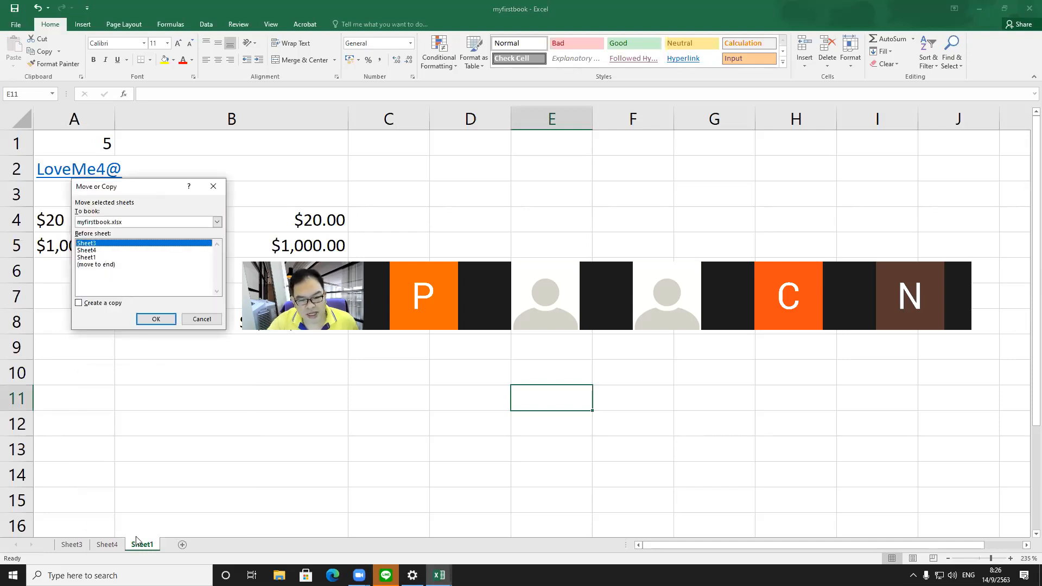
click(105, 308)
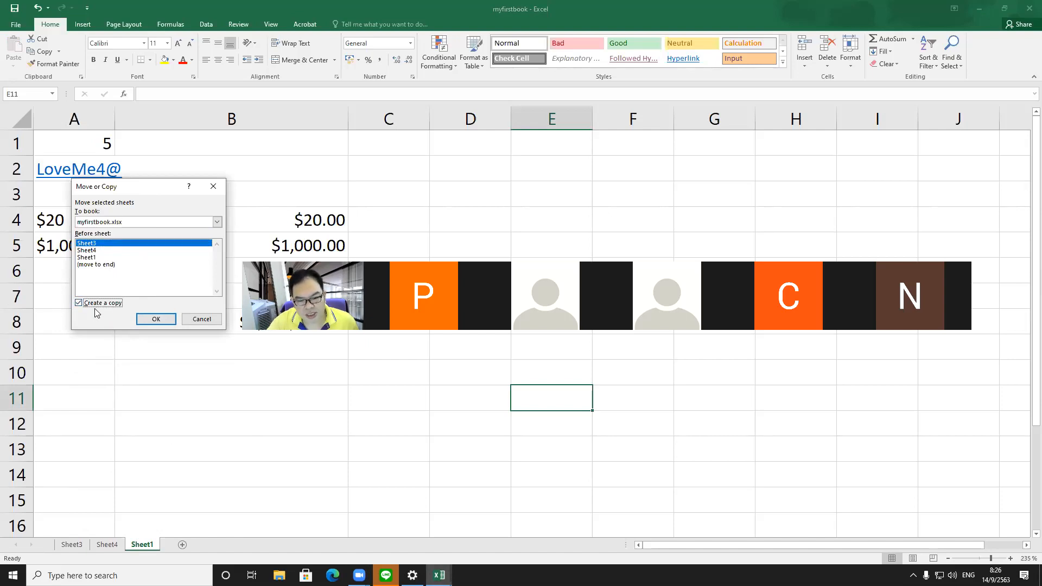
click(148, 318)
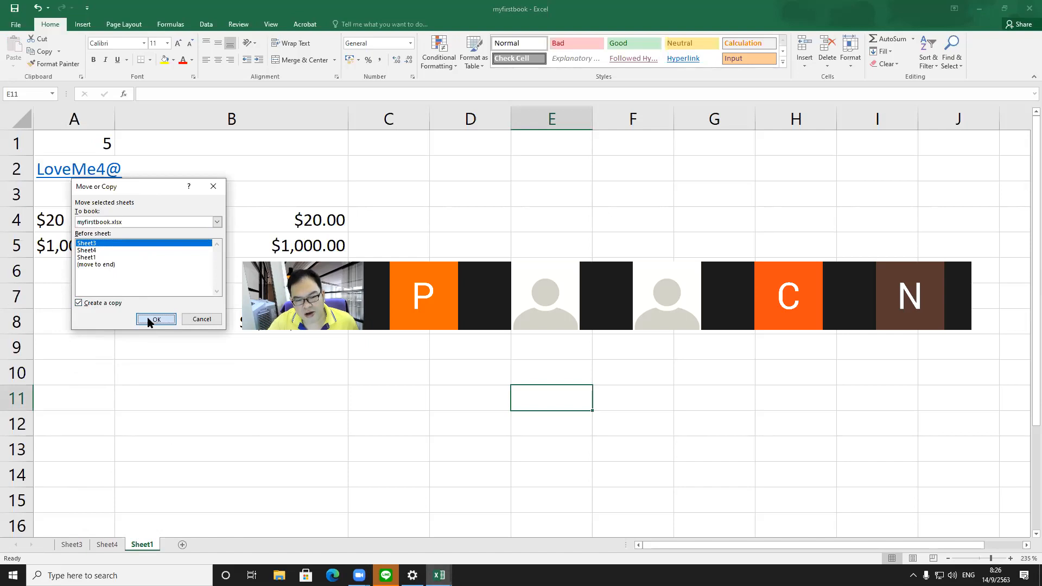
click(148, 320)
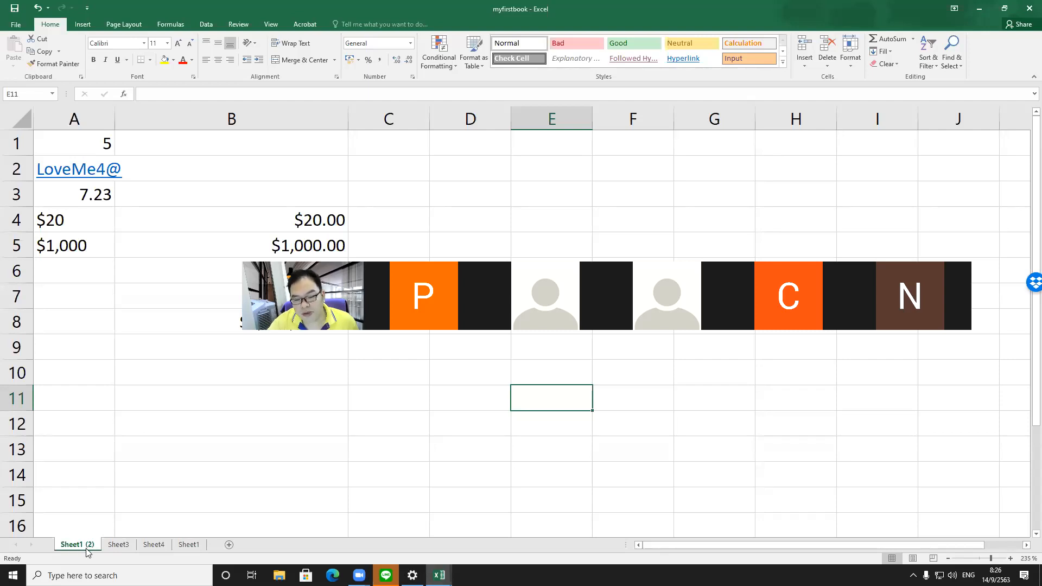
Step: Switch among the worksheet tabs to compare Sheet1 with its copy and the other sheets
click(188, 546)
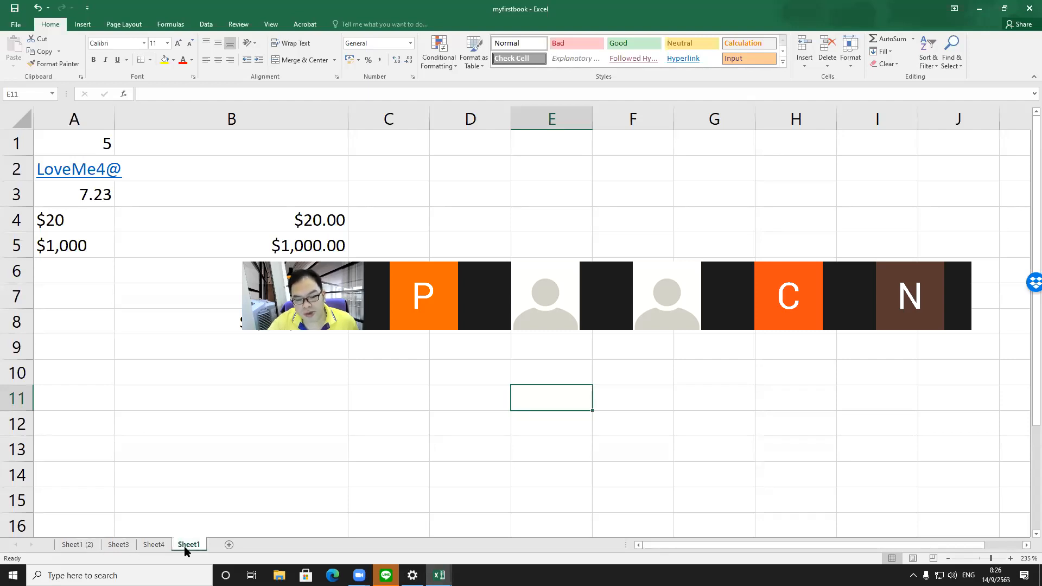
click(79, 545)
click(192, 546)
click(76, 546)
click(189, 545)
click(76, 545)
click(181, 545)
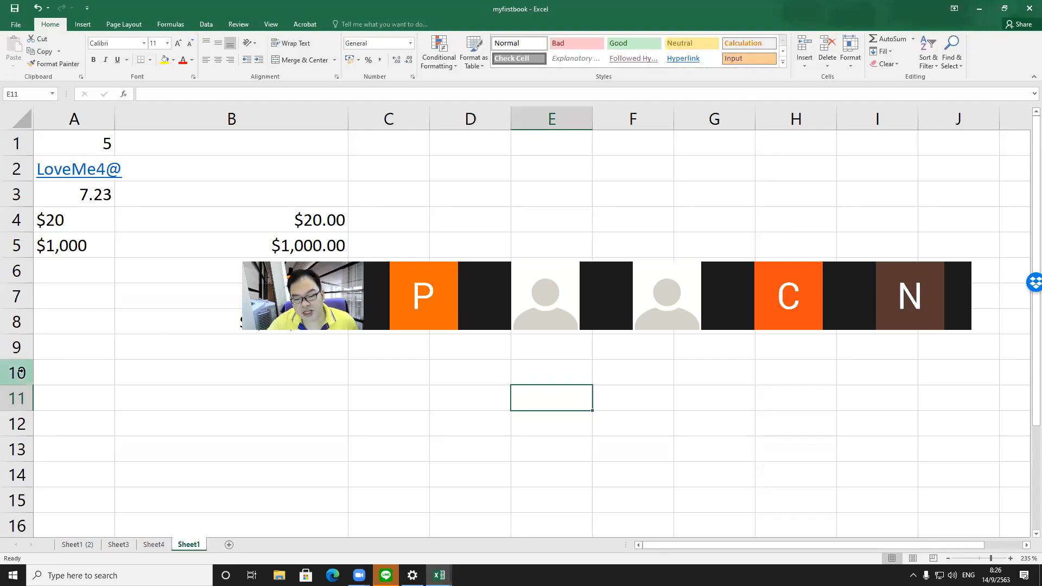
click(76, 544)
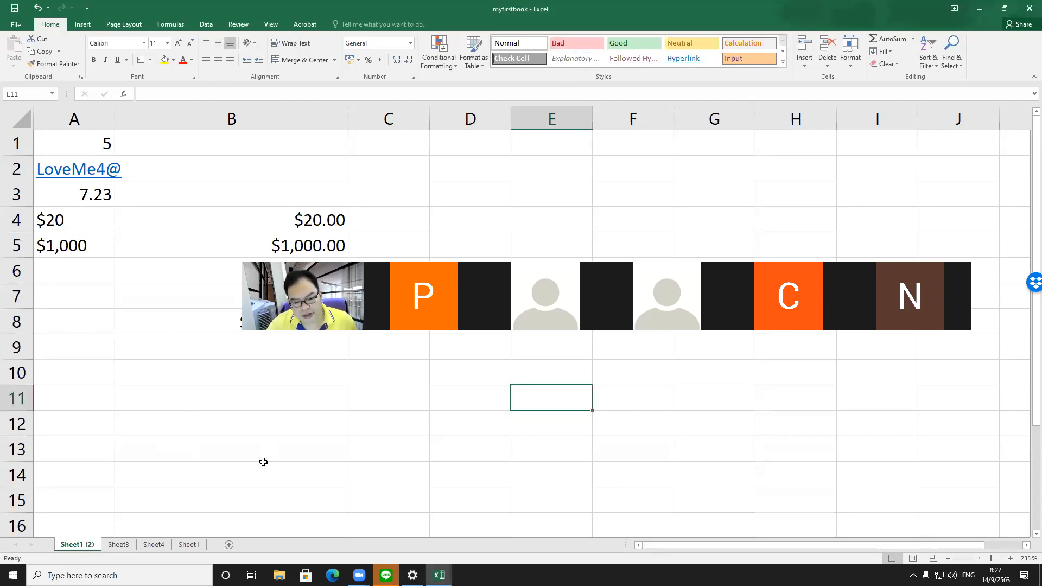
right_click(84, 546)
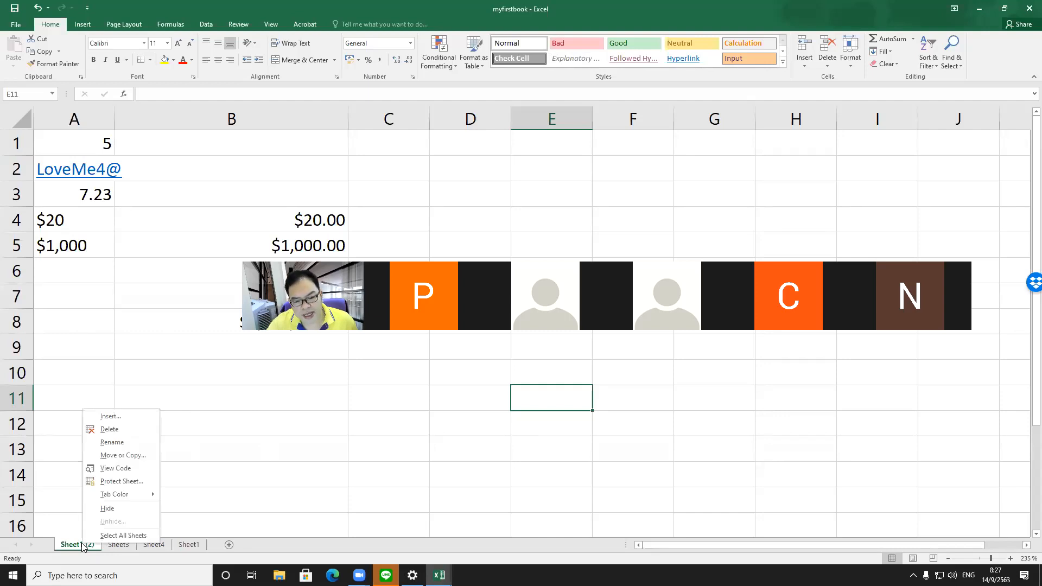
click(162, 548)
click(161, 546)
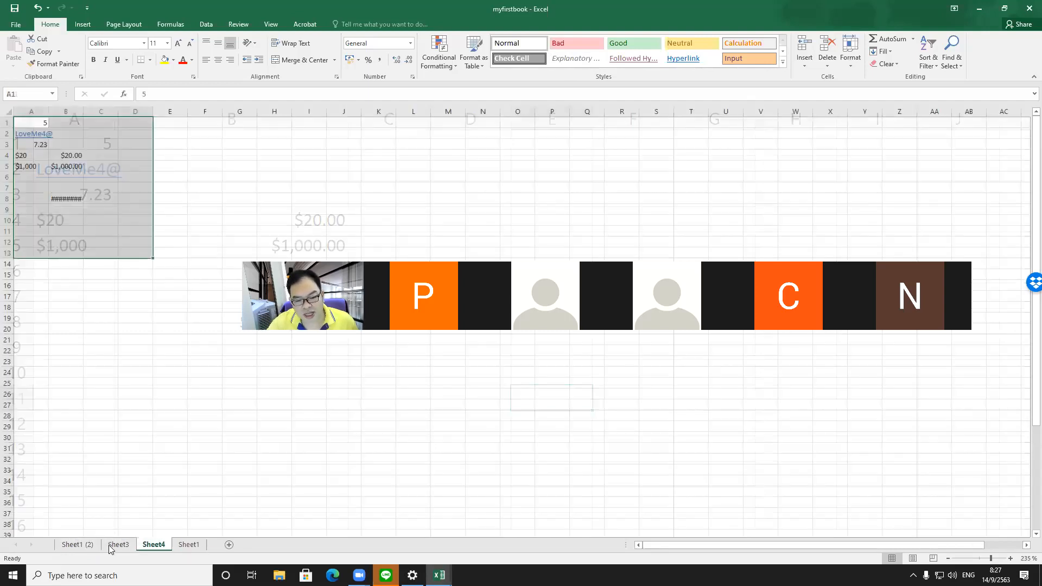
click(109, 547)
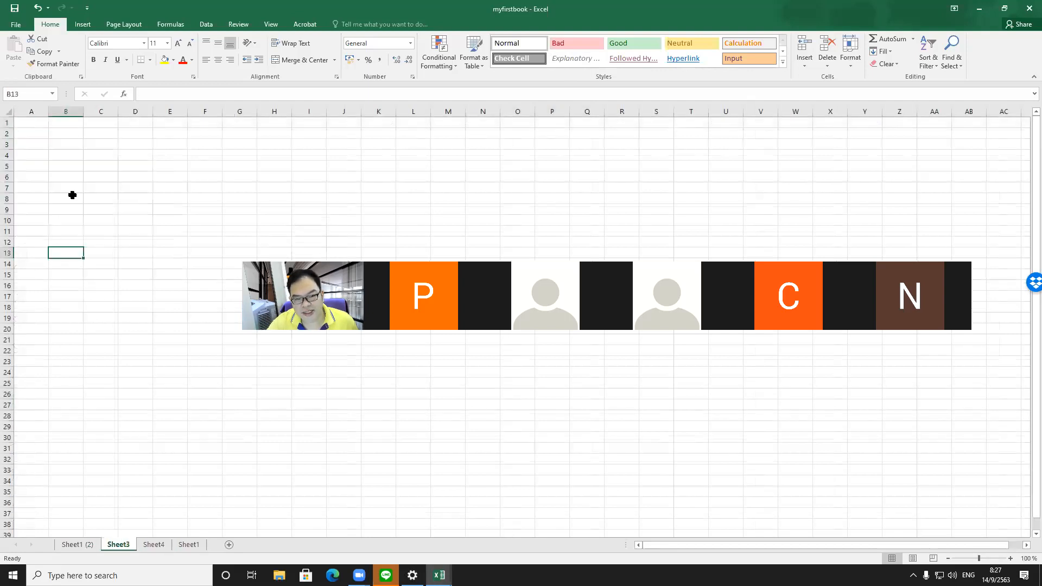
click(195, 548)
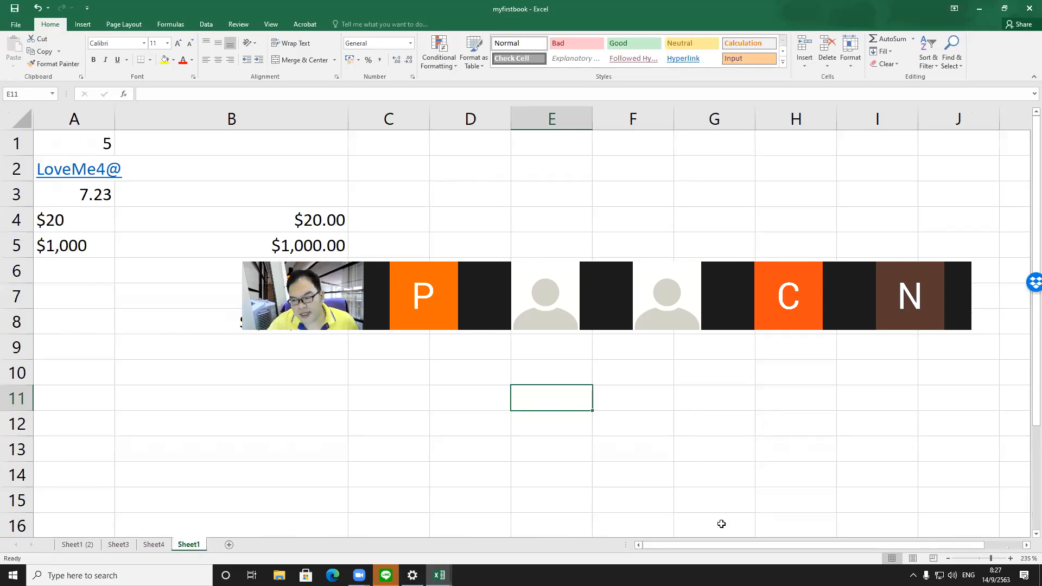
Step: Select every cell on Sheet1 using the select-all corner
drag(77, 143, 867, 562)
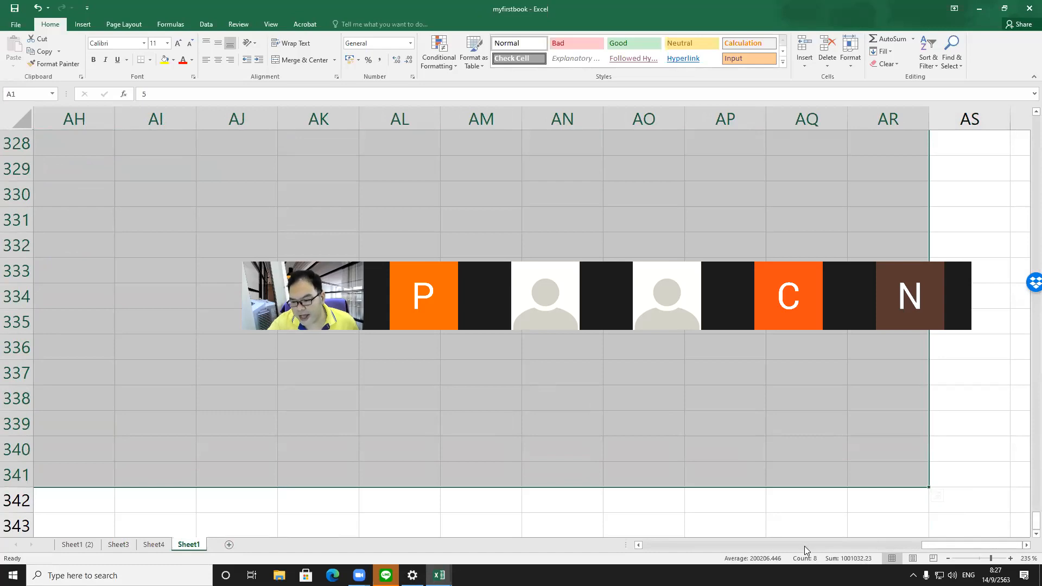
click(662, 546)
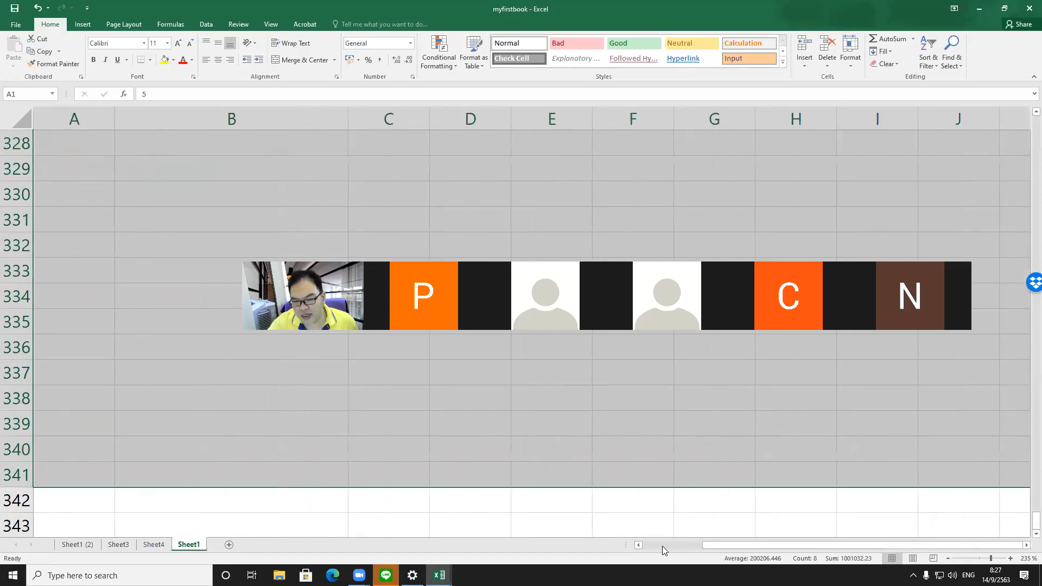
click(98, 166)
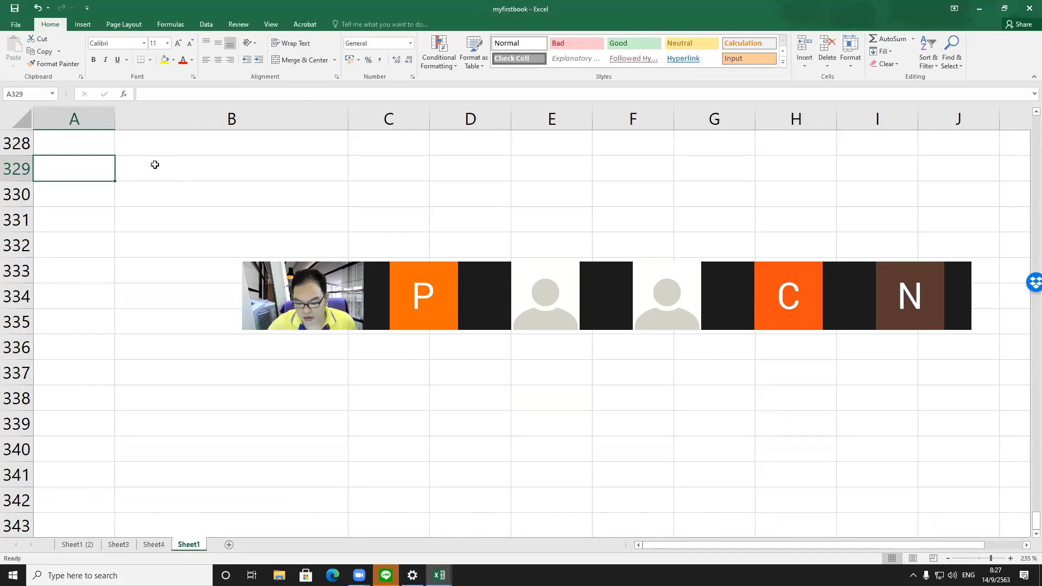
key(ctrl+Home)
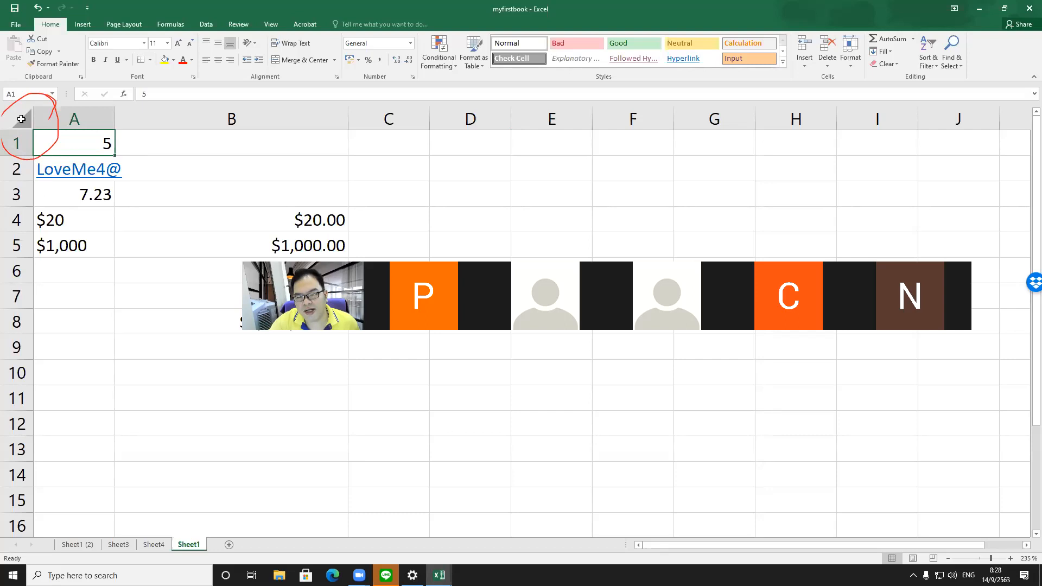
click(22, 119)
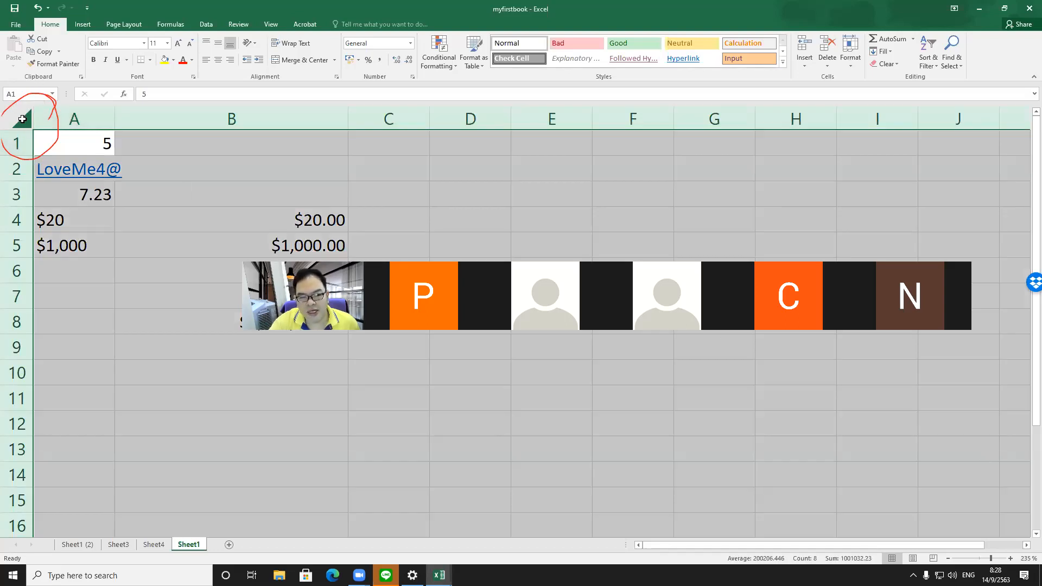
Step: Copy all of Sheet1's cells and paste them into Sheet3 starting at cell A1
click(41, 51)
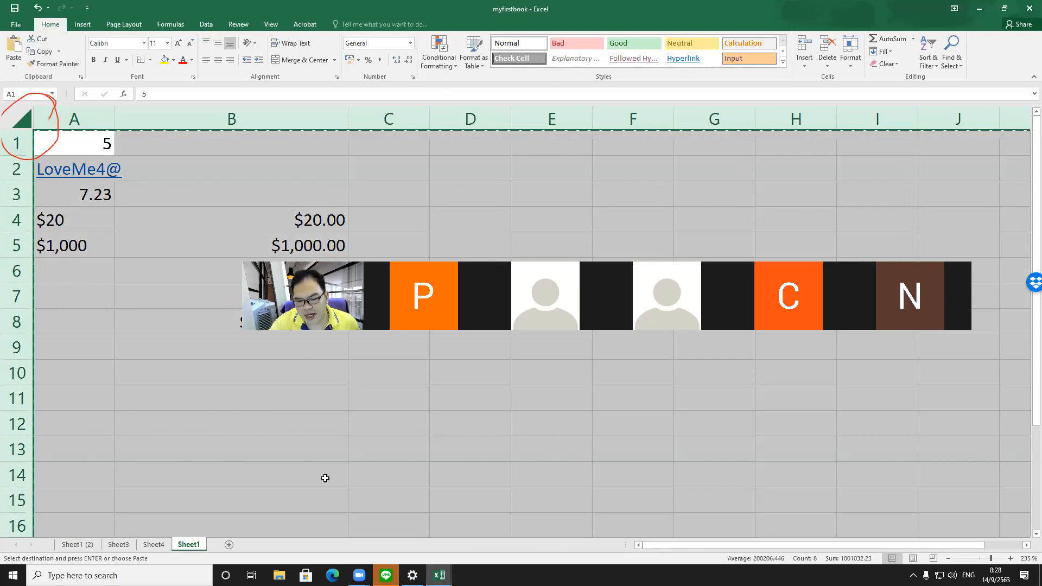
click(118, 544)
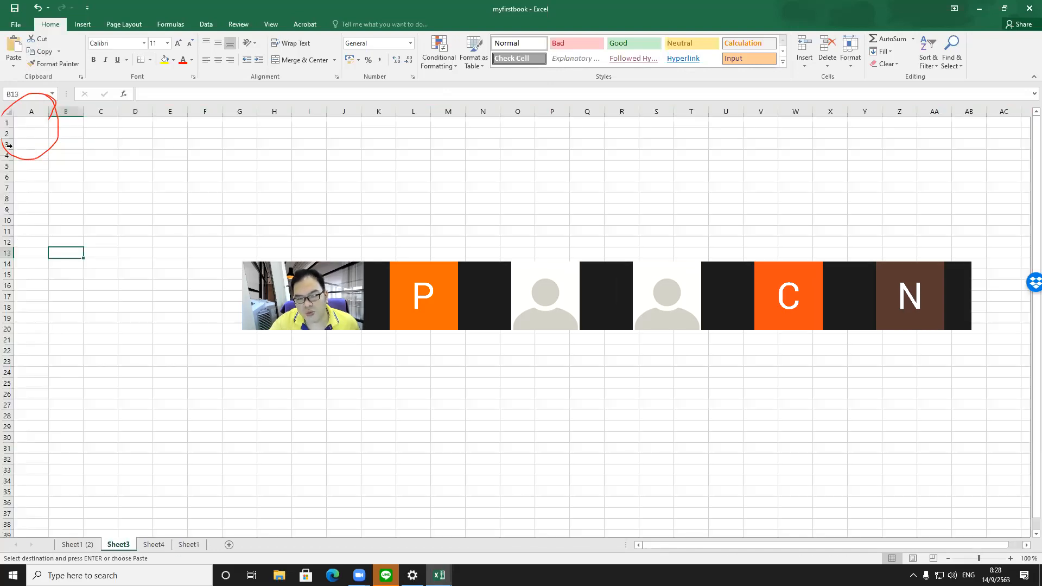
click(26, 122)
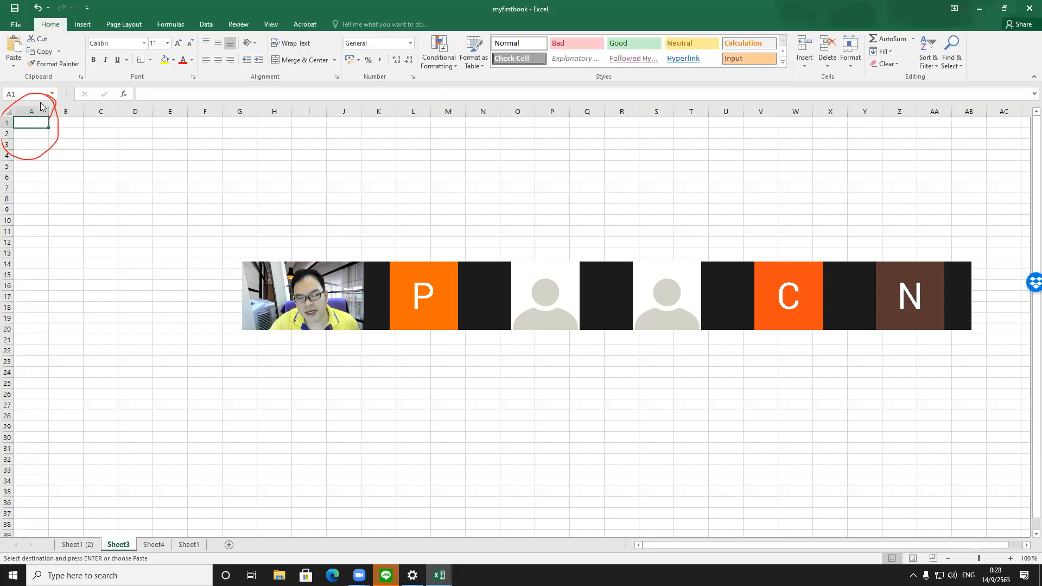
click(13, 45)
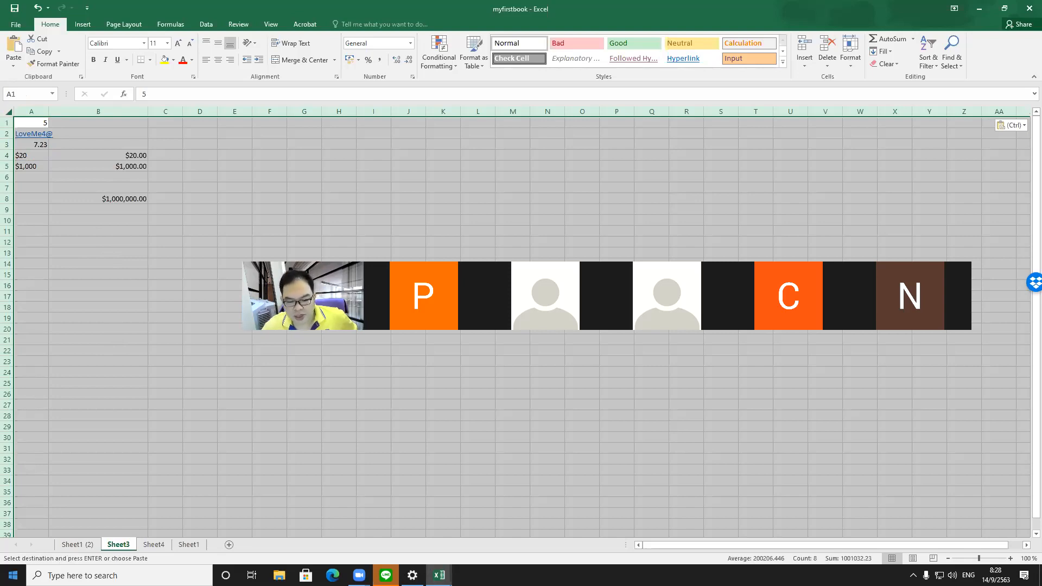
Step: Set Sheet3's tab color to green
right_click(124, 550)
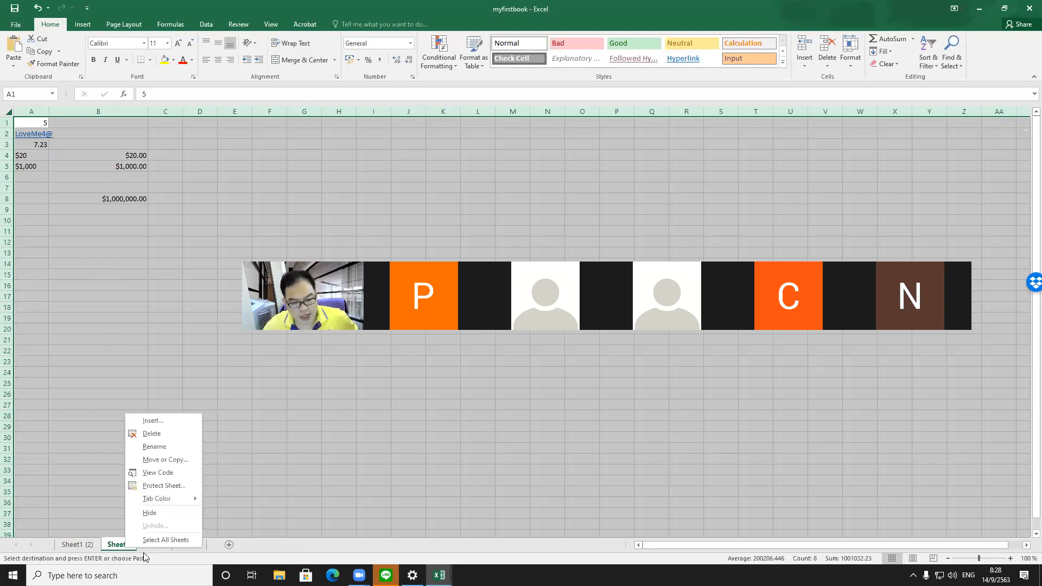
mouse_move(151, 502)
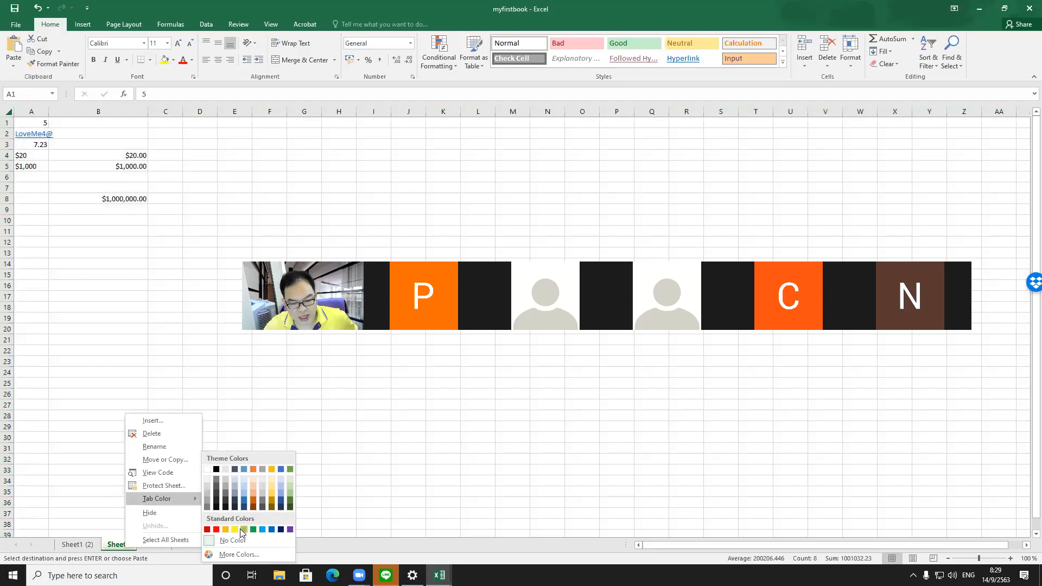
click(243, 530)
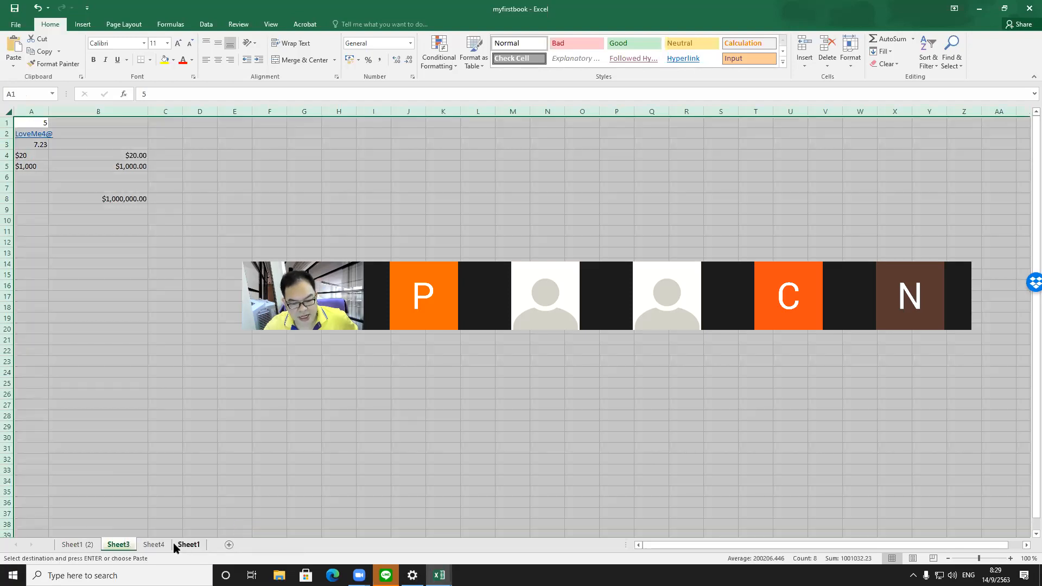
Step: Switch among the Sheet4, Sheet1 and Sheet1 (2) tabs to view their contents, ending the copy mode
click(162, 546)
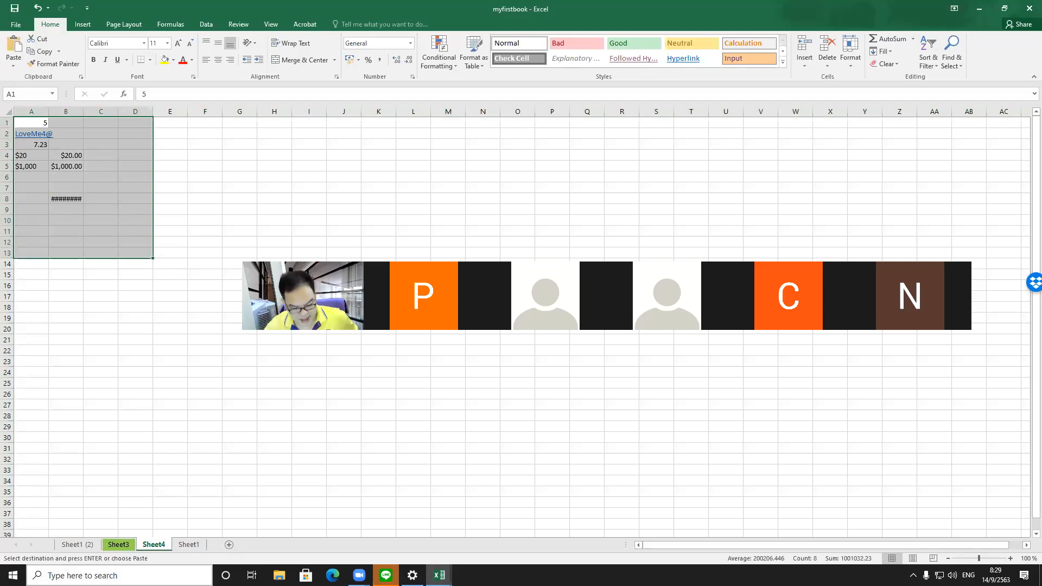
click(60, 456)
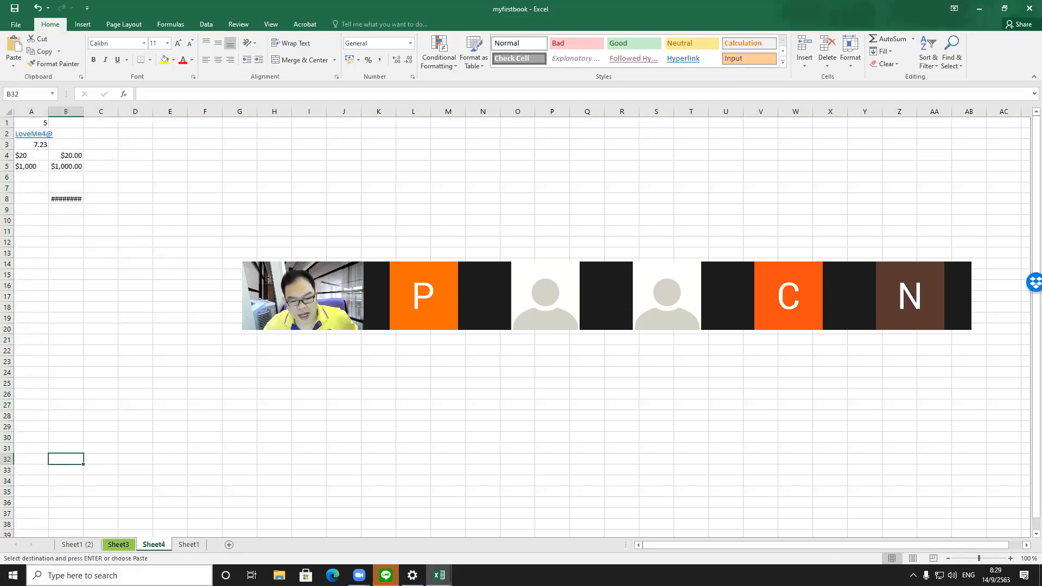
click(185, 545)
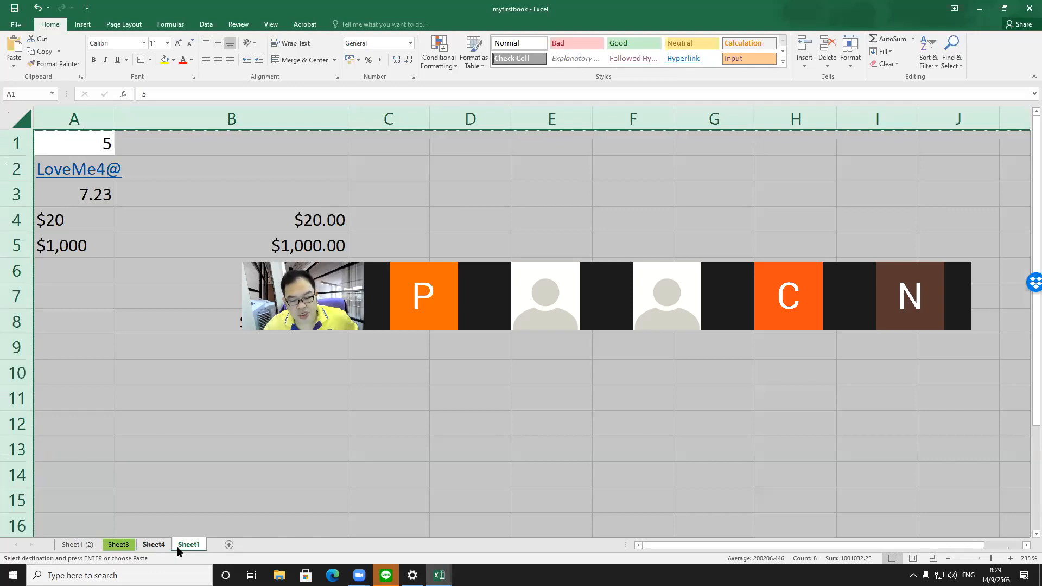
key(Escape)
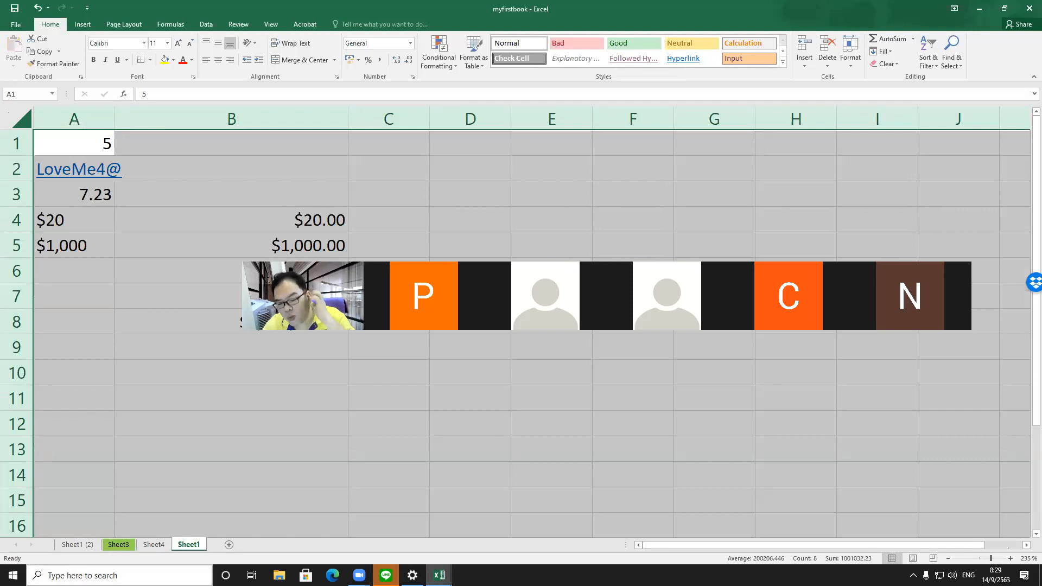
click(153, 545)
right_click(152, 545)
click(84, 545)
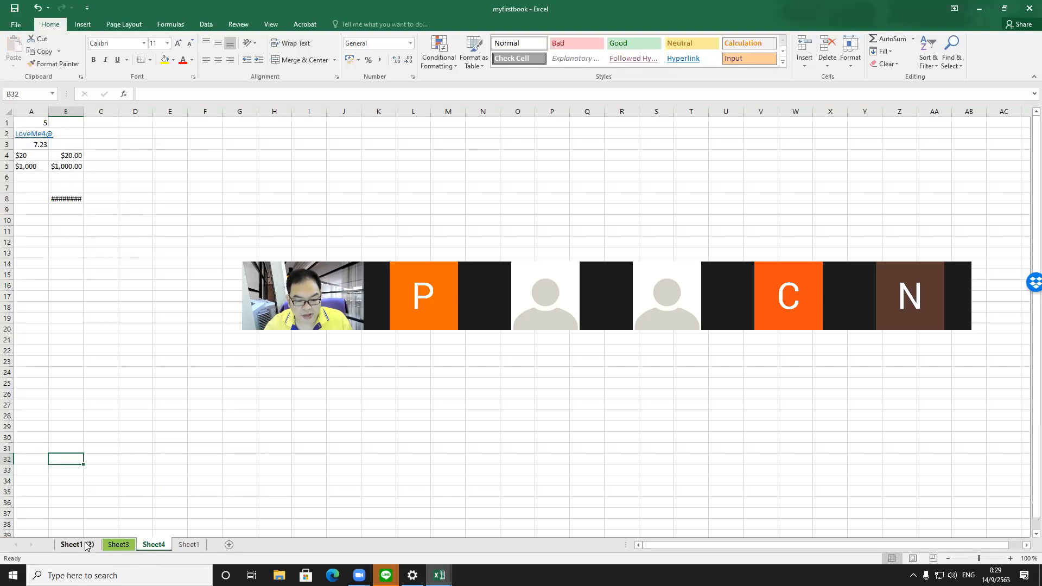
Step: Delete the Sheet1 (2) worksheet, confirming the permanent deletion
click(85, 544)
right_click(87, 545)
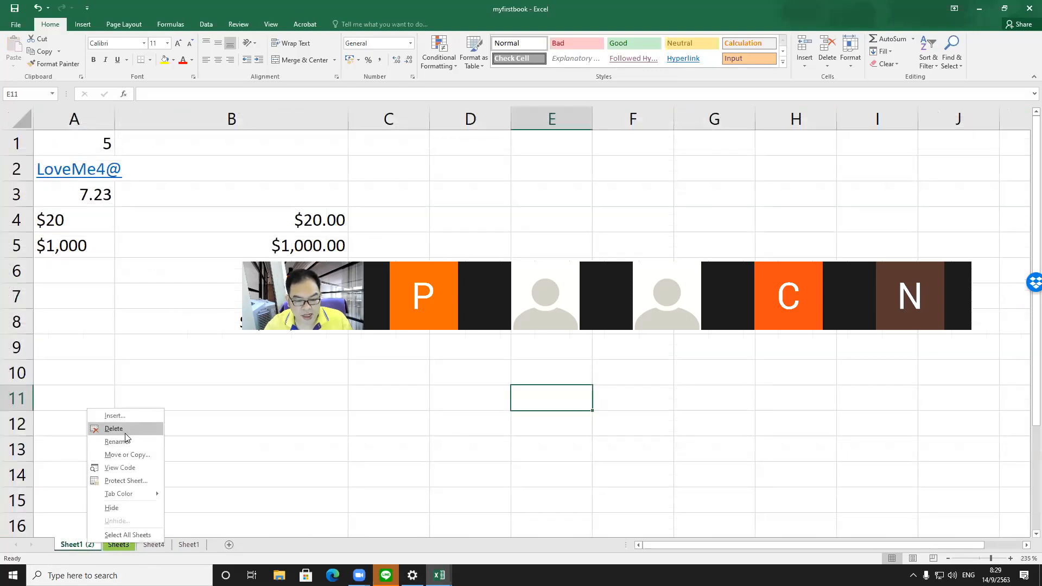
click(125, 430)
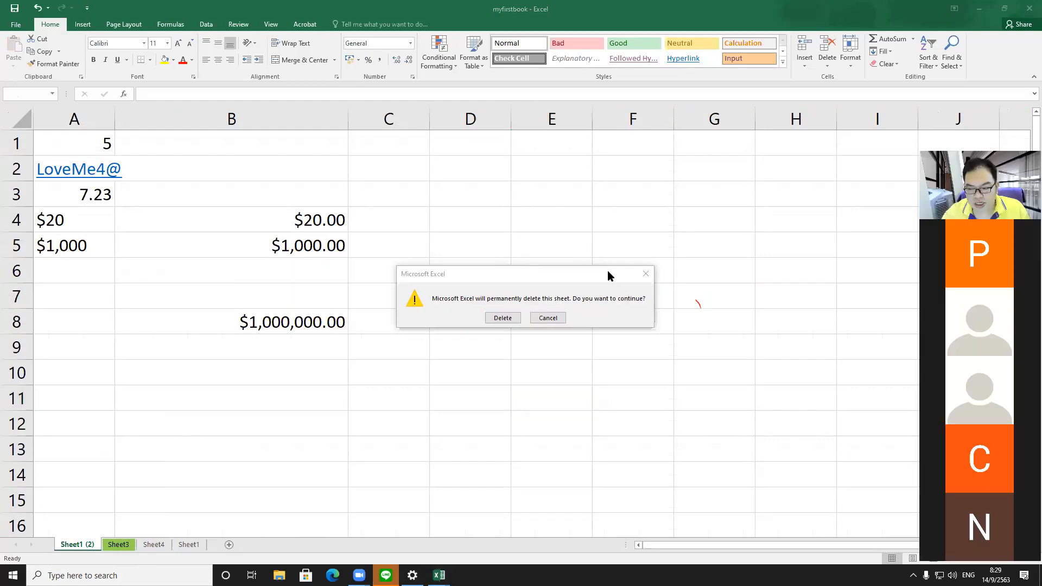
drag(513, 280, 497, 192)
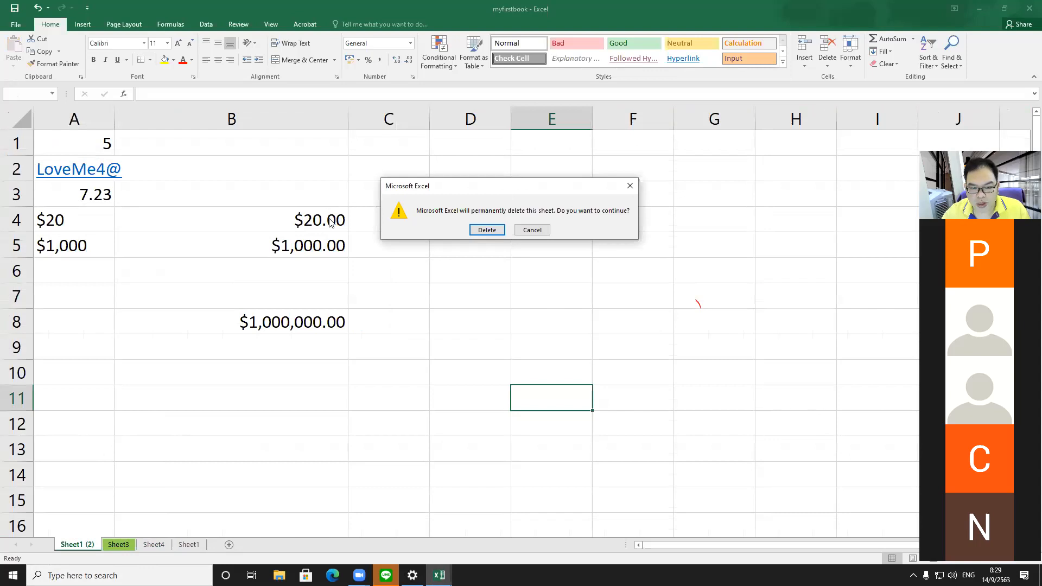
click(487, 230)
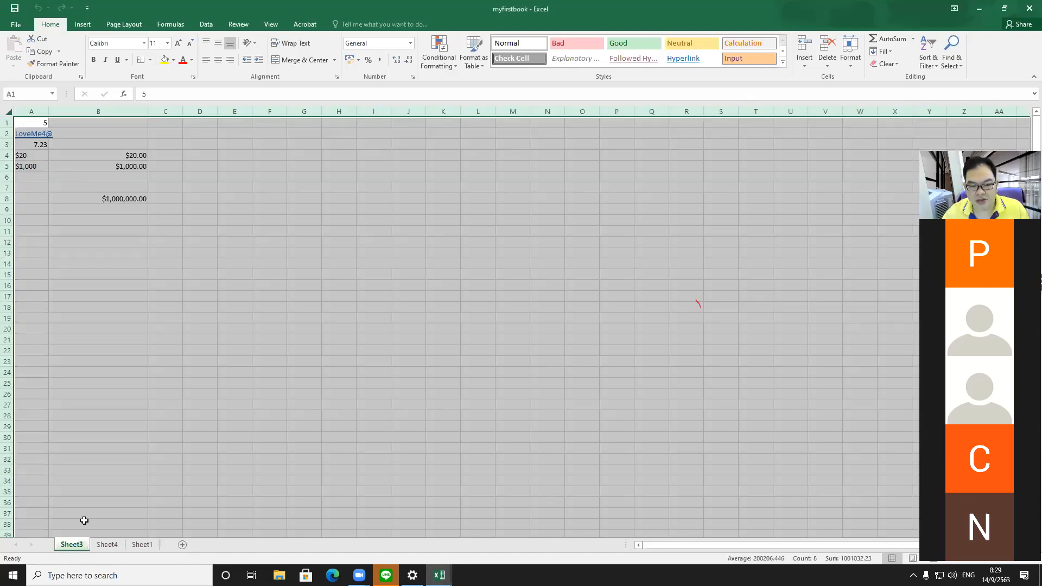
Step: Delete the Sheet3 worksheet, confirming the permanent deletion
click(98, 254)
right_click(71, 545)
click(99, 430)
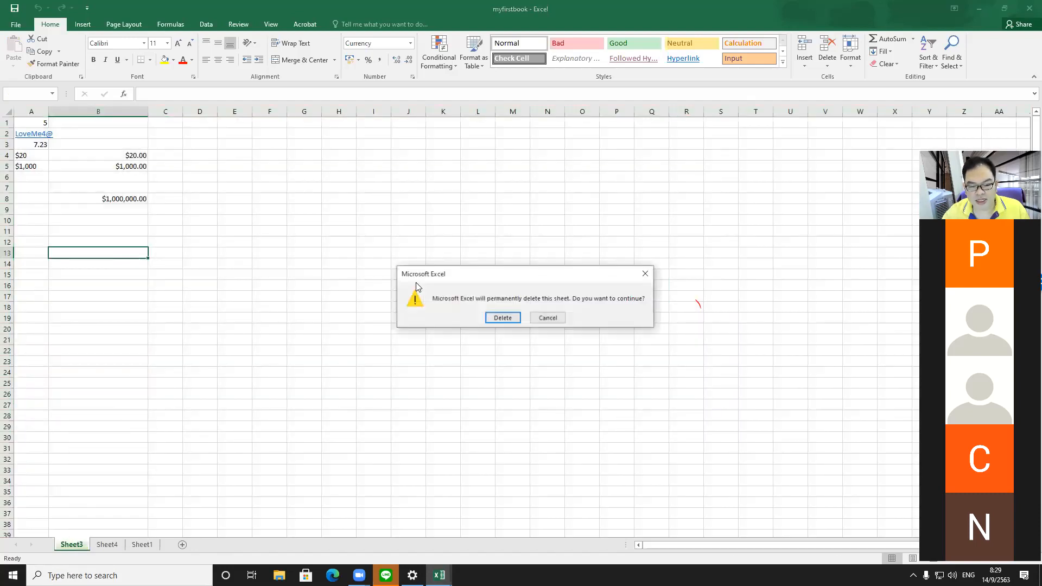
click(517, 324)
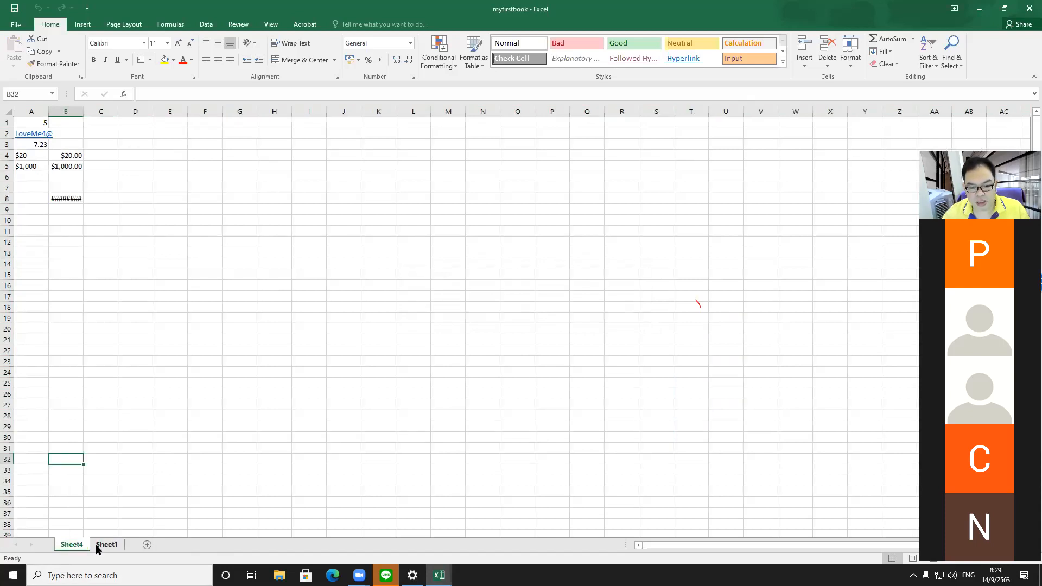
Step: Delete the Sheet4 worksheet, confirming the permanent deletion
click(107, 544)
click(72, 544)
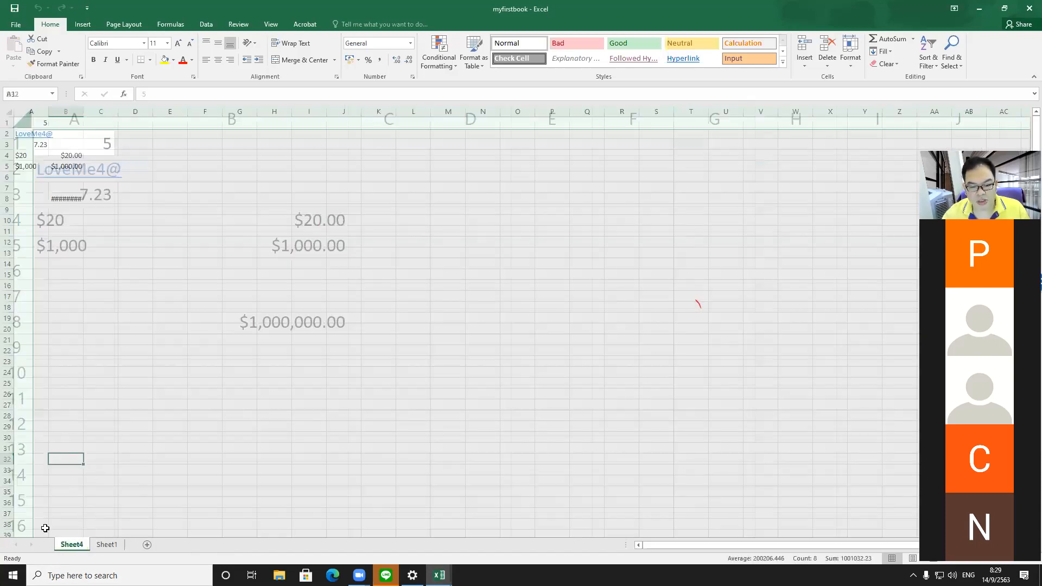
right_click(72, 545)
click(100, 433)
click(506, 317)
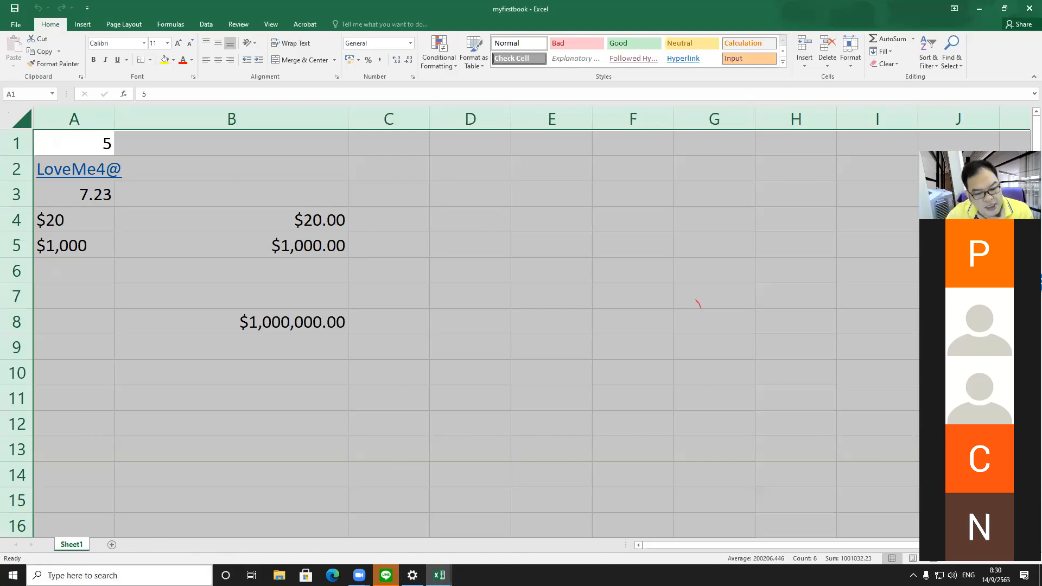
Step: Insert a new blank worksheet and delete it again
click(112, 544)
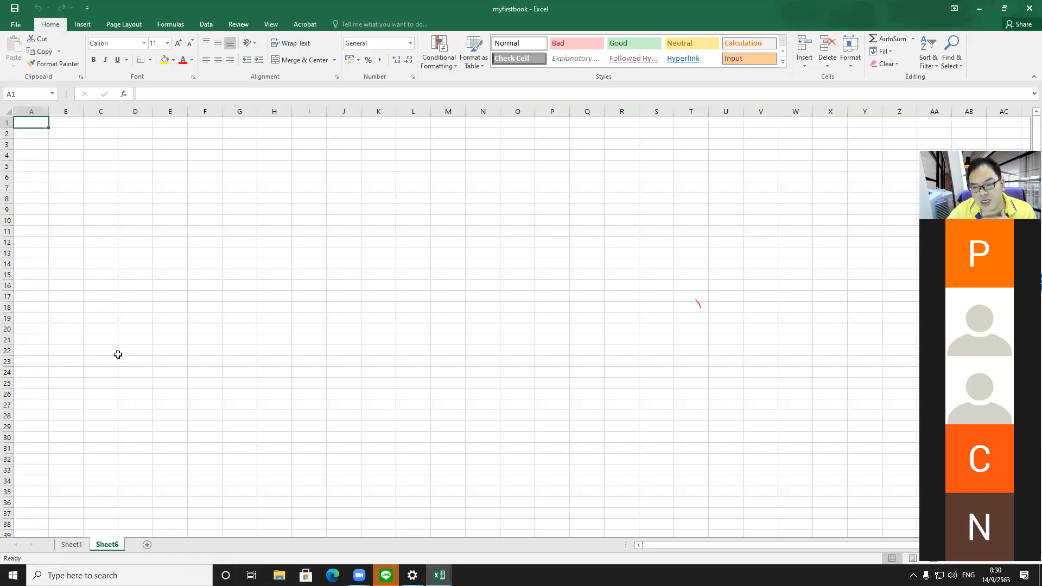
right_click(103, 548)
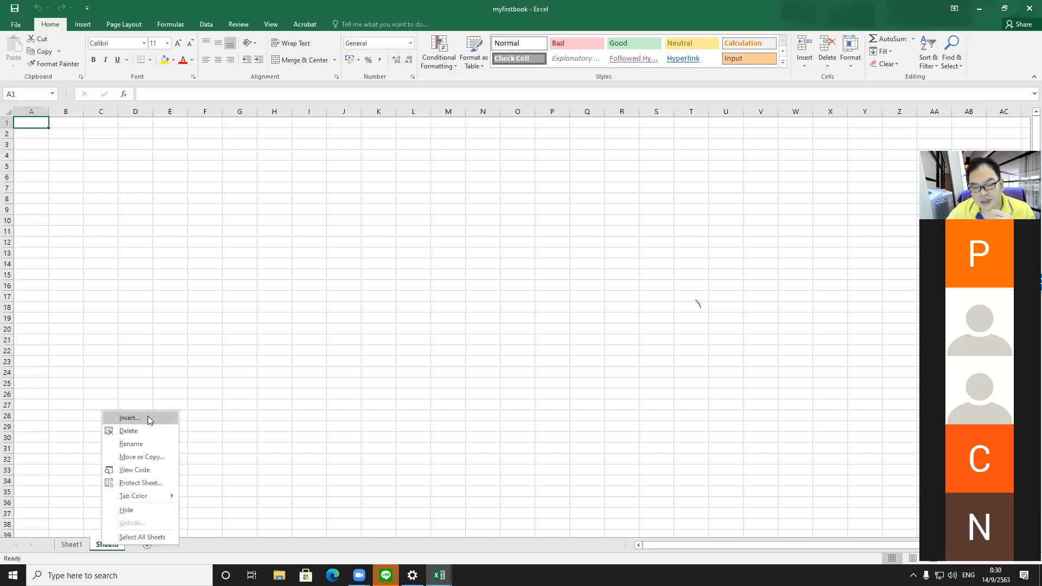
click(146, 430)
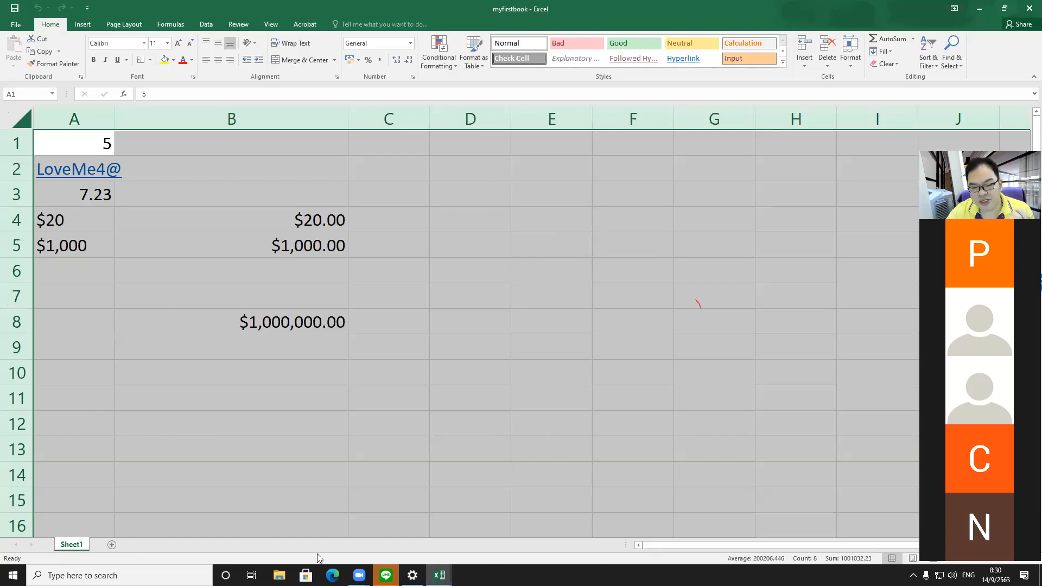
Step: Clear the hyperlink entry from cell A2 on Sheet1
click(128, 371)
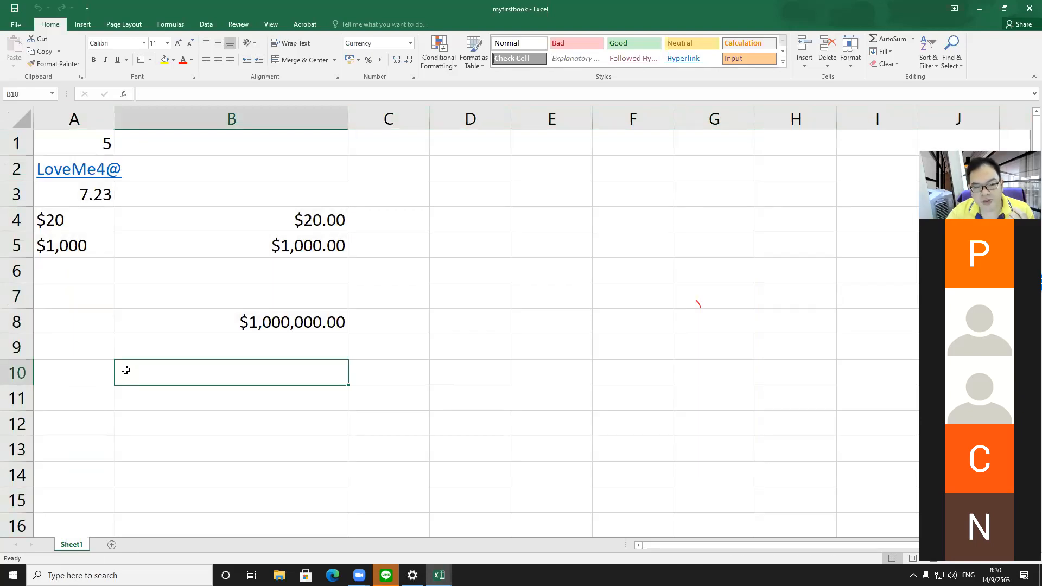
click(63, 169)
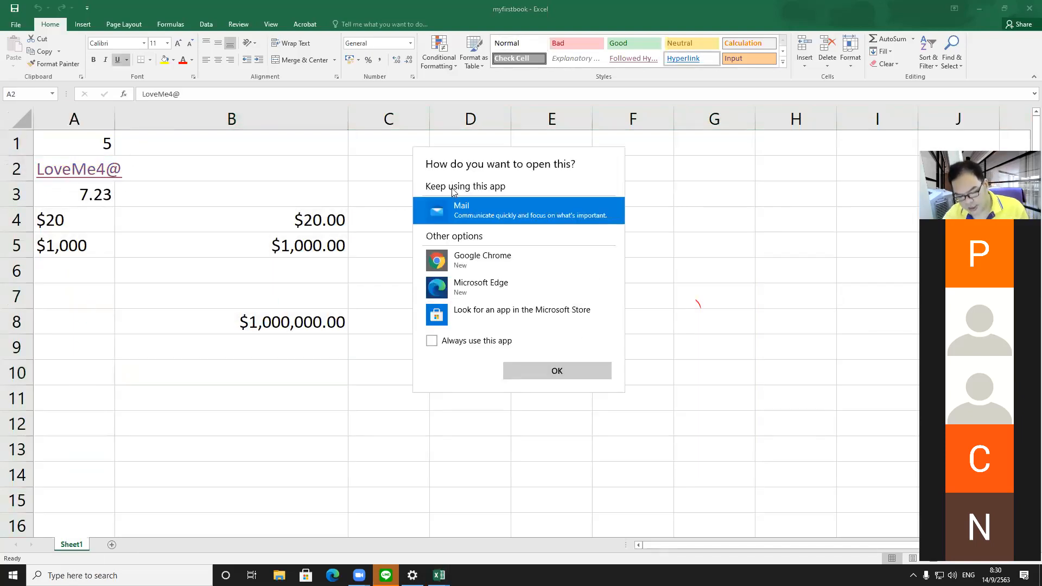
click(440, 224)
key(Delete)
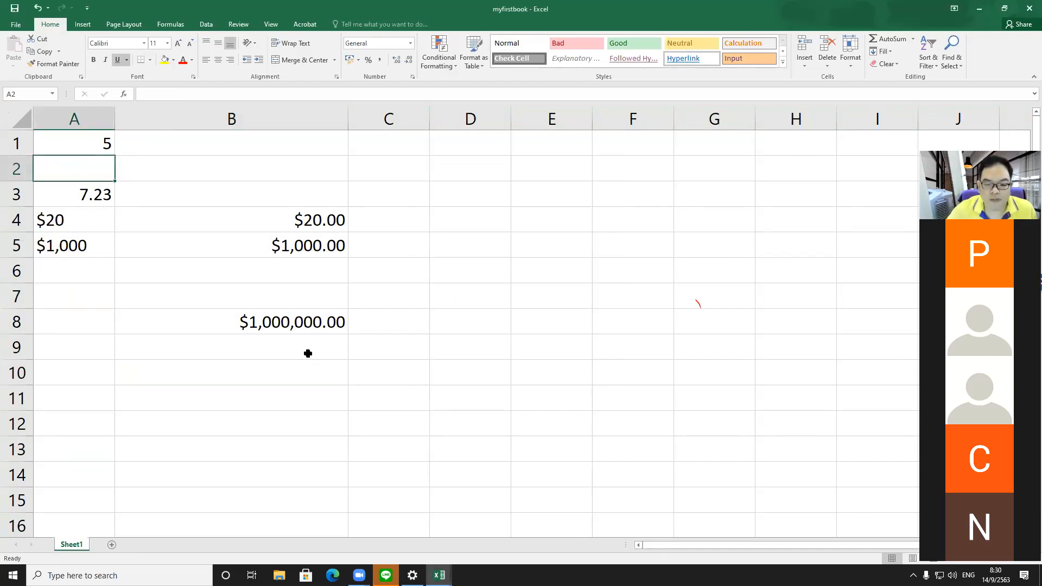
Step: Move through the cells in columns A and B to inspect their values and formats
click(157, 321)
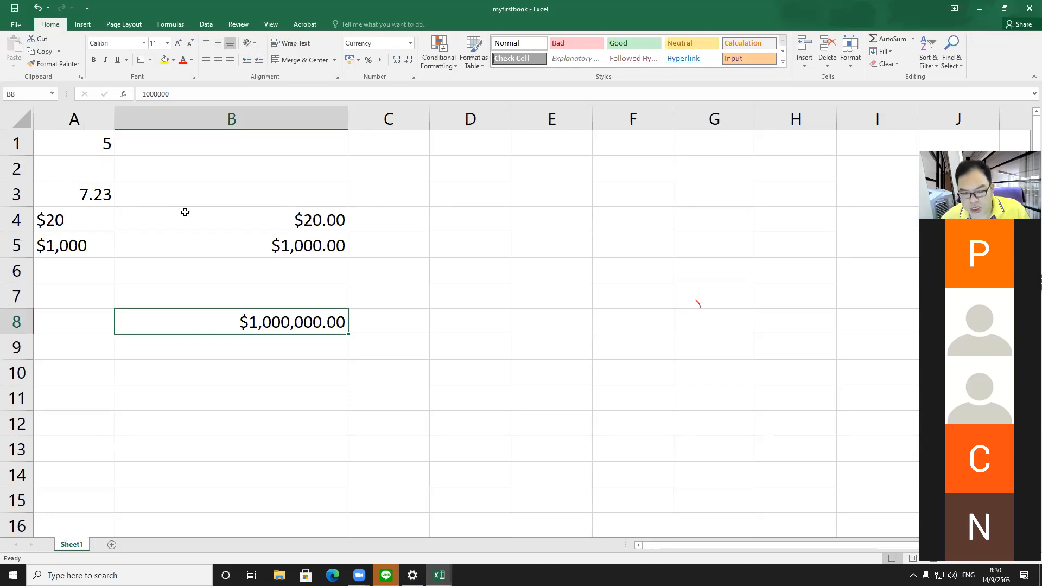
scroll(356, 163, up, 1)
scroll(359, 210, up, 2)
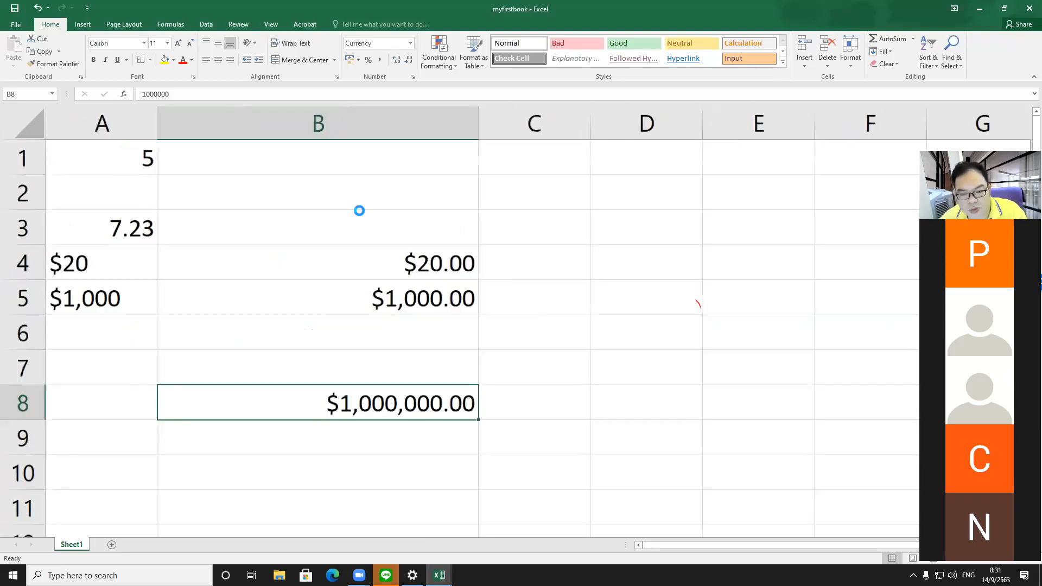
scroll(272, 166, up, 1)
click(311, 146)
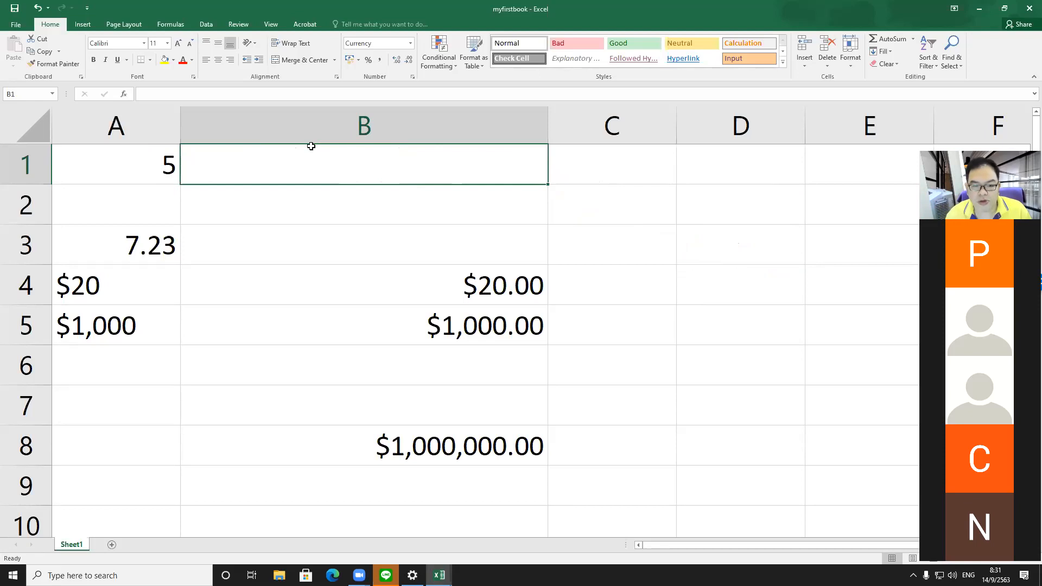
key(Left)
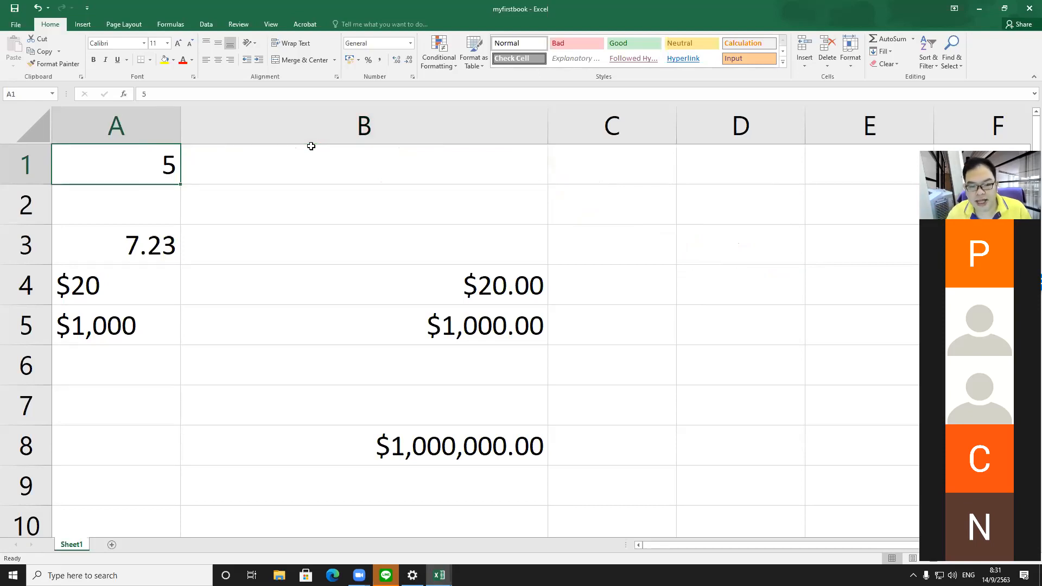
key(Down)
key(Up)
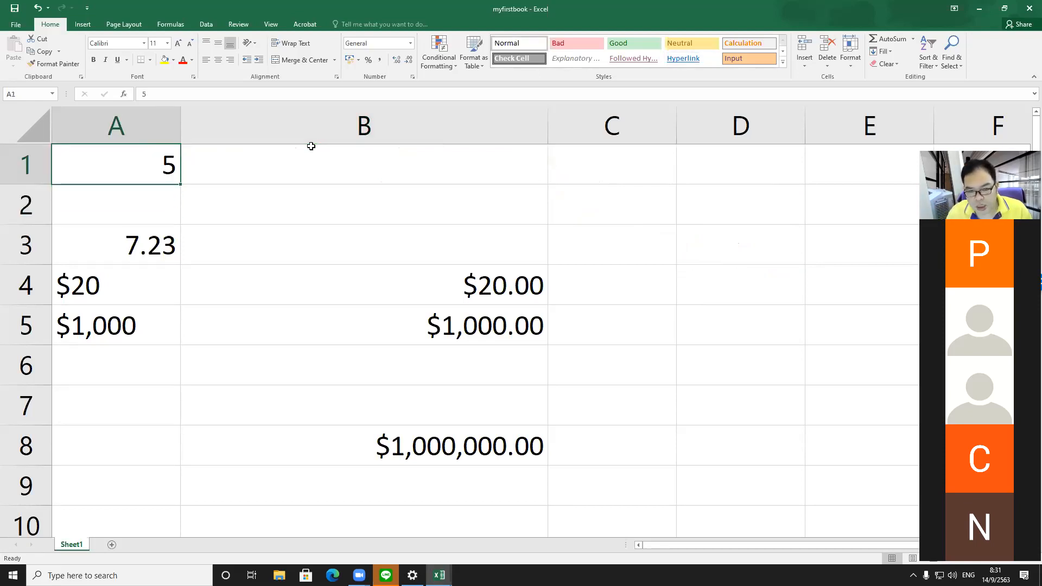
key(Down)
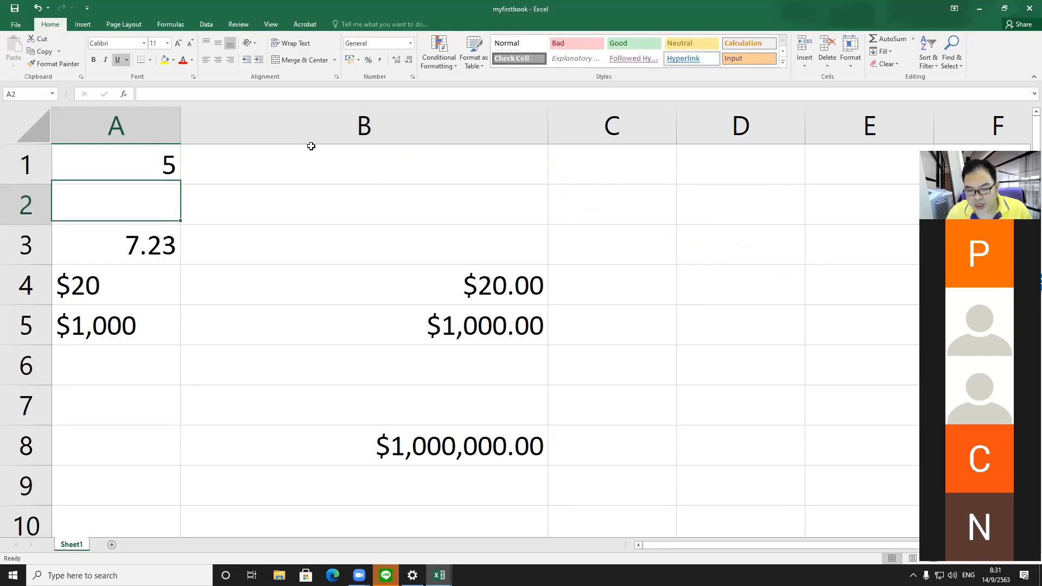
key(Down)
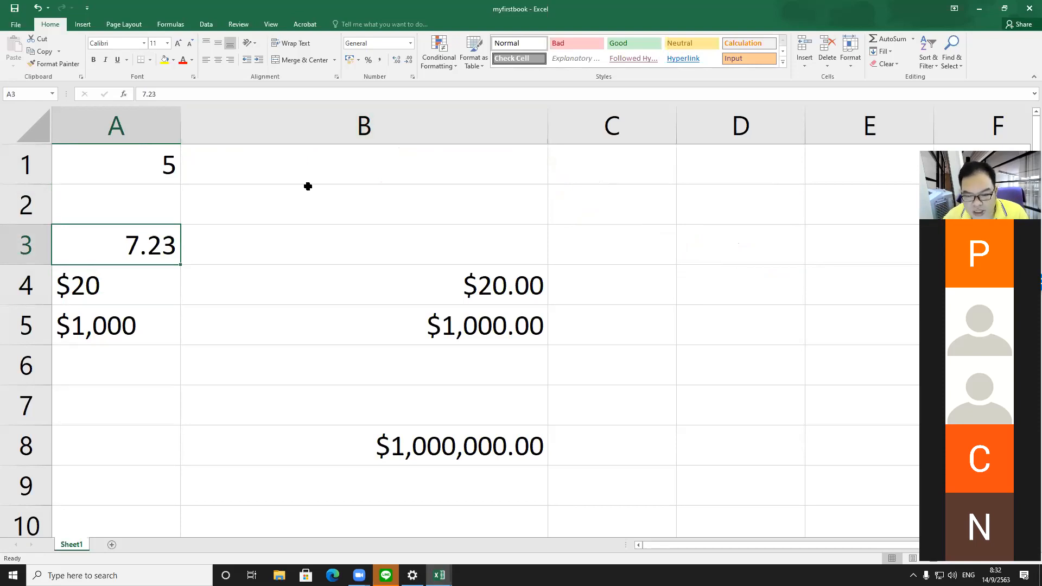
Step: Open the Format Cells dialog for the whole of column B
scroll(477, 390, up, 2)
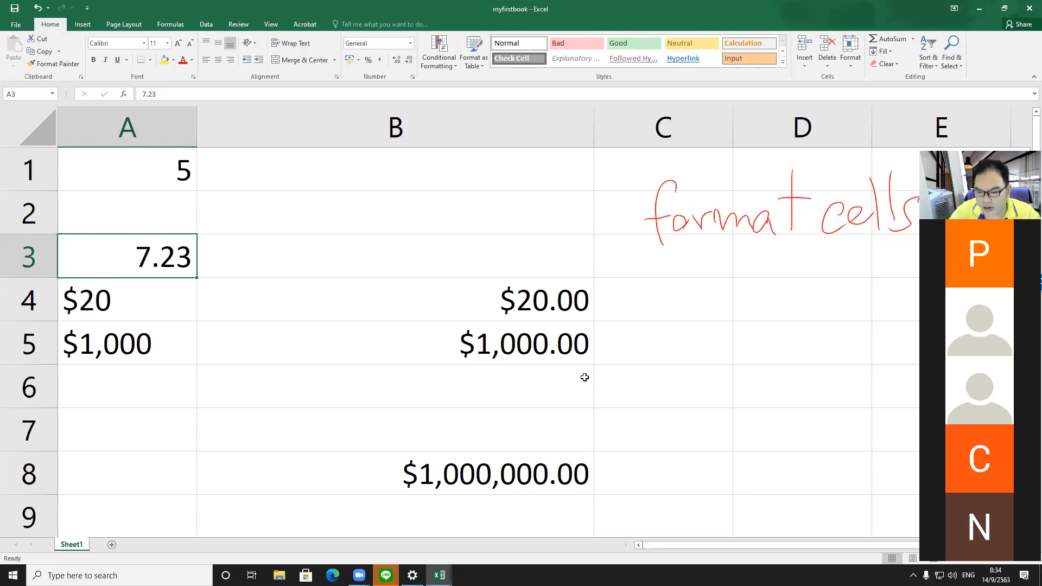
drag(545, 304, 544, 341)
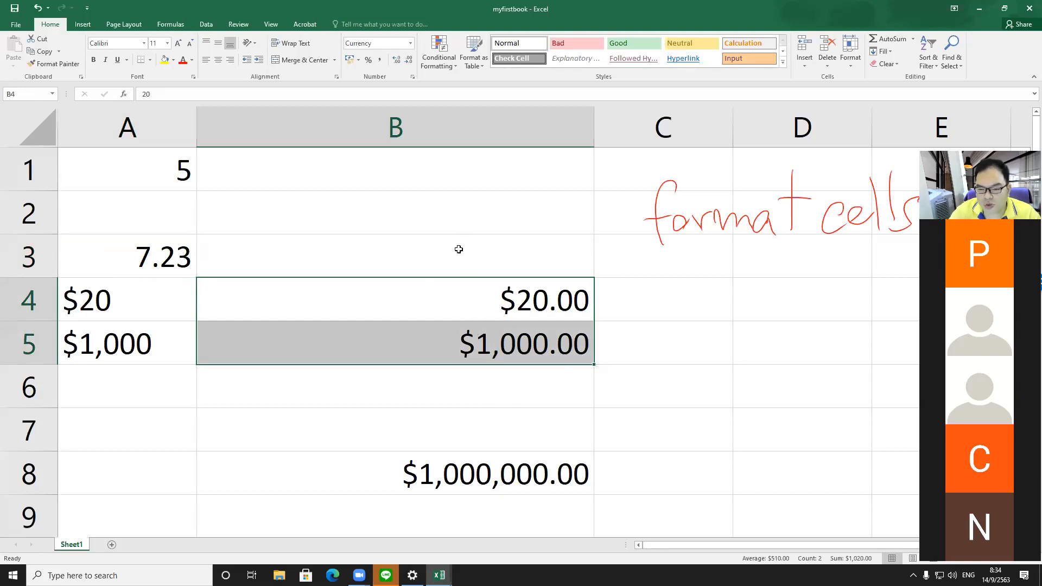
click(649, 323)
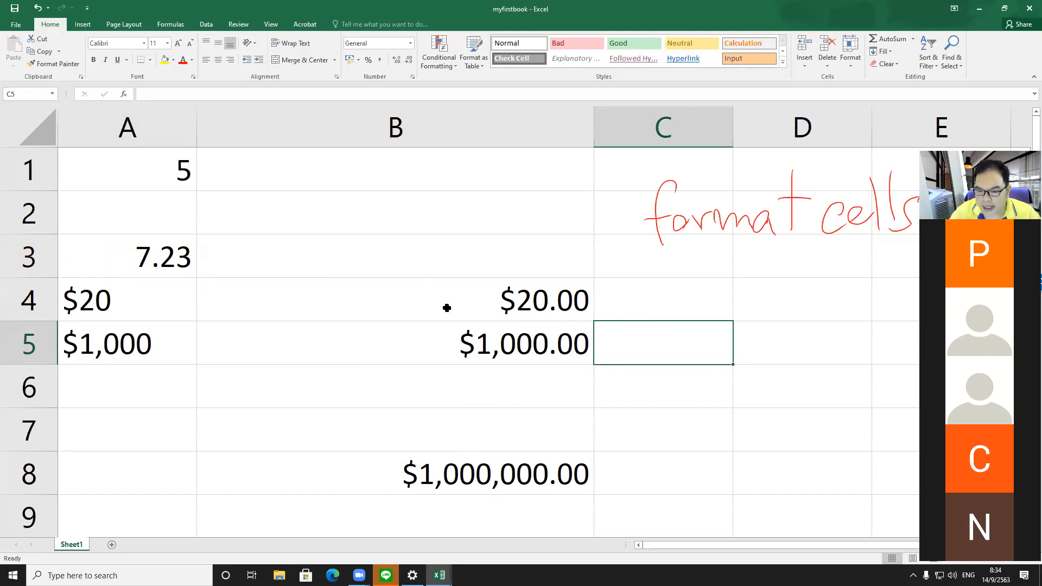
click(439, 133)
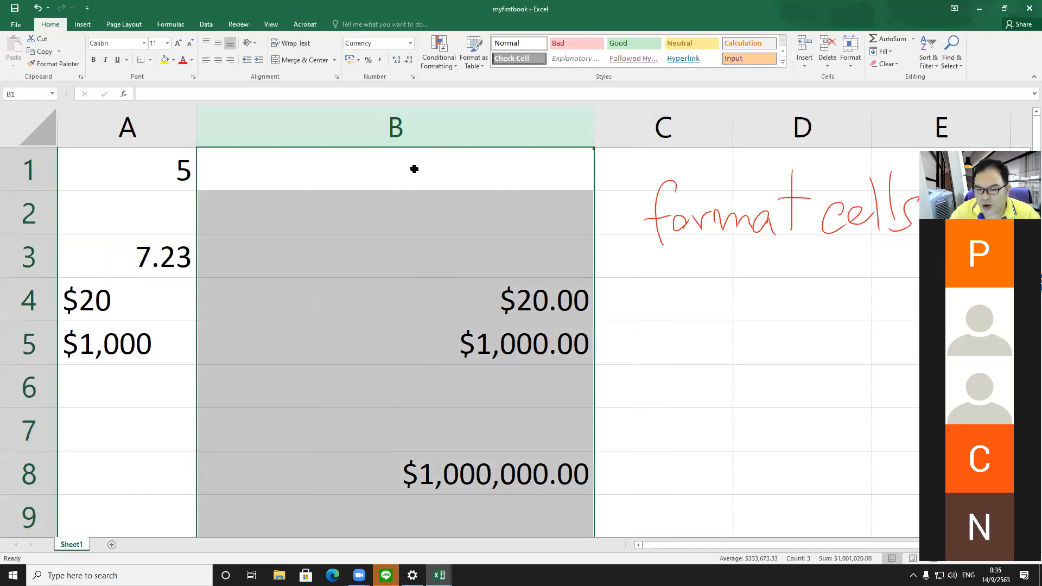
right_click(445, 216)
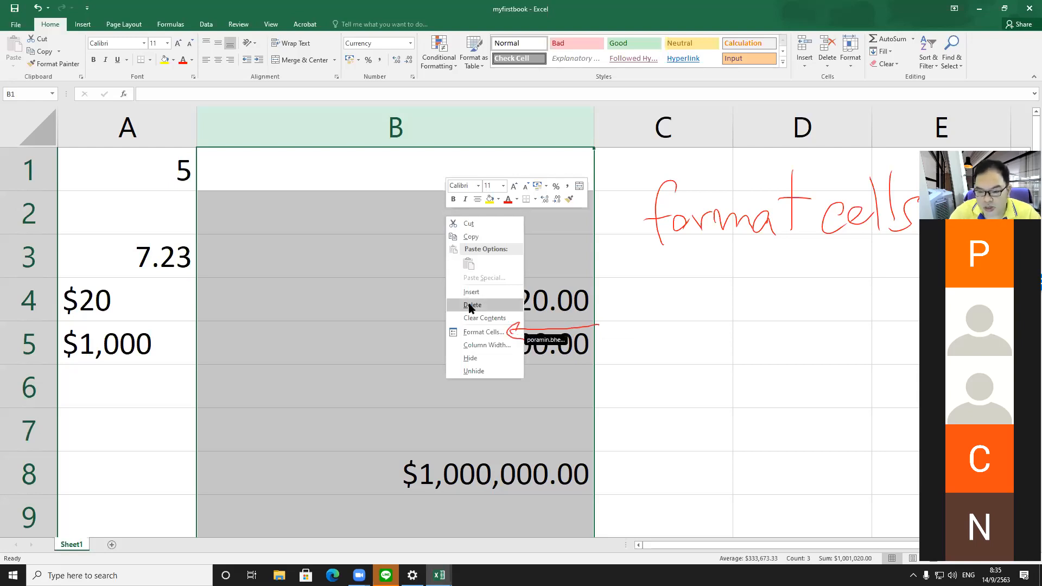
click(473, 332)
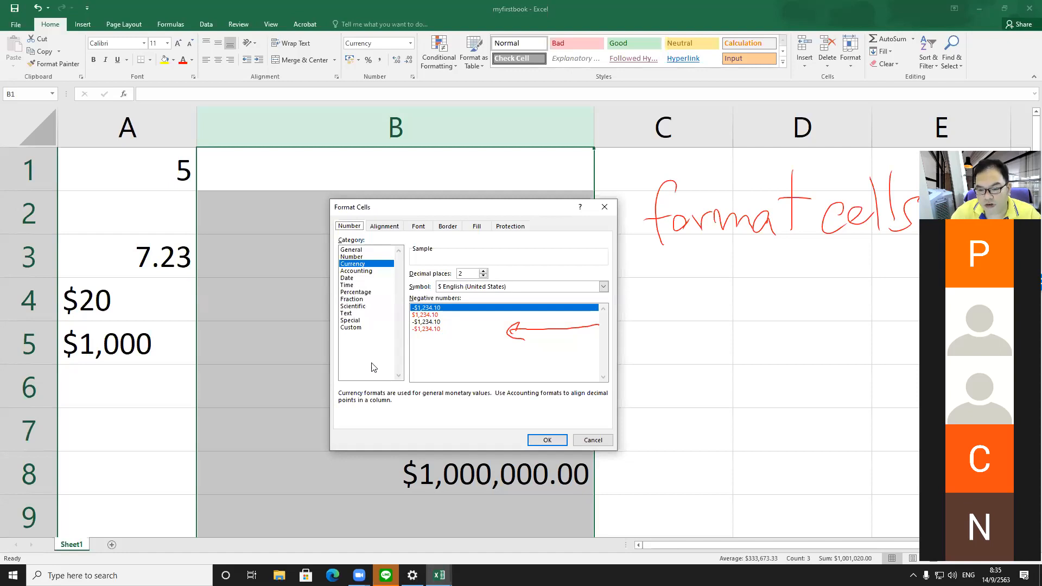
key(Escape)
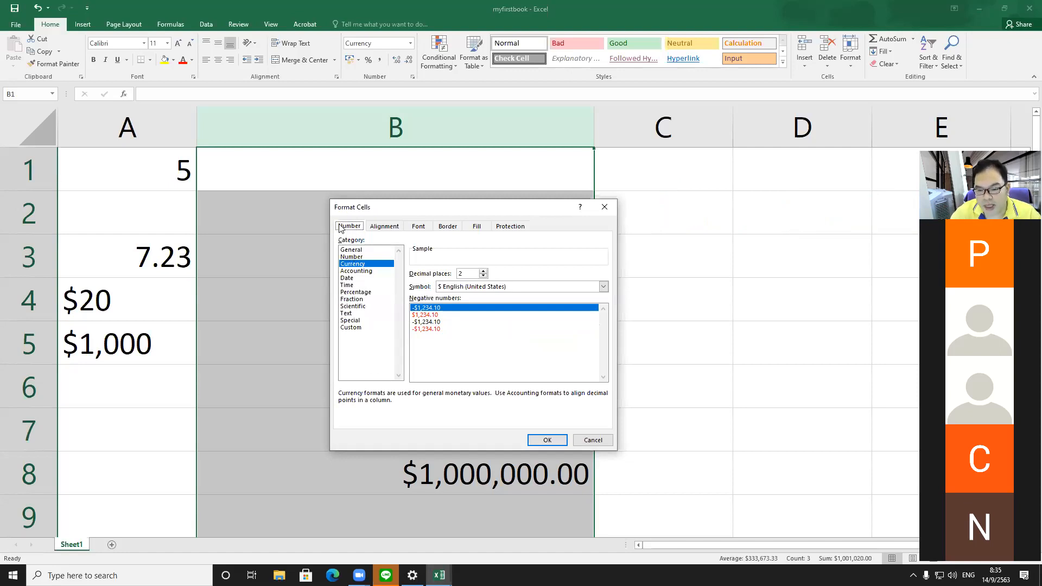
Step: Browse the Protection, Fill, Border and Number tabs of the Format Cells dialog and reposition it
click(502, 229)
click(471, 227)
click(446, 226)
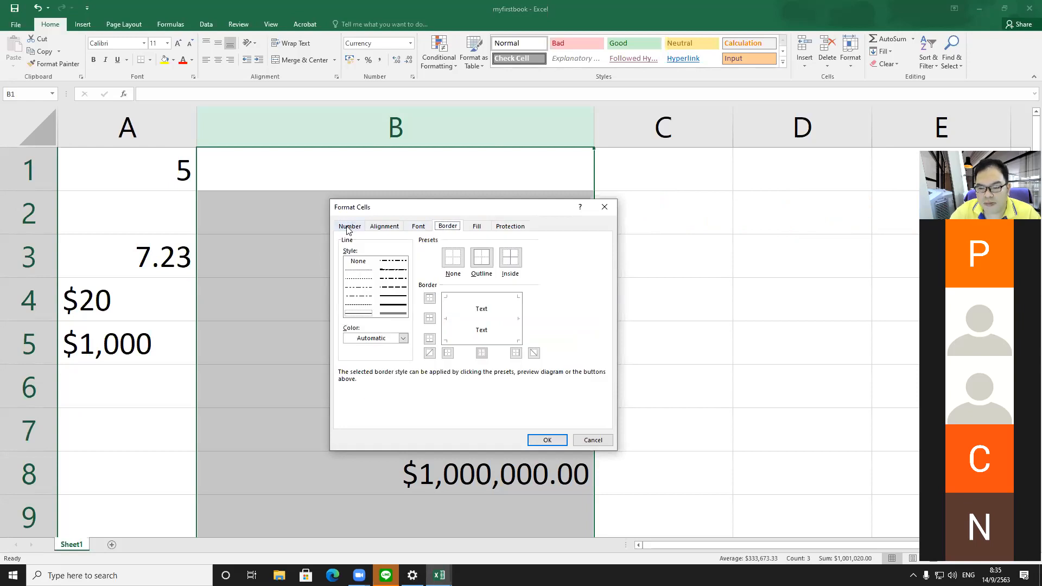
click(350, 226)
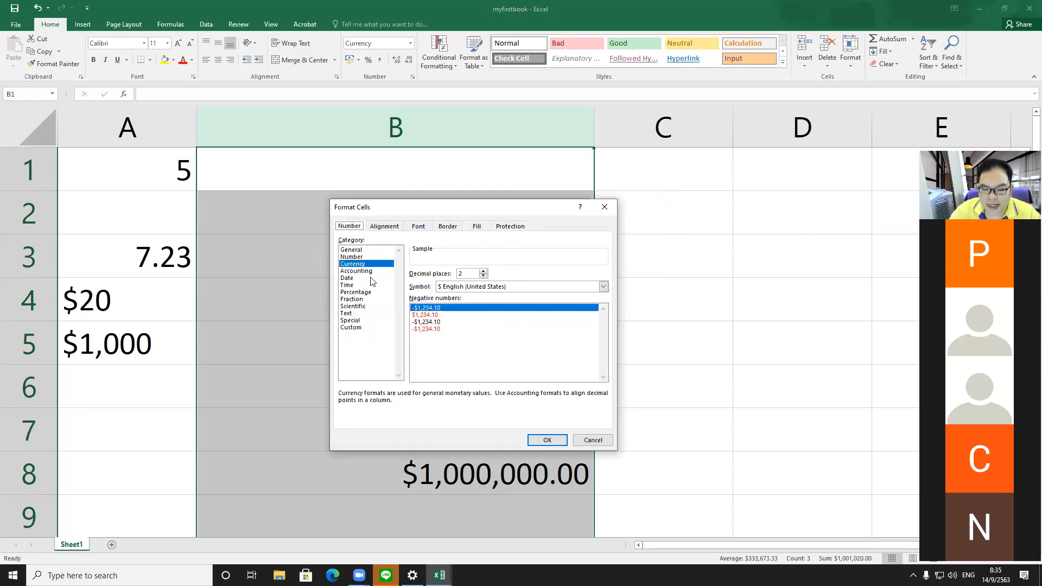
drag(359, 208, 650, 174)
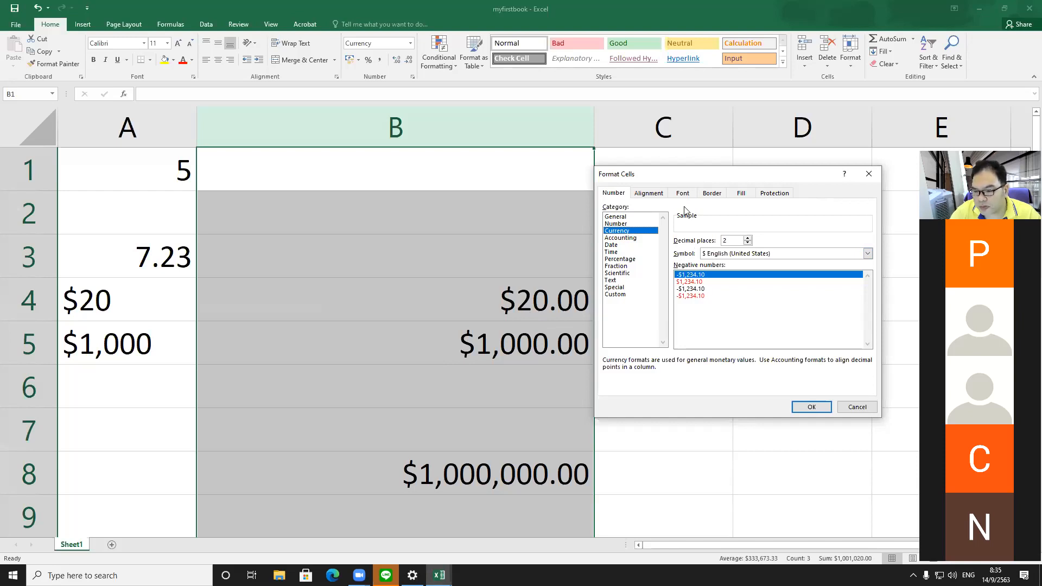
drag(676, 174, 667, 118)
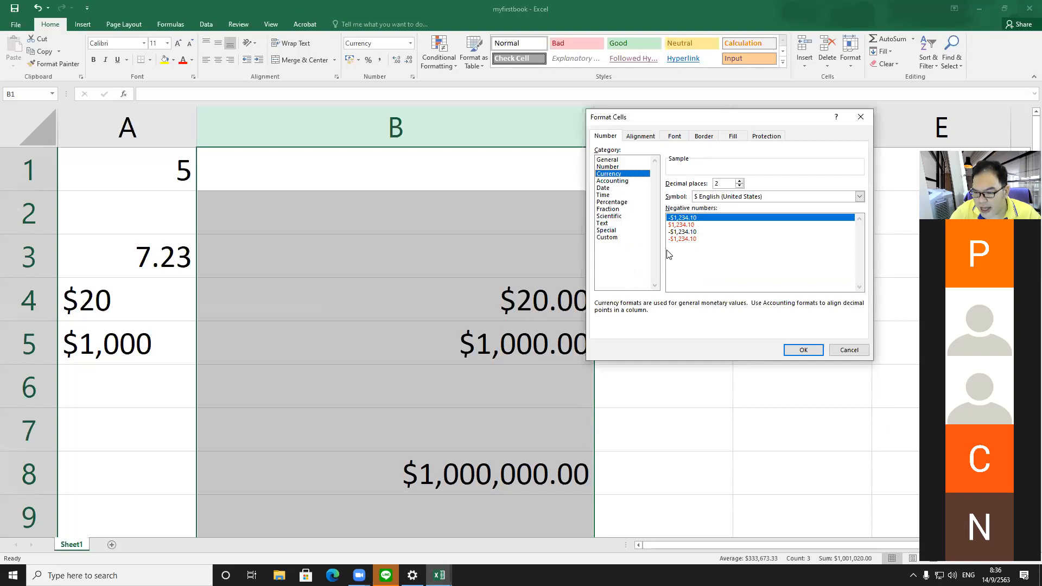
Step: Try the negative number formats and apply the -$1,234.10 format to column B
click(678, 232)
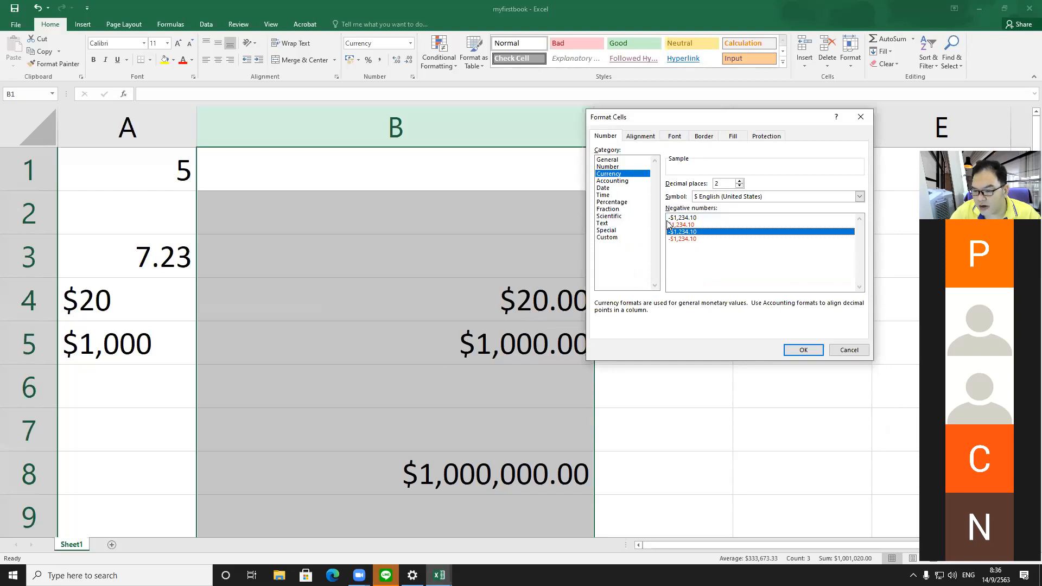
click(697, 224)
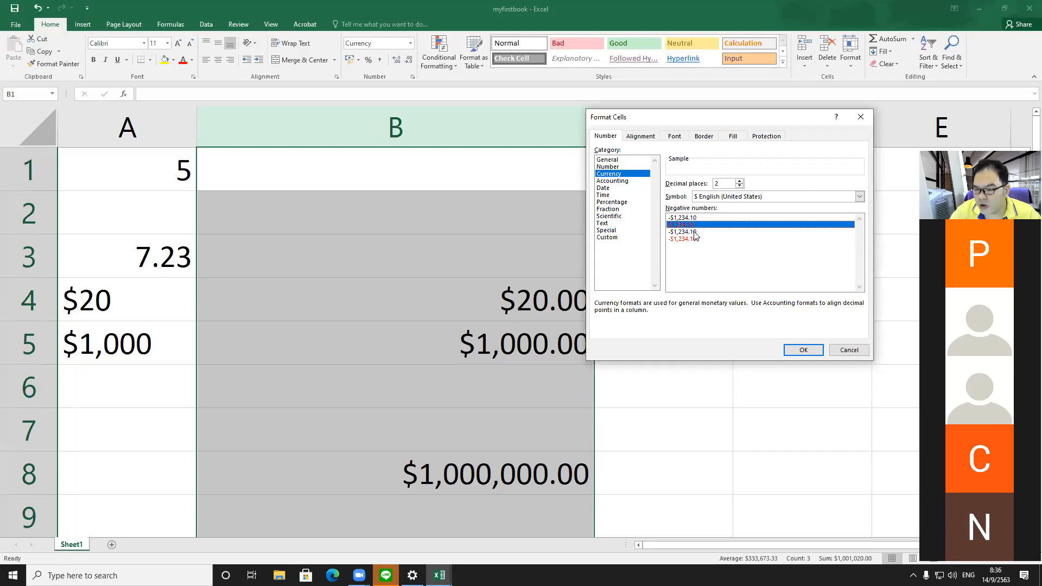
click(696, 233)
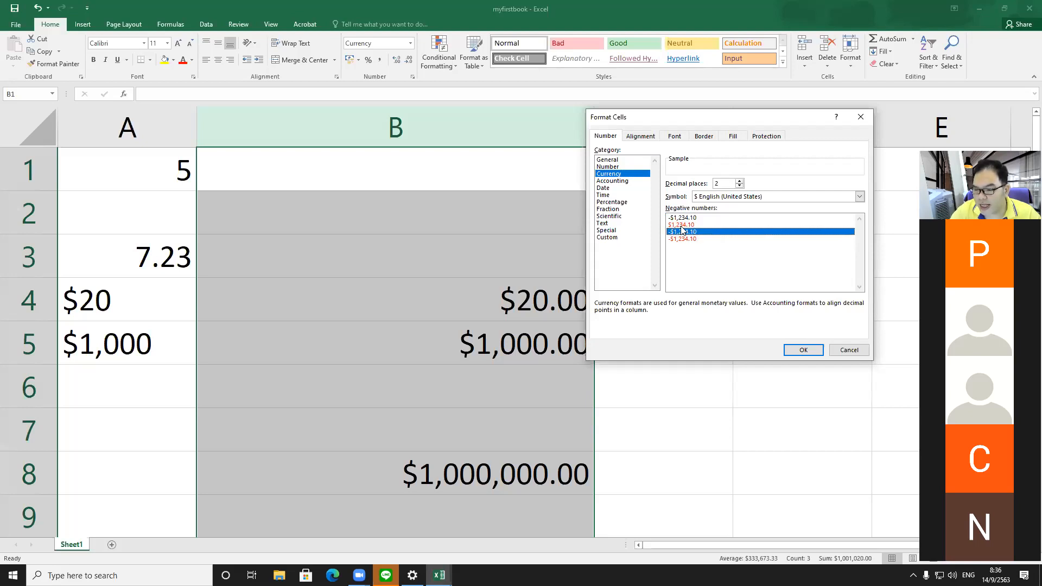
click(684, 218)
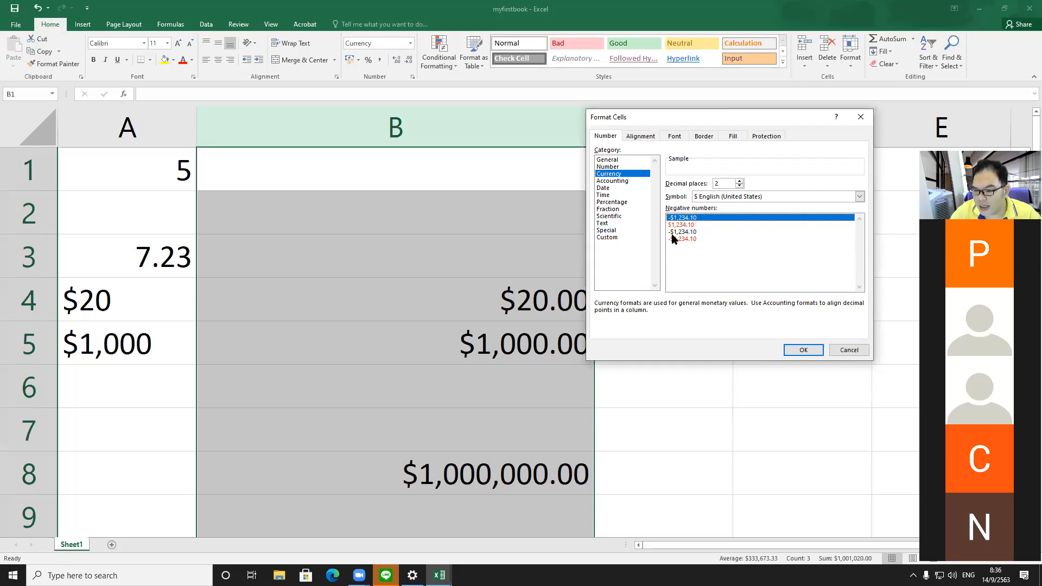
click(676, 240)
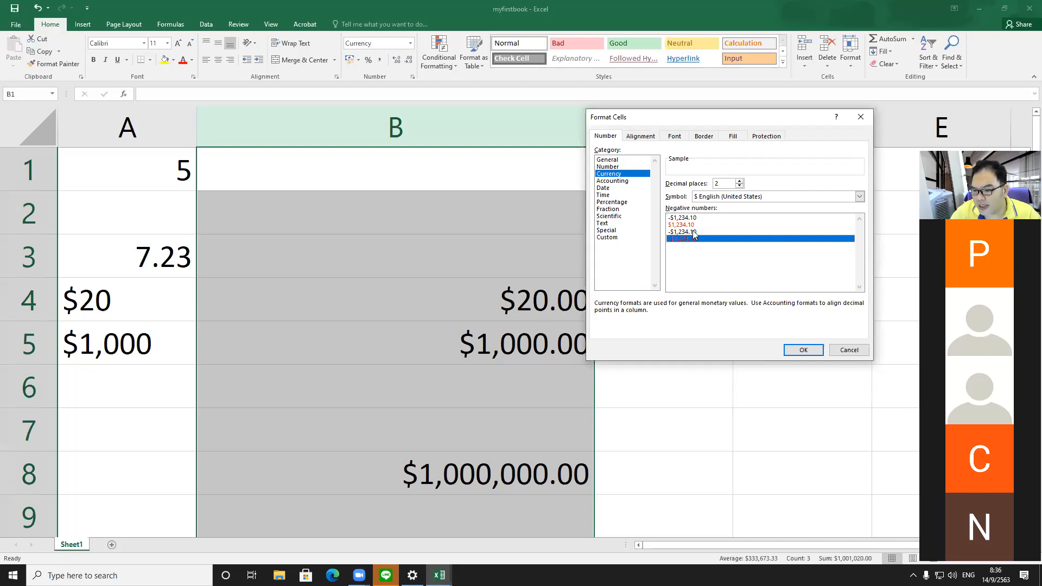
click(694, 231)
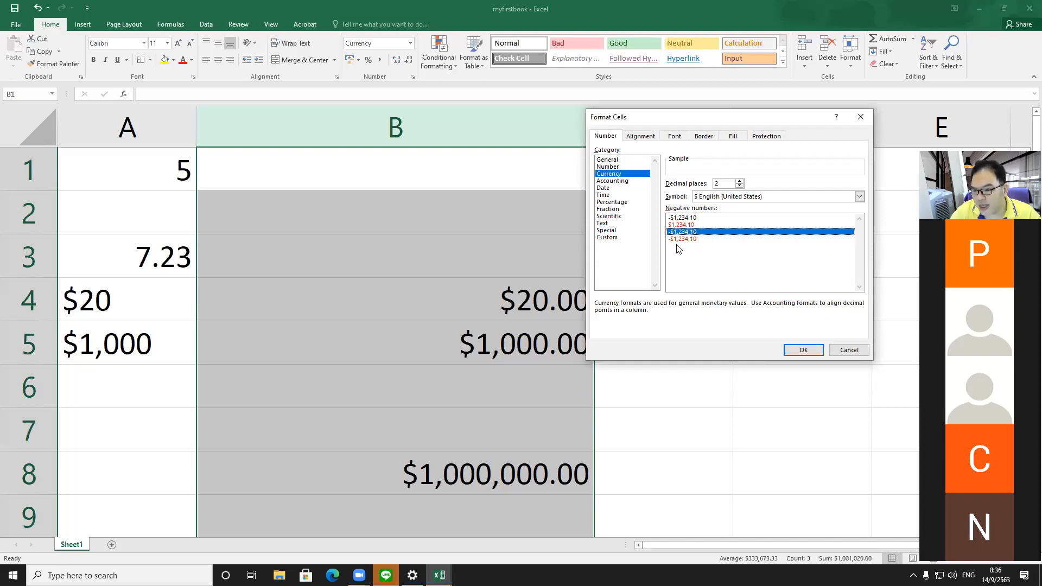
click(698, 218)
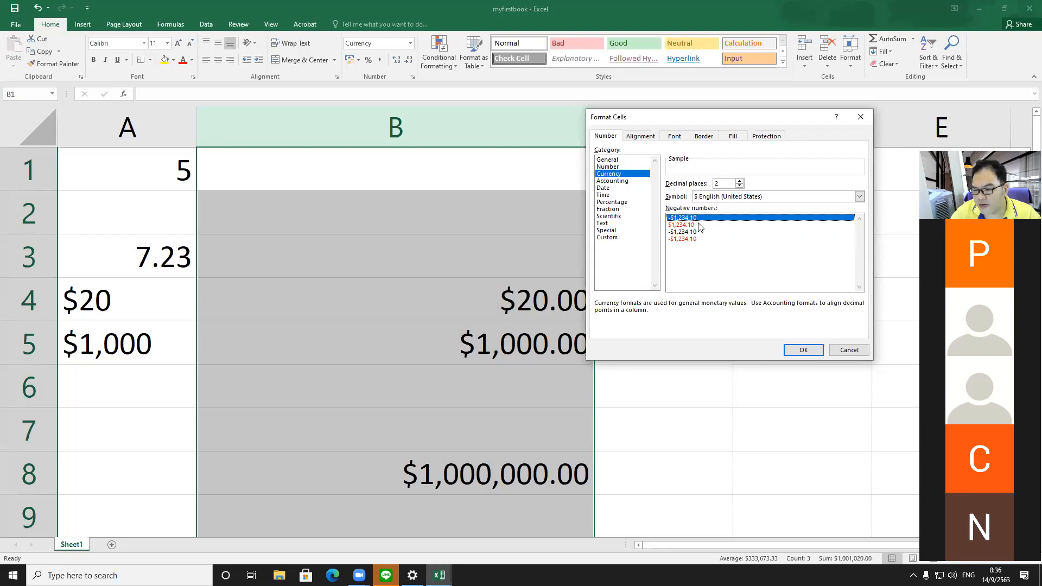
click(794, 348)
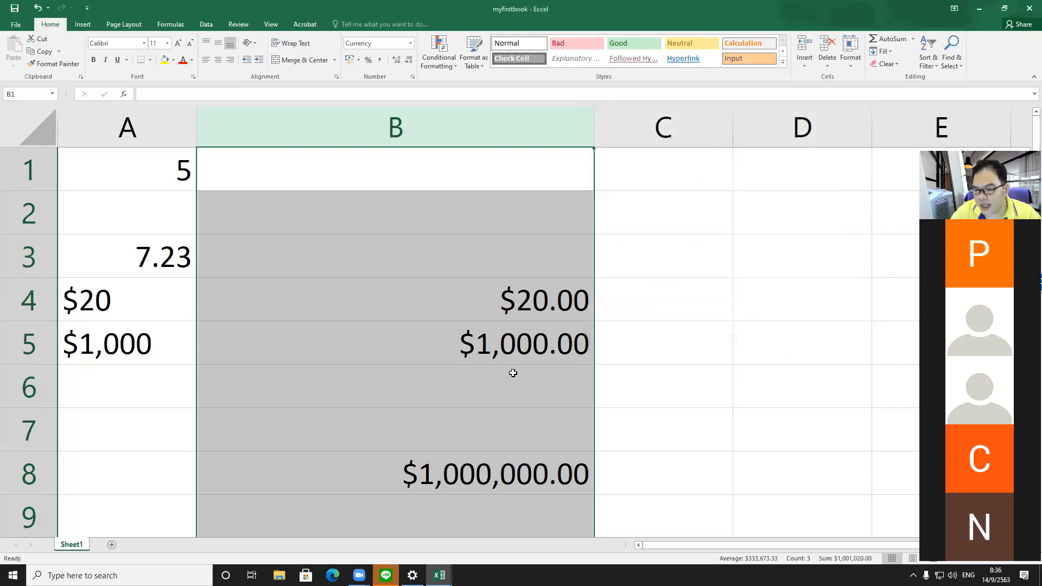
click(512, 373)
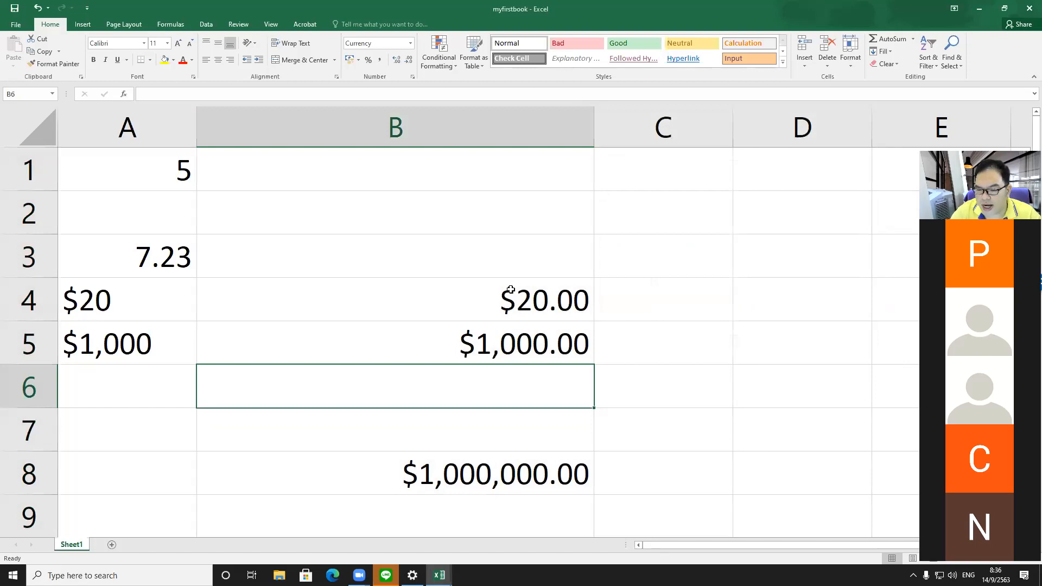
drag(510, 289, 513, 333)
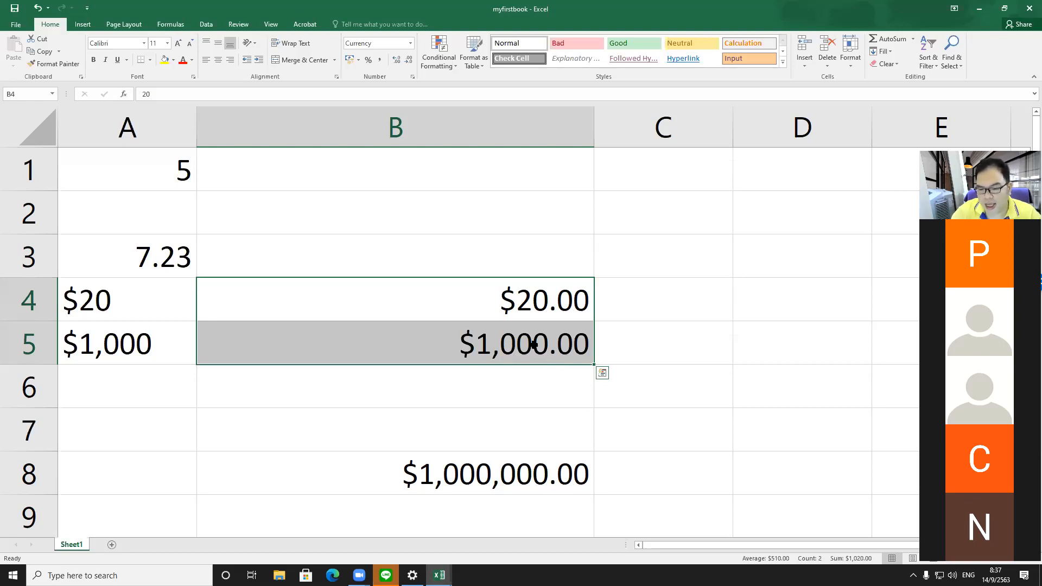
drag(447, 297, 449, 340)
right_click(450, 329)
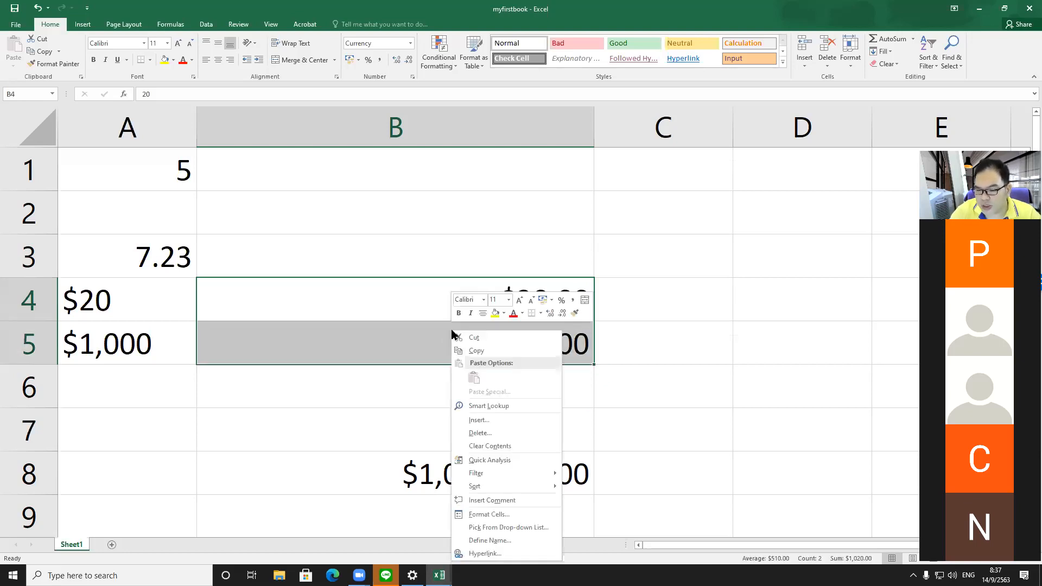
click(500, 432)
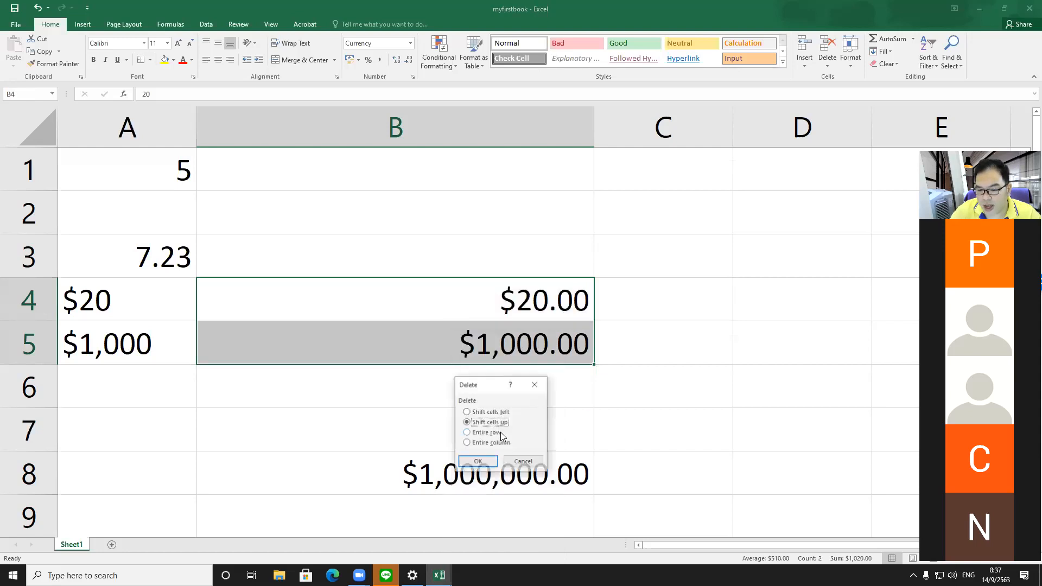
drag(493, 375, 488, 179)
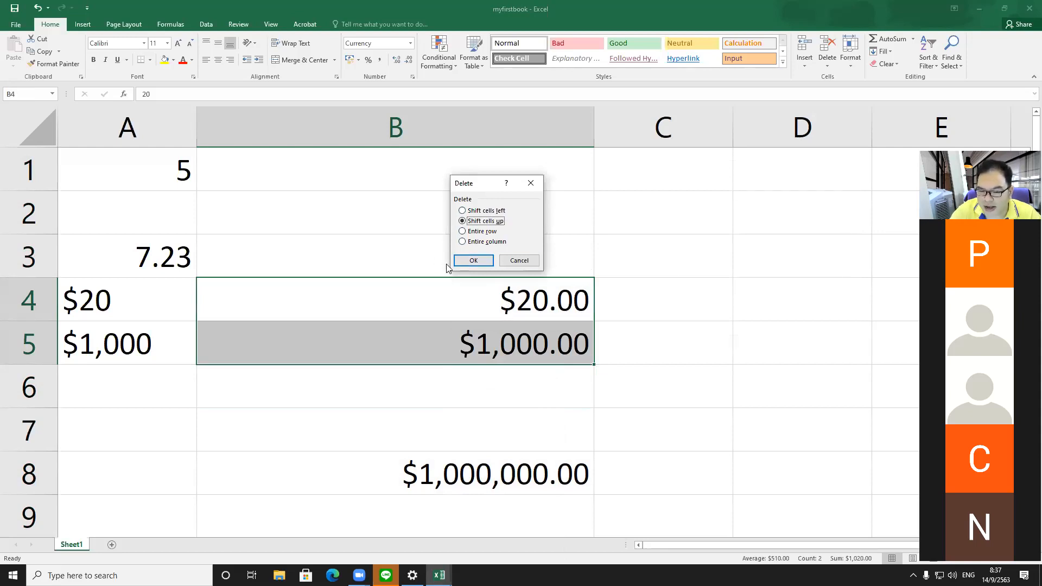
click(511, 261)
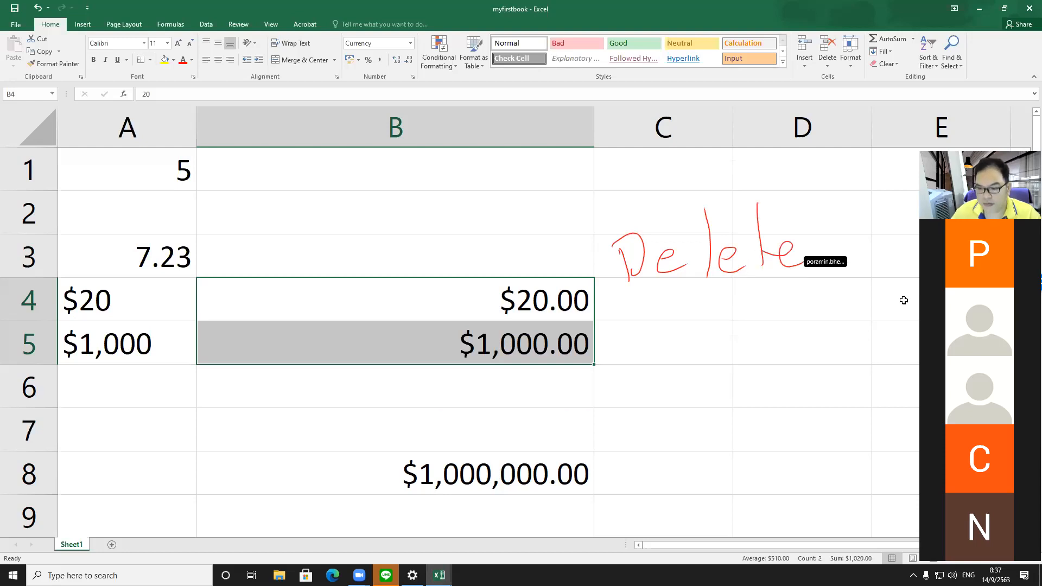
Step: Clear the contents of B4:B5 and undo the clearing
key(Delete)
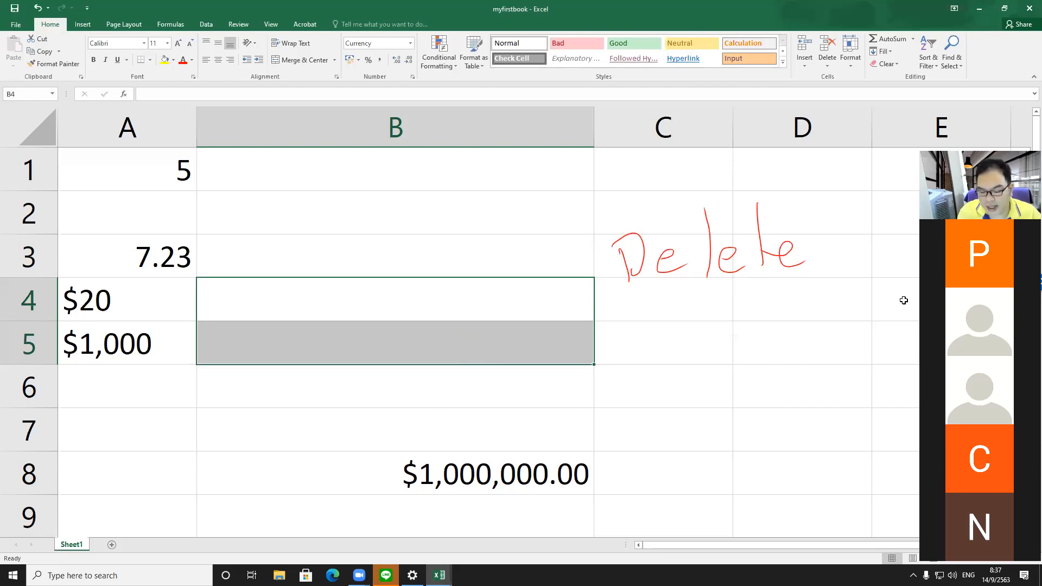
key(ctrl+z)
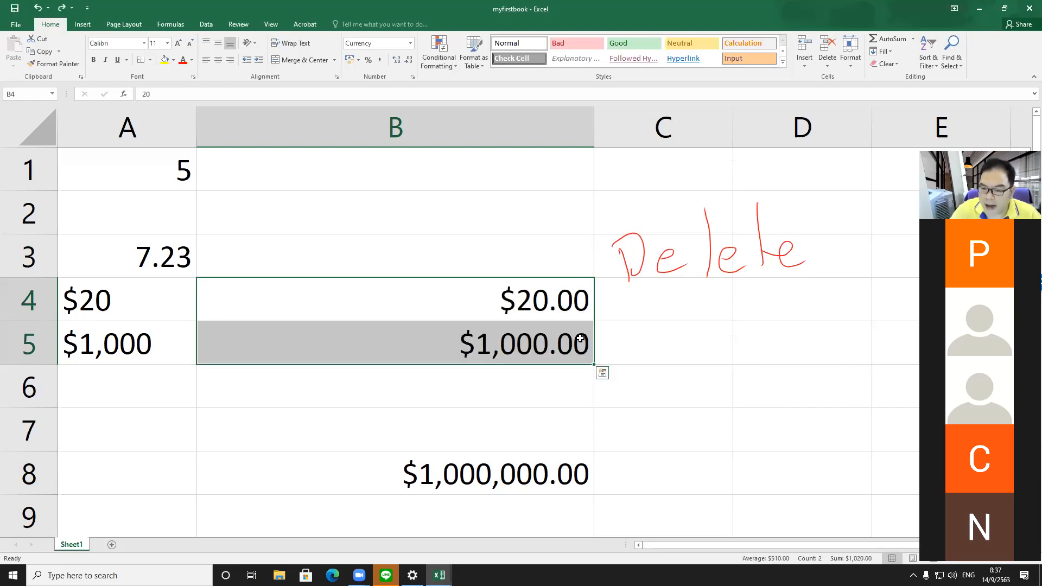
Step: Clear the contents of cells B4 and B5
right_click(510, 305)
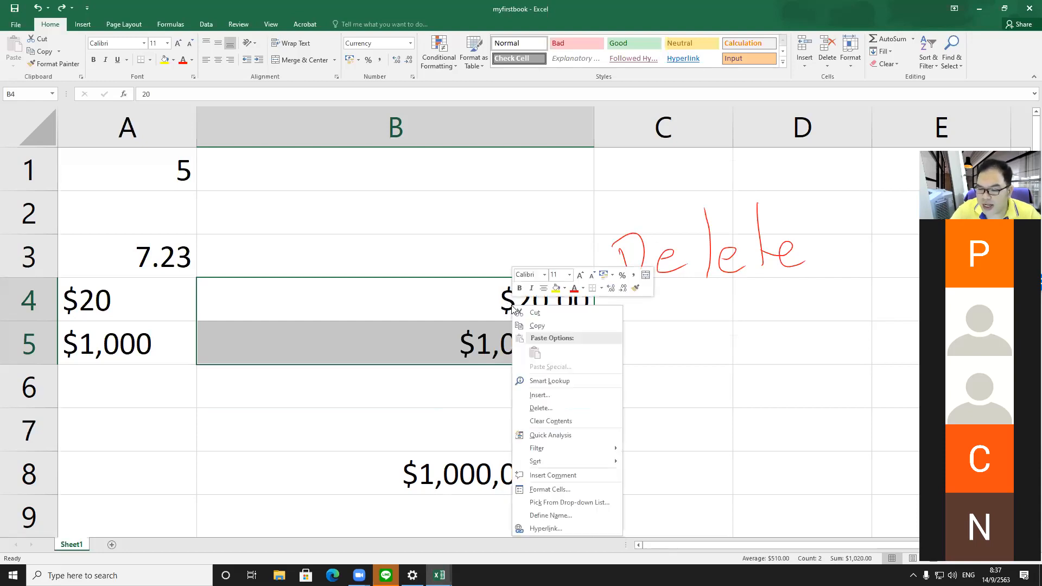
click(547, 422)
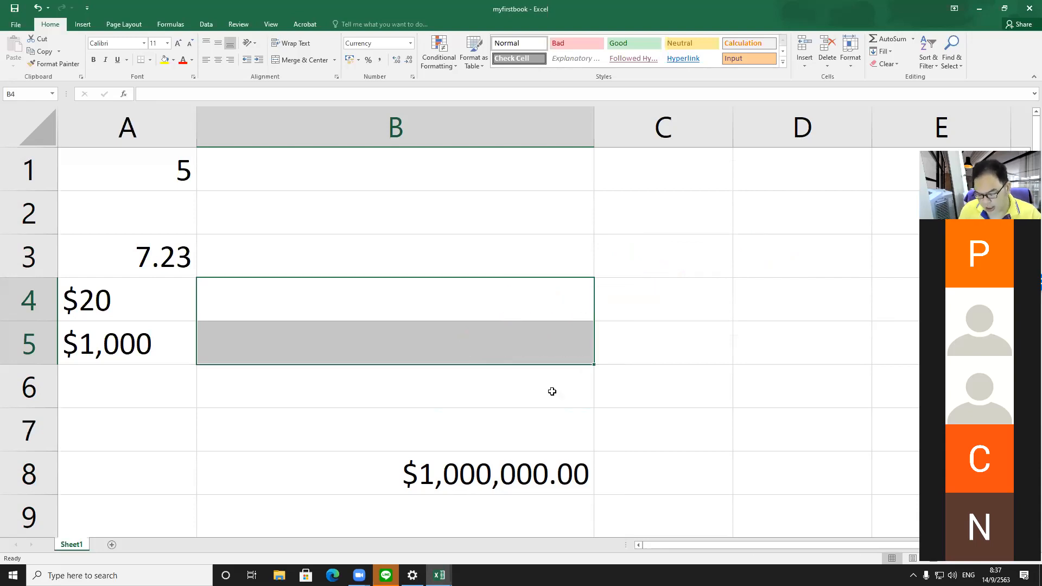
key(Up)
key(Down)
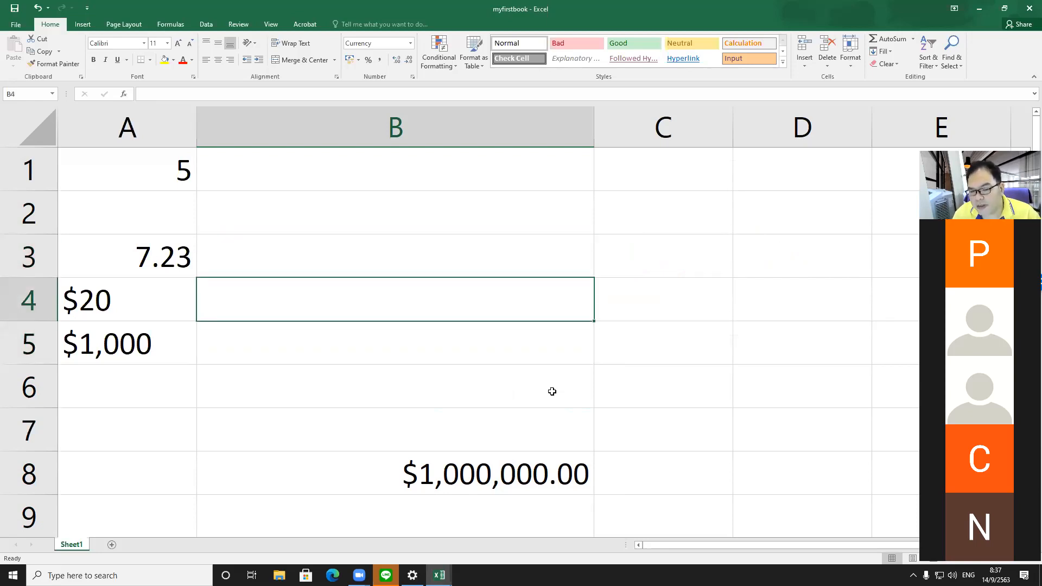
key(Down)
key(Up)
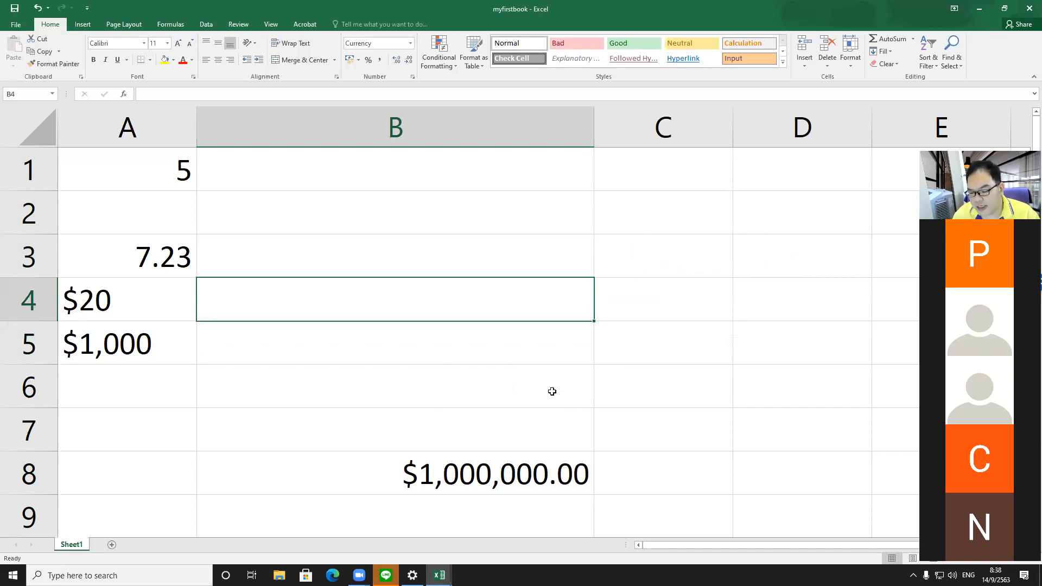
Step: Re-enter 20 in B4 and 1000 in B5, then select B4 to check its format
text(20)
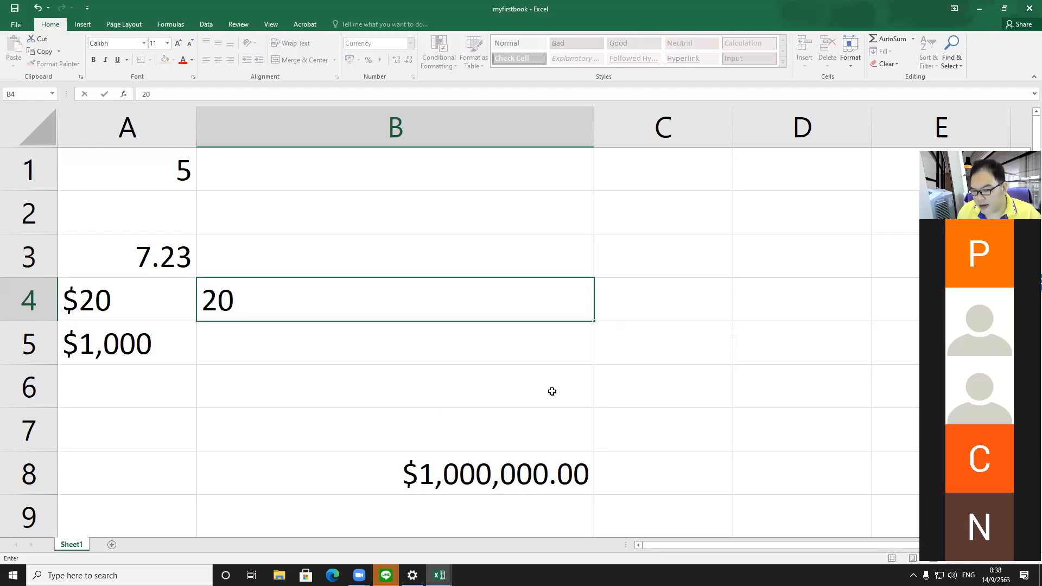
key(Return)
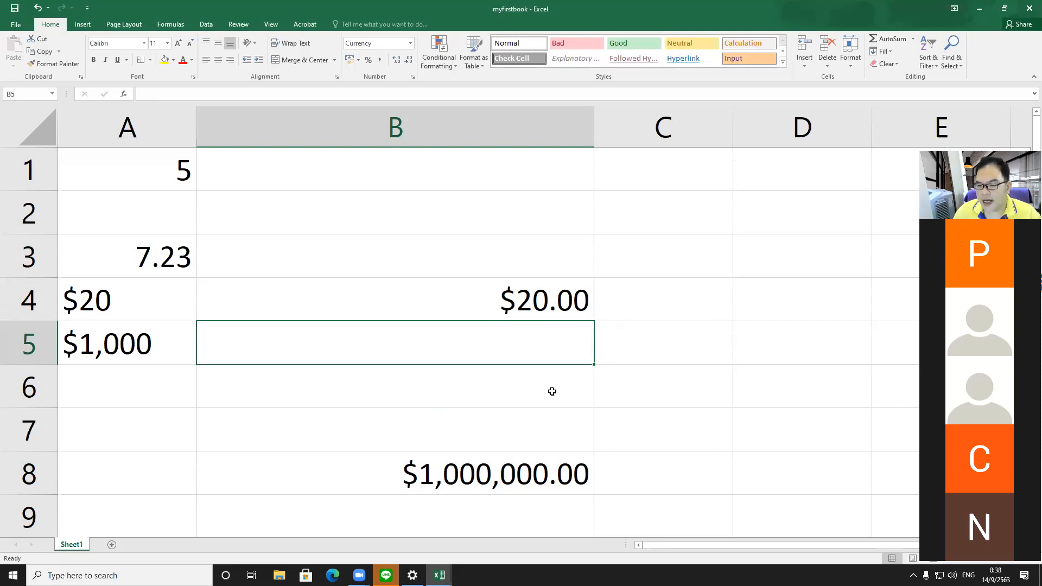
text(1000)
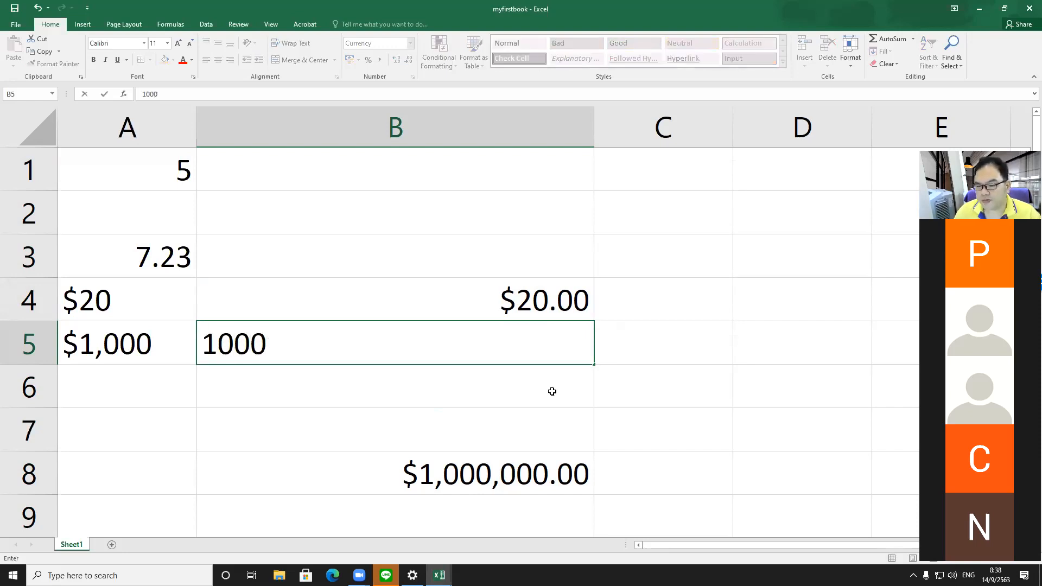
key(Return)
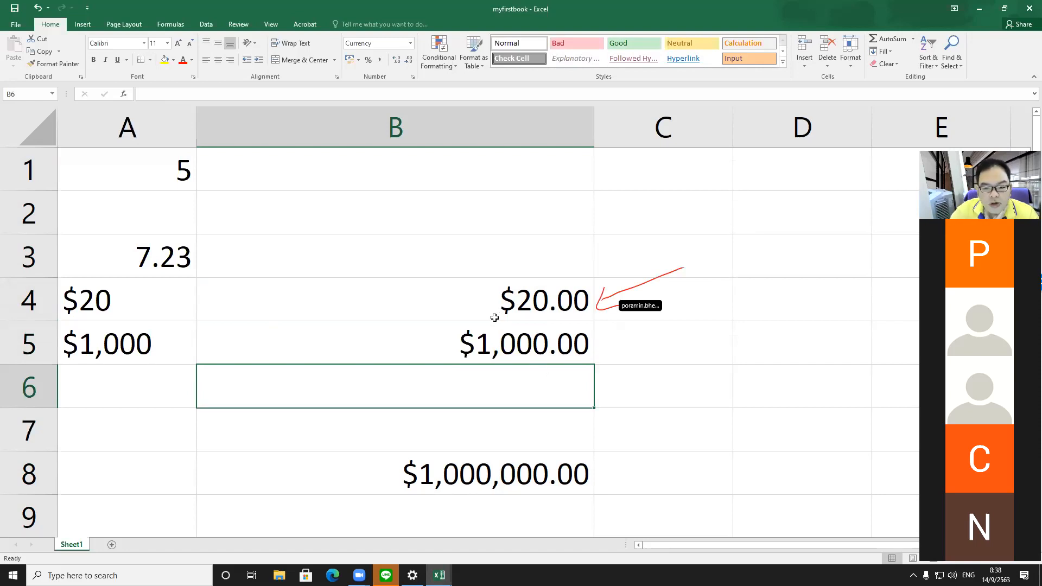
click(396, 309)
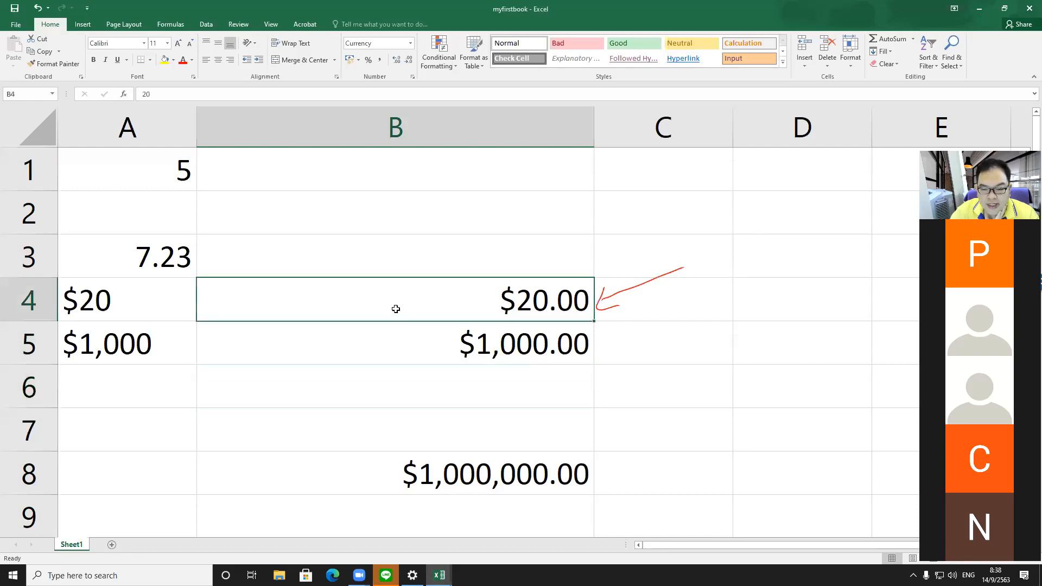
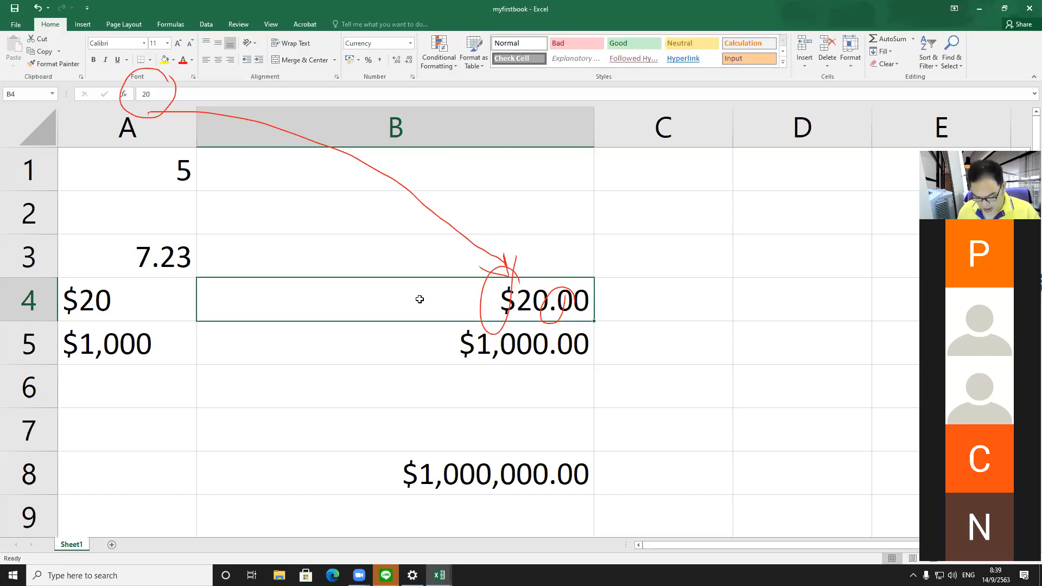
key(Escape)
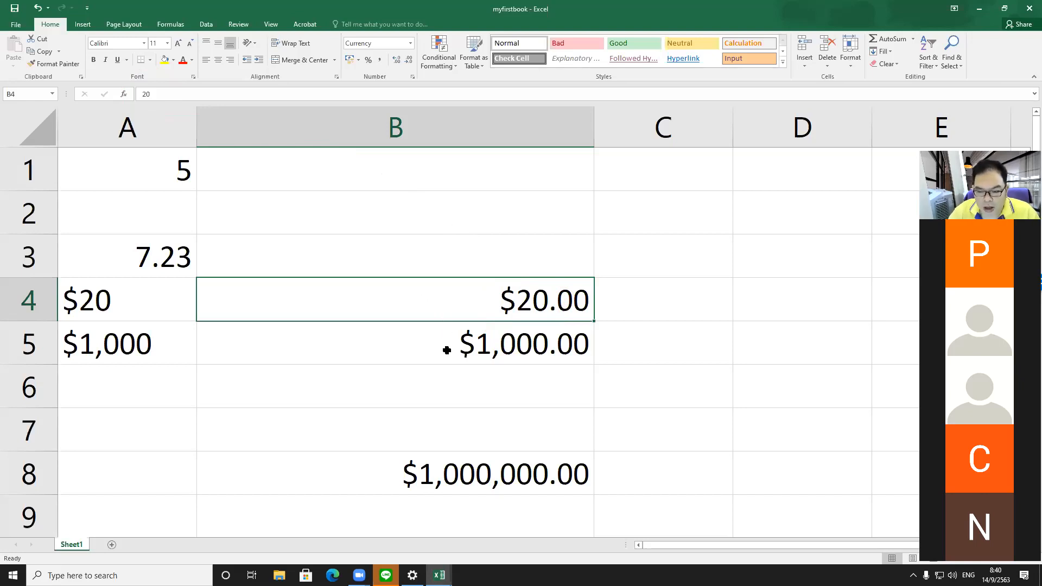
click(404, 133)
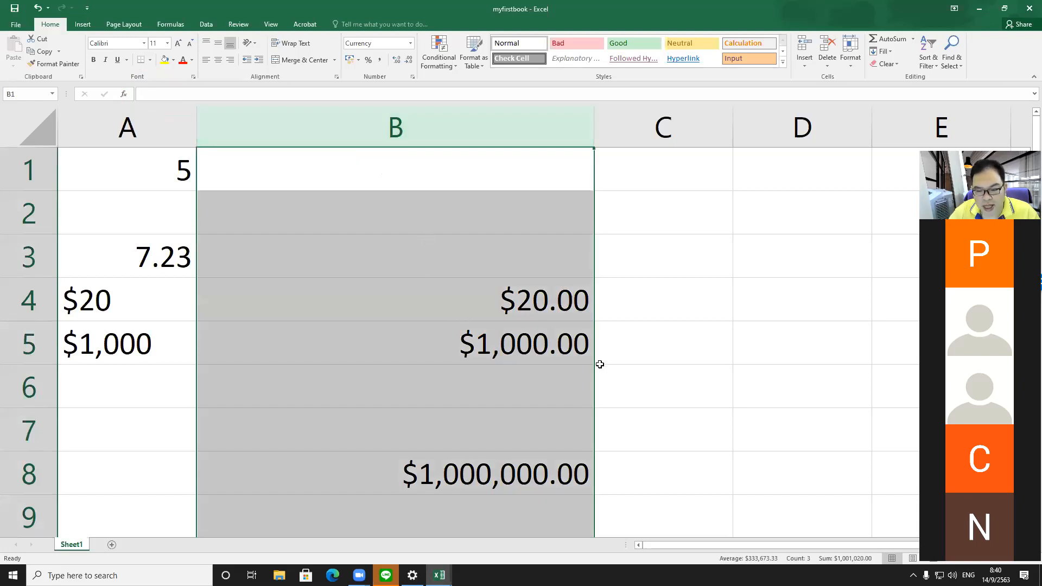
right_click(443, 136)
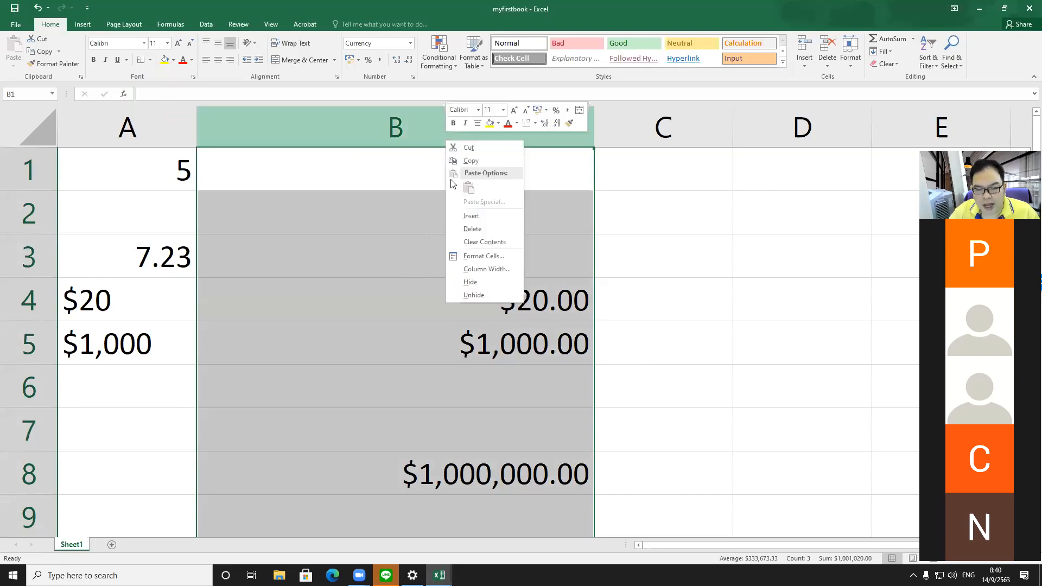
click(480, 256)
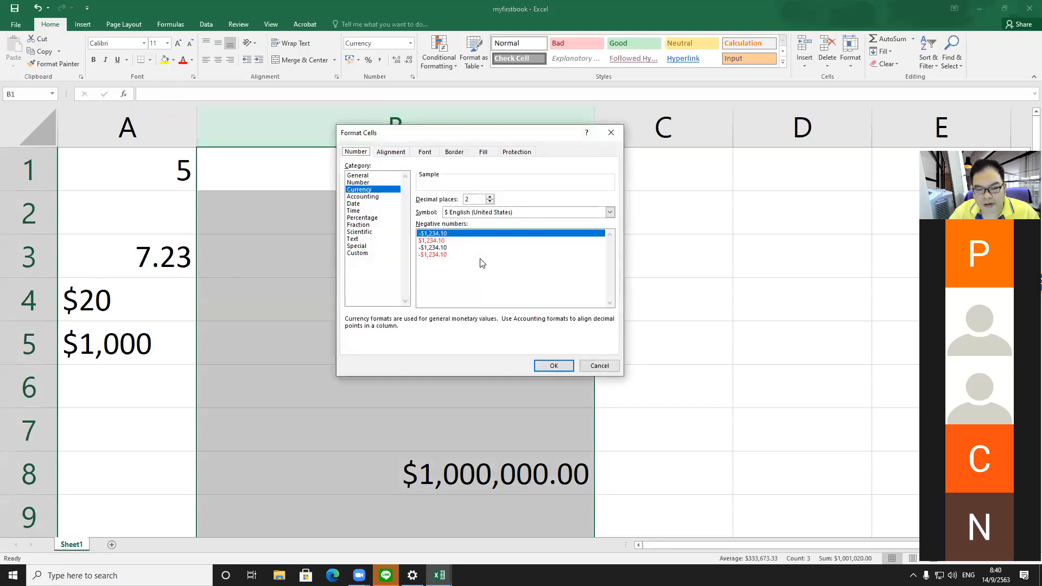
click(364, 204)
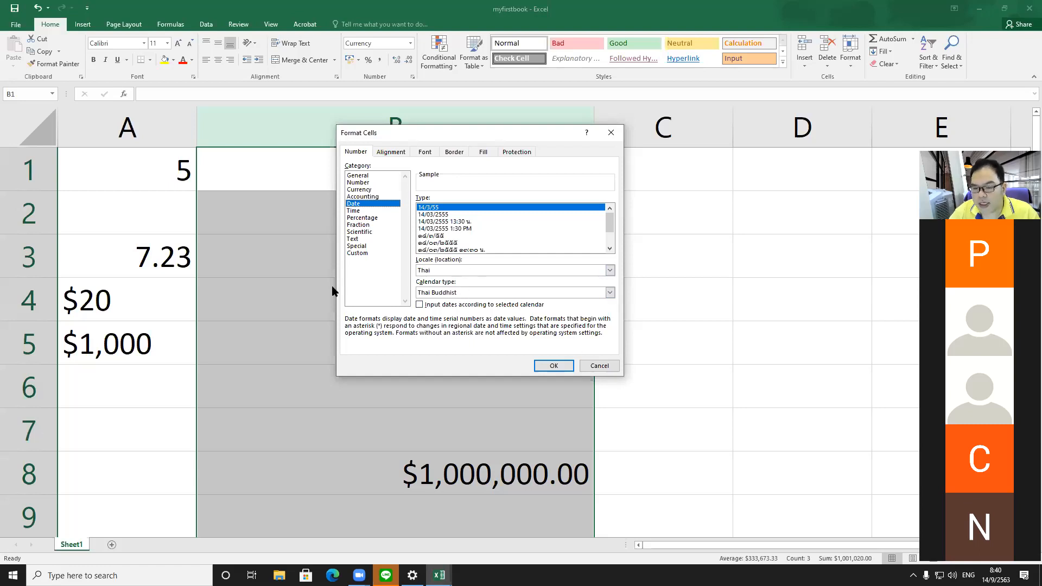
click(590, 366)
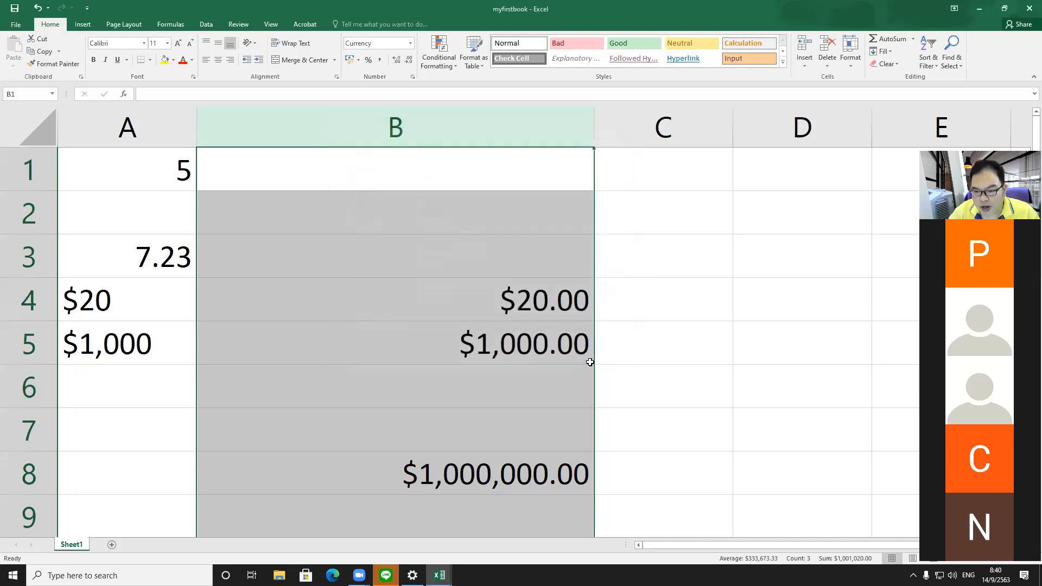
Step: Enter the heading date in cell C1
click(766, 267)
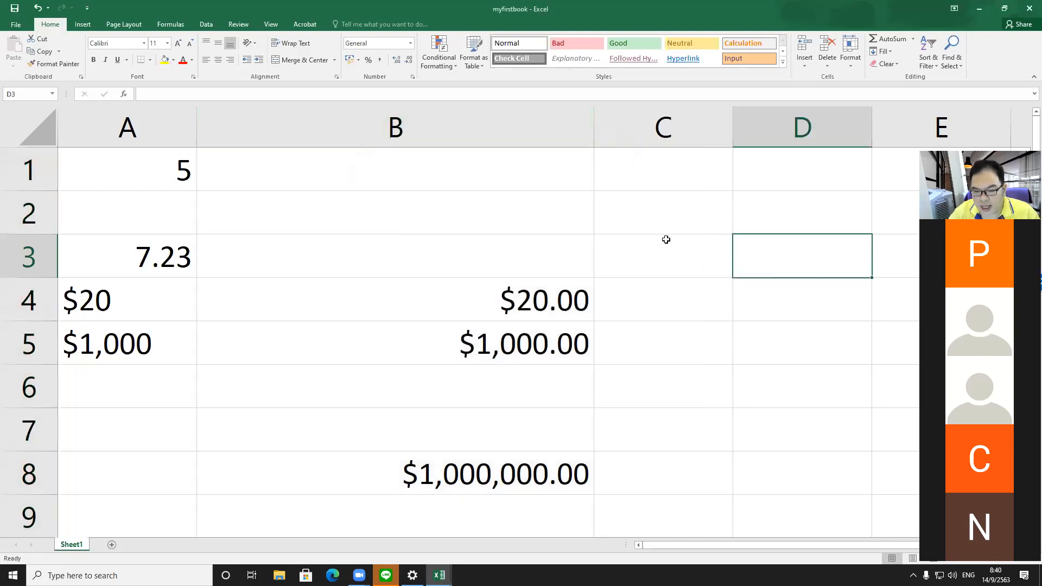
click(671, 181)
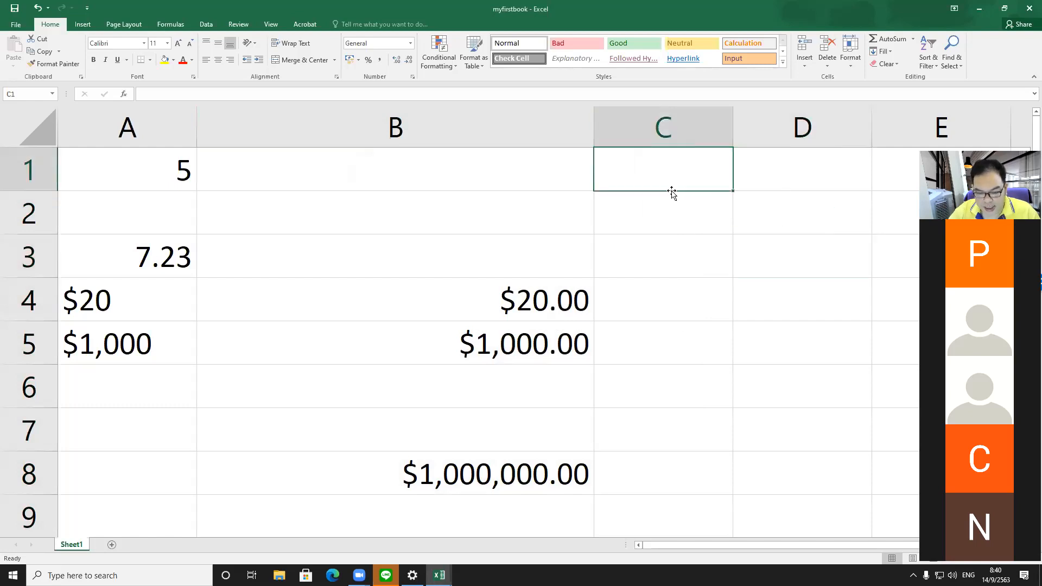
text(date)
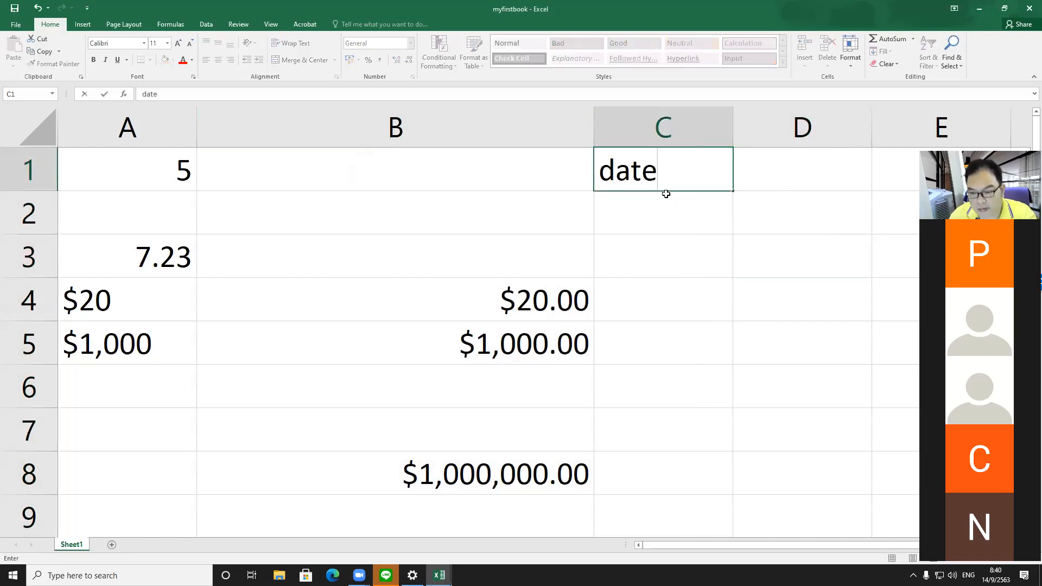
key(Return)
key(Return)
key(Return)
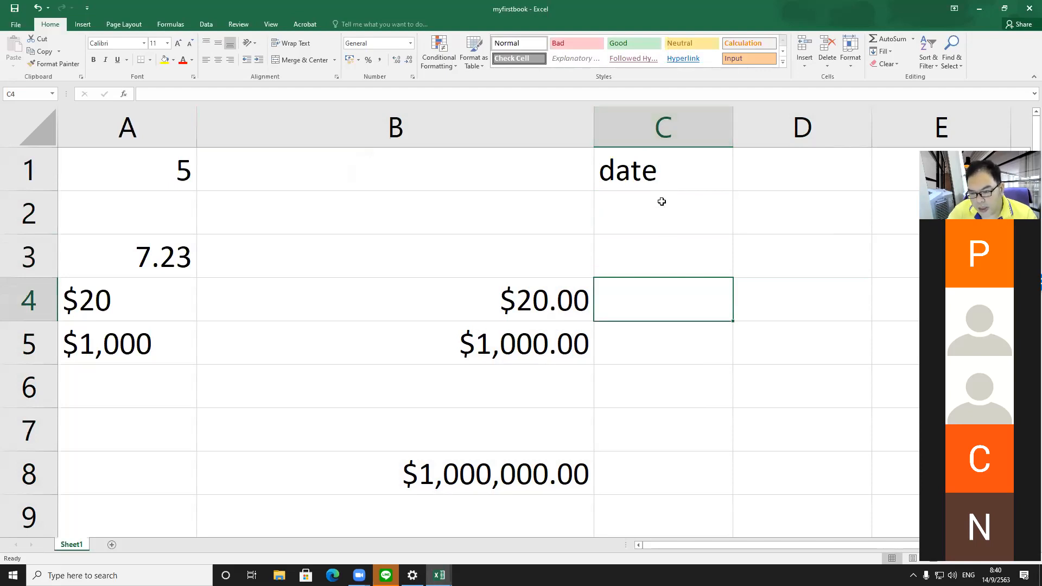
Step: Format column C as Date with the Gregorian calendar type and the 14/3/2012 date style
click(647, 119)
right_click(647, 119)
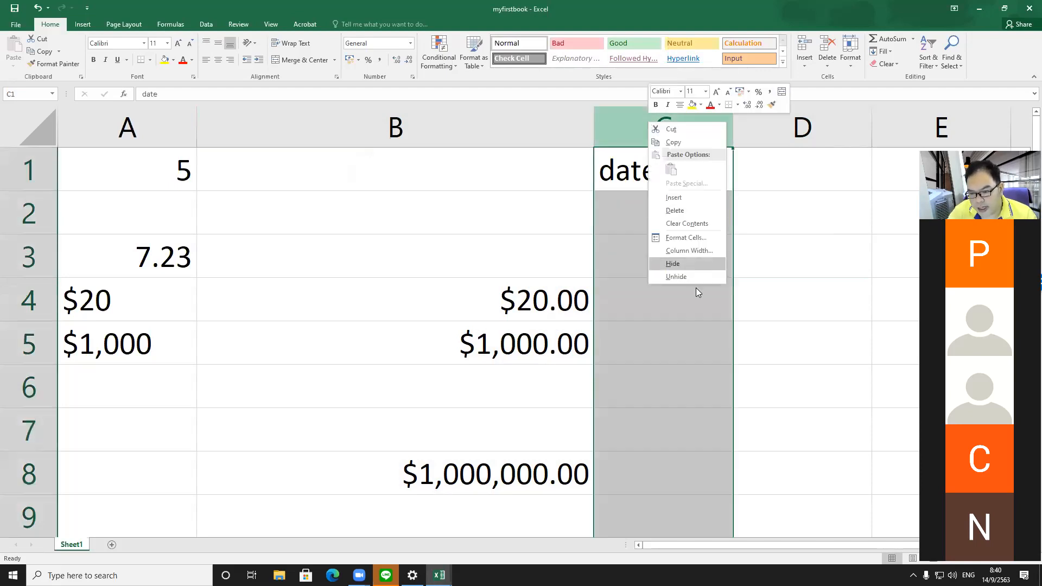
click(685, 237)
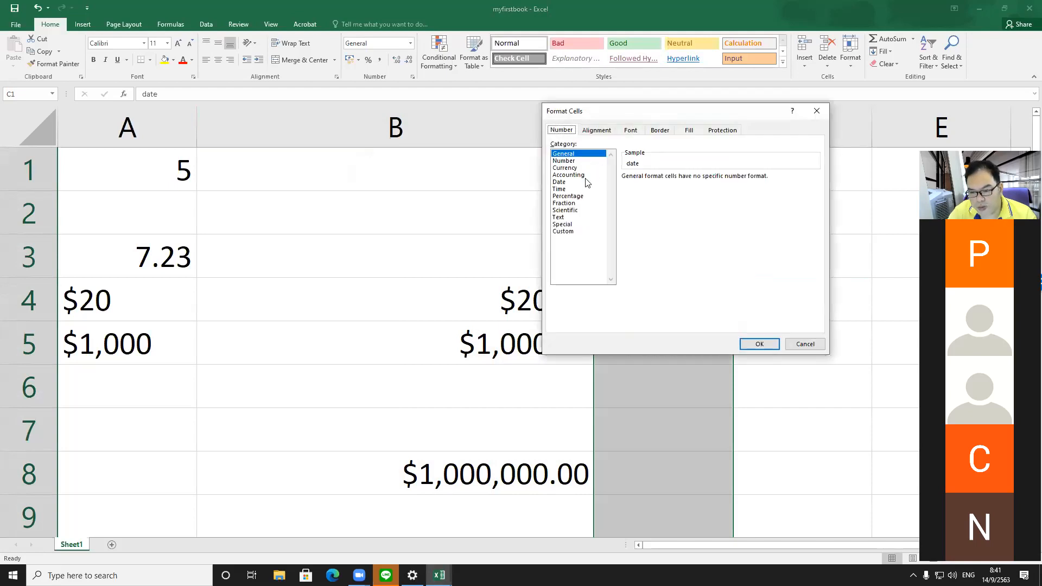
click(582, 183)
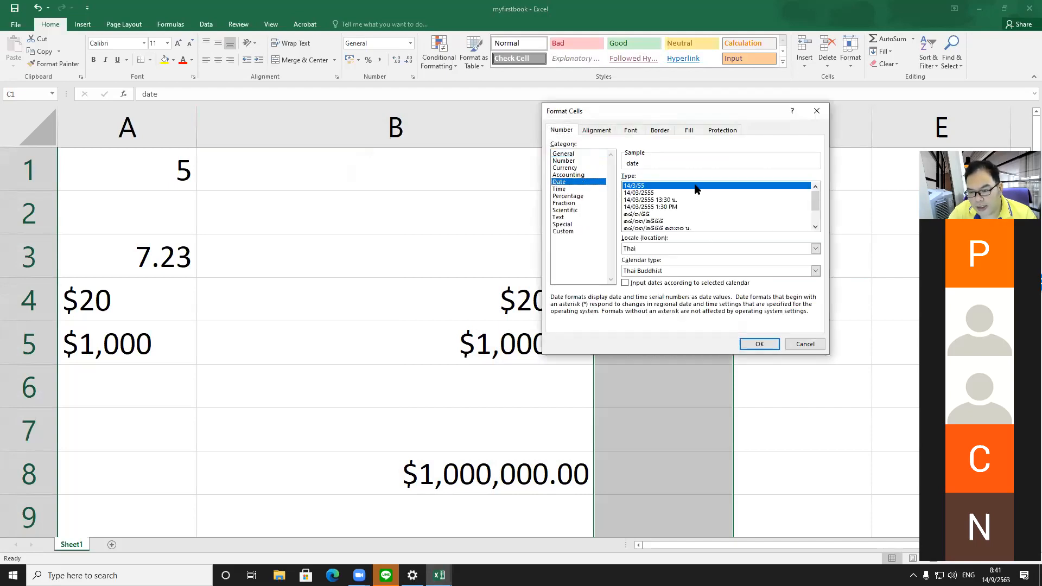
click(677, 271)
click(677, 271)
click(676, 268)
click(679, 281)
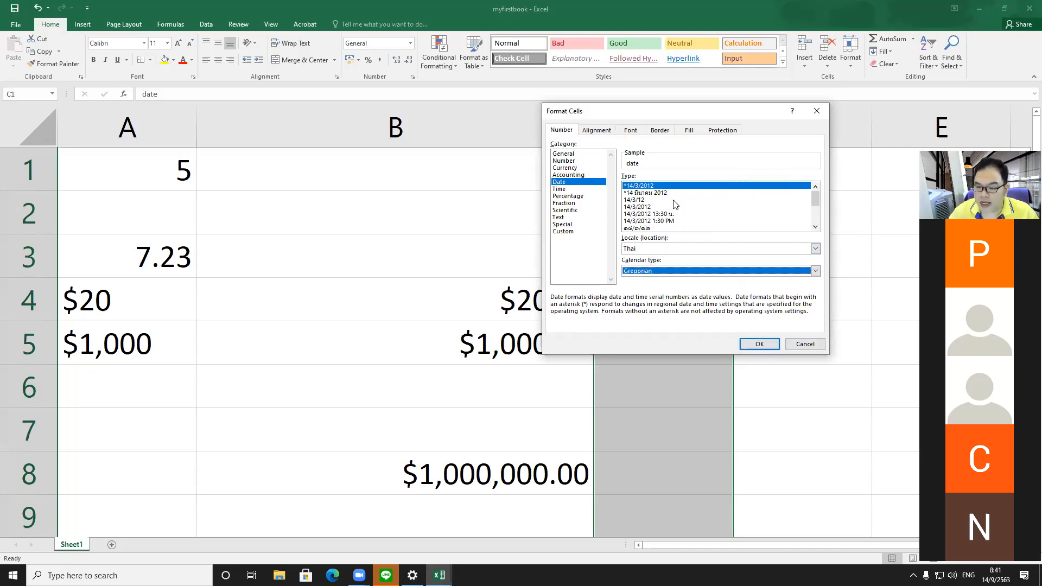
click(640, 208)
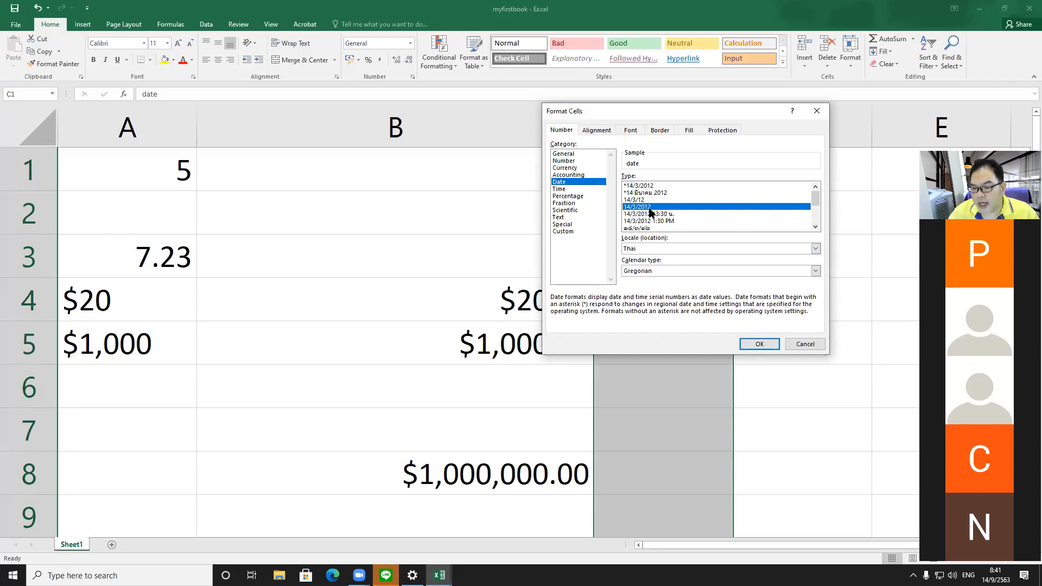
click(745, 343)
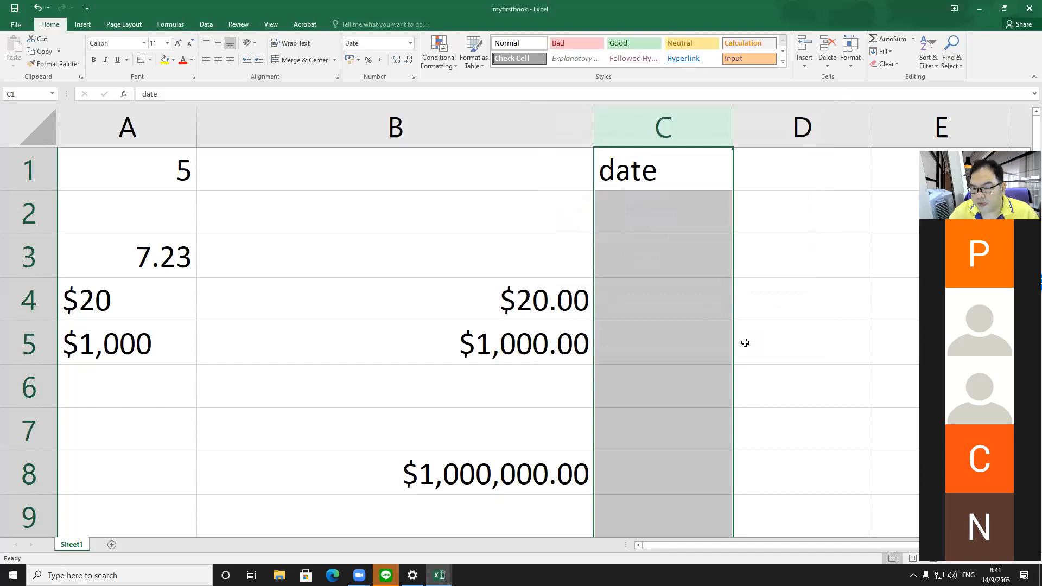
Step: Enter the date 14/9/2020 in C4 and widen column C
click(649, 302)
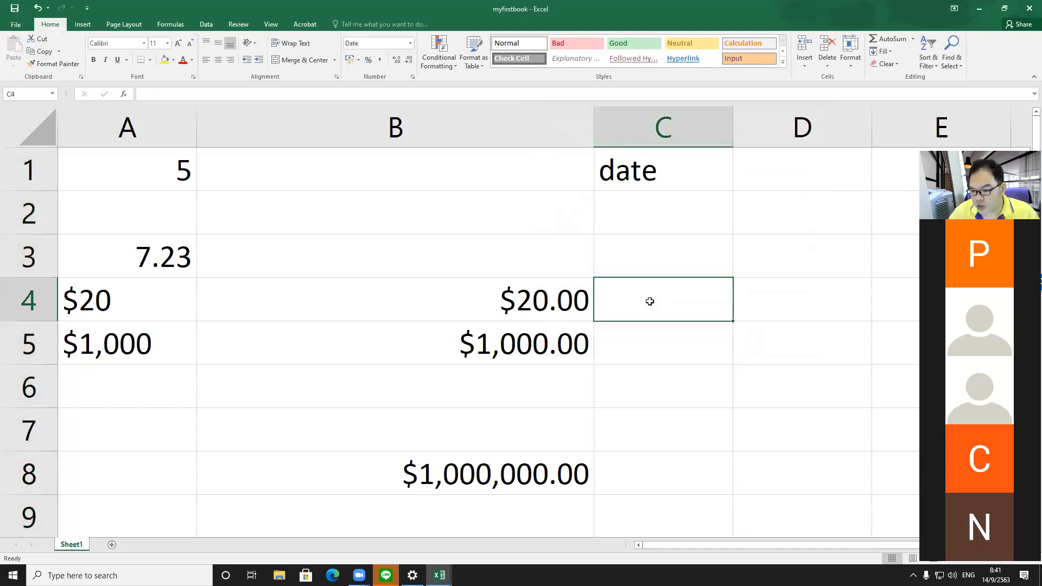
text(1)
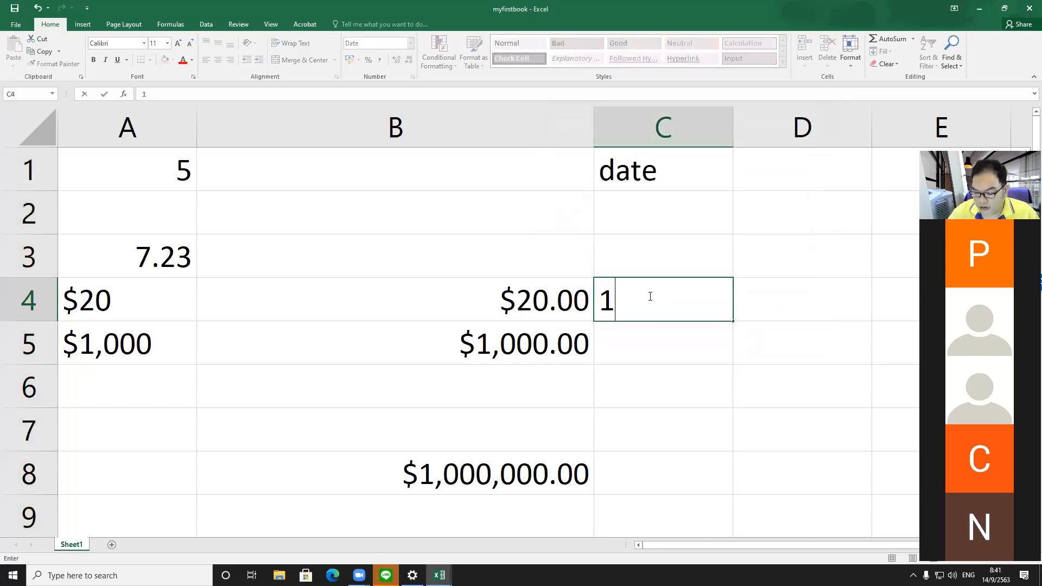
text(4/9/2020)
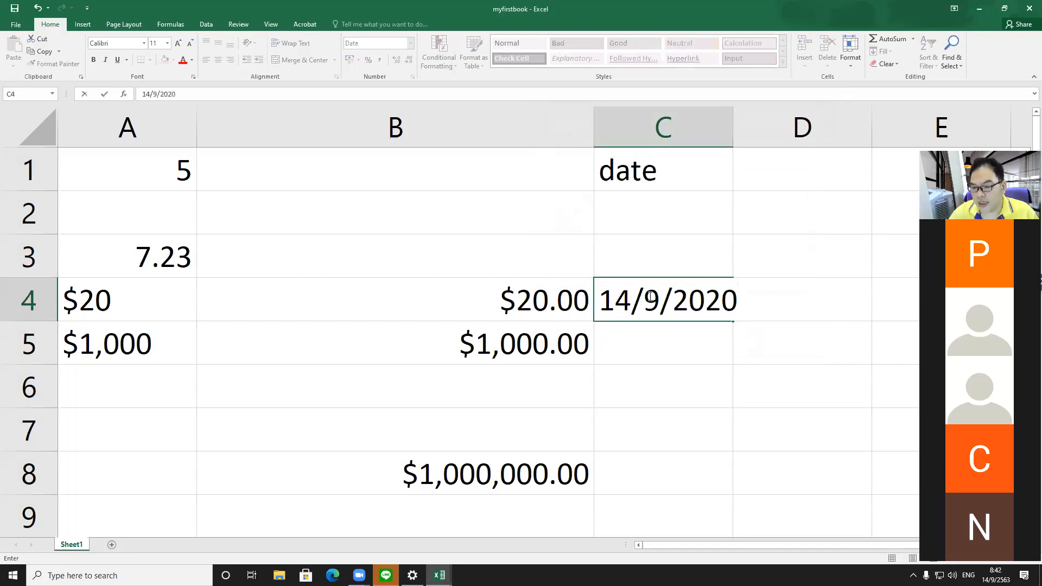
key(Return)
drag(746, 116, 810, 116)
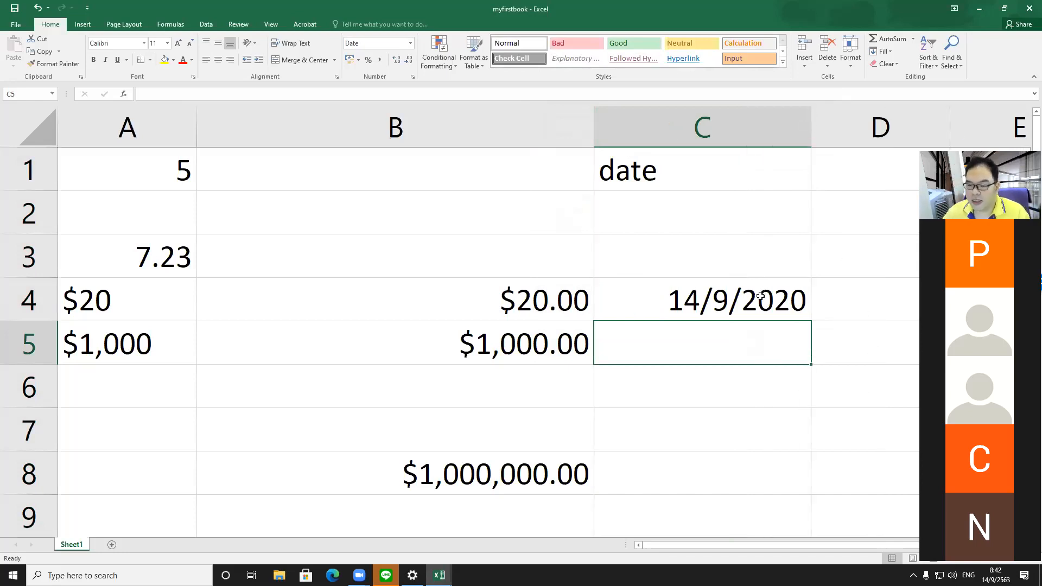
Step: Change column C's date format to the 14 March 2012 style
click(719, 130)
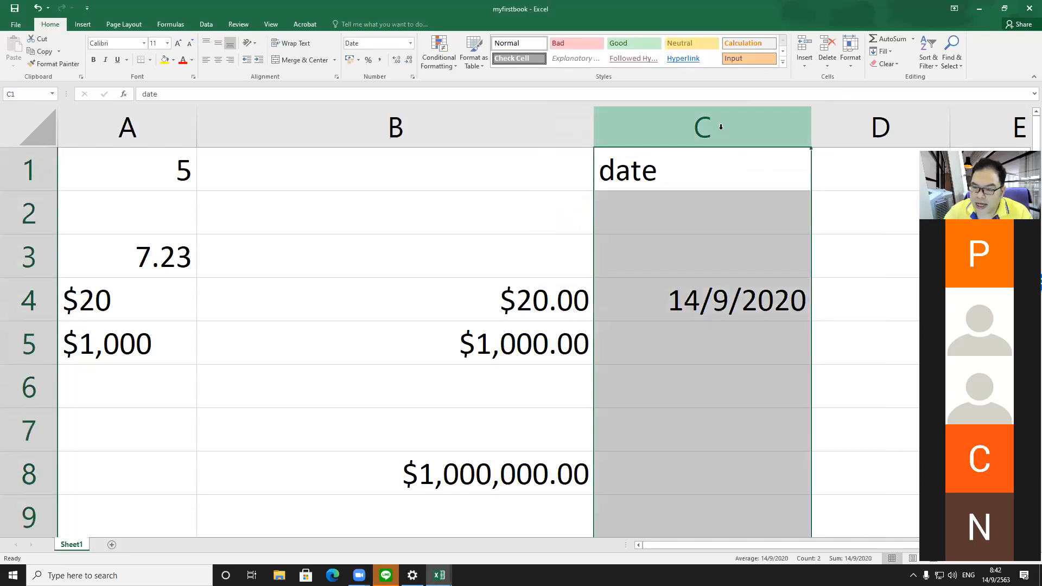
right_click(726, 126)
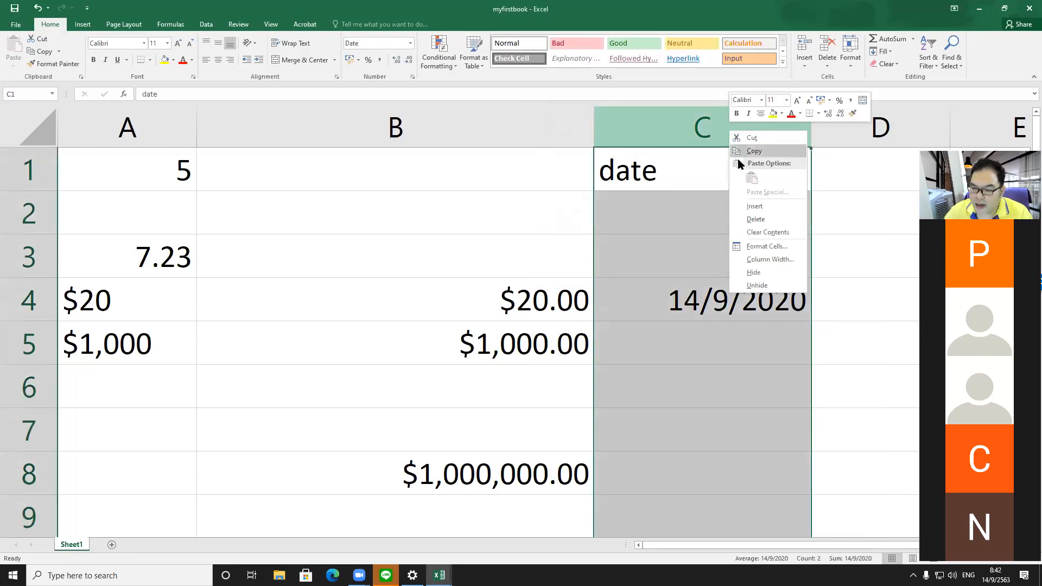
click(765, 247)
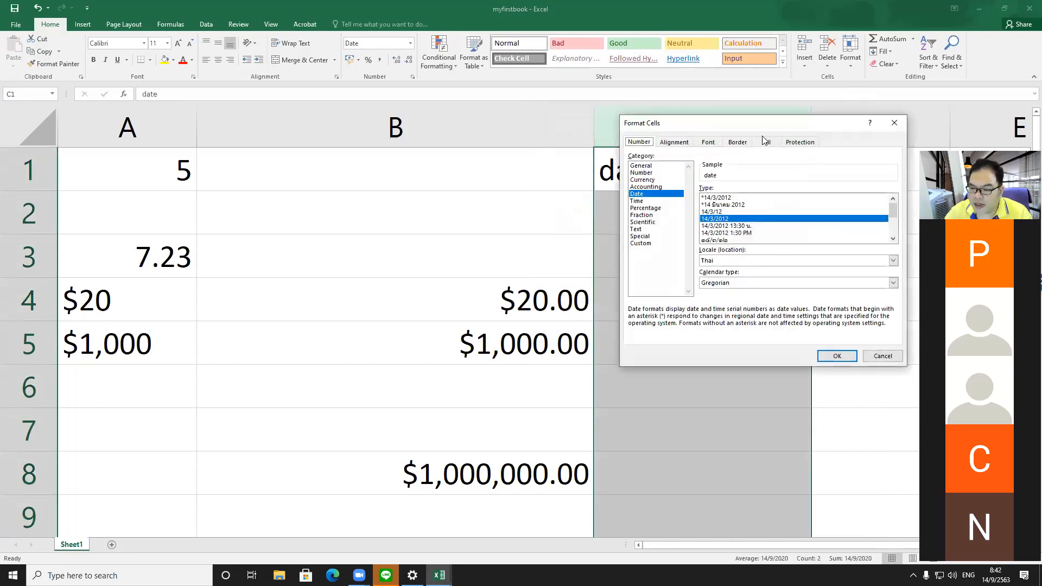
drag(783, 126, 443, 126)
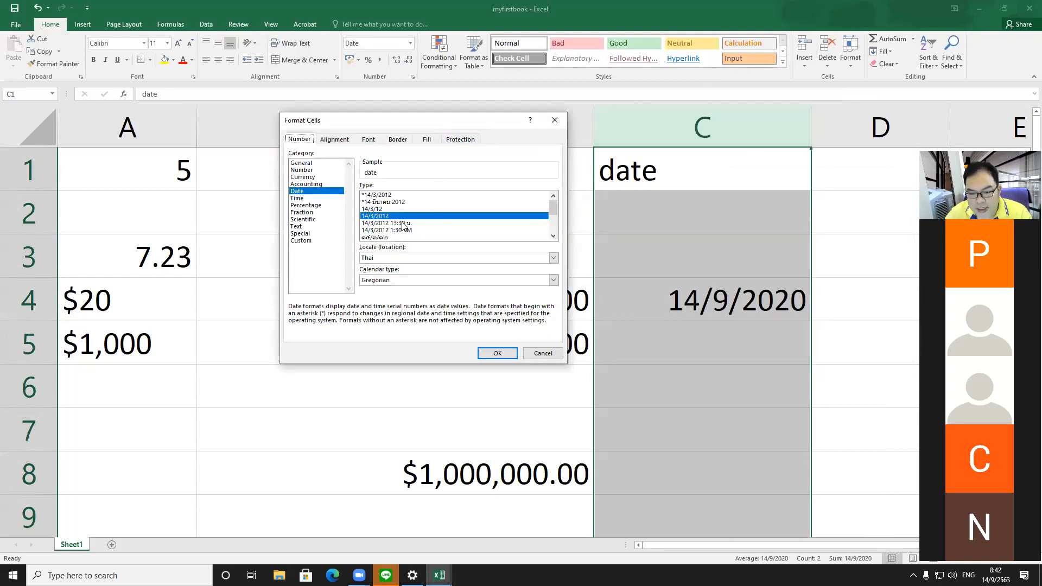
scroll(402, 224, down, 1)
scroll(402, 224, down, 2)
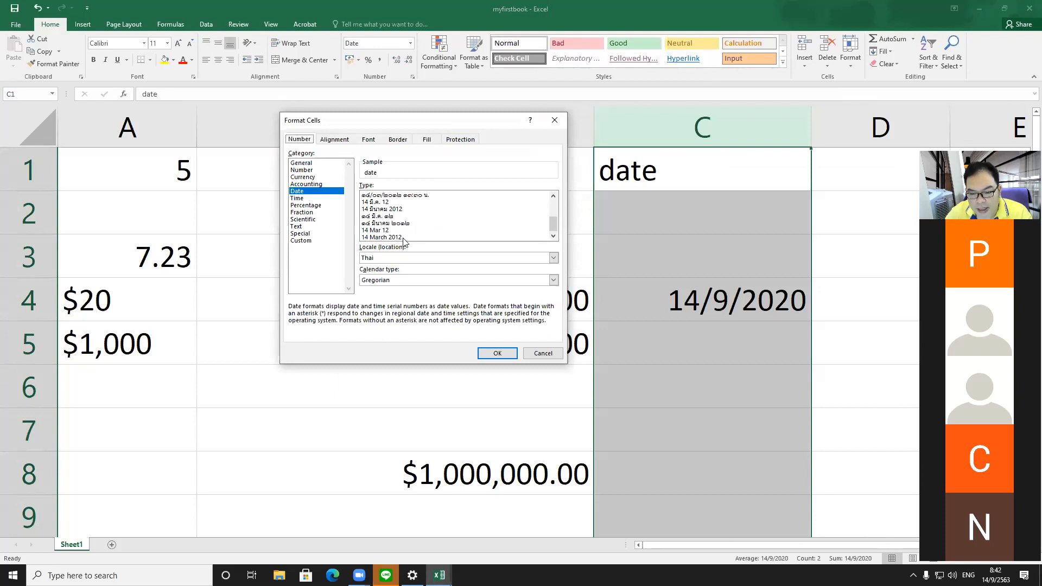
click(404, 237)
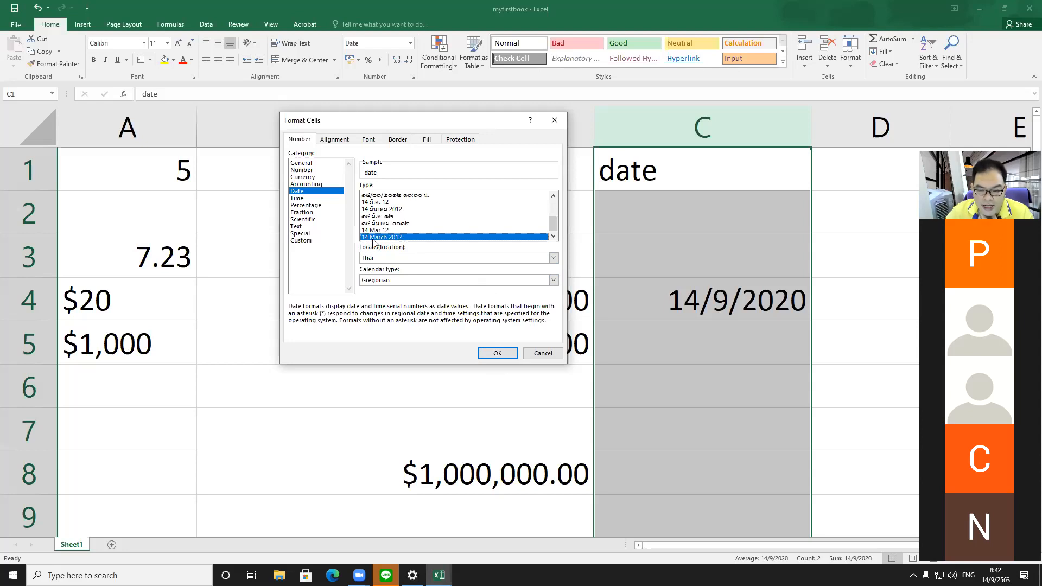
click(496, 353)
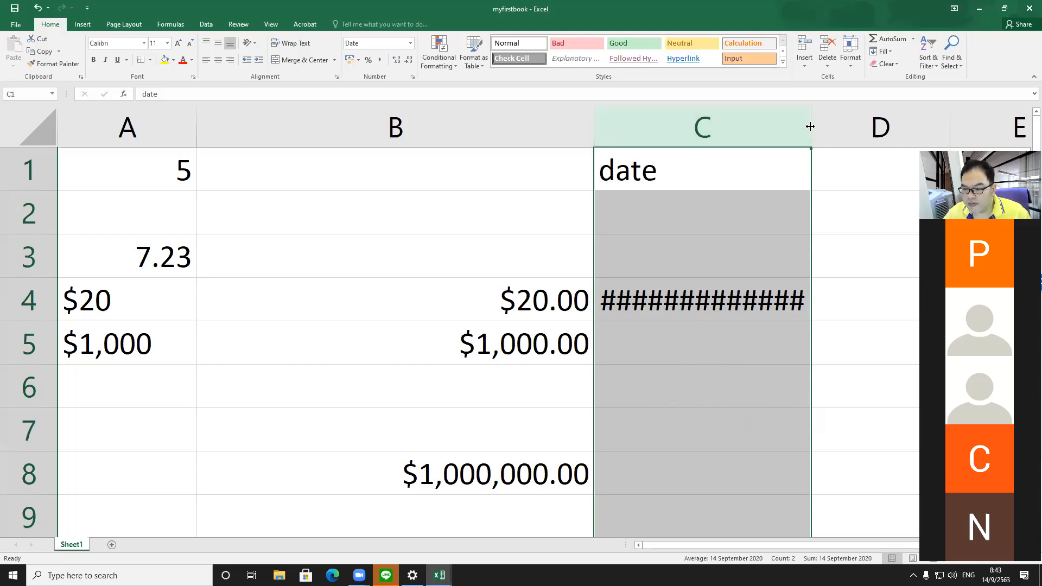
Step: Resize column C and autofit its width to the long date
drag(810, 127, 893, 123)
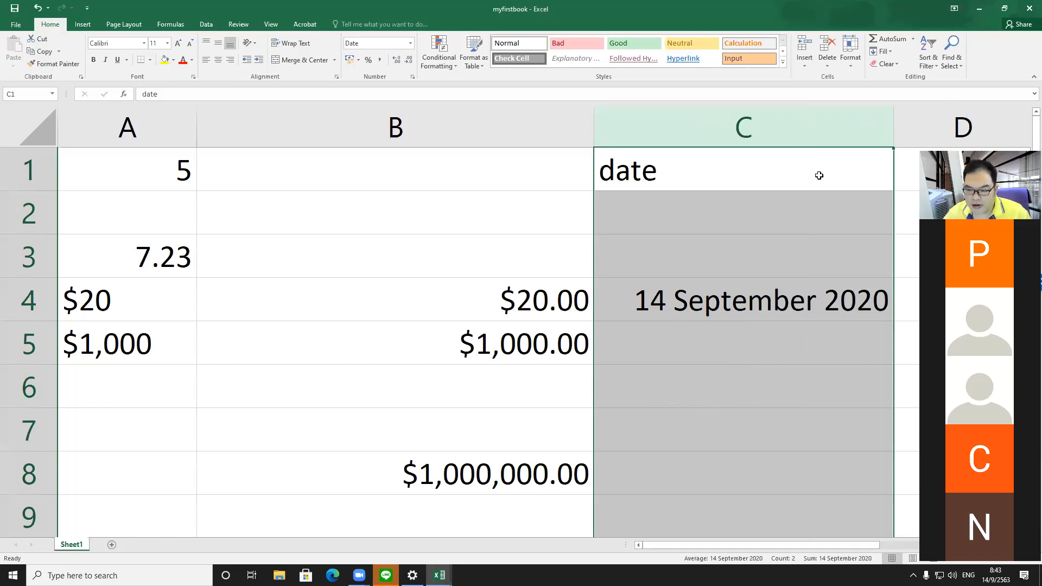
drag(889, 132, 757, 131)
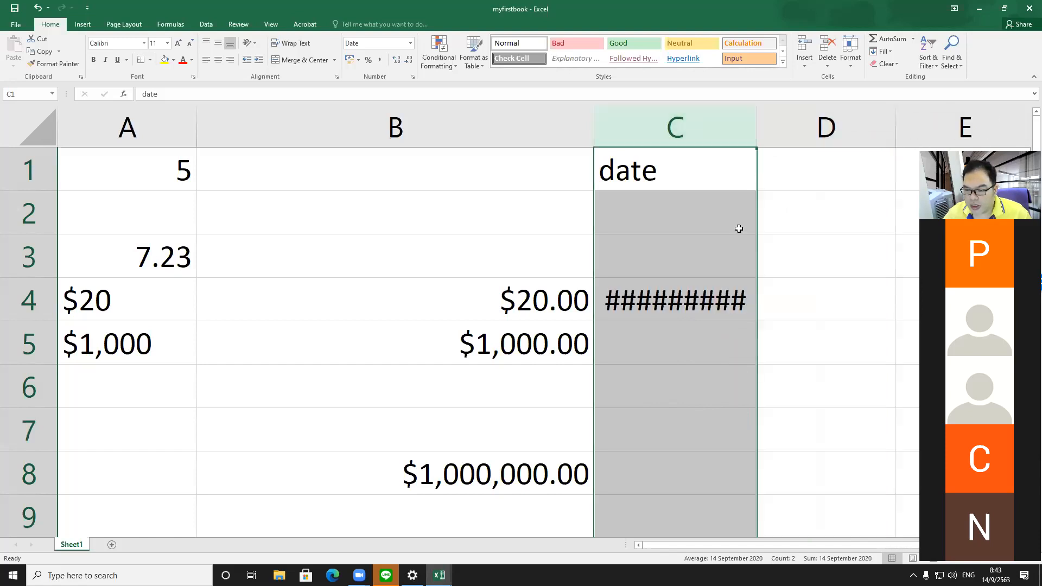
double_click(759, 128)
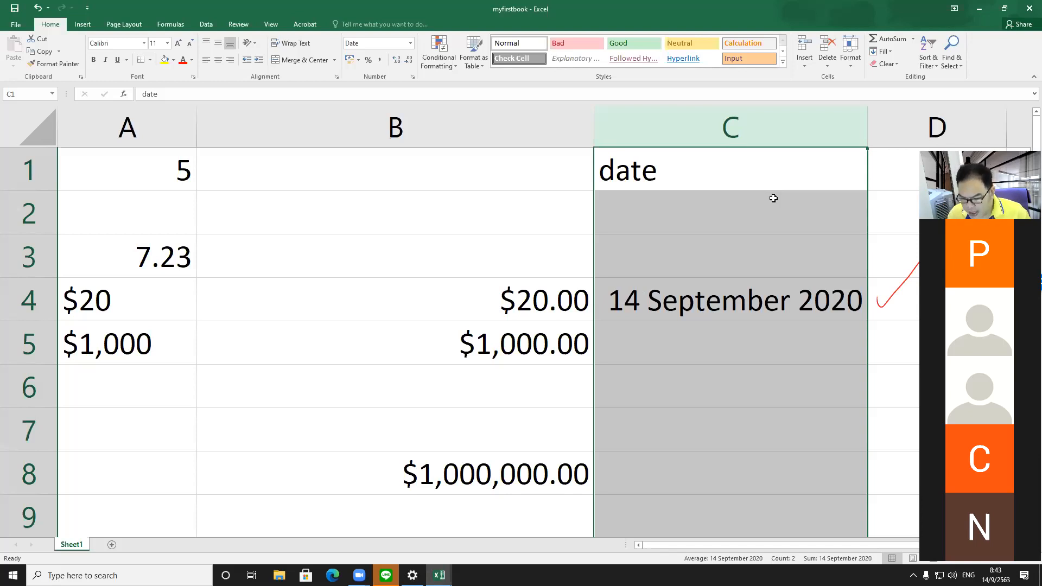
Step: Enter 9/14/2020 in C3, widen column C and select C3 to compare it with C4
click(775, 237)
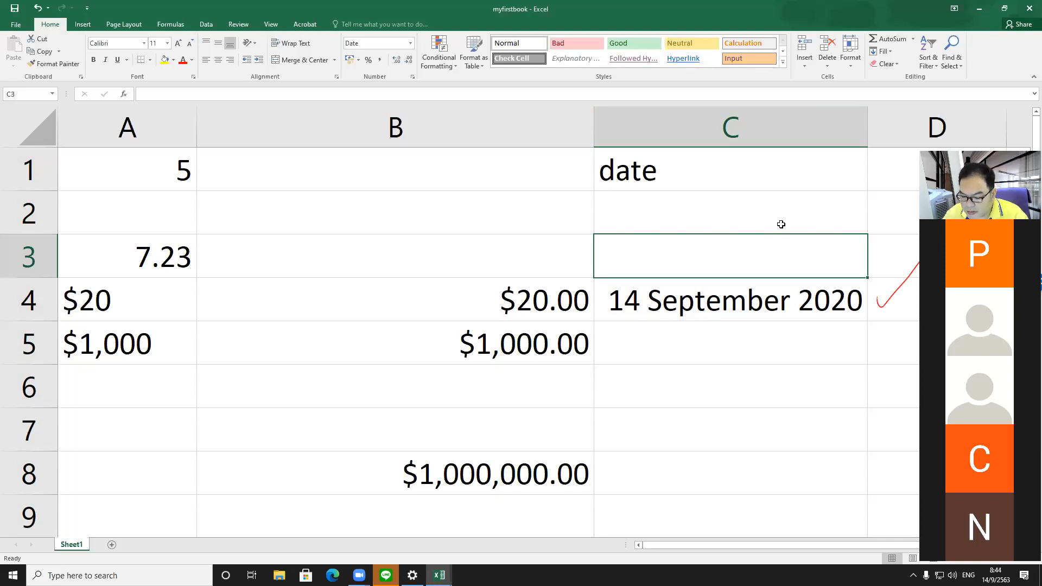
text(9/14)
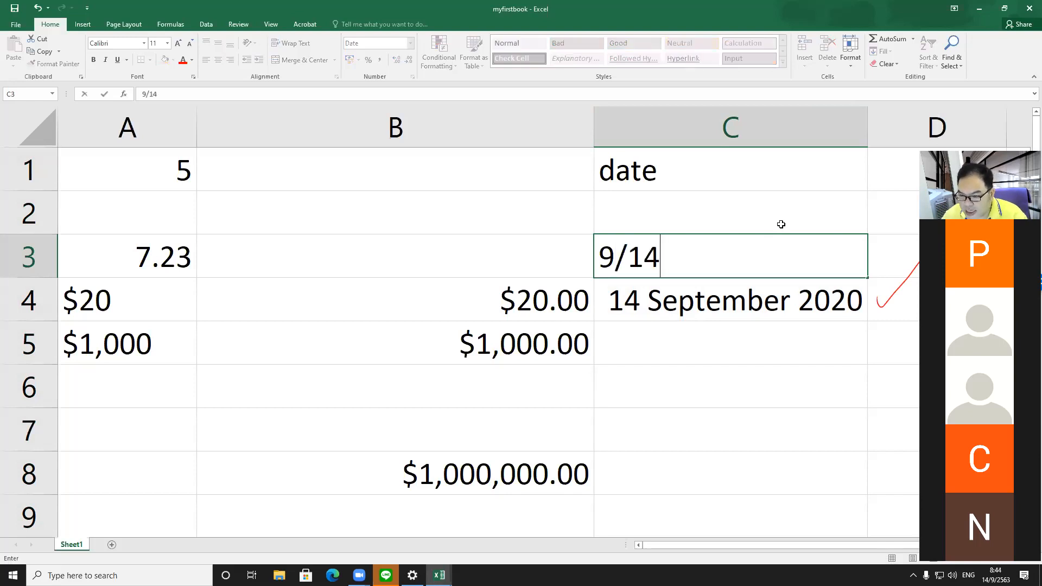
text(/2020)
key(Return)
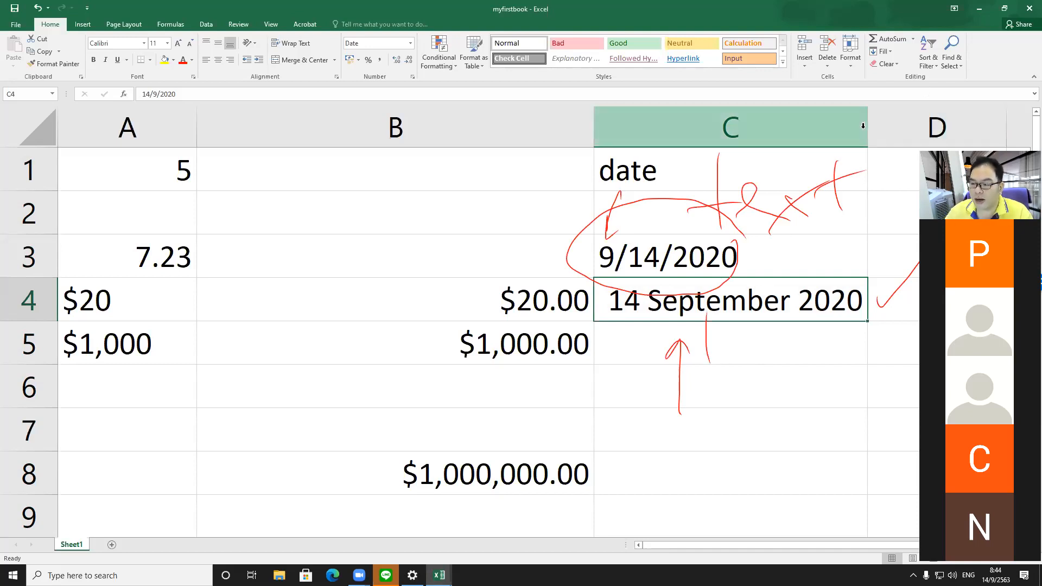
drag(867, 126, 926, 126)
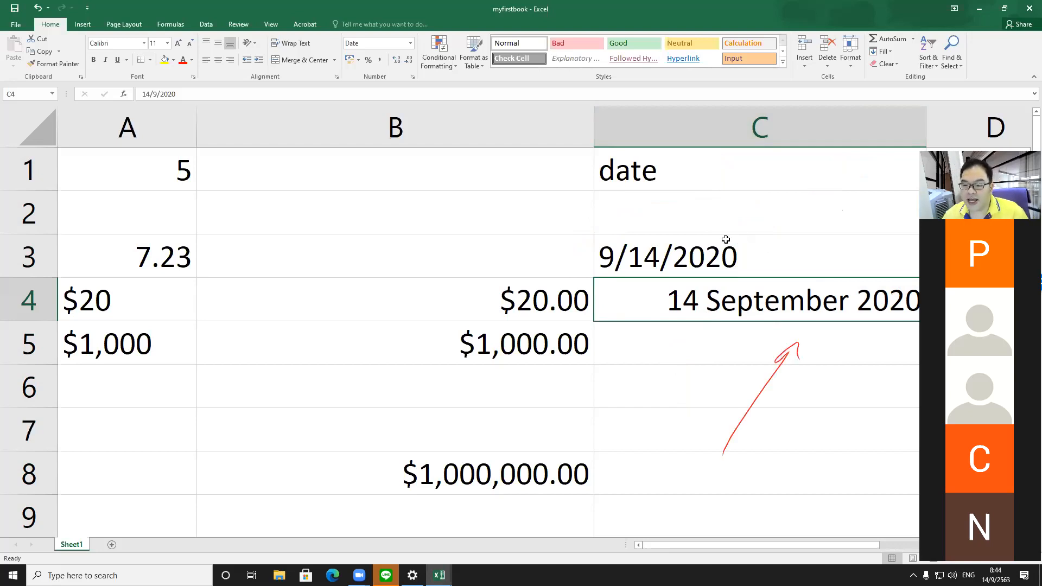
click(652, 266)
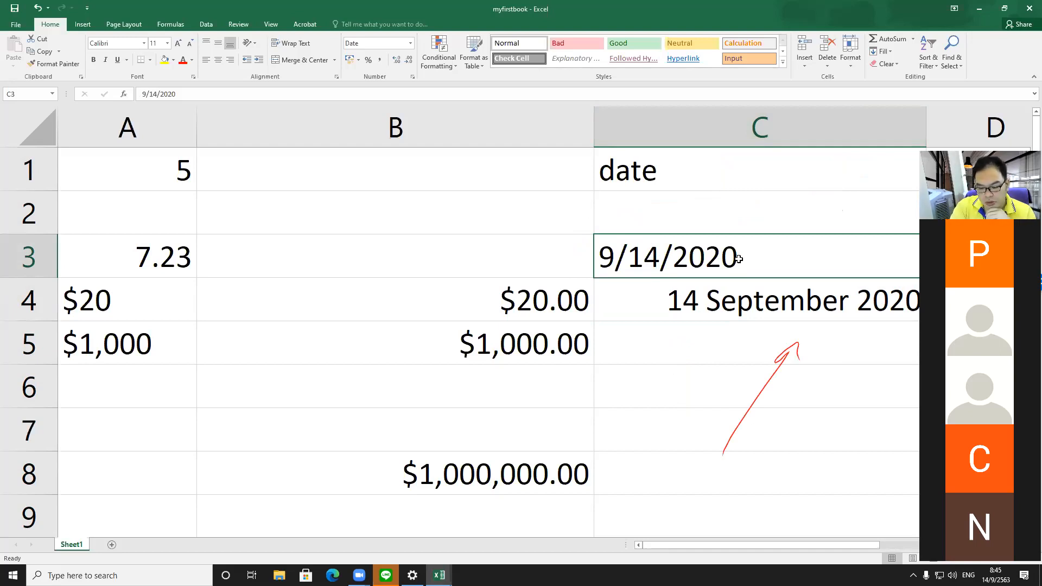
Step: Clear the contents of C3 and select C4
key(Delete)
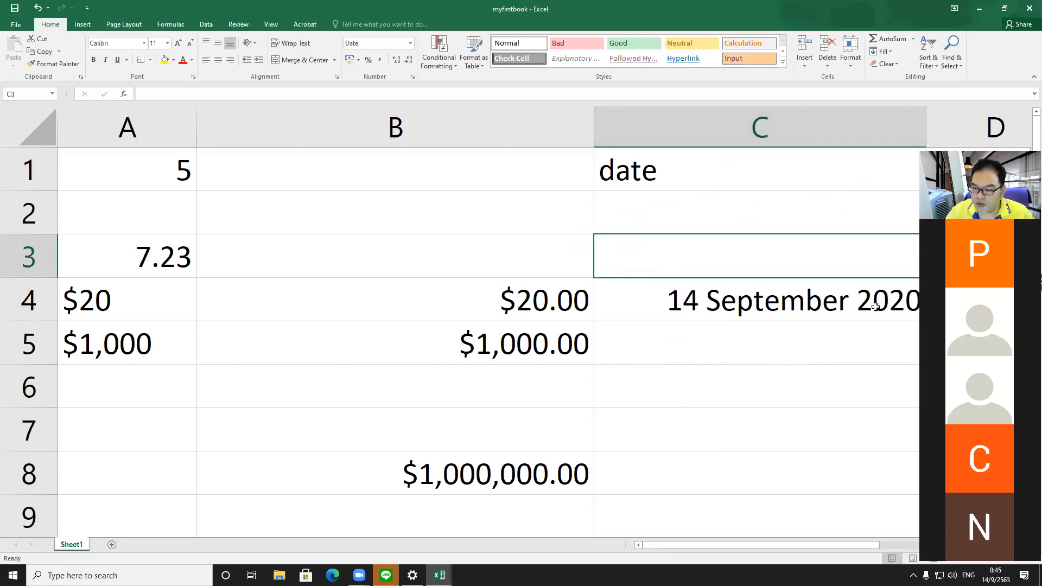
click(750, 291)
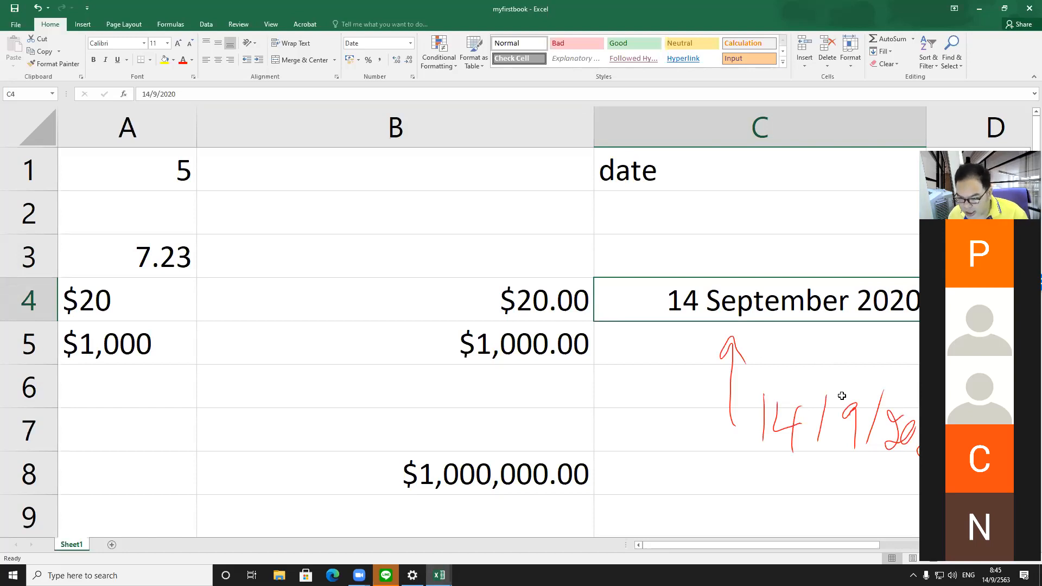
key(Escape)
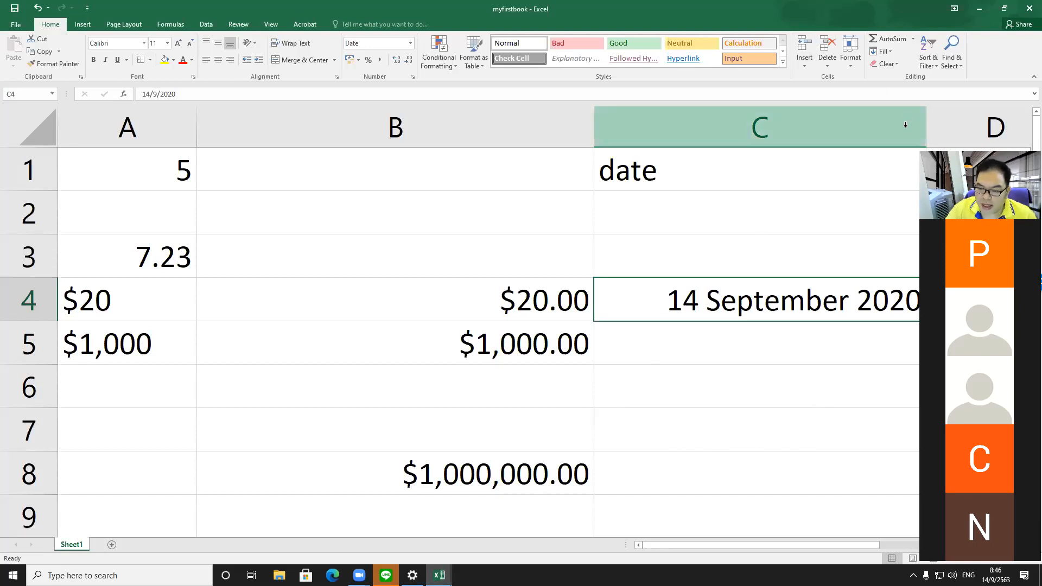
Step: Narrow column C and autofit its width to the date in C4
click(844, 134)
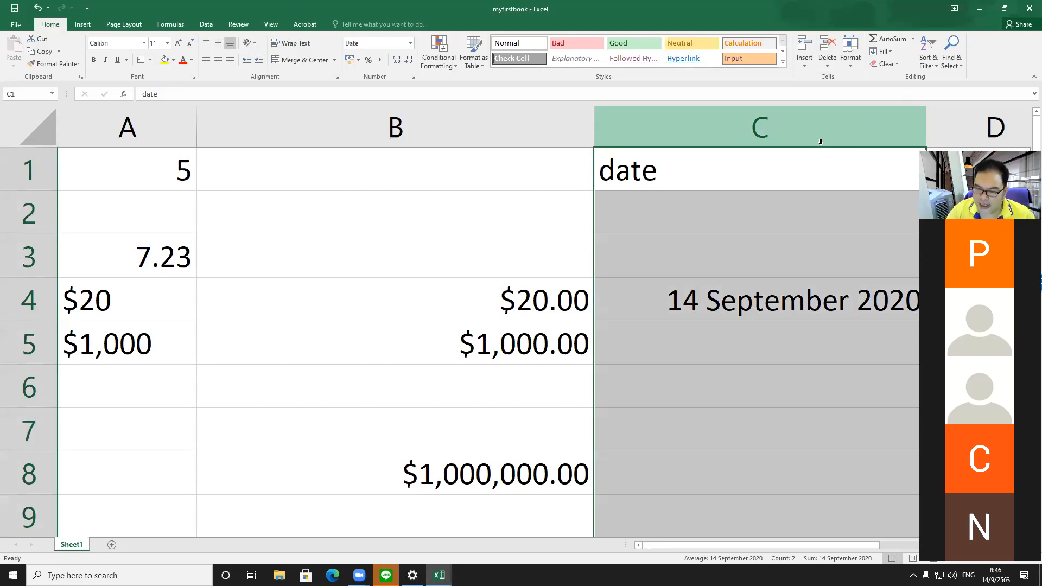
drag(923, 126, 890, 121)
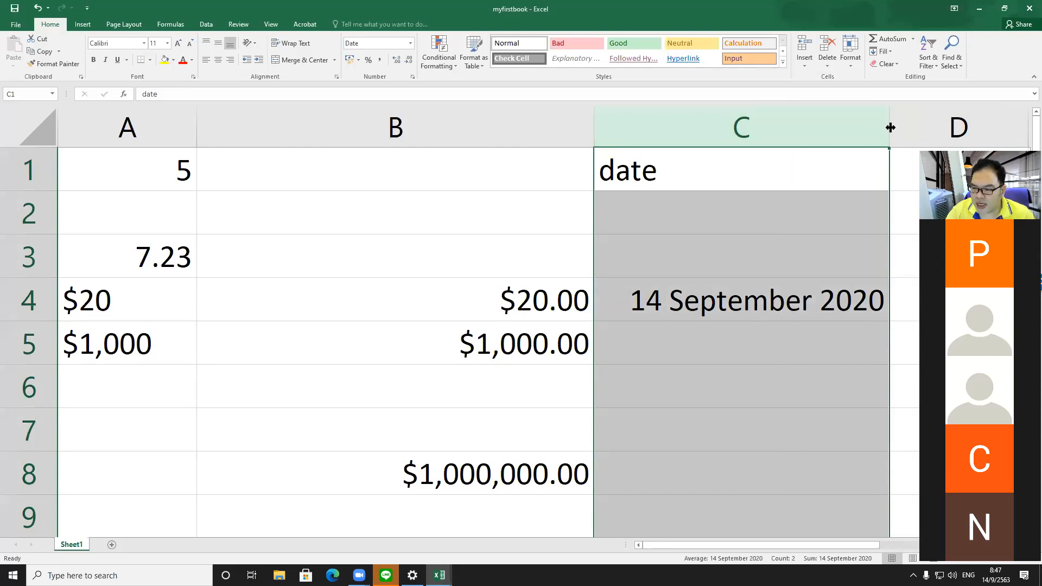
double_click(890, 127)
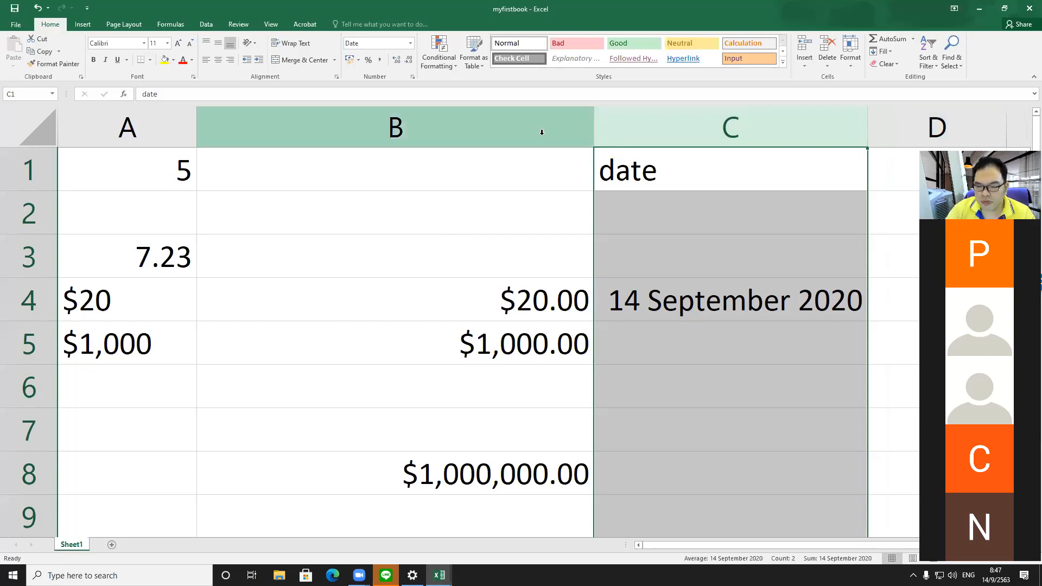
Step: Select columns B and C and widen both together
drag(541, 132, 619, 114)
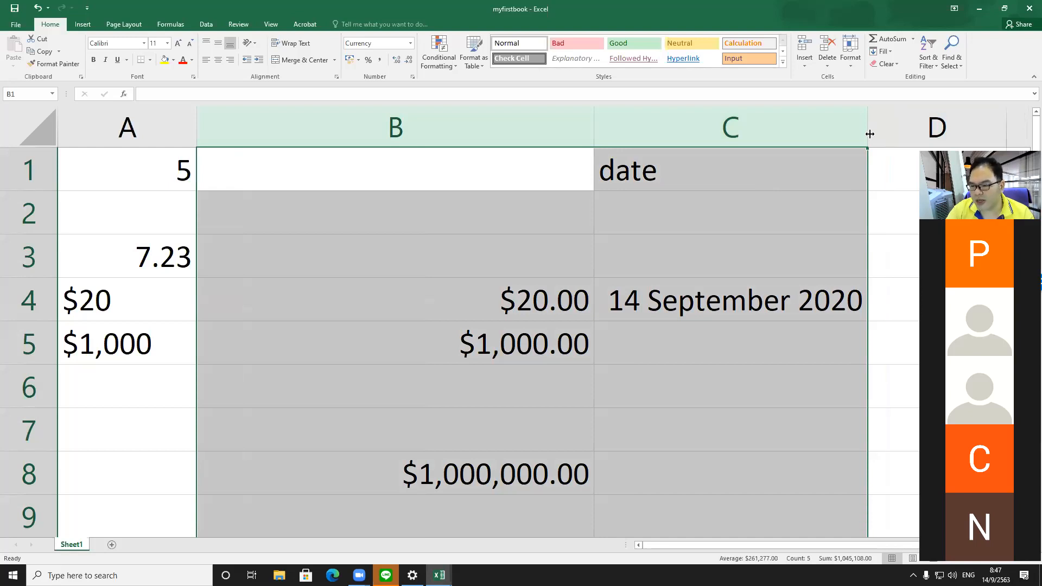
drag(869, 133, 855, 132)
drag(718, 132, 880, 125)
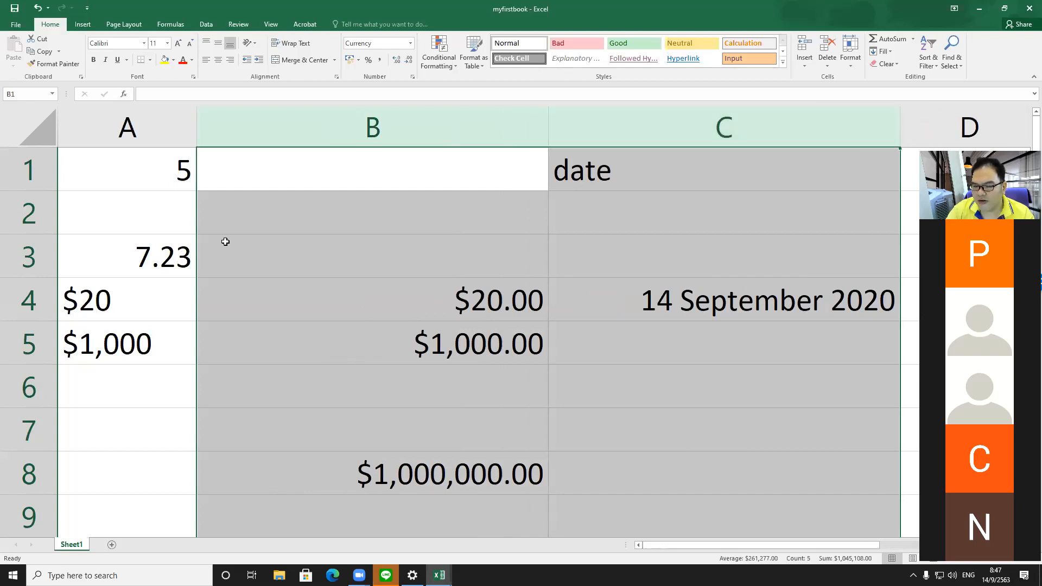
Step: Select rows 1 to 5, make them taller together, then autofit their height back
drag(31, 165, 27, 339)
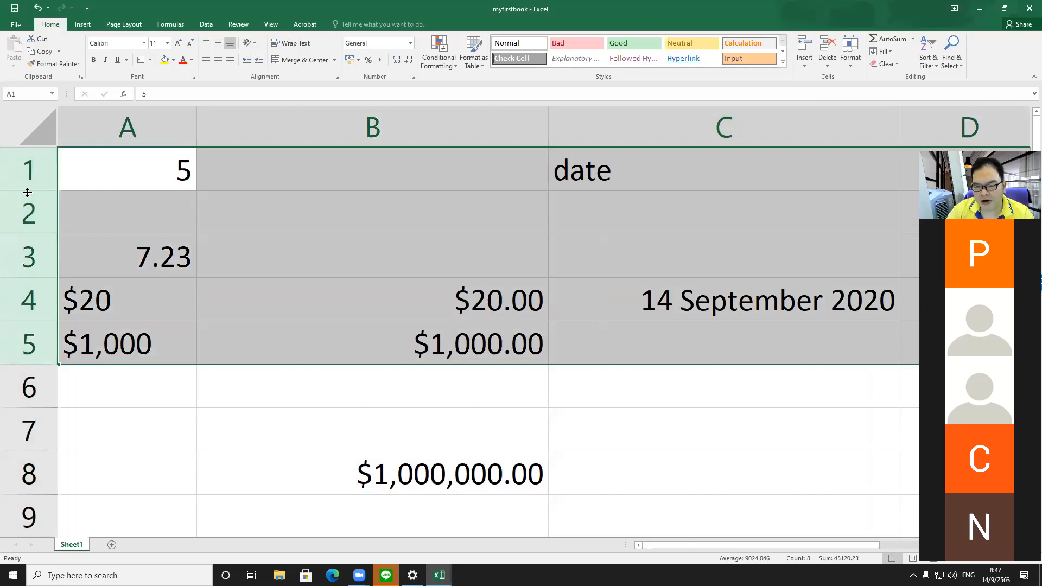
mouse_move(27, 193)
mouse_down()
mouse_move(27, 222)
mouse_move(38, 190)
mouse_up()
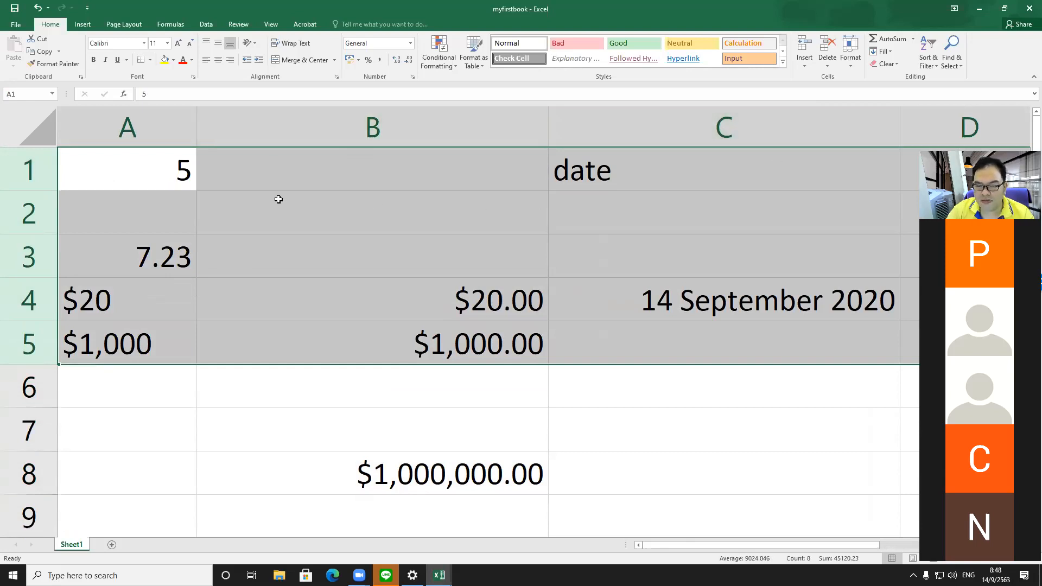
drag(45, 191, 40, 228)
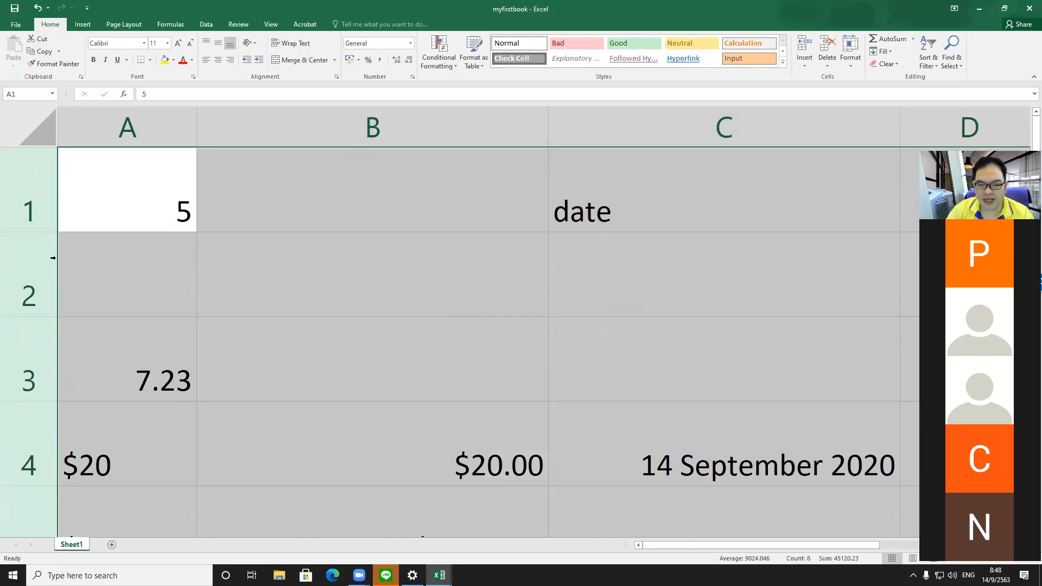
scroll(252, 236, down, 1)
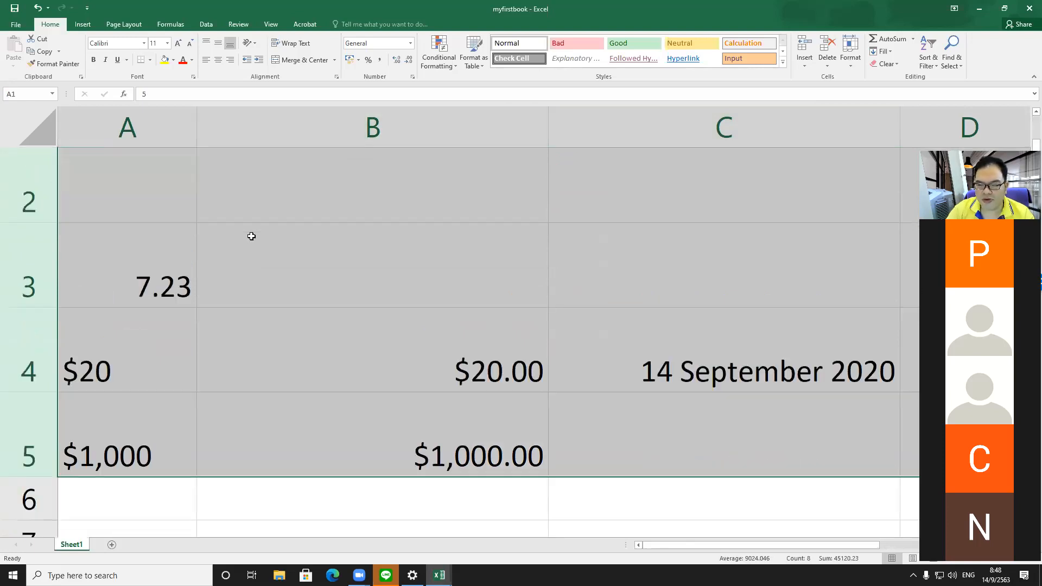
scroll(251, 236, down, 2)
scroll(202, 272, up, 2)
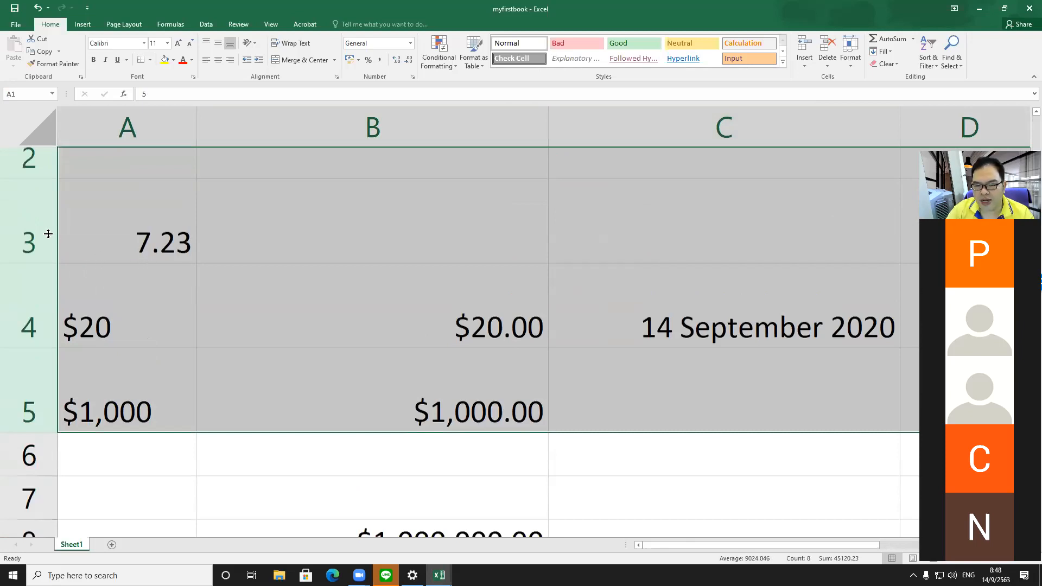
scroll(48, 234, up, 1)
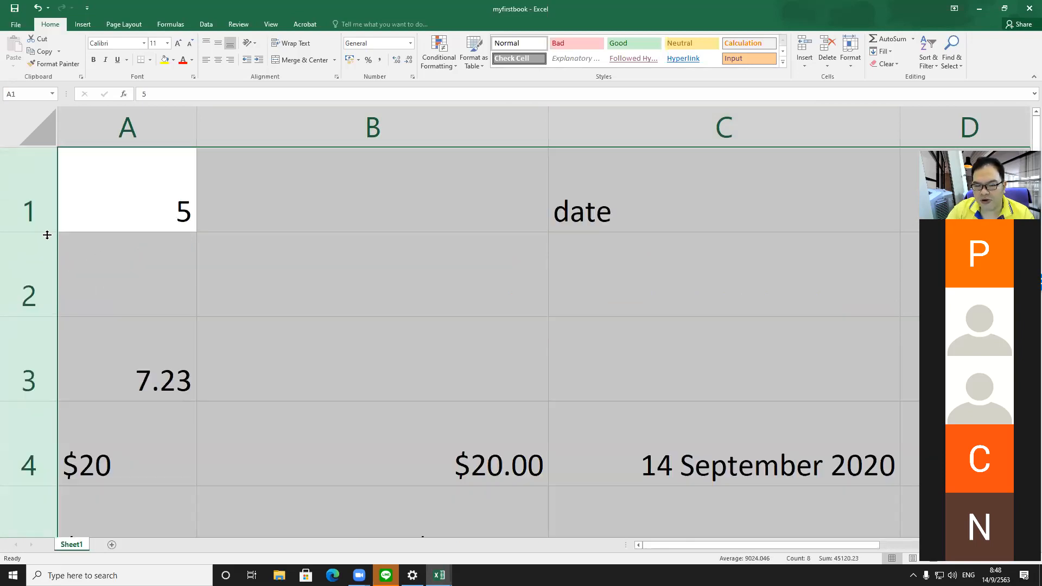
double_click(45, 234)
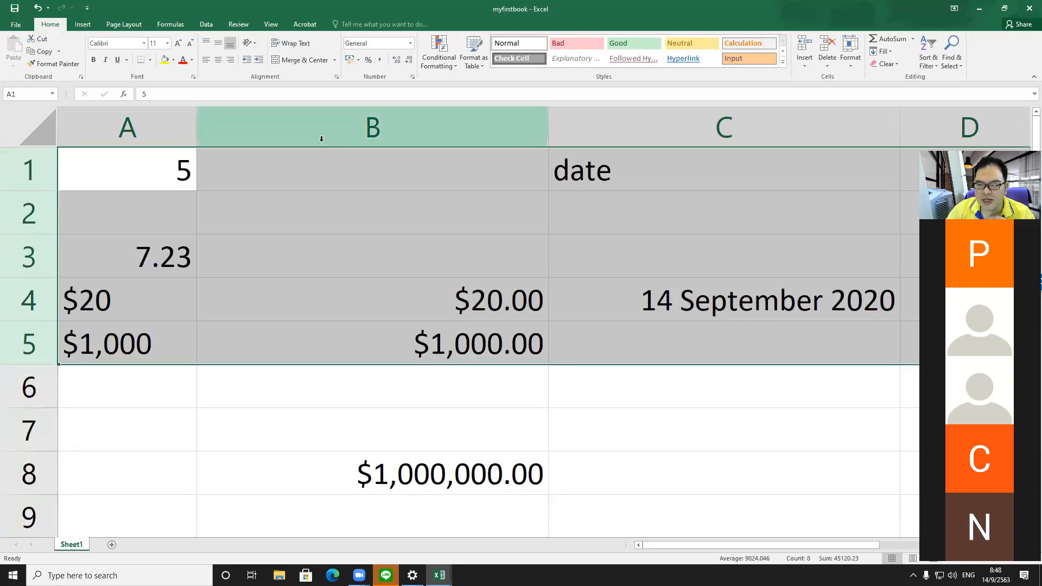
Step: Select columns A to C and autofit their widths
click(159, 127)
shift+click(754, 130)
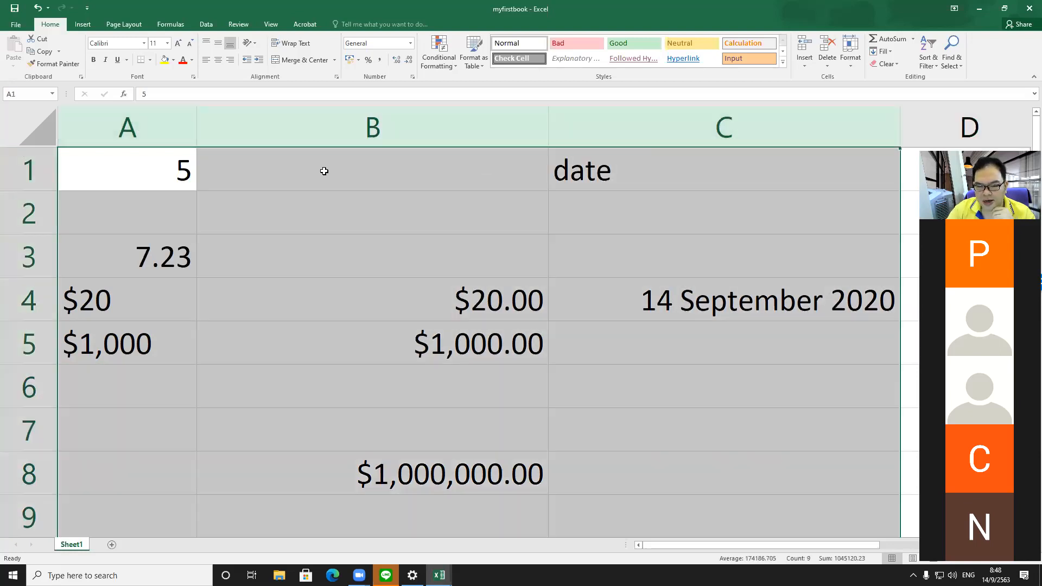
double_click(199, 139)
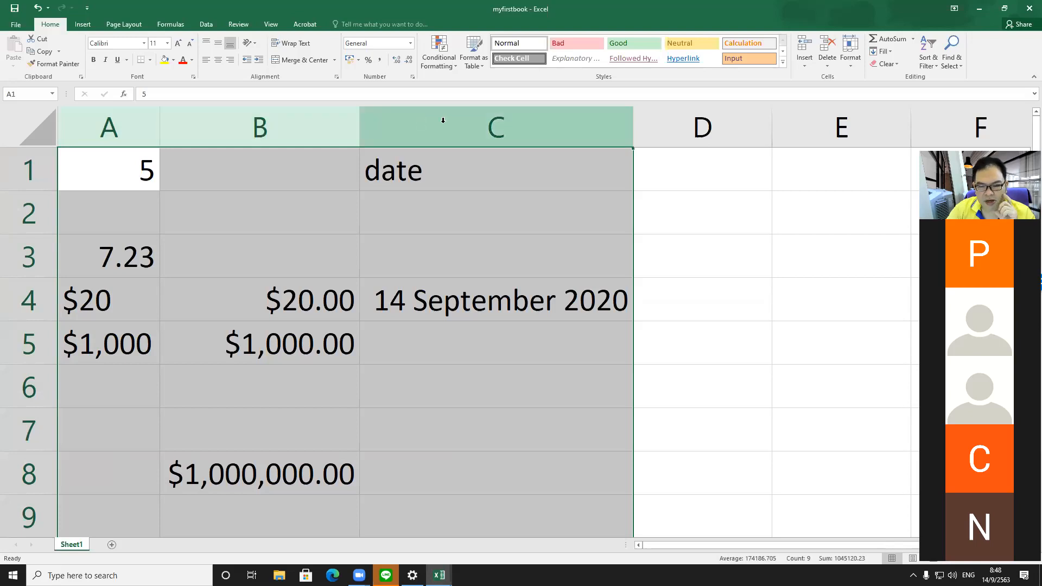
Step: Set the column width of columns A to C to 20
right_click(360, 131)
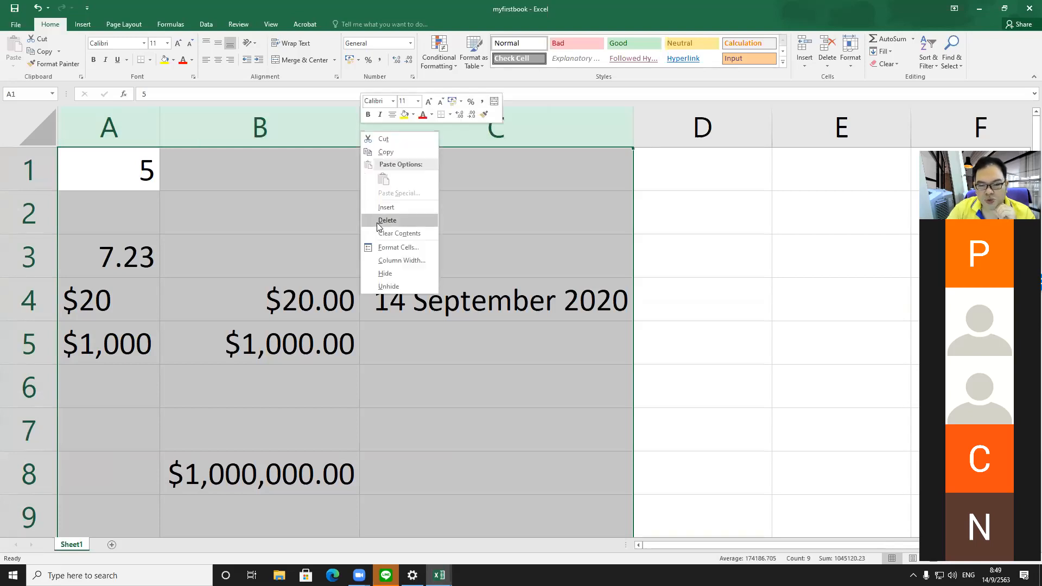
click(393, 260)
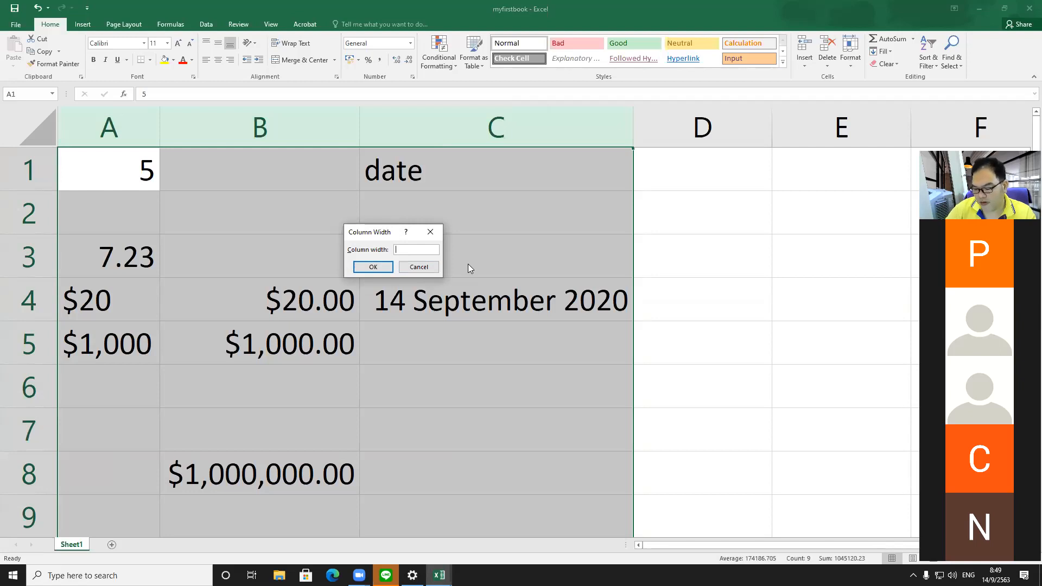
text(20)
key(Return)
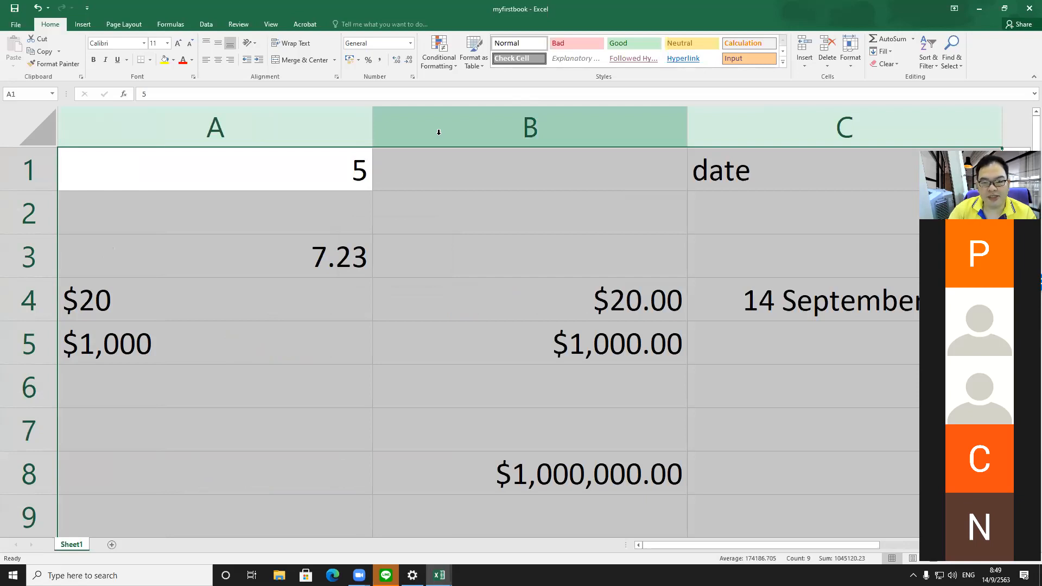
Step: Set the column width of columns A to C to 12
right_click(438, 132)
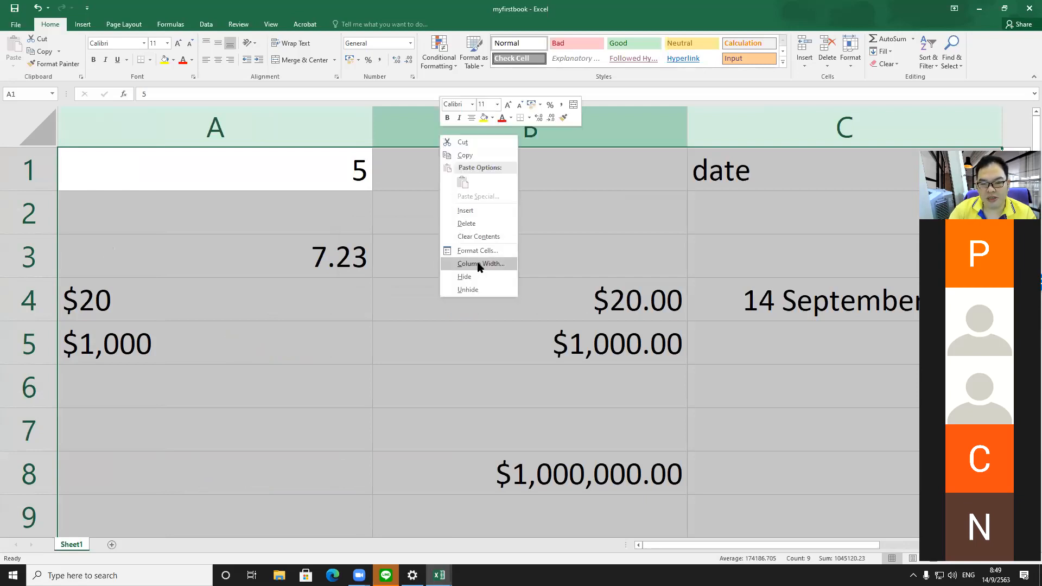
click(481, 264)
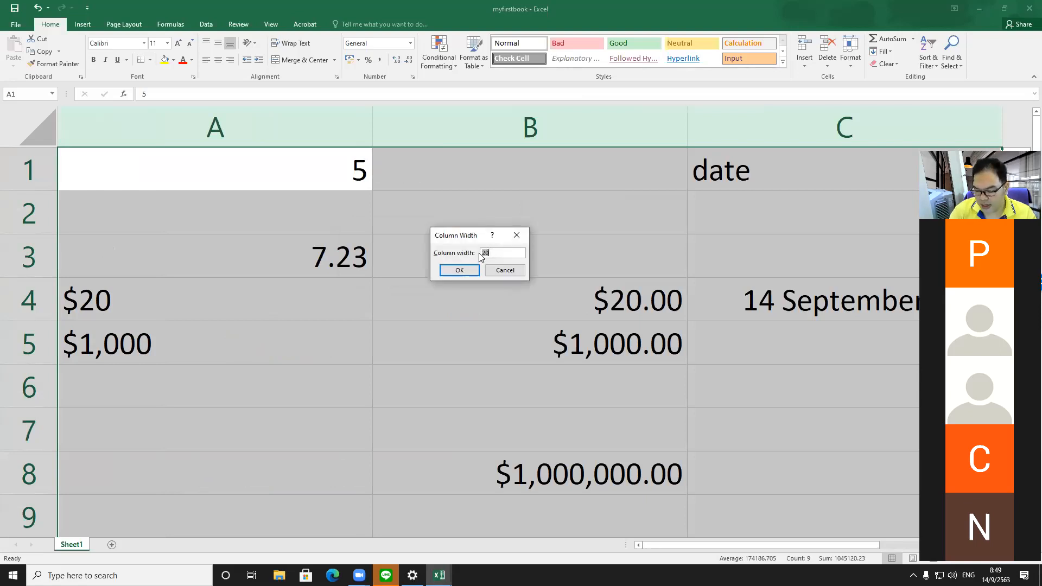
text(12)
key(Return)
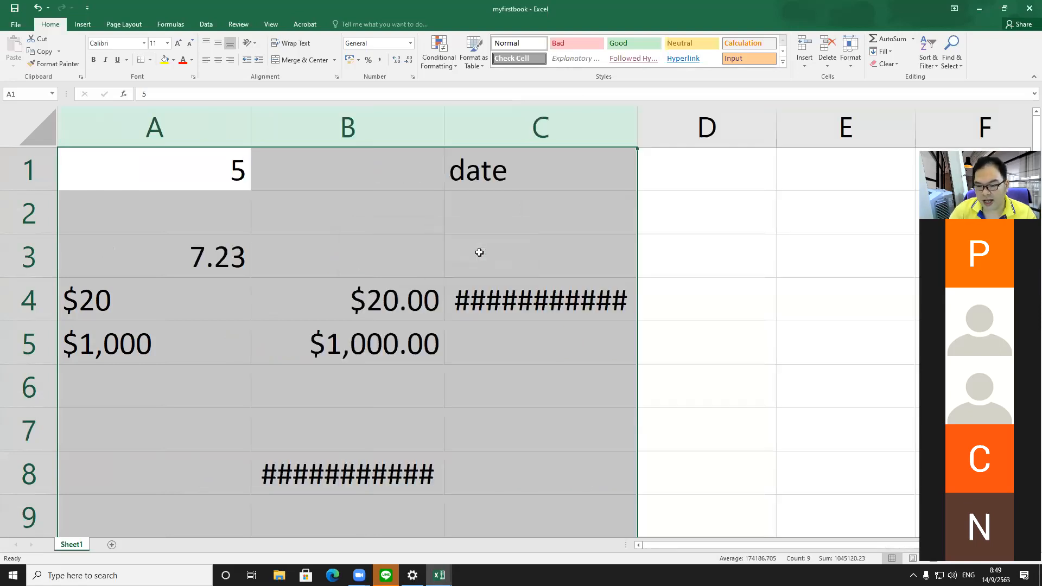
Step: Reselect columns A to C and set their column width to 18
click(609, 138)
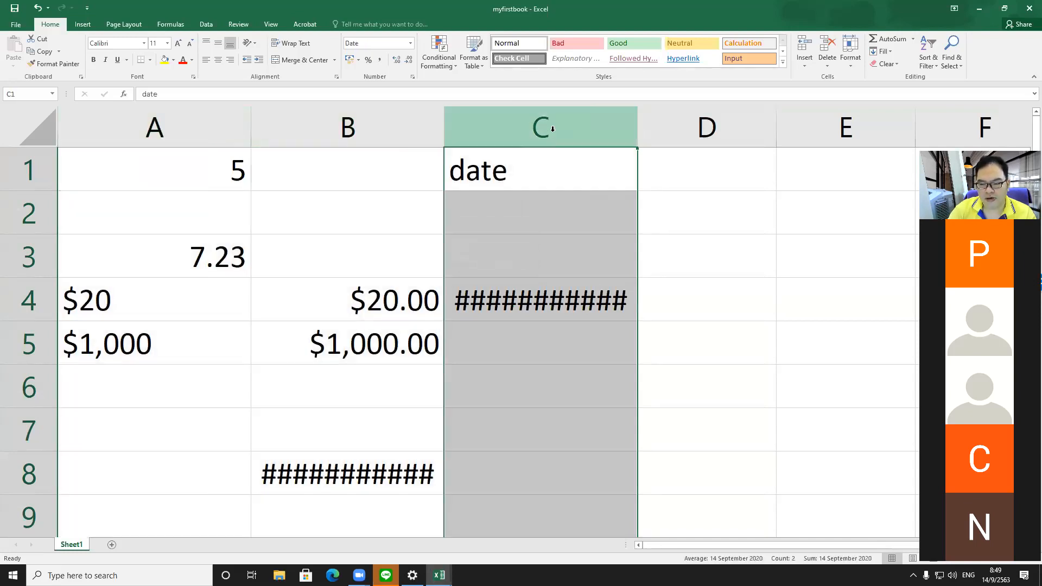
drag(549, 130, 163, 151)
right_click(253, 119)
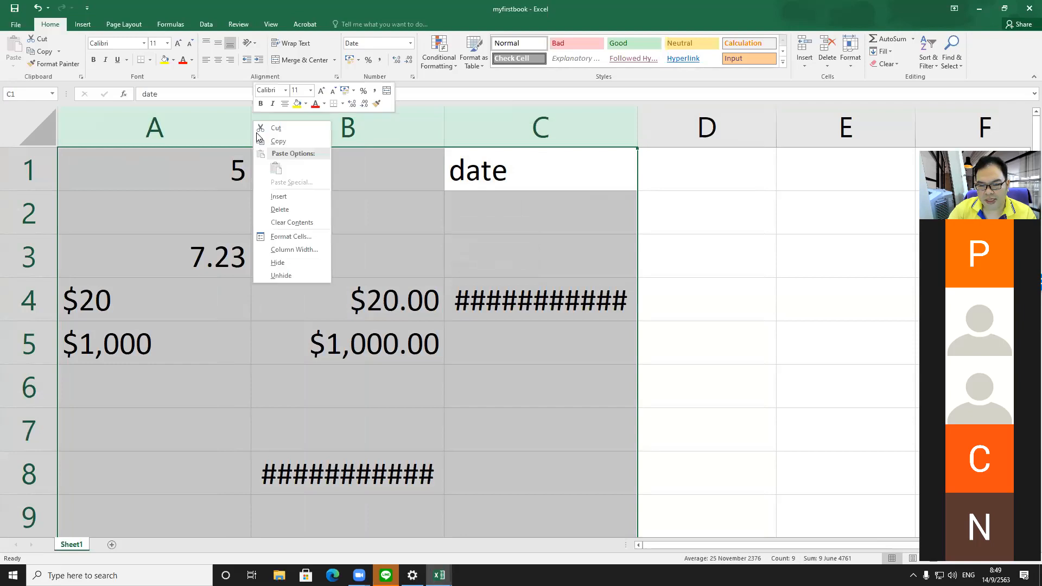
click(297, 249)
text(1)
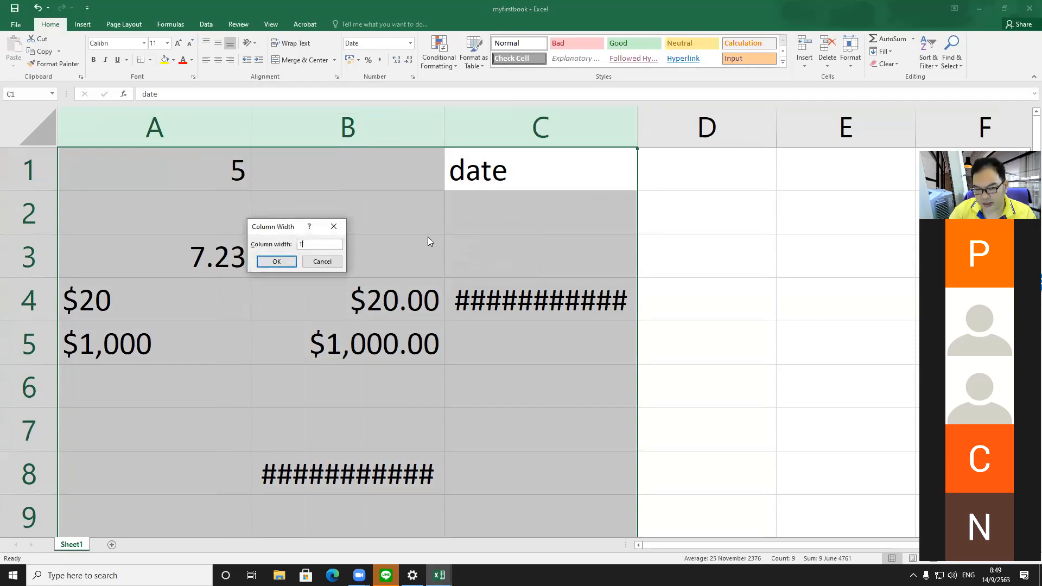
text(8)
key(Return)
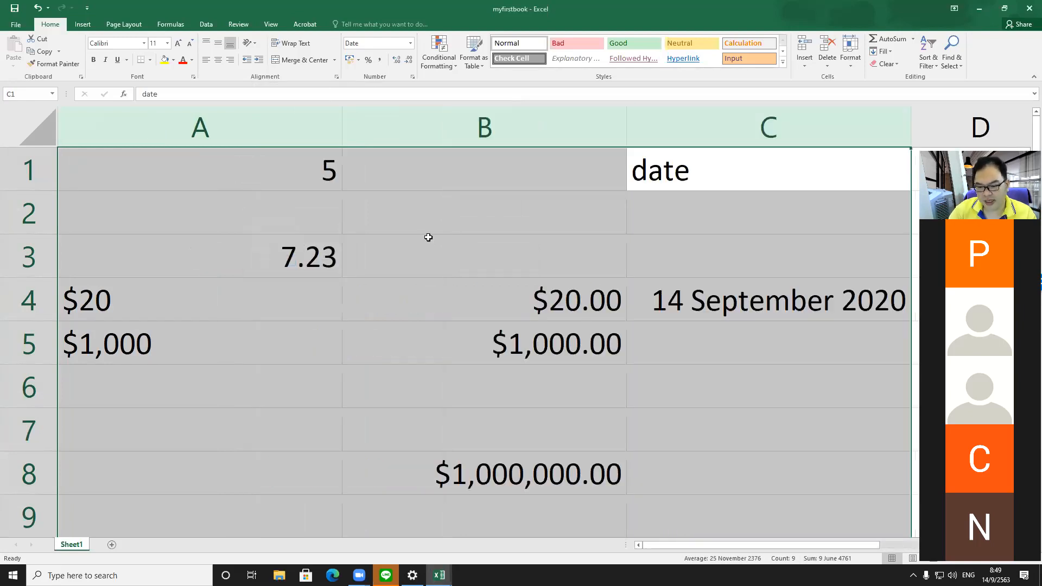
click(480, 247)
drag(37, 170, 45, 477)
right_click(50, 300)
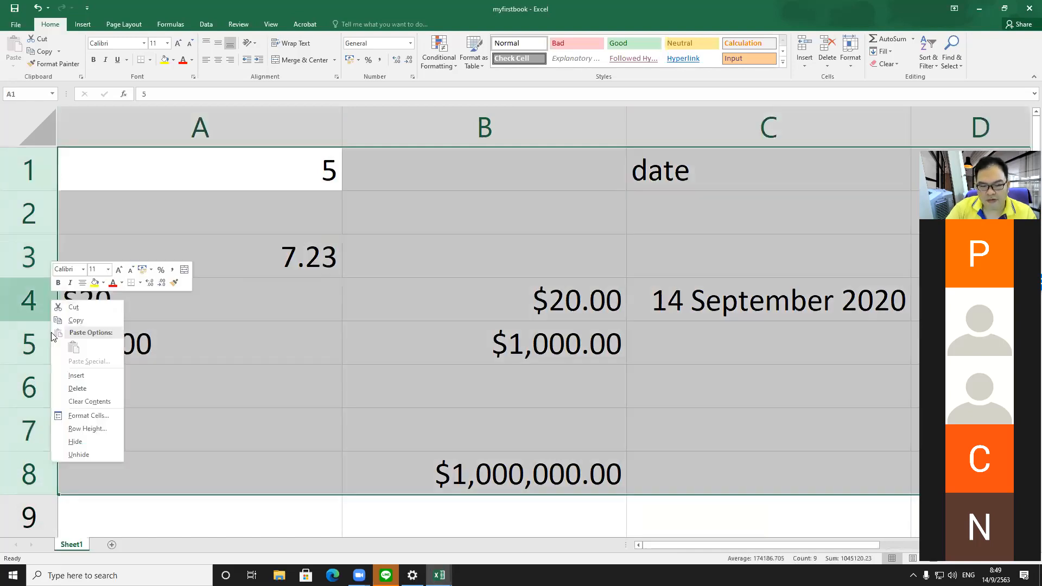
click(86, 428)
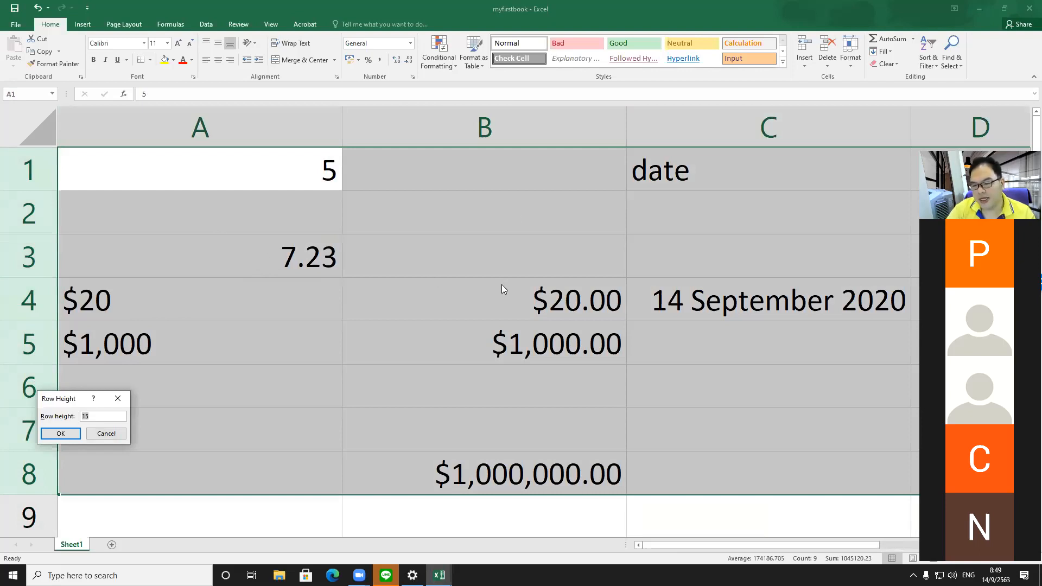
key(Escape)
click(515, 220)
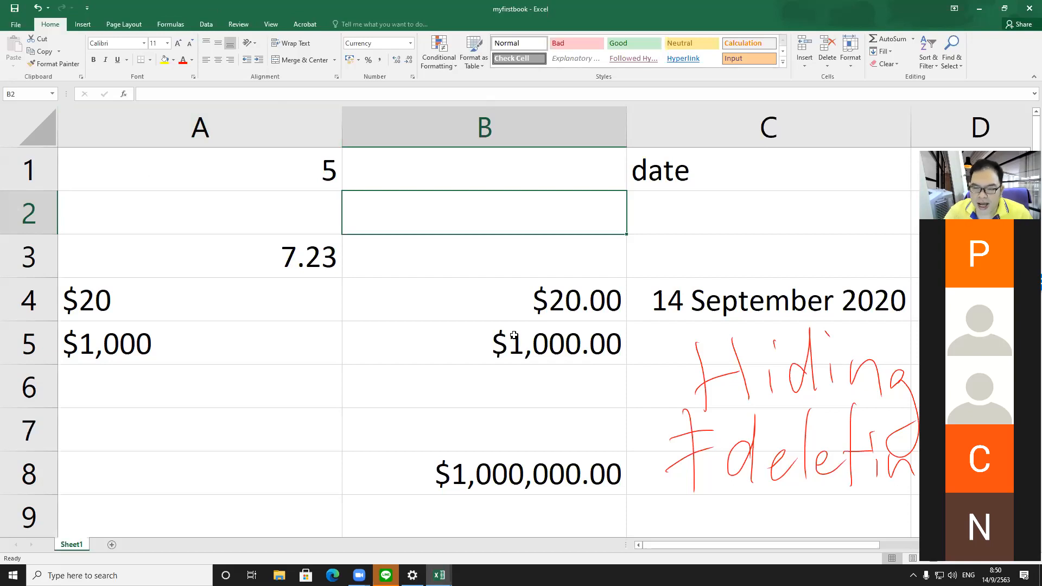
Step: Hide column A
right_click(304, 139)
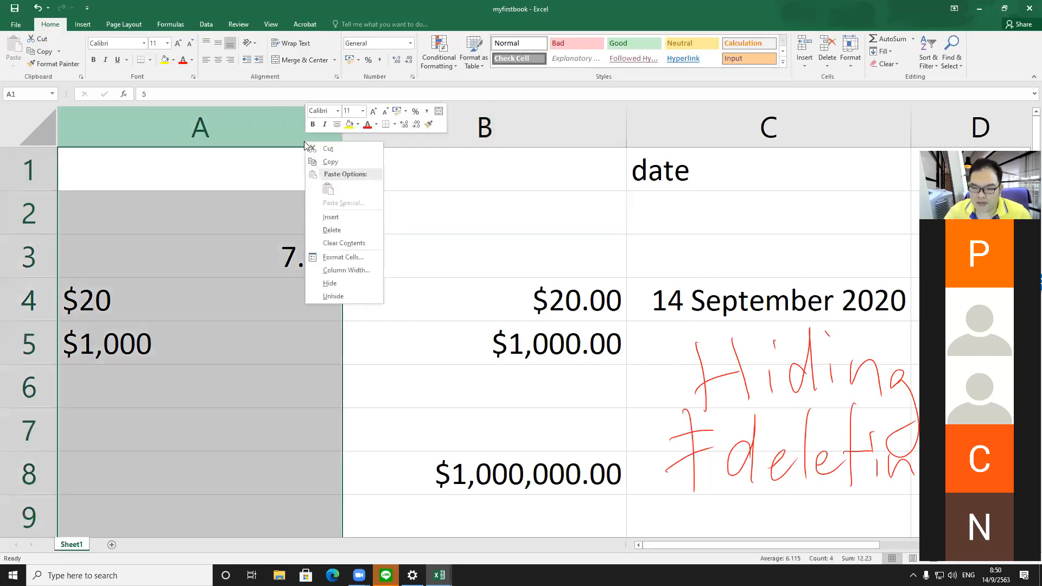
click(276, 130)
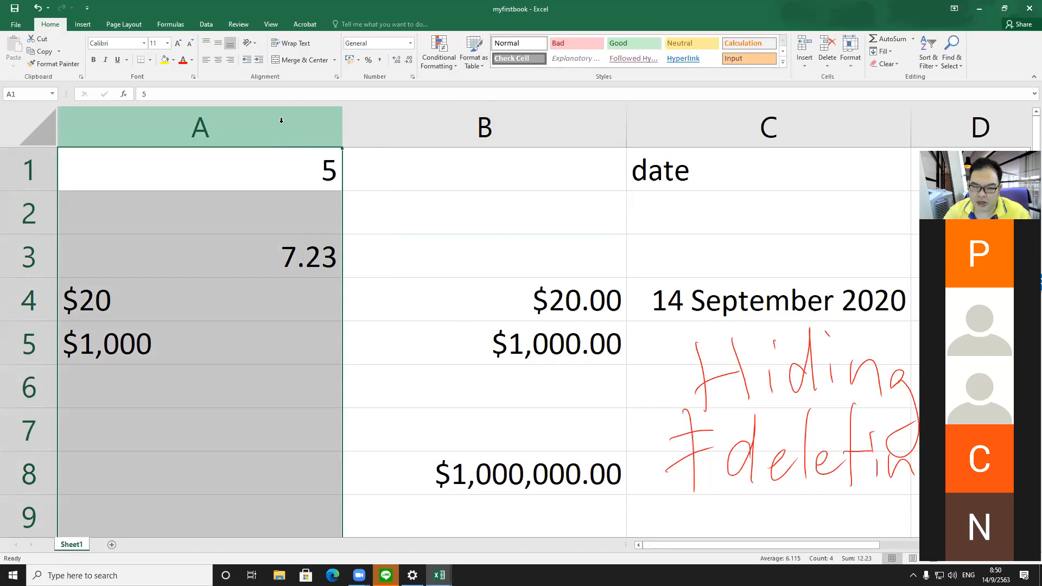
right_click(281, 121)
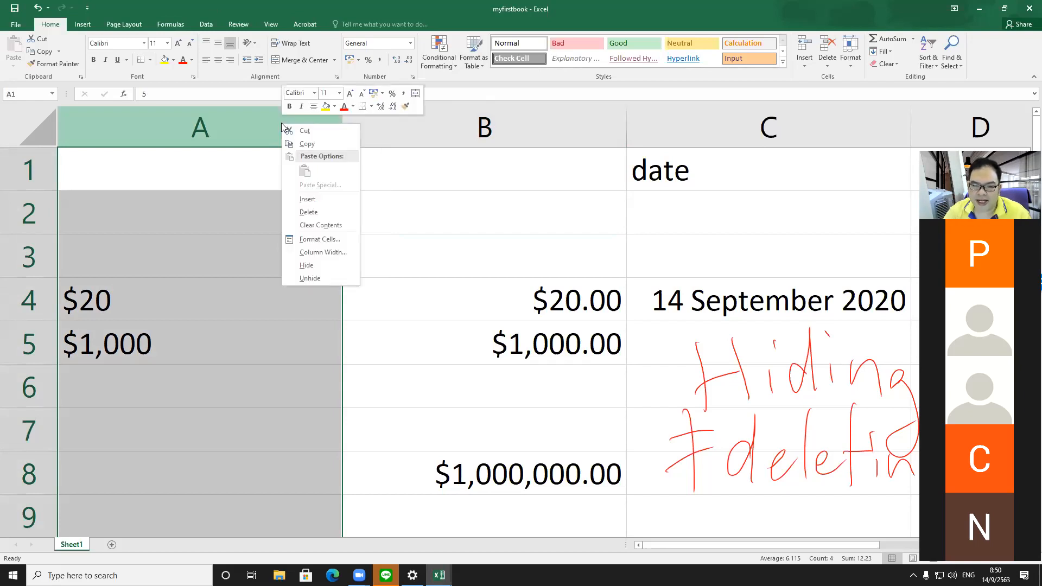
click(308, 266)
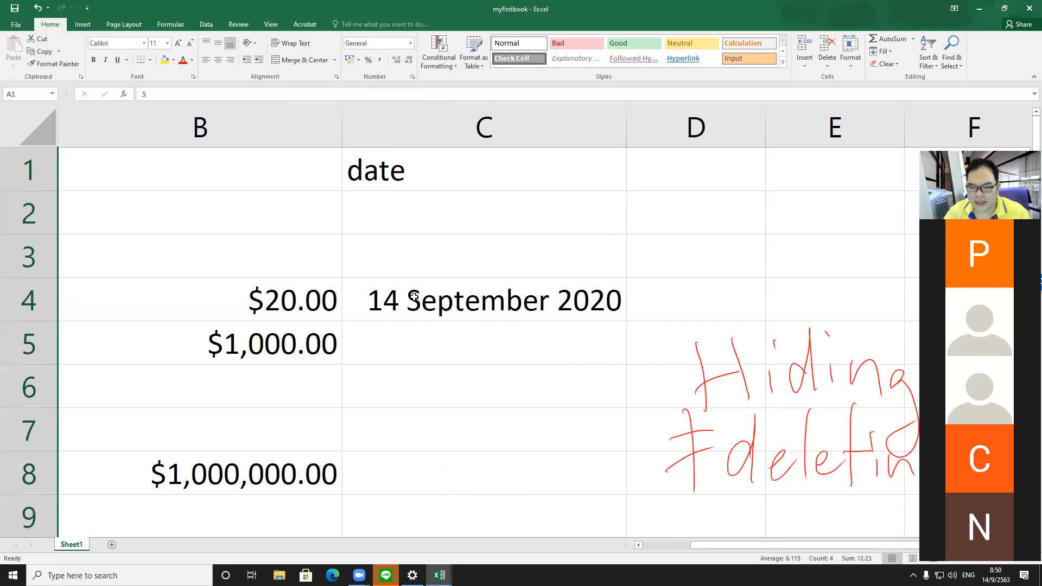
click(663, 548)
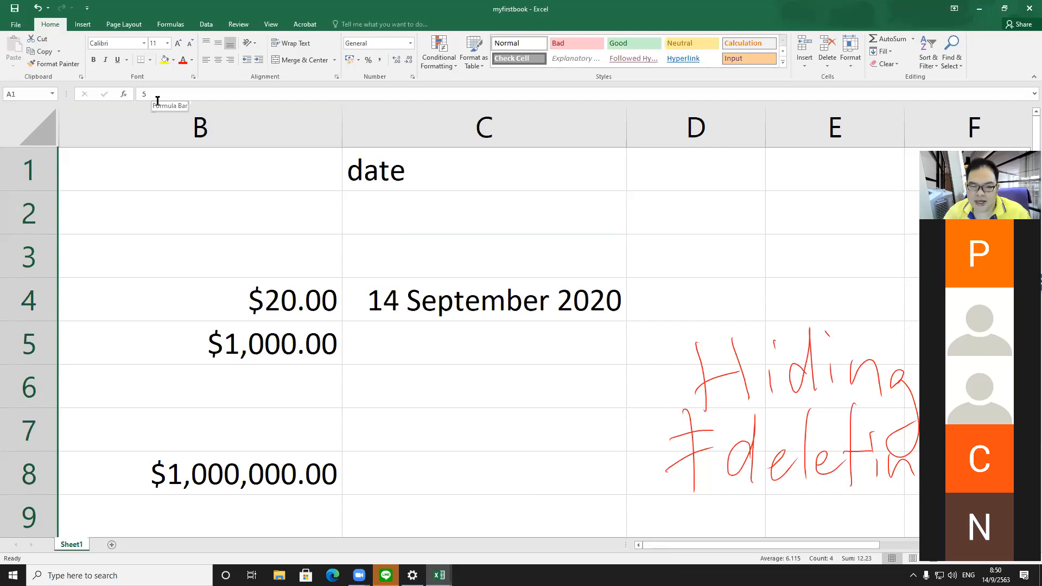
Step: Hide column C
click(507, 121)
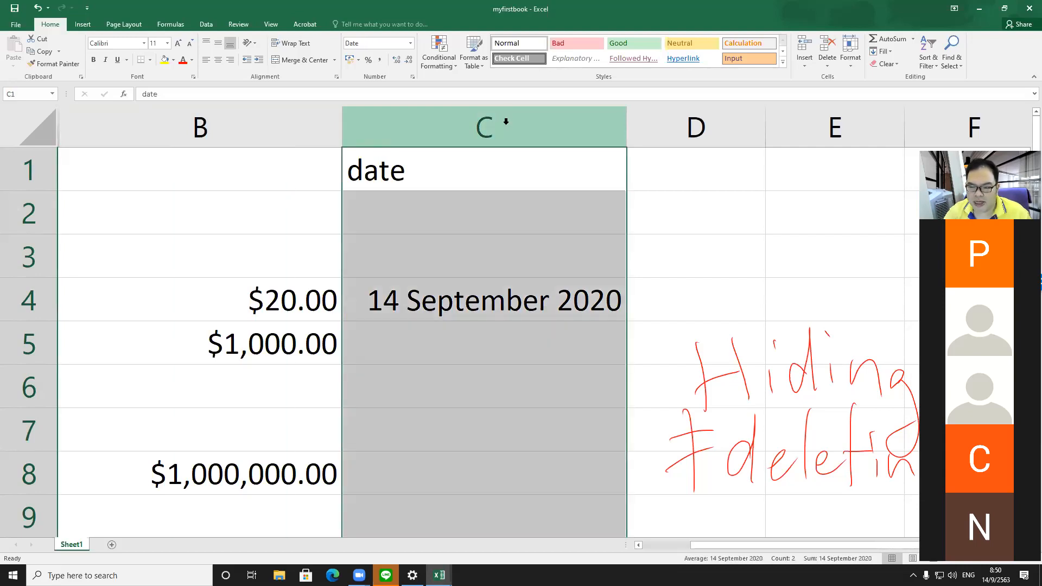
right_click(506, 122)
click(556, 273)
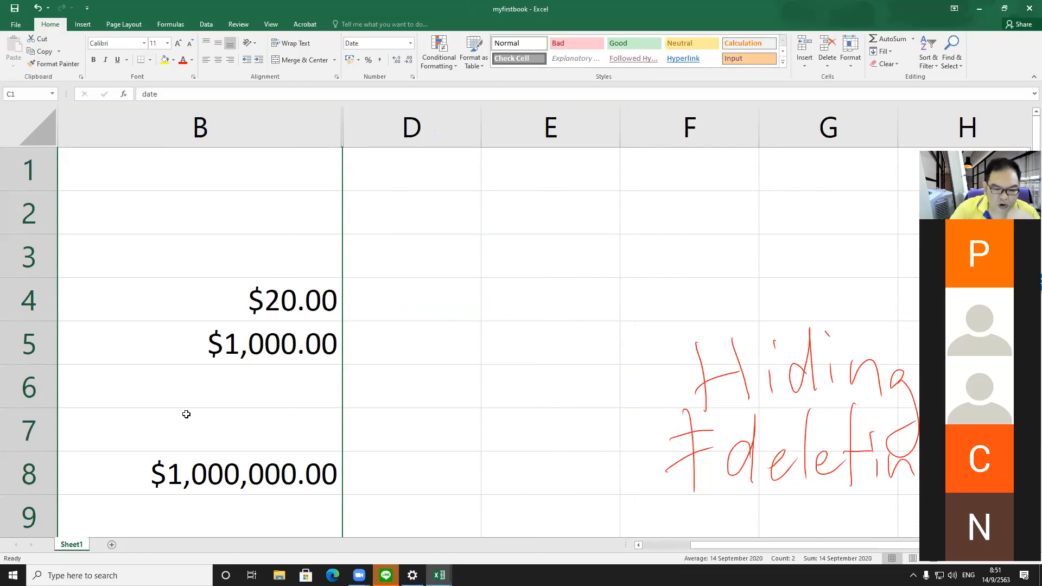
Step: Hide row 8
scroll(218, 359, down, 2)
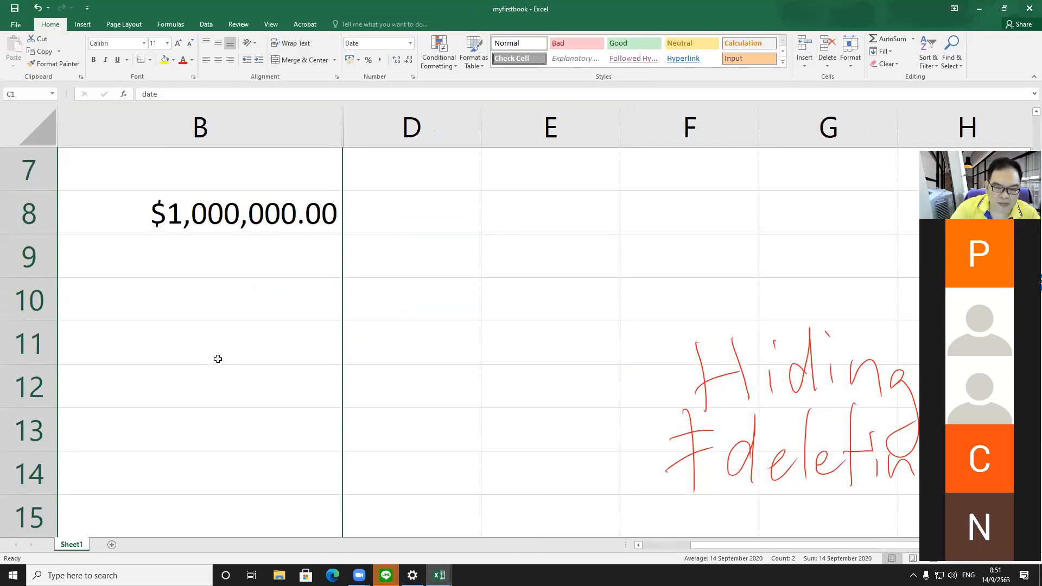
click(30, 210)
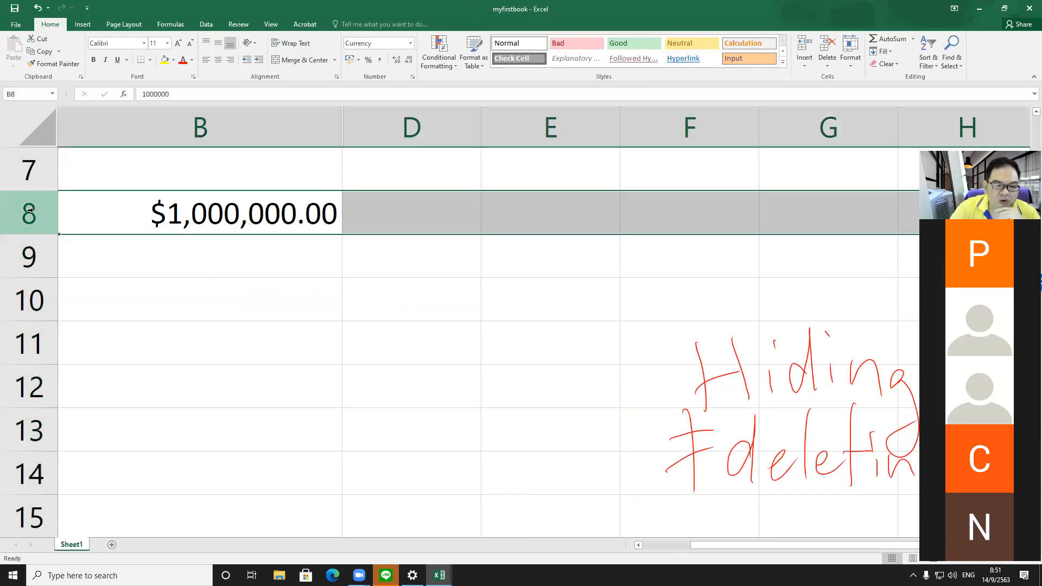
right_click(31, 210)
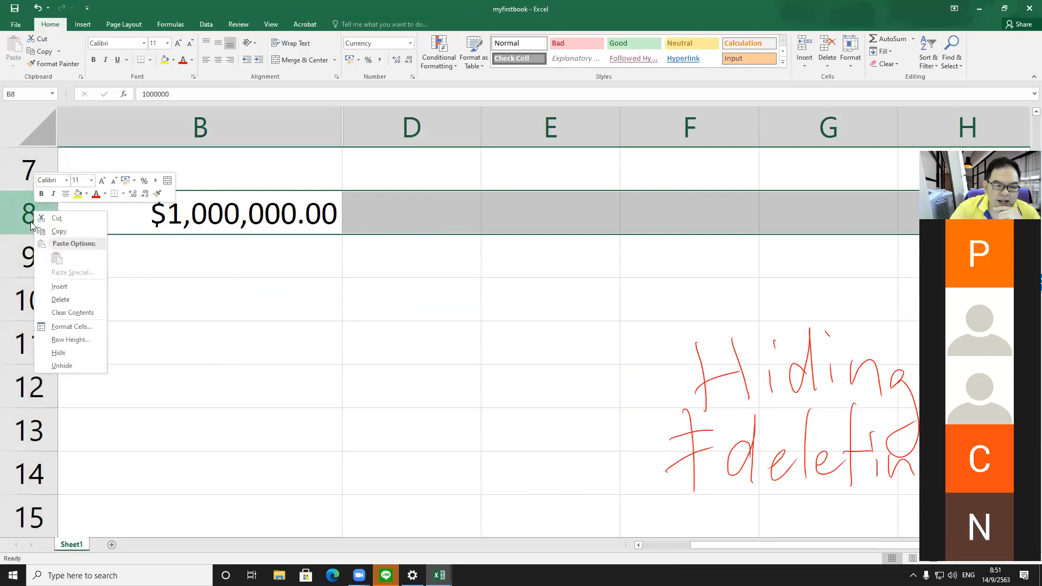
click(44, 350)
scroll(245, 361, up, 2)
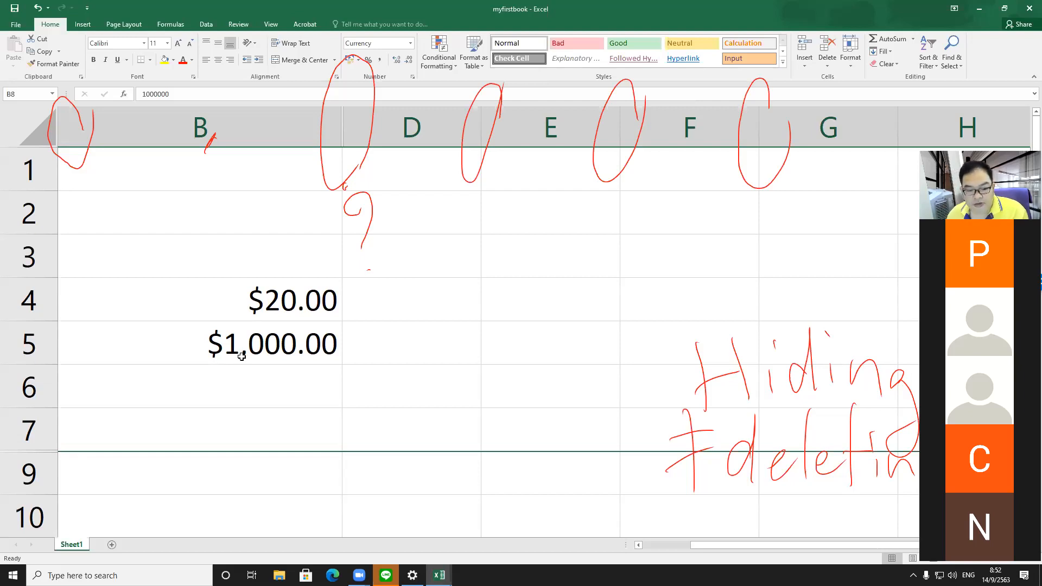
click(159, 207)
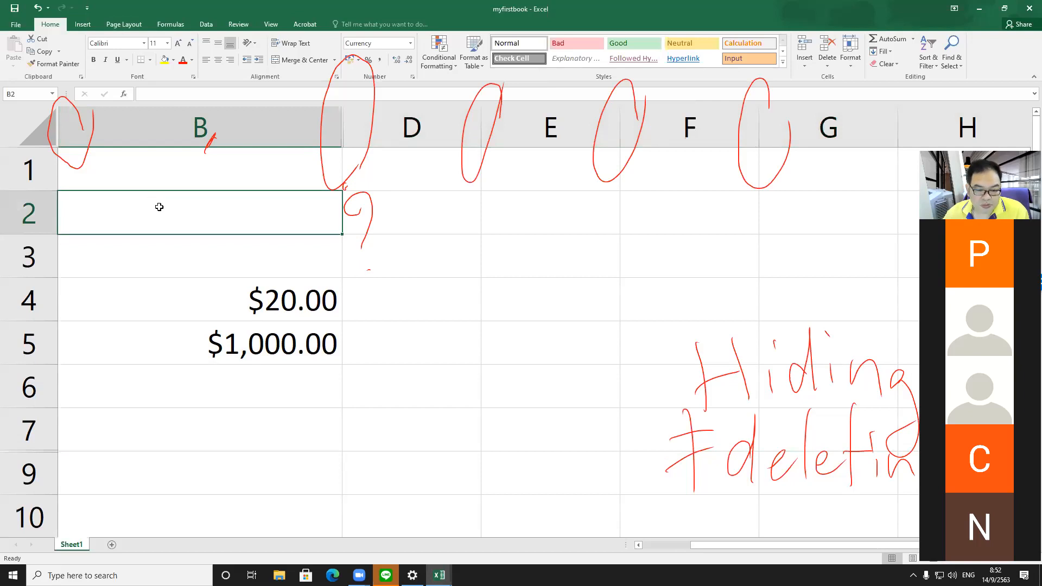
scroll(184, 276, down, 2)
scroll(164, 278, up, 2)
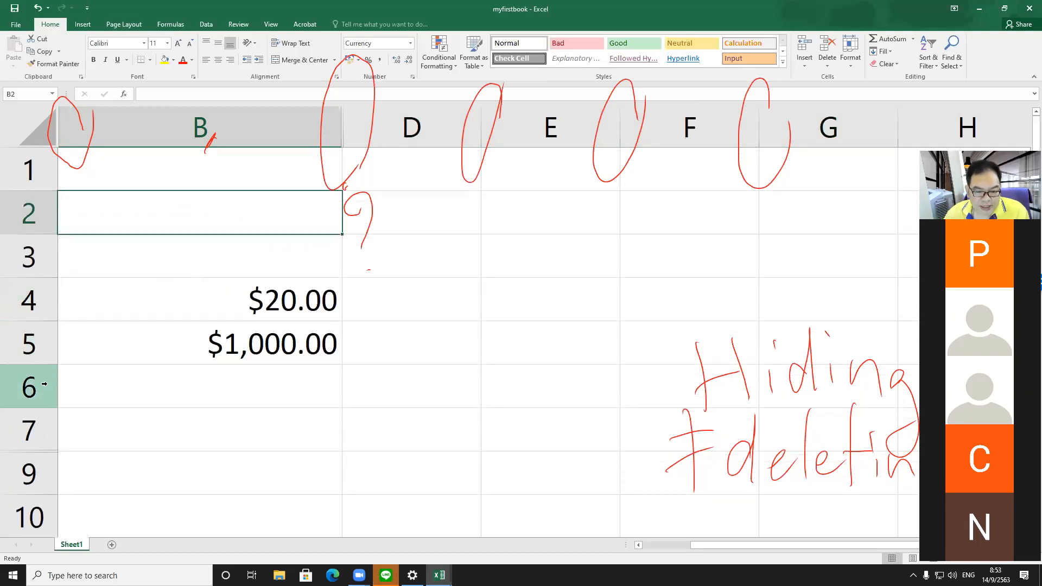
scroll(42, 463, down, 2)
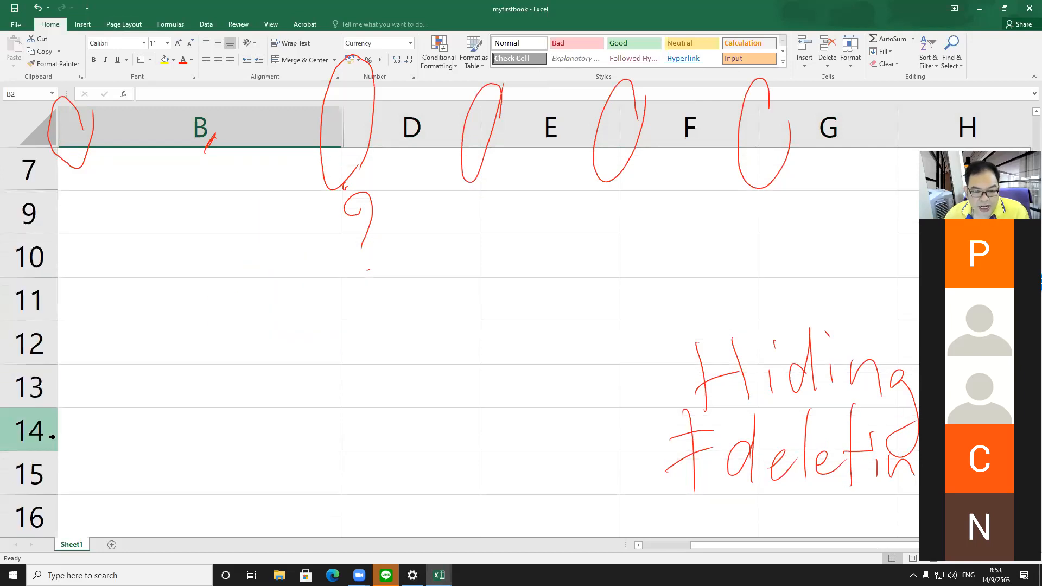
scroll(52, 436, up, 1)
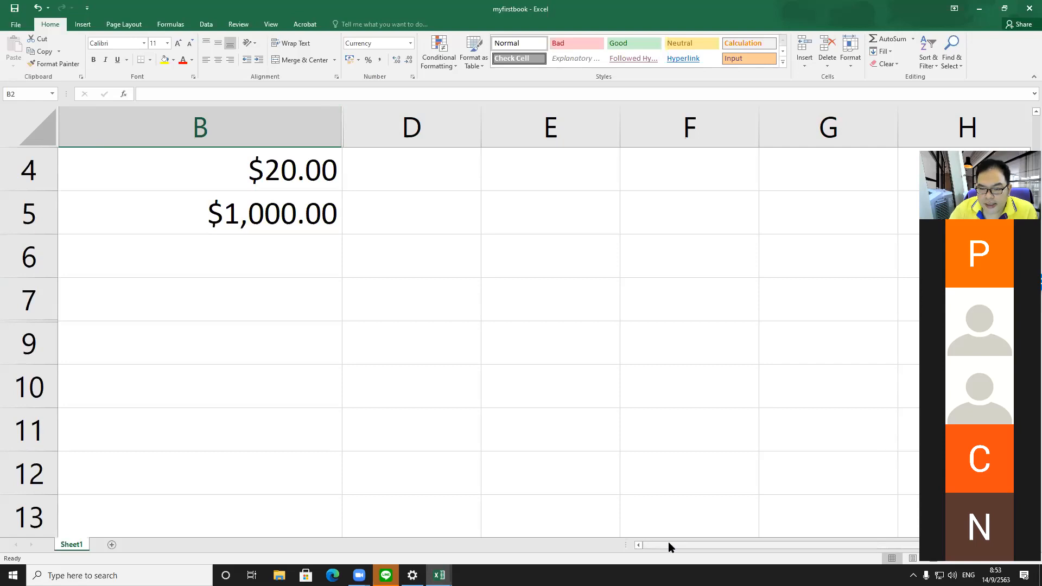
Step: Try revealing hidden column C by widening the boundary between selected columns B and D, and undo it
click(314, 130)
drag(314, 129, 354, 126)
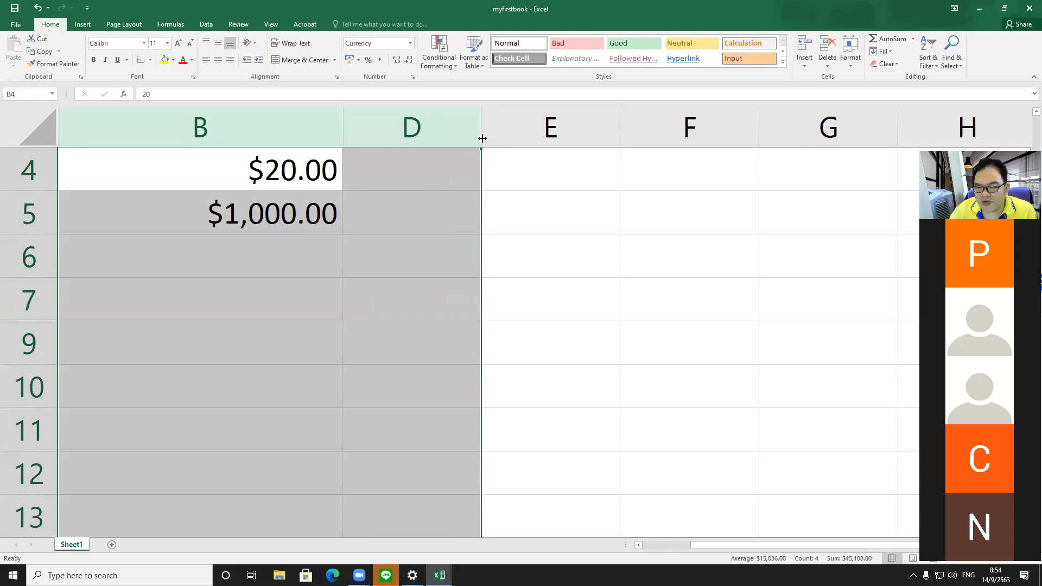
drag(483, 138, 488, 138)
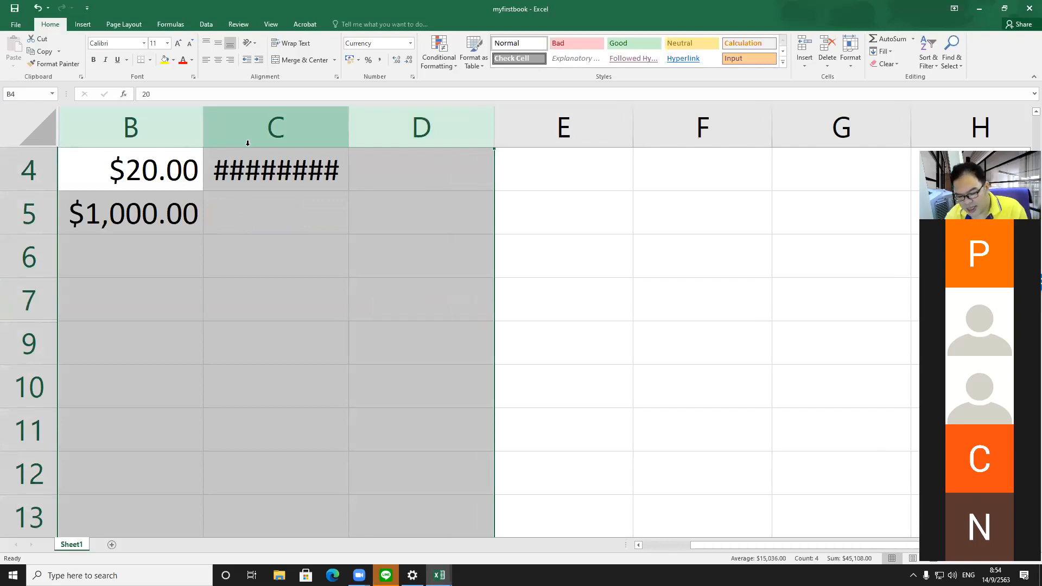
key(ctrl+z)
click(425, 201)
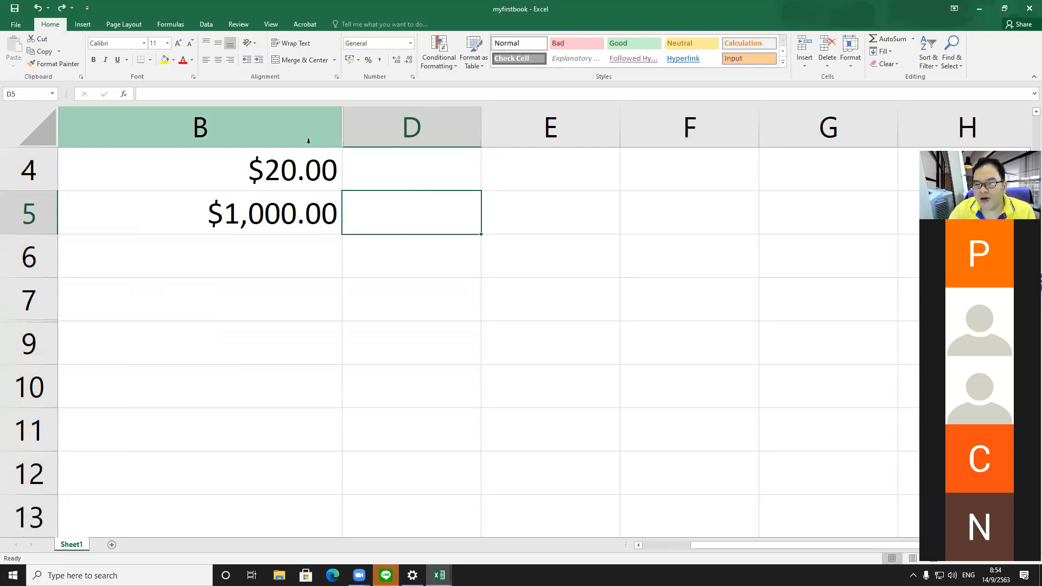
Step: Try revealing column C by autofitting the boundary of selected columns B to D, and undo it
drag(306, 130, 372, 128)
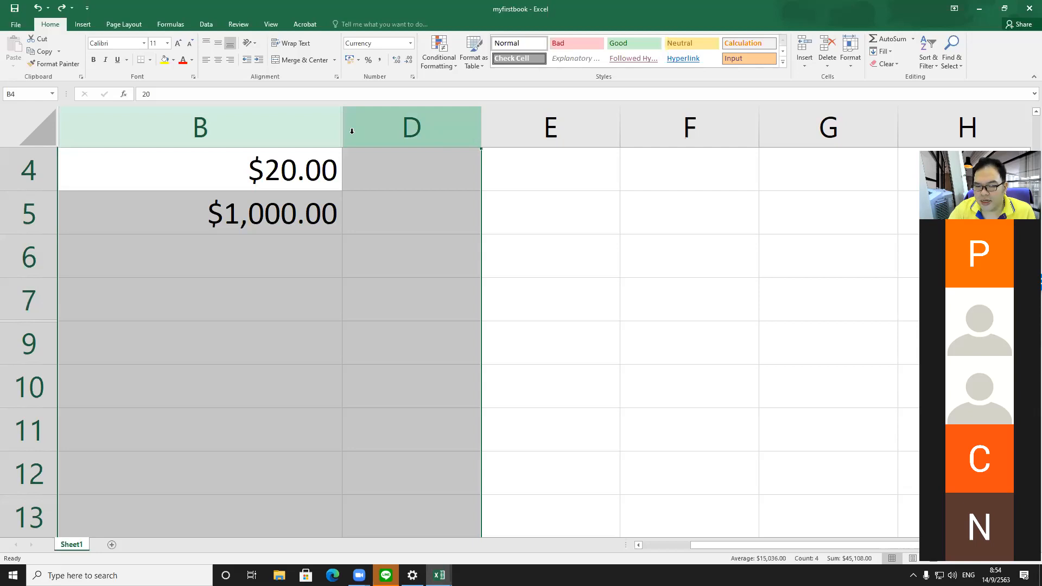
double_click(481, 129)
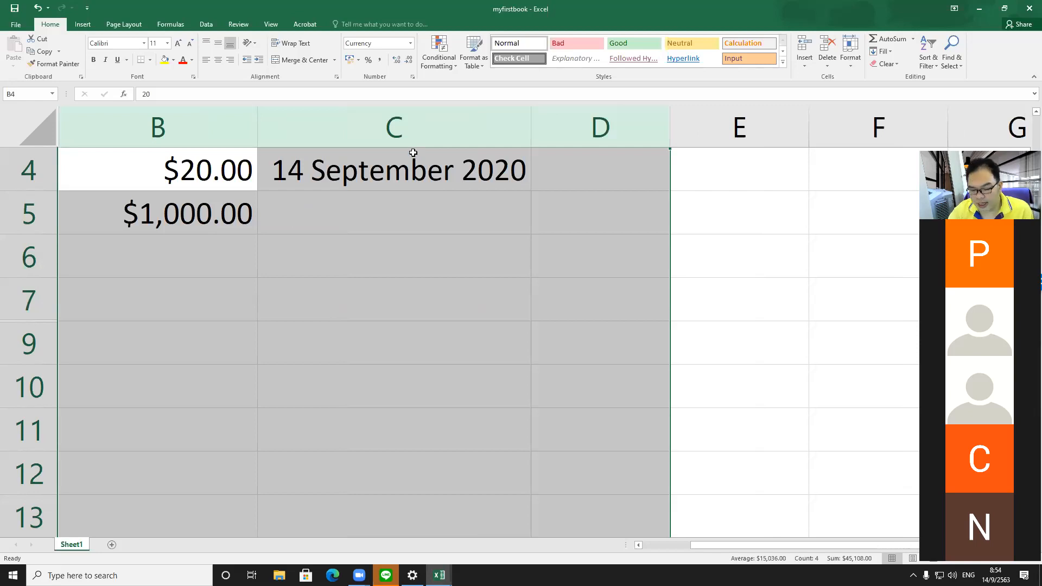
key(ctrl+z)
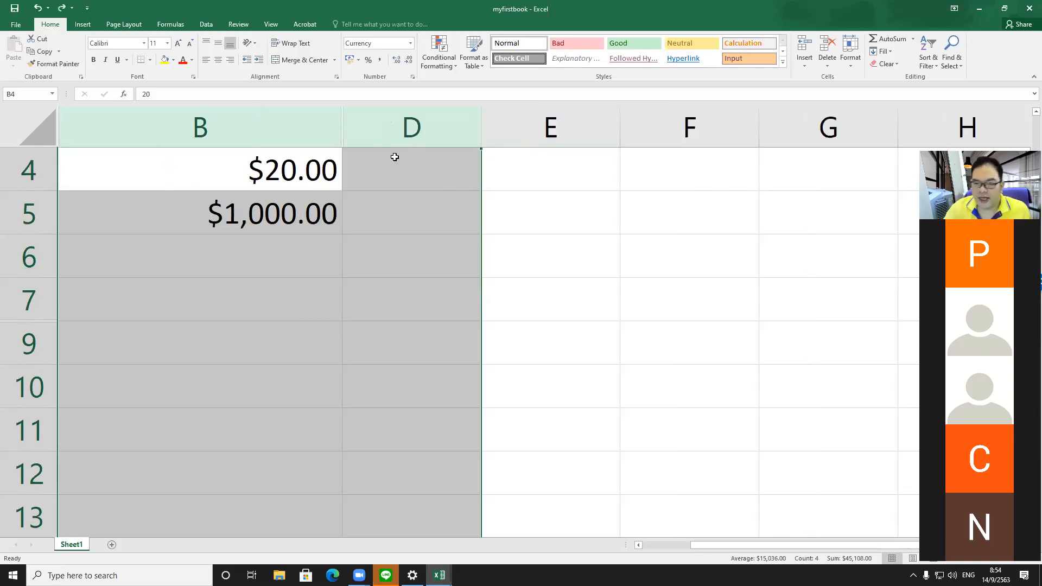
click(404, 212)
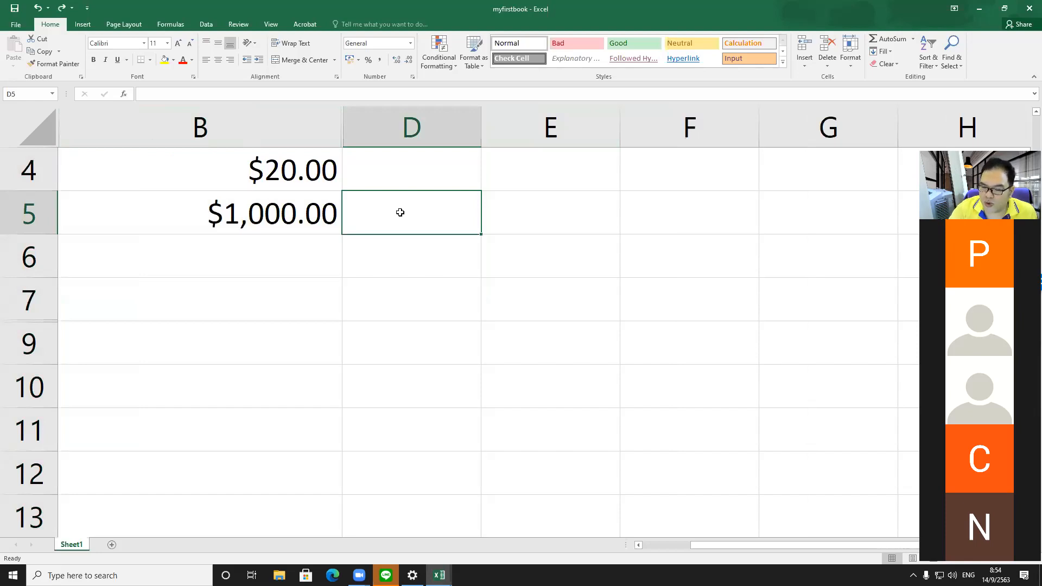
Step: Unhide column C by selecting the neighbouring columns B to D
drag(371, 133, 304, 132)
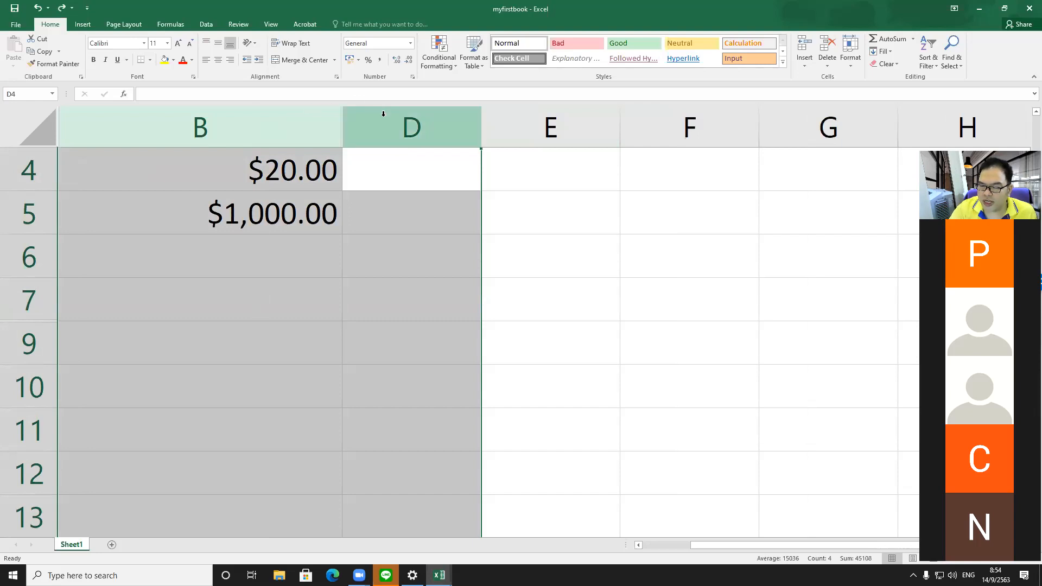
right_click(367, 123)
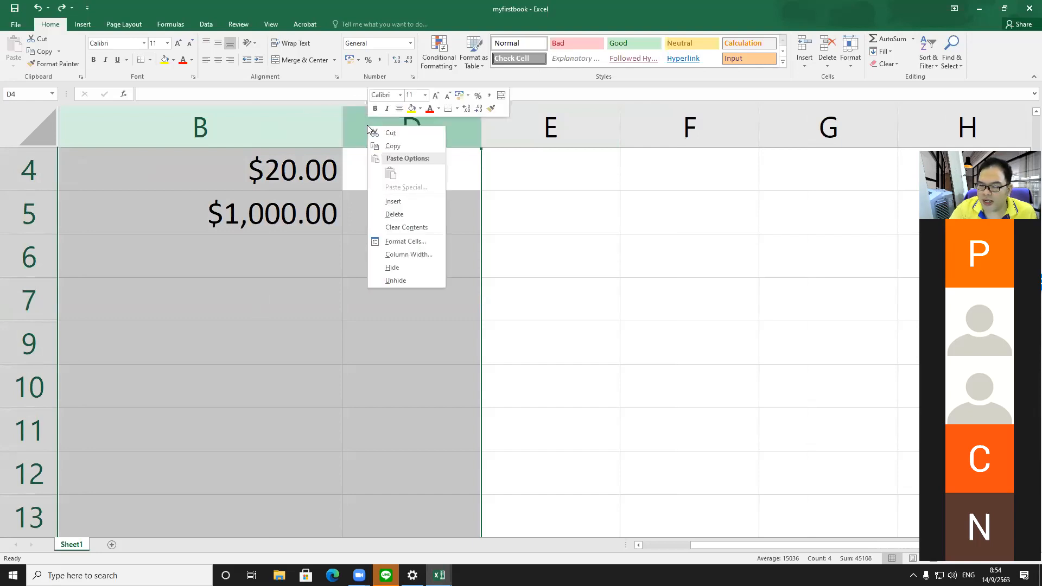
click(424, 281)
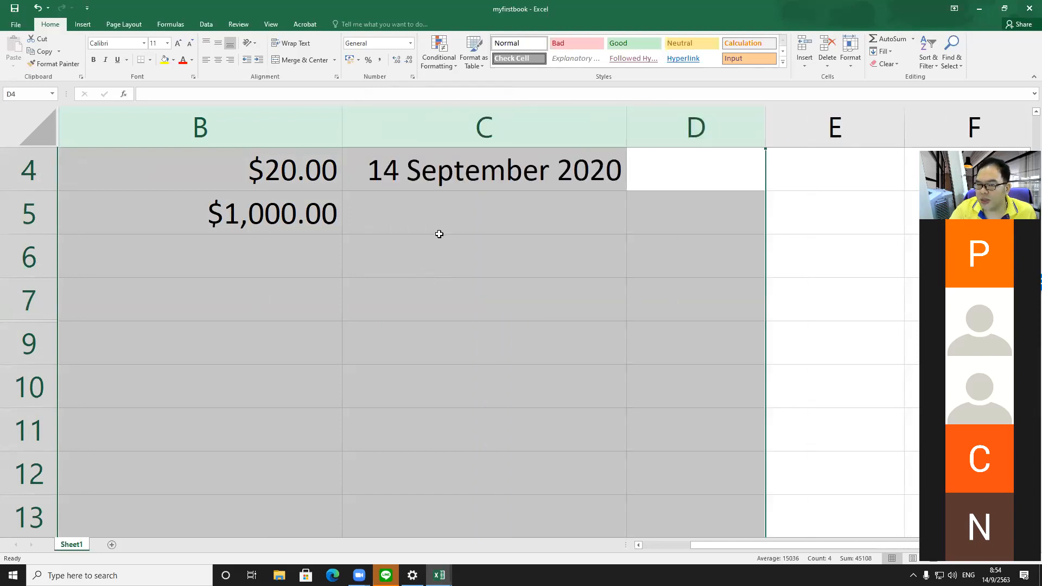
Step: Unhide row 8 by selecting the neighbouring rows 7 to 9
drag(38, 304, 37, 342)
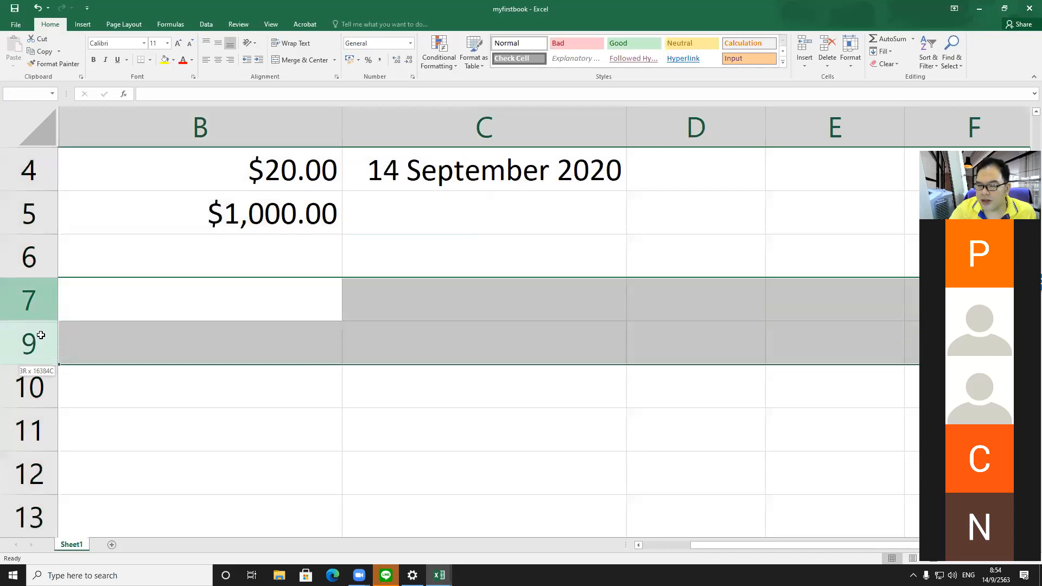
right_click(37, 300)
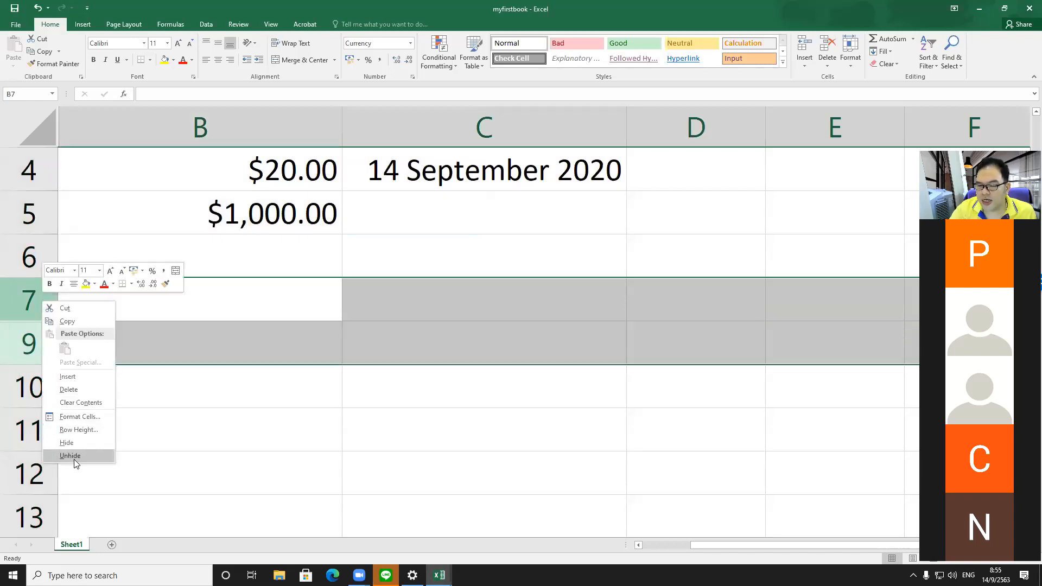
click(74, 456)
scroll(163, 355, up, 1)
scroll(162, 332, down, 1)
scroll(163, 284, up, 1)
scroll(166, 282, down, 2)
scroll(166, 281, up, 2)
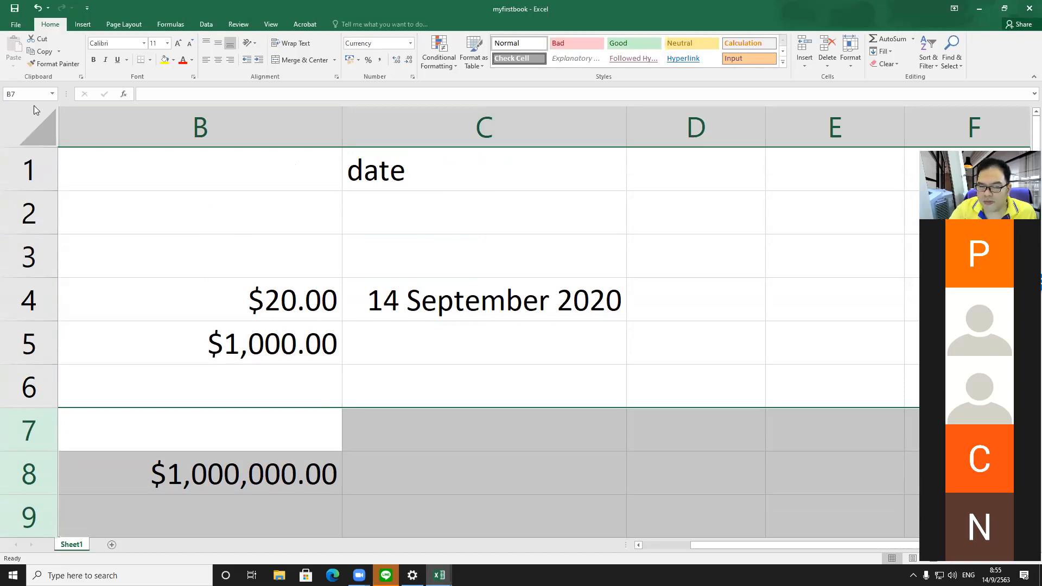
Step: Try unhiding column A by selecting the whole sheet and unhiding all columns, and undo it
click(56, 123)
click(58, 121)
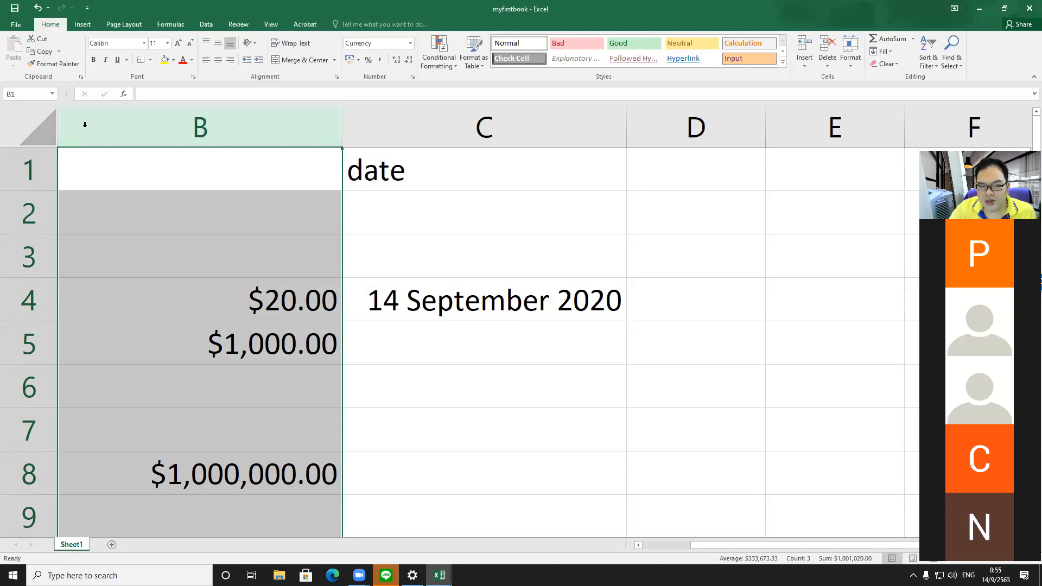
click(46, 123)
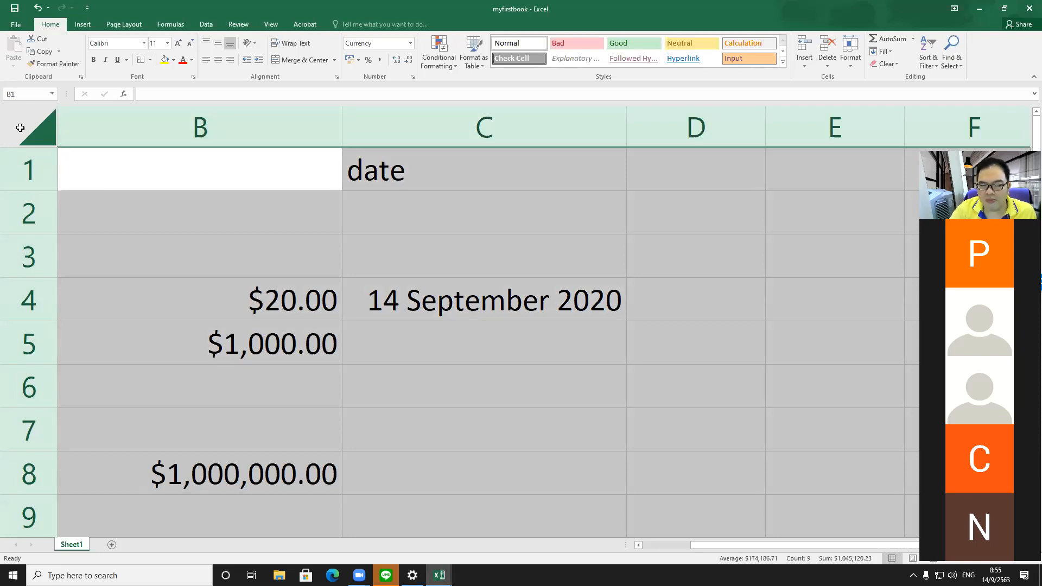
click(129, 126)
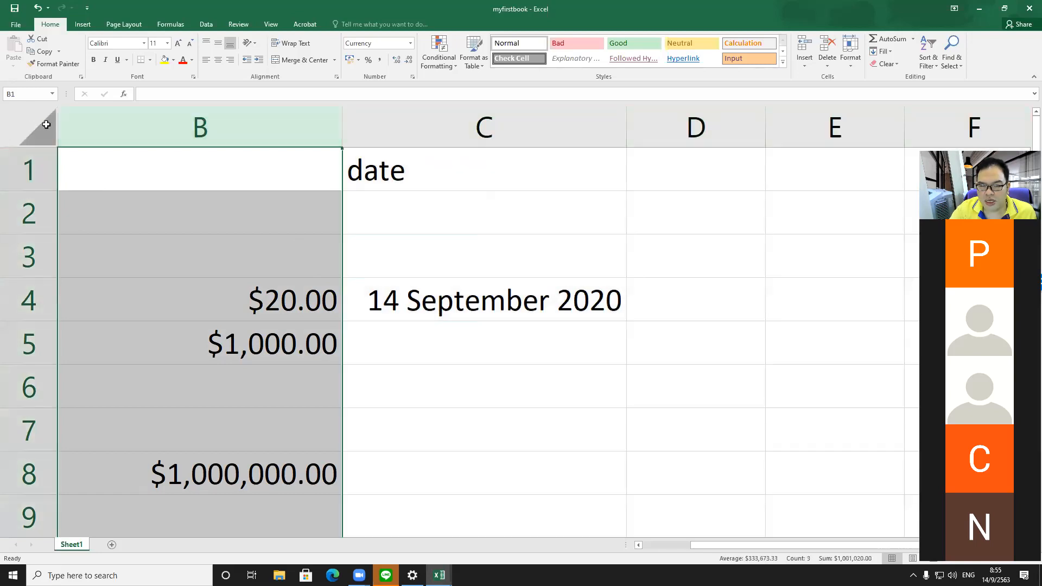
click(38, 129)
right_click(91, 128)
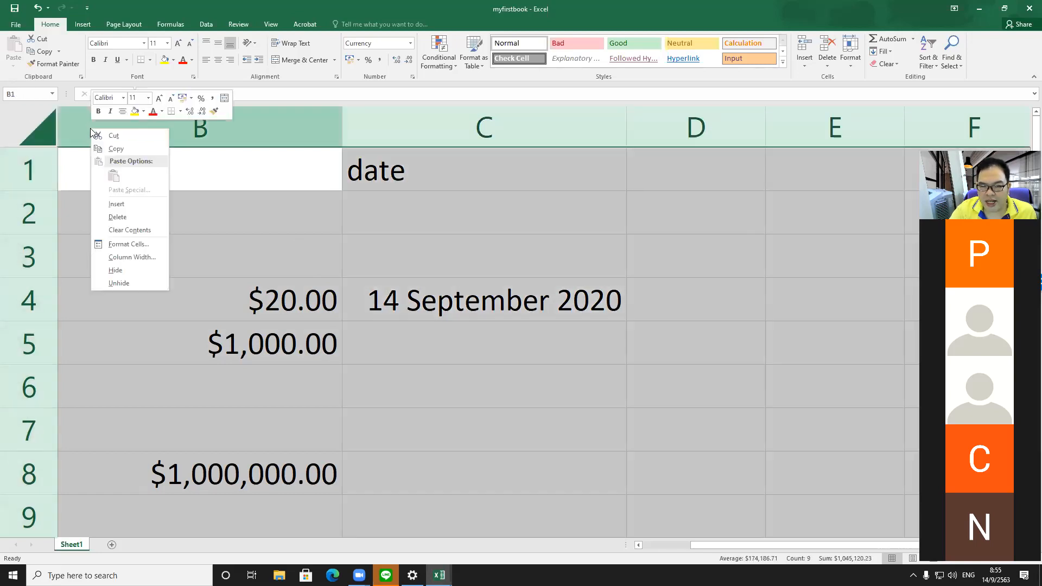
click(119, 282)
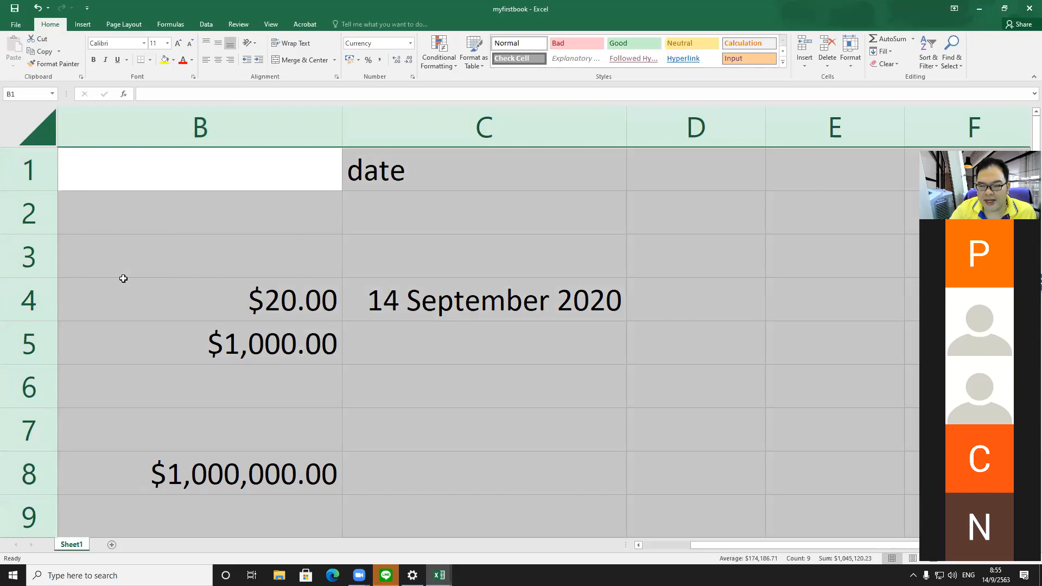
click(667, 546)
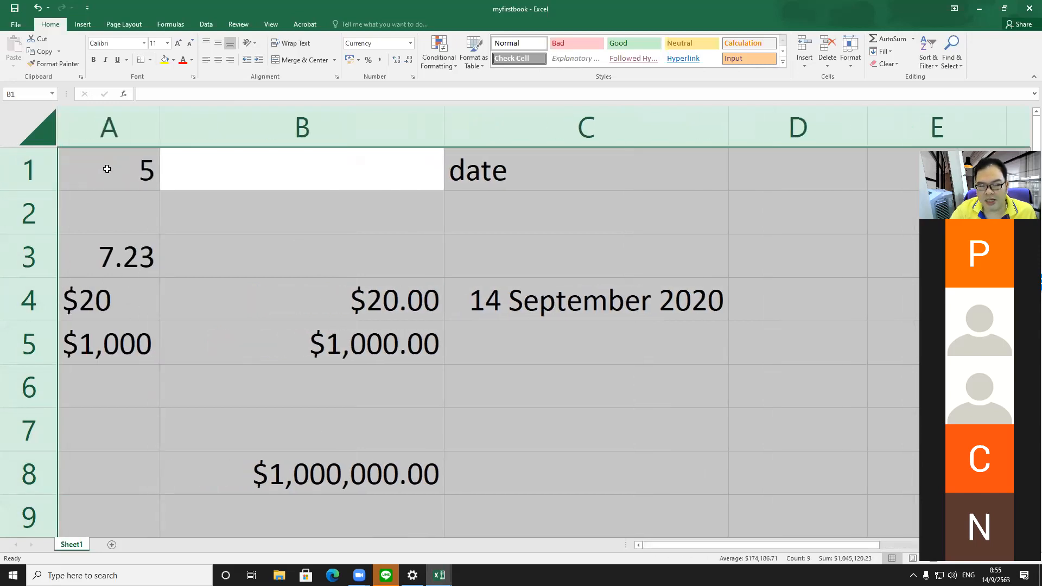
key(ctrl+z)
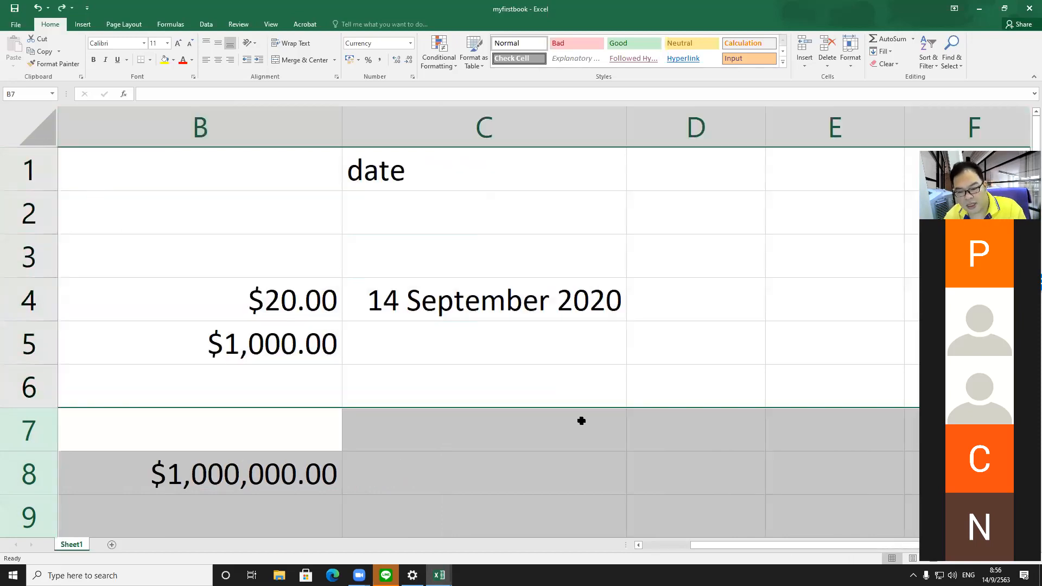
Step: Unhide column A by autofitting its collapsed boundary at the sheet's left edge
double_click(59, 127)
click(651, 547)
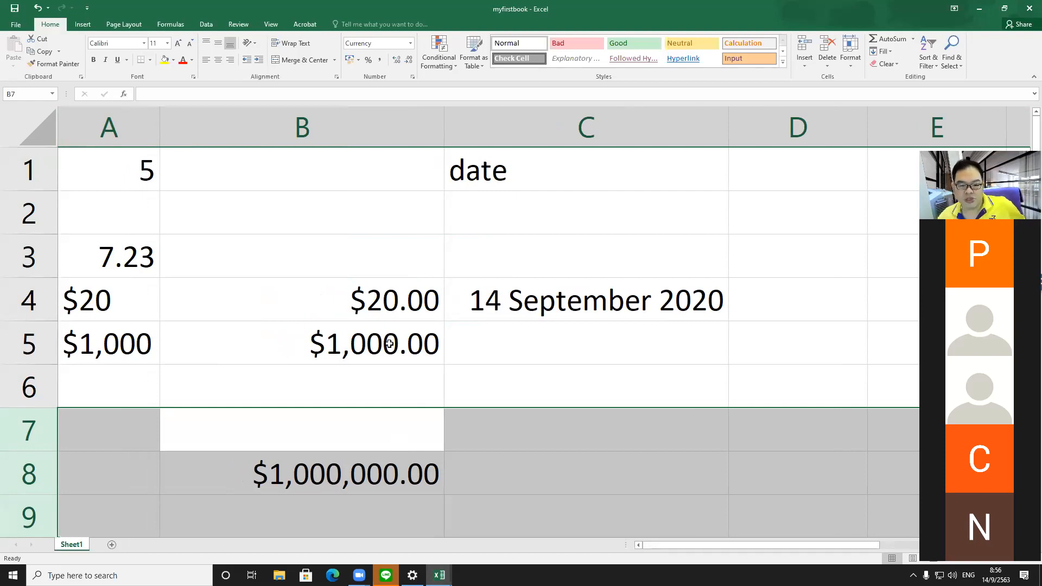
click(365, 329)
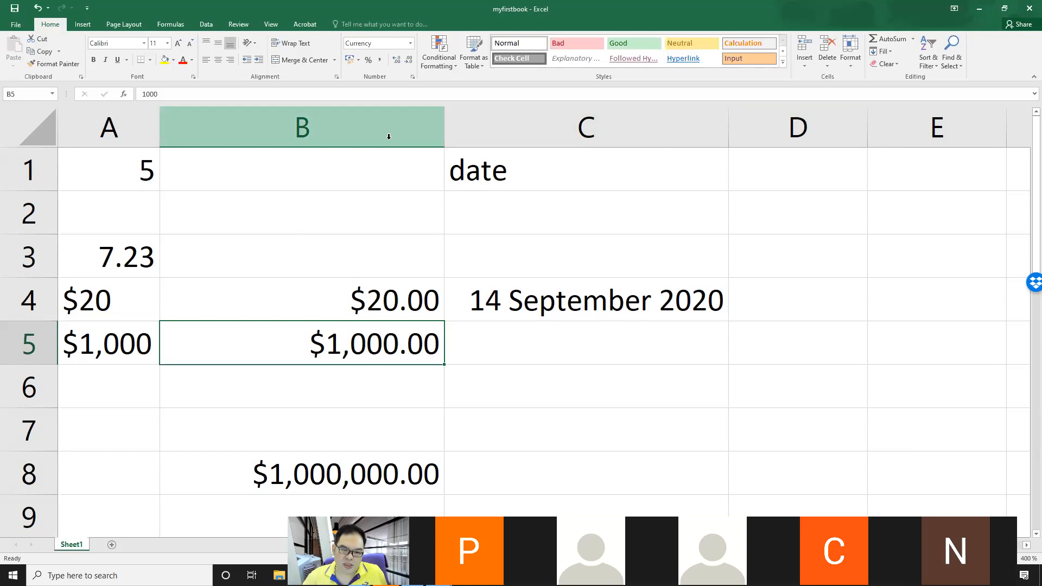
Step: Insert a new blank column before column B
click(291, 121)
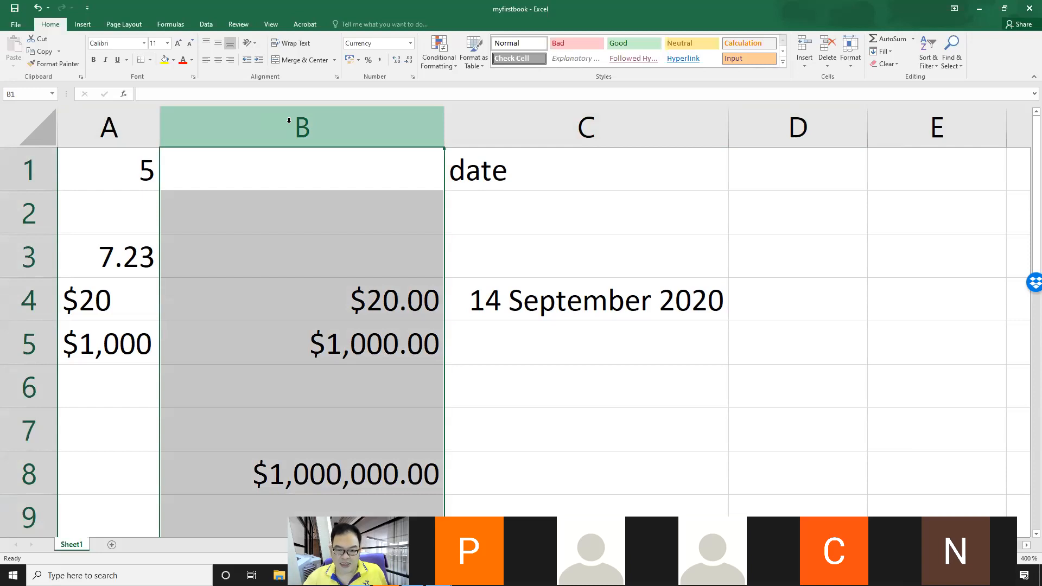
right_click(289, 120)
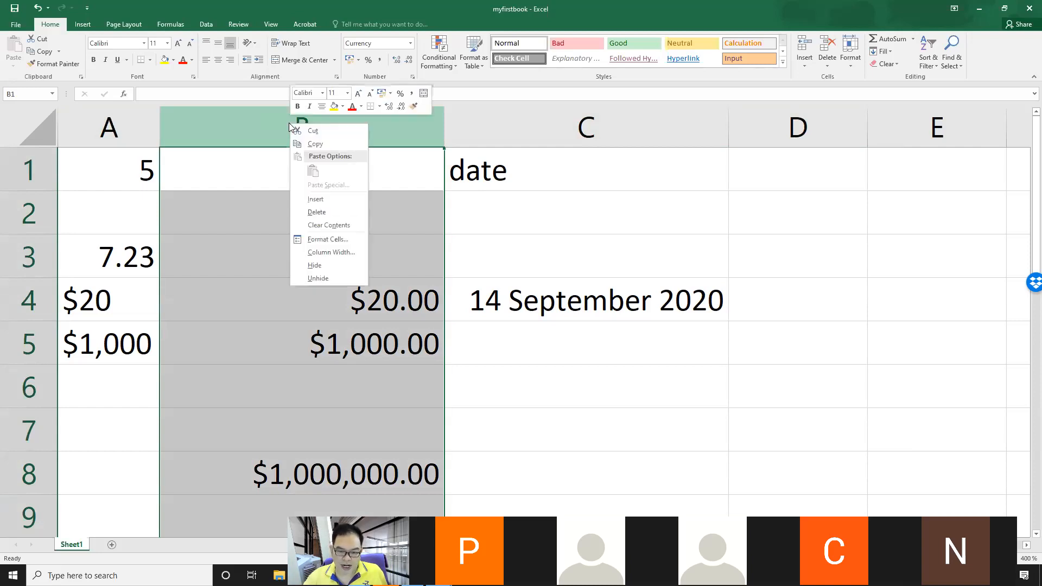
click(322, 201)
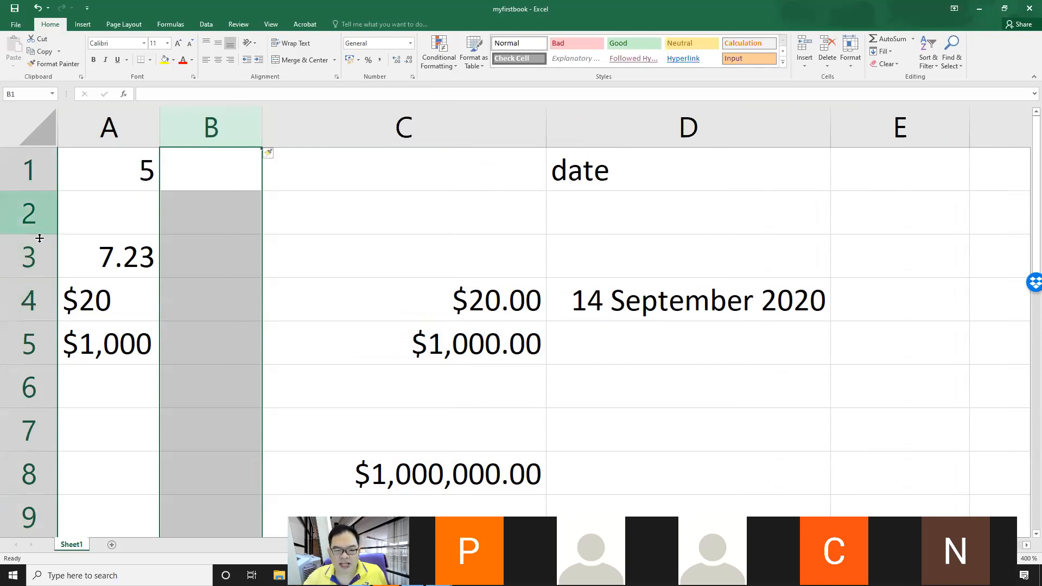
Step: Insert a new blank row above row 4
click(46, 302)
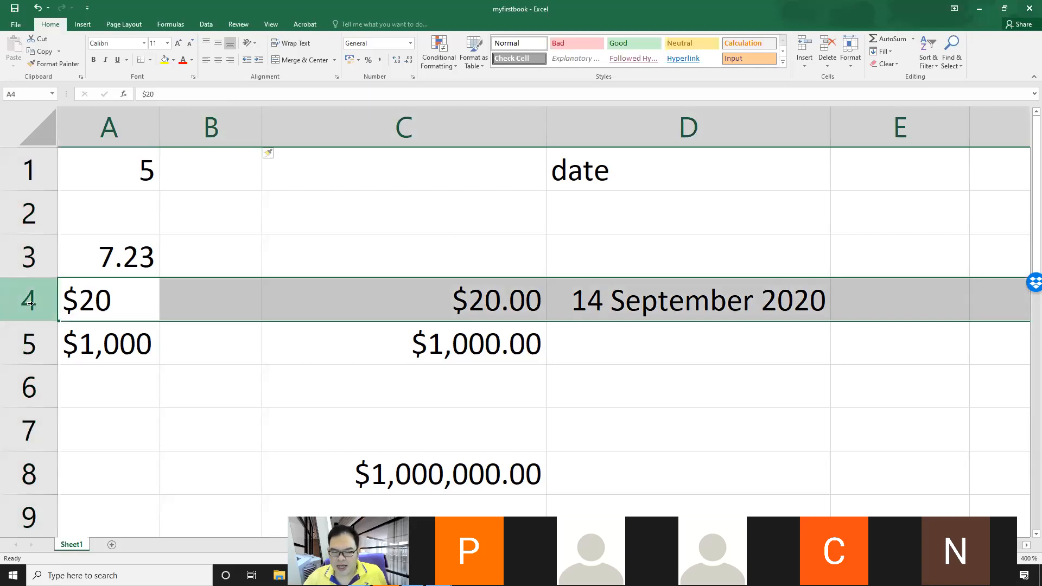
right_click(28, 302)
click(71, 376)
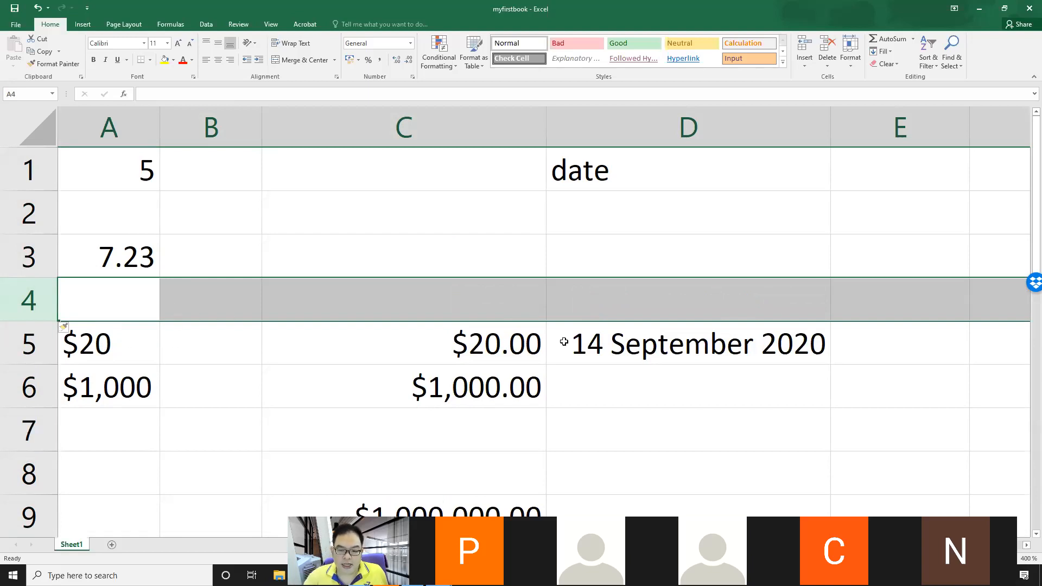
Step: Rename the worksheet tab as Test
click(526, 380)
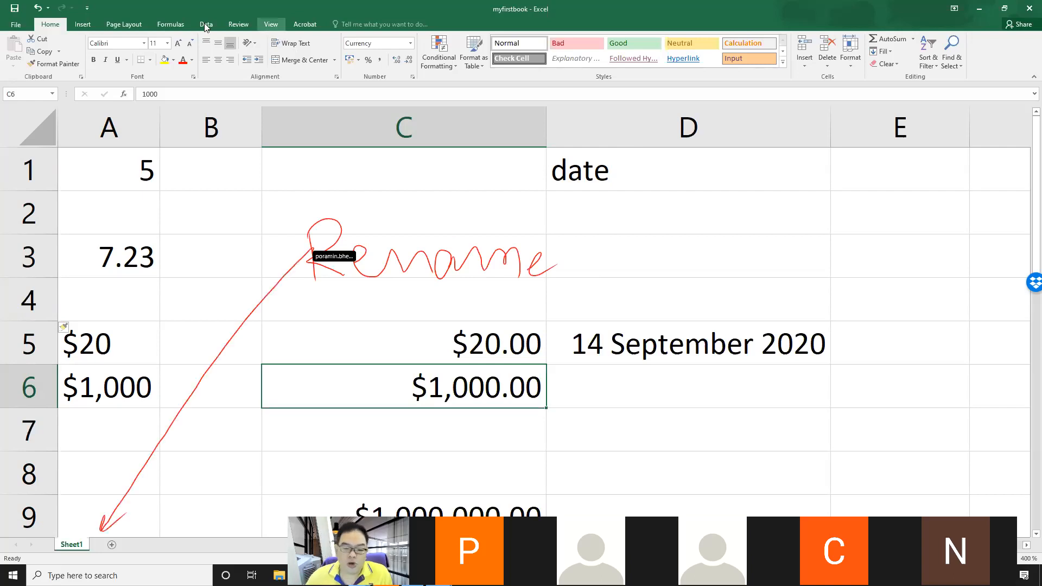
double_click(74, 545)
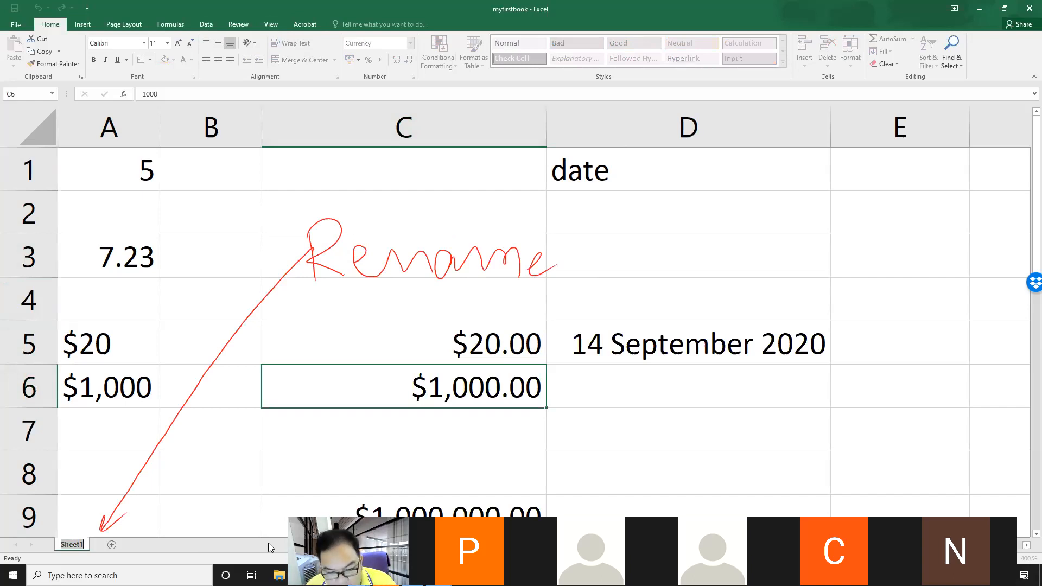
text(Test)
key(Return)
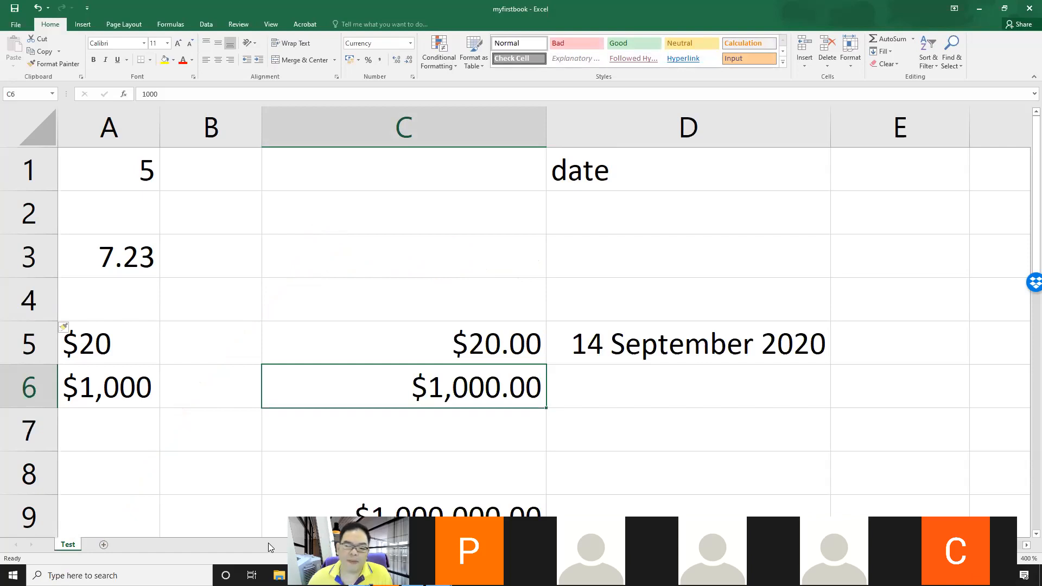
Step: Rename the worksheet again, appending 1 to make its name Test1
right_click(69, 548)
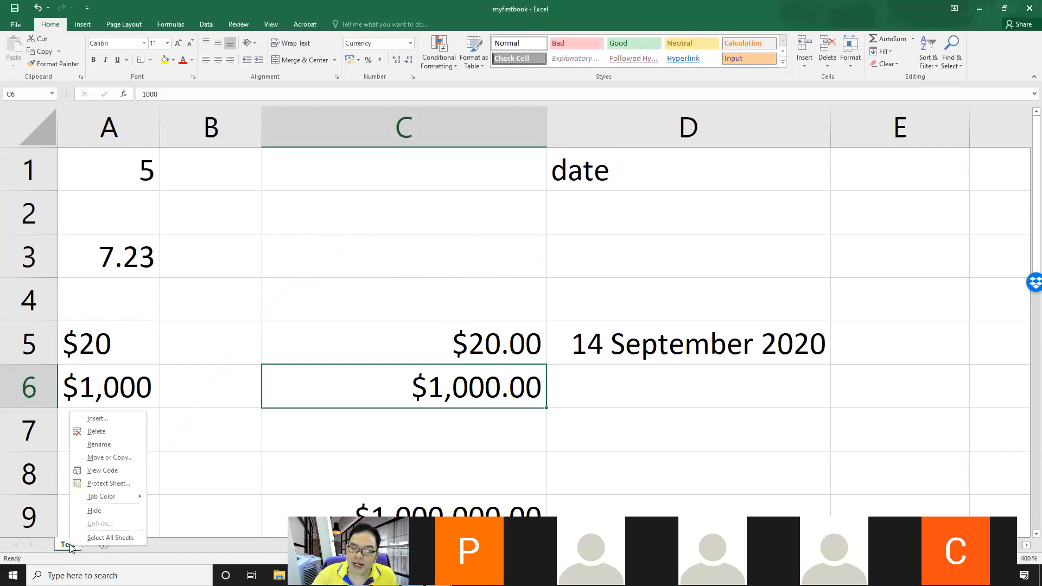
click(108, 444)
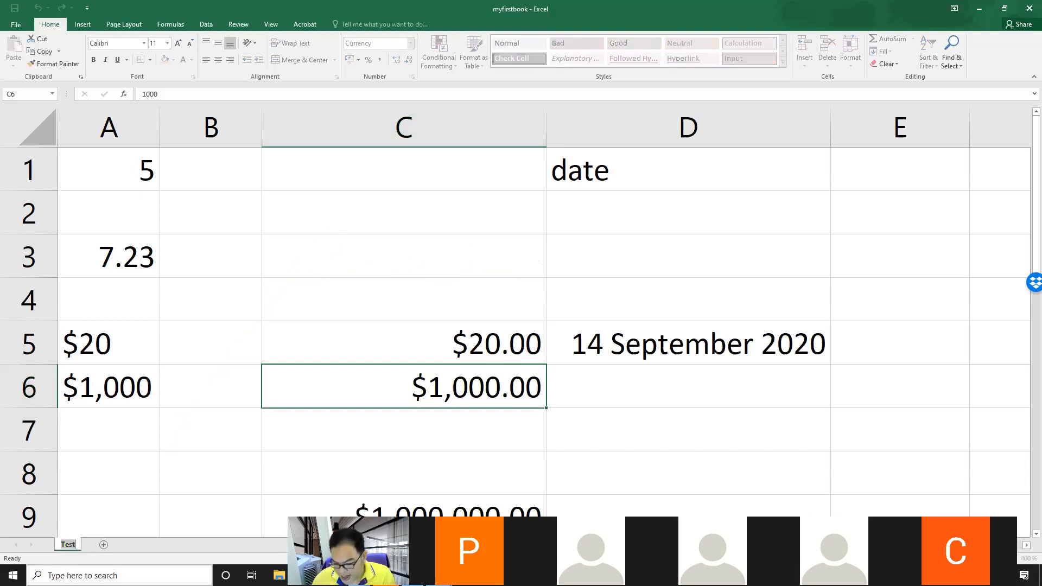
key(Right)
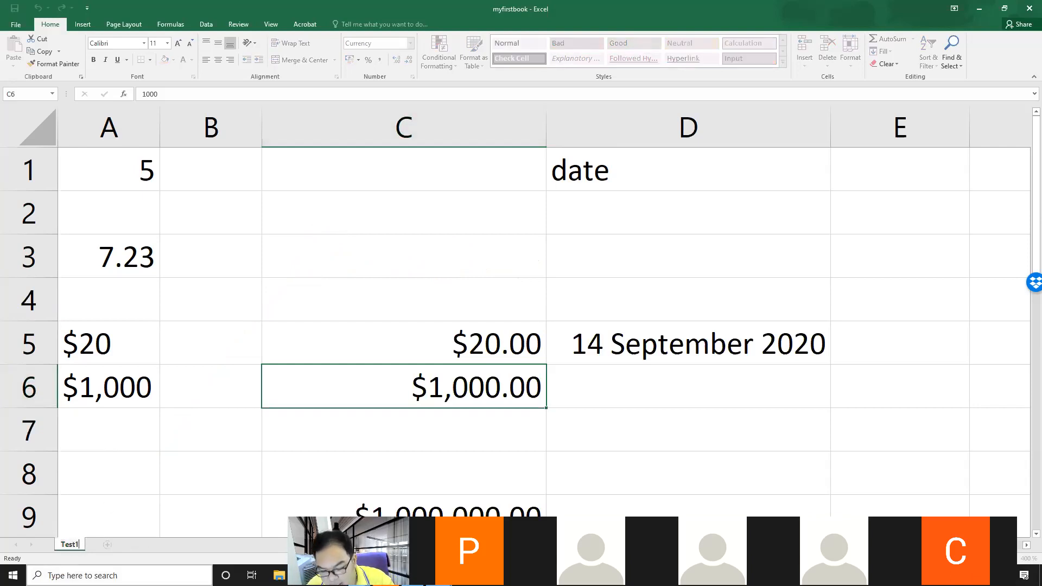
text(1)
key(Return)
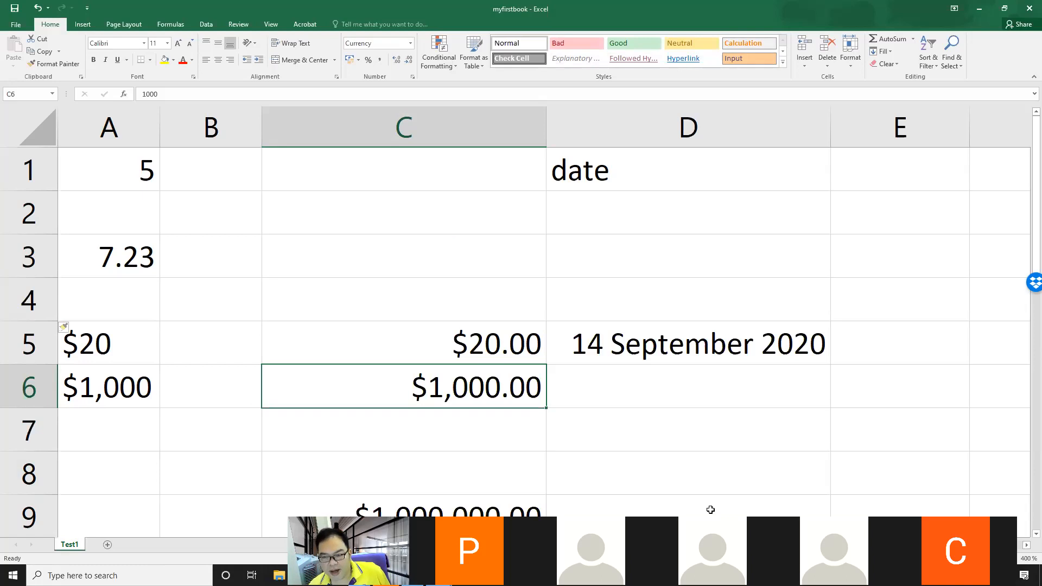
Step: Inspect the insert formatting options offered for the blank row 4
click(855, 318)
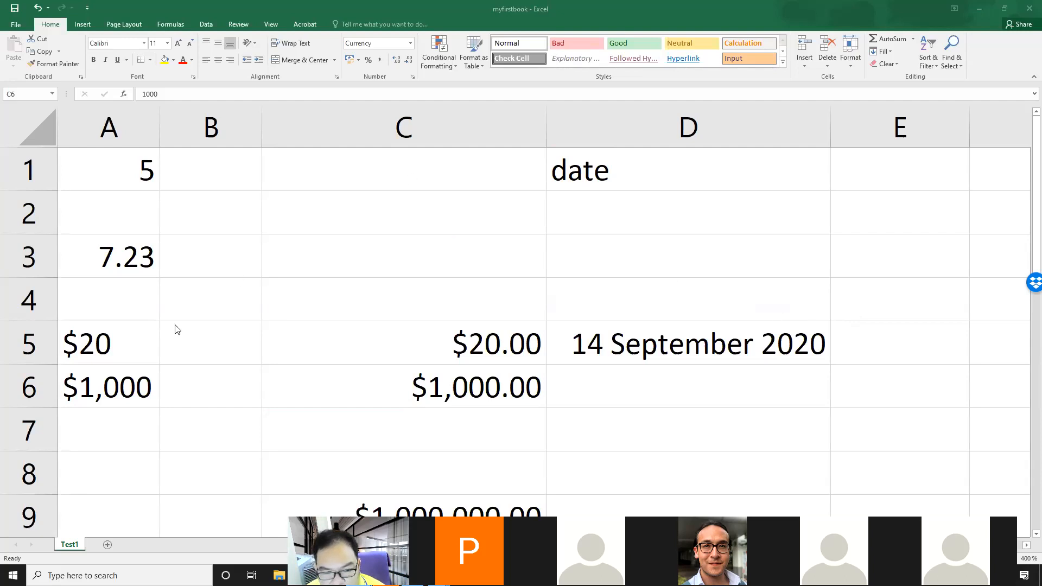
click(37, 298)
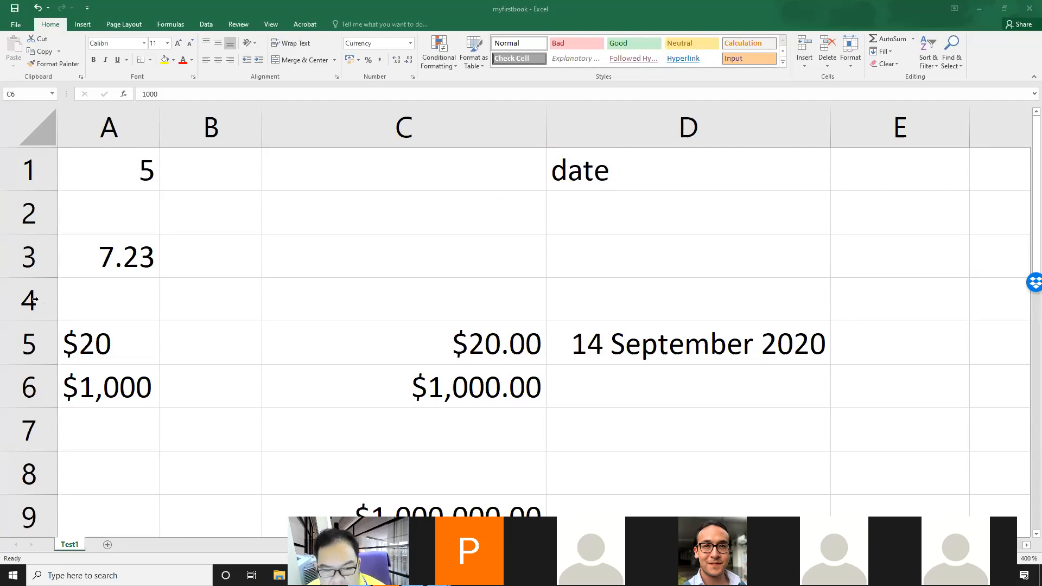
click(35, 299)
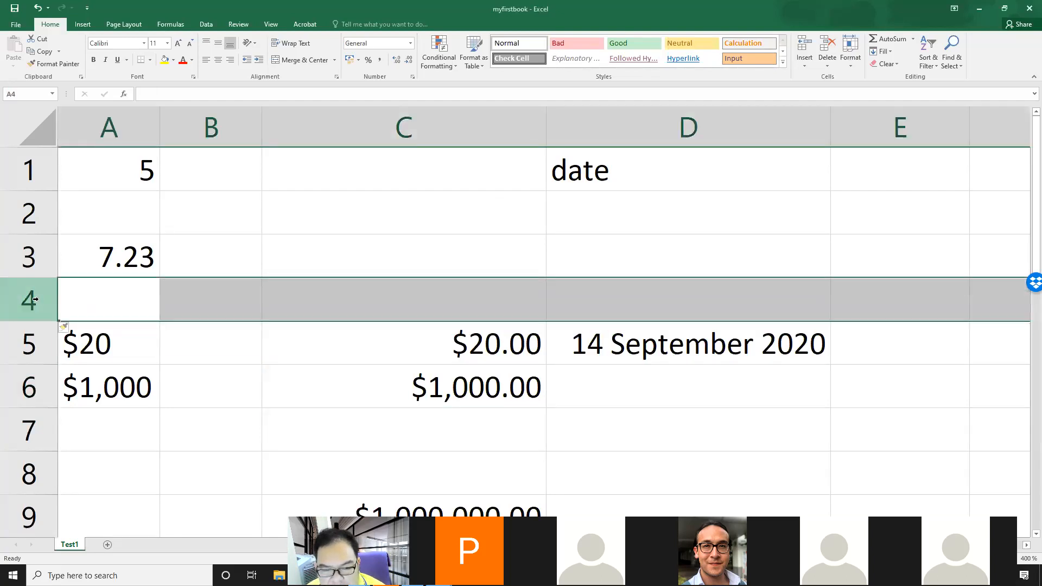
click(72, 328)
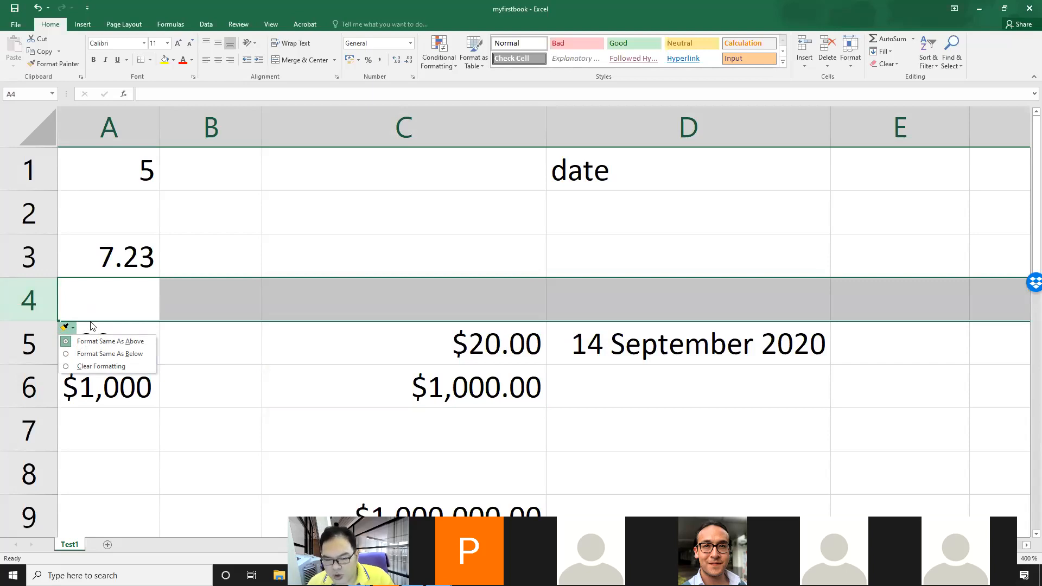
click(170, 338)
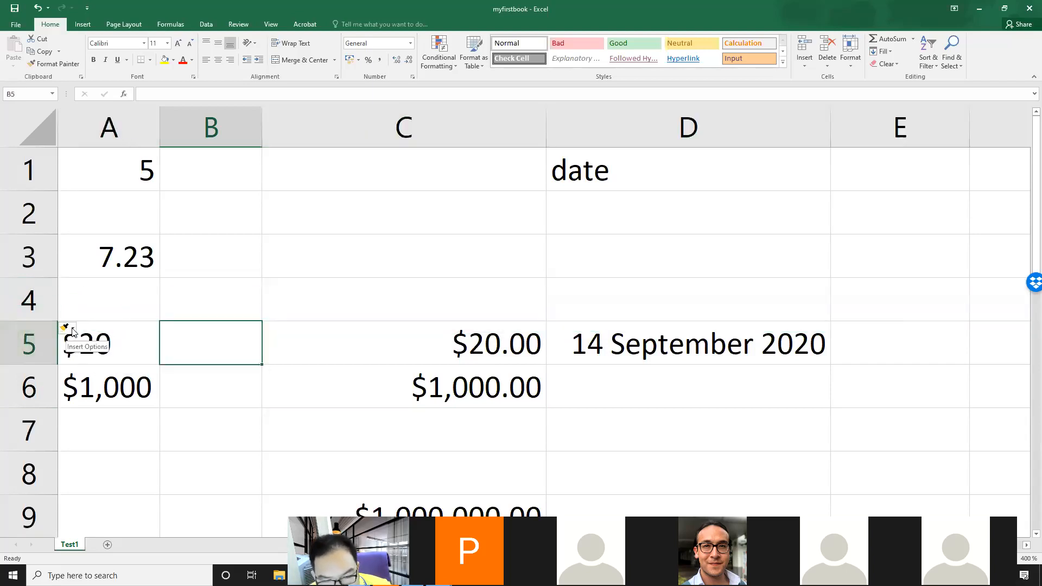
Step: Delete the blank row 4
click(28, 298)
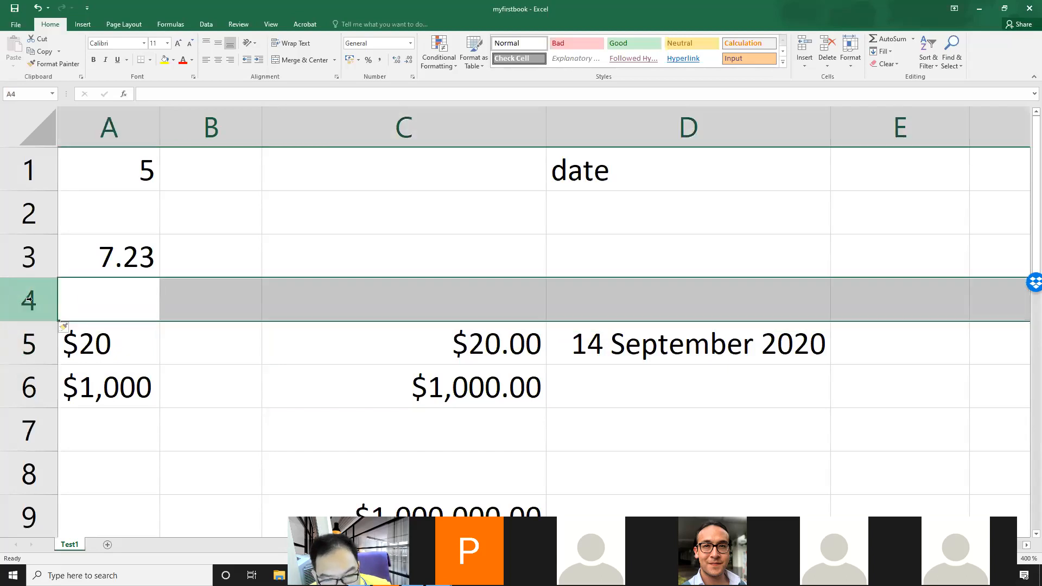
right_click(29, 297)
click(61, 388)
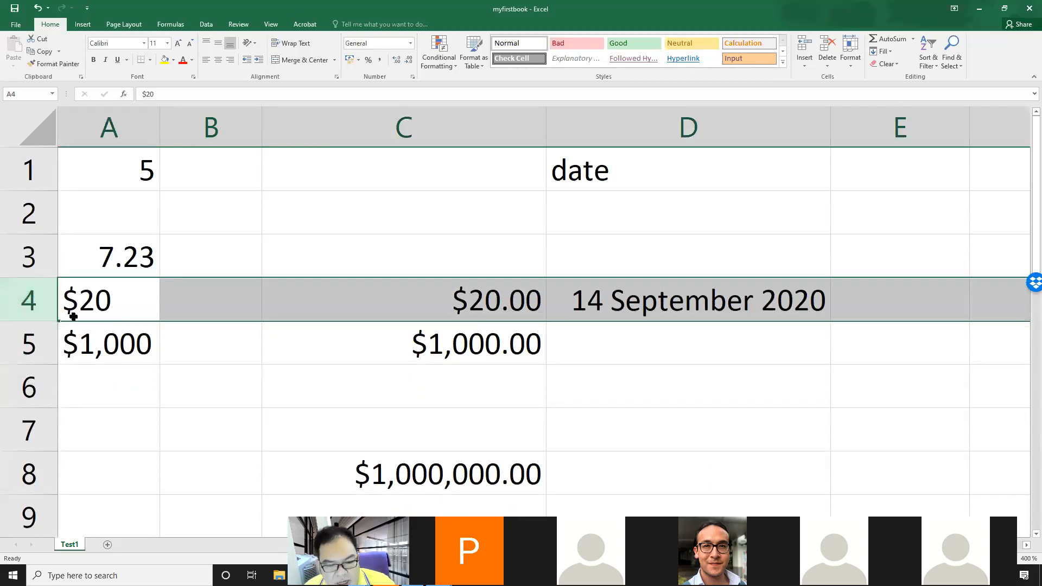
Step: Insert a blank row above row 4 again
right_click(34, 294)
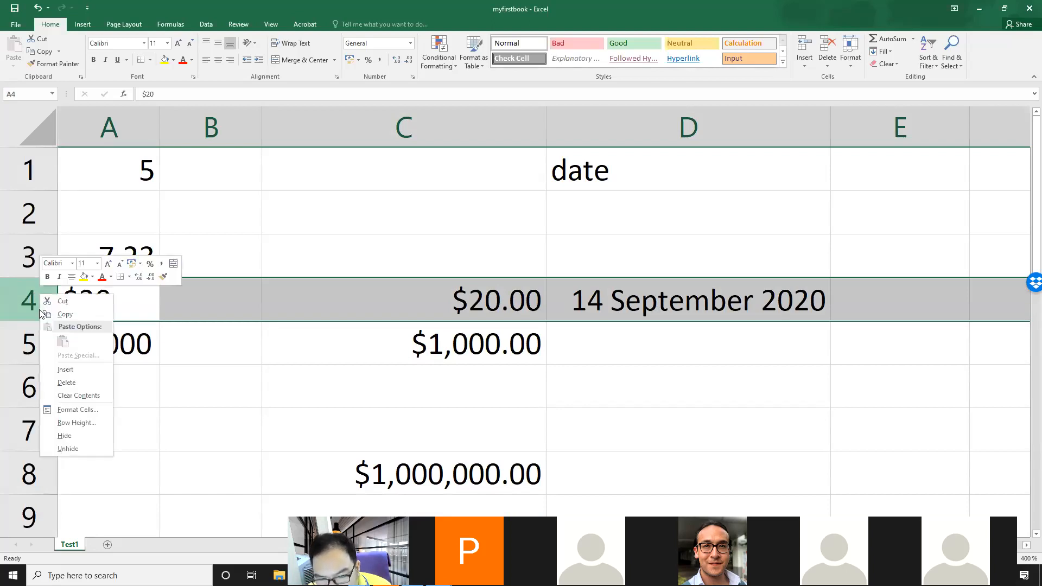
key(Escape)
key(ctrl+shift+plus)
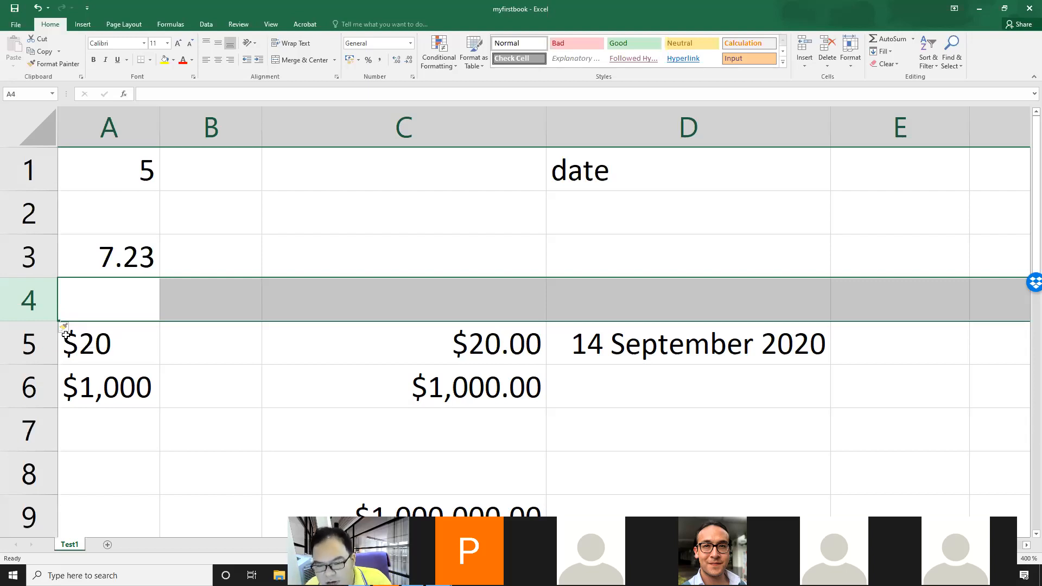
Step: Clear the formatting carried over into the inserted row 4
click(471, 304)
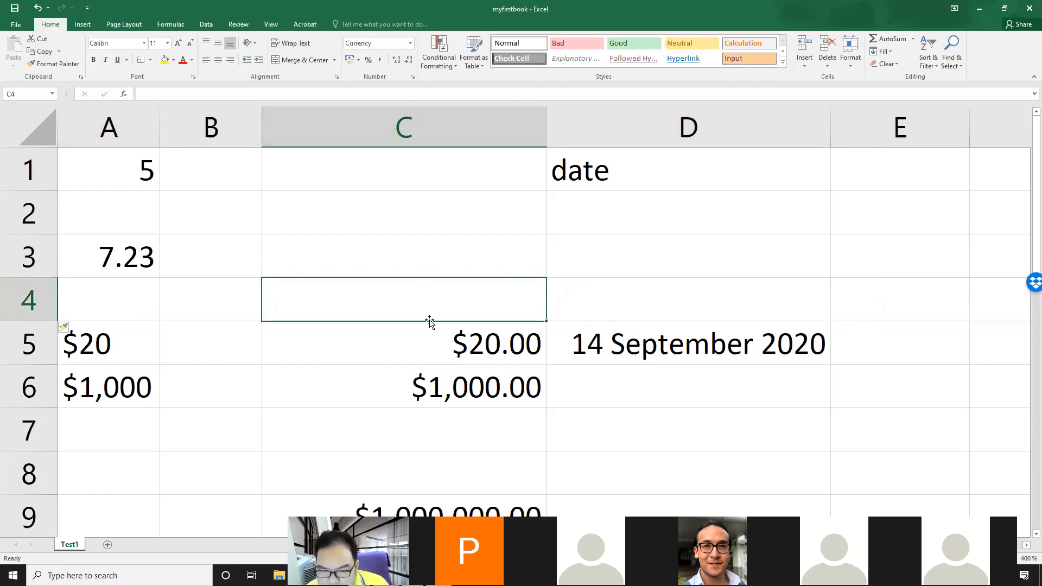
click(473, 347)
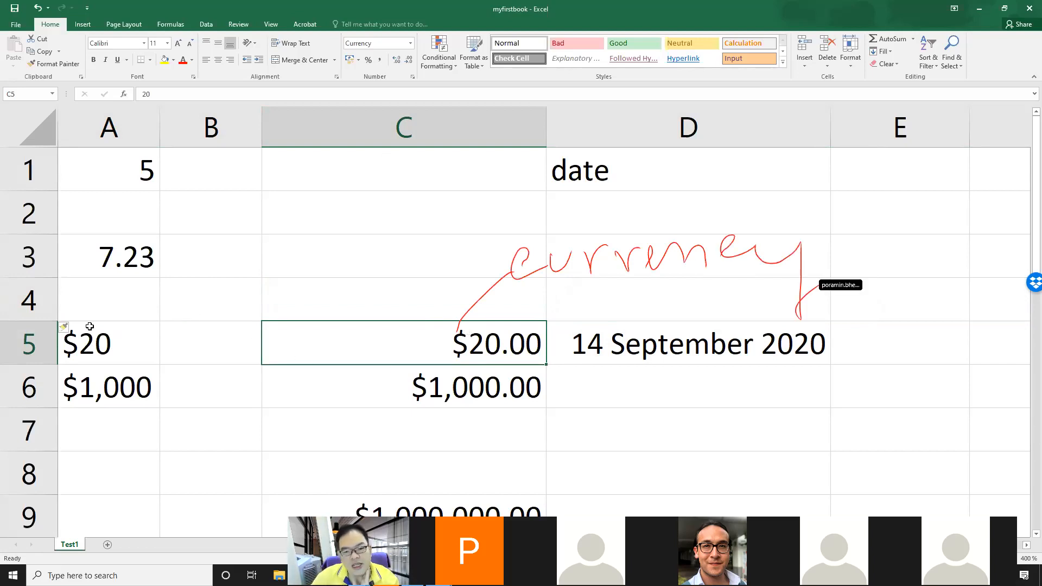
click(63, 328)
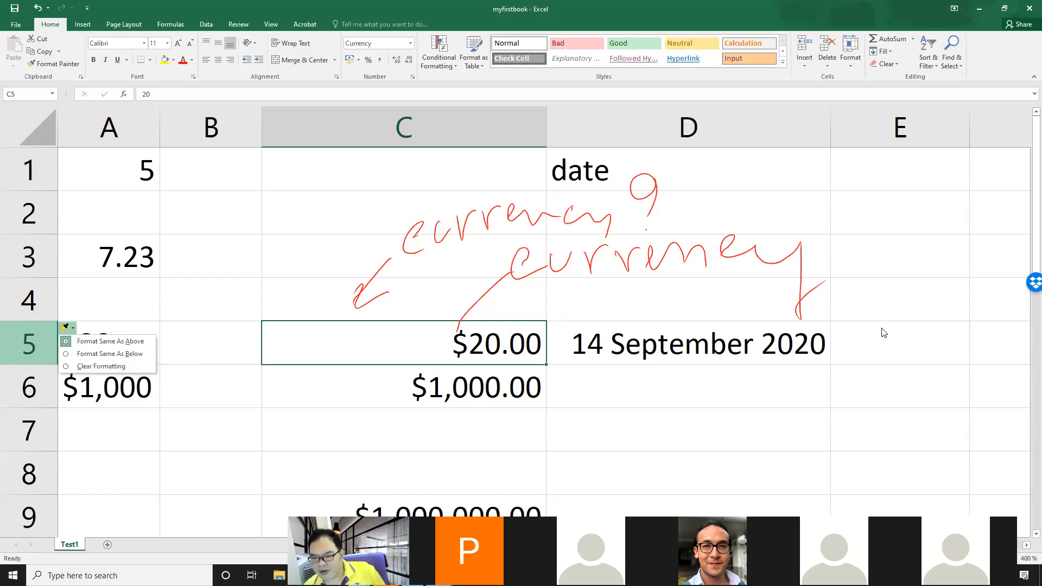
click(129, 366)
Step: Enter 20 in cell C4
click(517, 303)
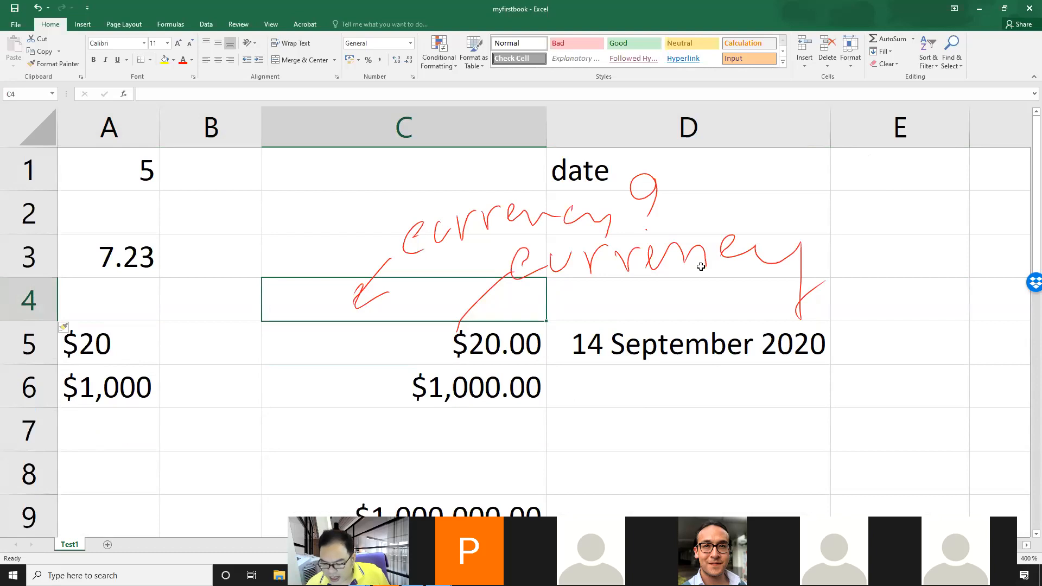
text(20)
key(Return)
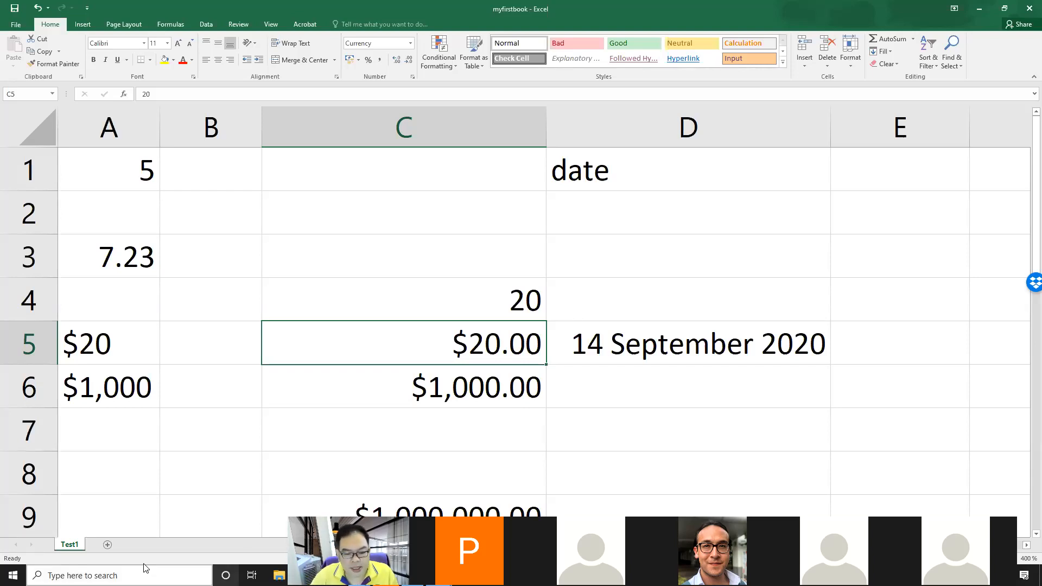
Step: Add a new worksheet and rename it Revenue 2019
click(107, 544)
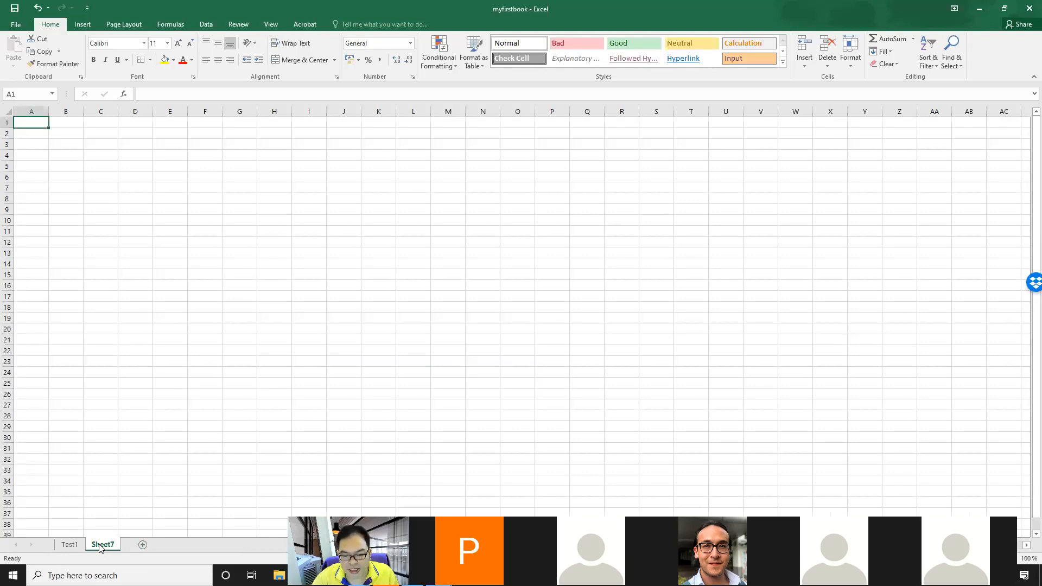
double_click(101, 548)
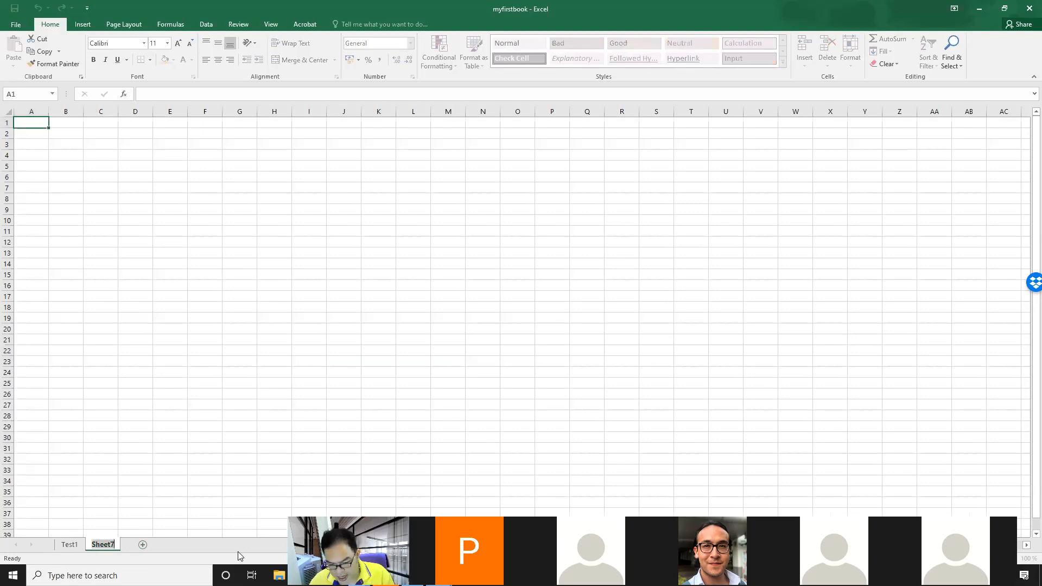
text(R)
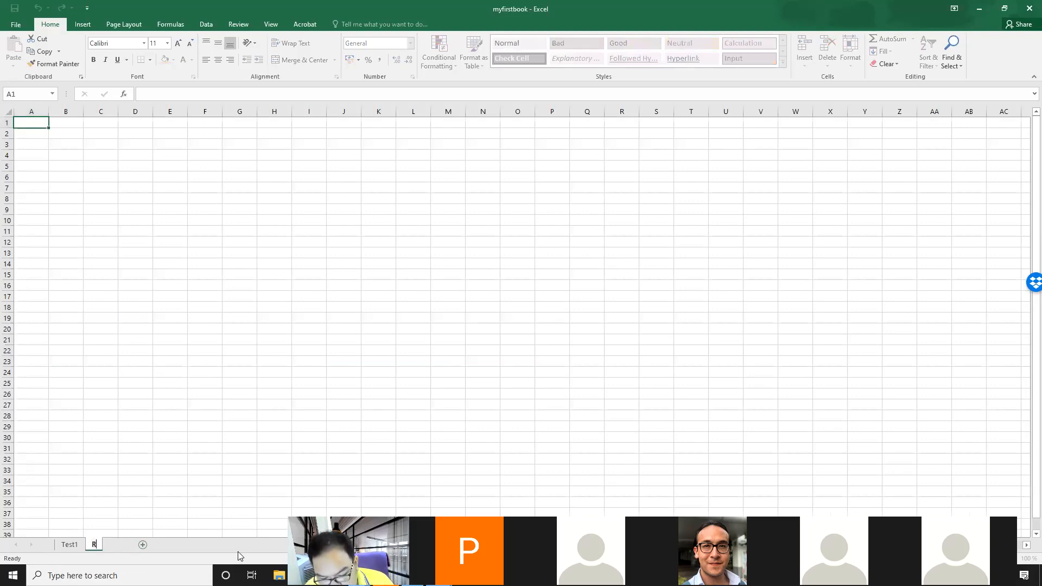
text(evenue 2019)
key(Return)
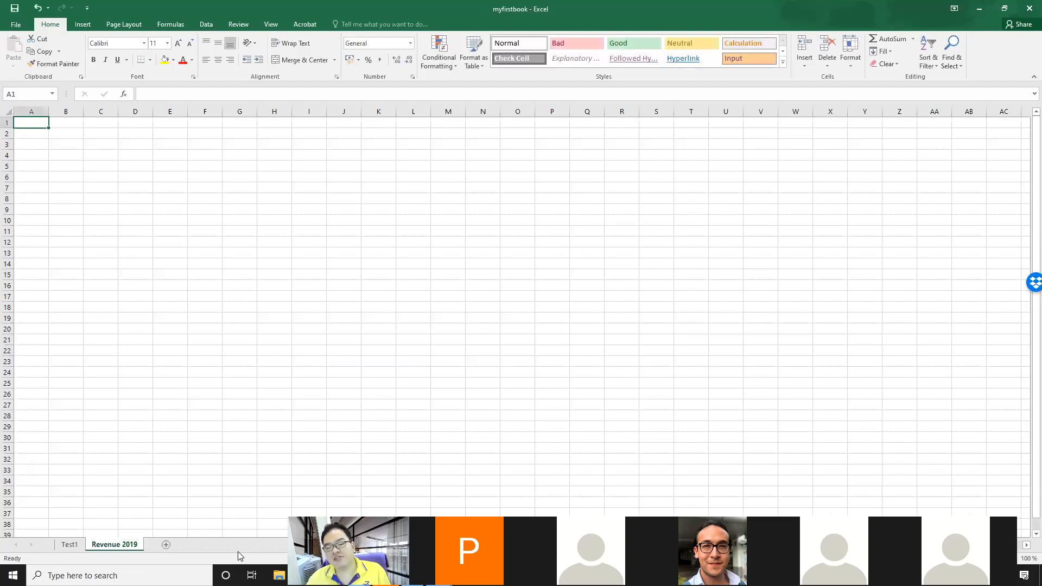
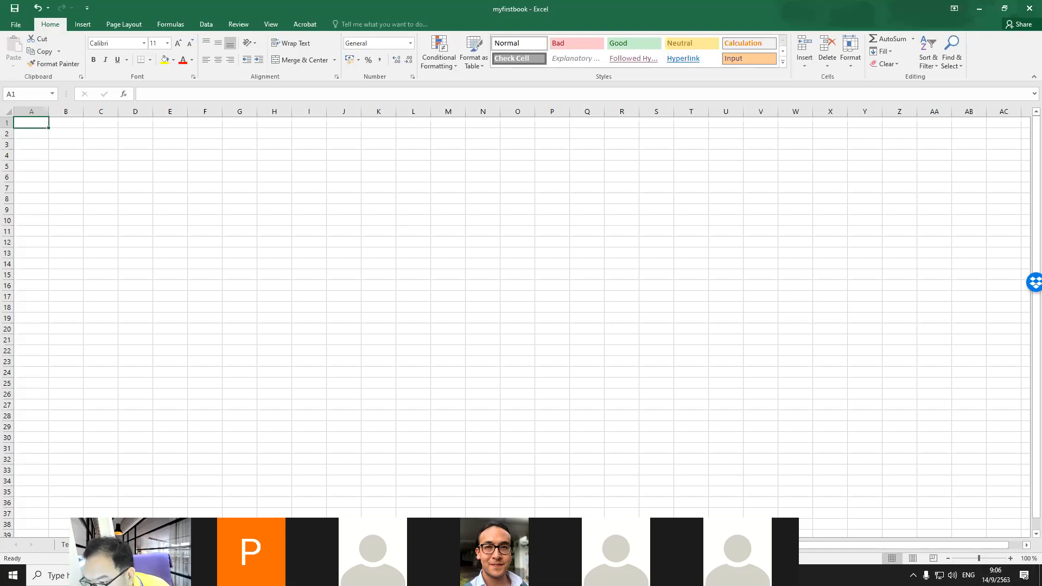
Step: Enter the title Revenue of ABC company from January to December 2019 in cell A1
mouse_move(978, 565)
mouse_down()
mouse_move(998, 564)
mouse_move(975, 565)
mouse_move(986, 562)
mouse_up()
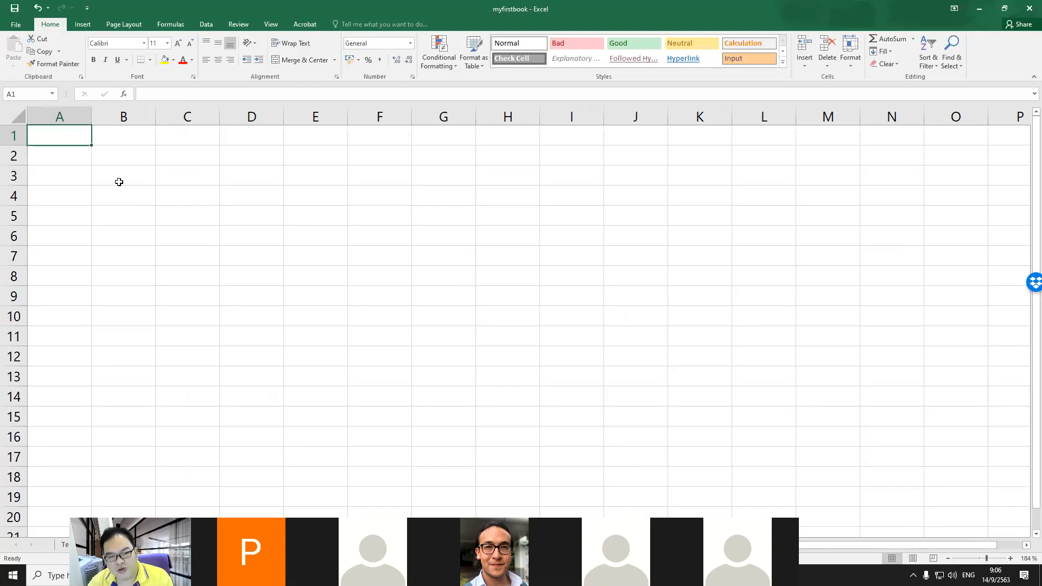
click(67, 153)
click(65, 138)
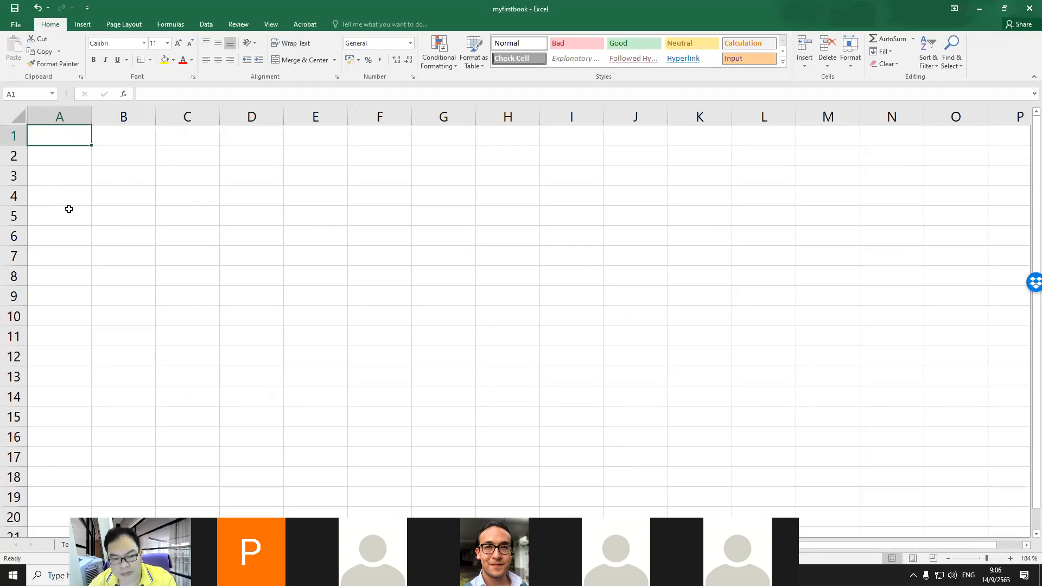
scroll(70, 209, up, 4)
scroll(69, 209, up, 4)
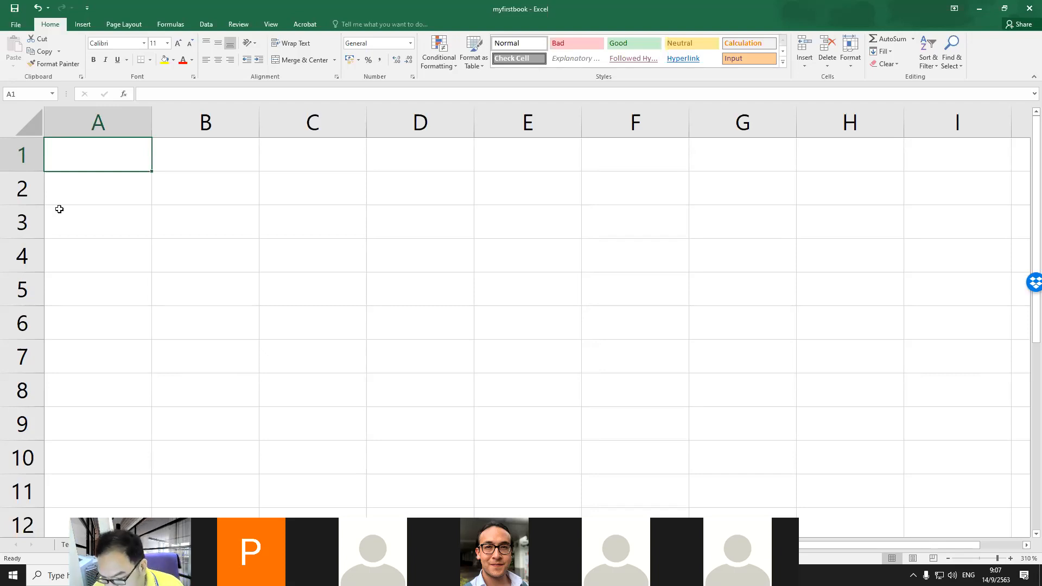
key(Down)
key(Up)
text(Reve)
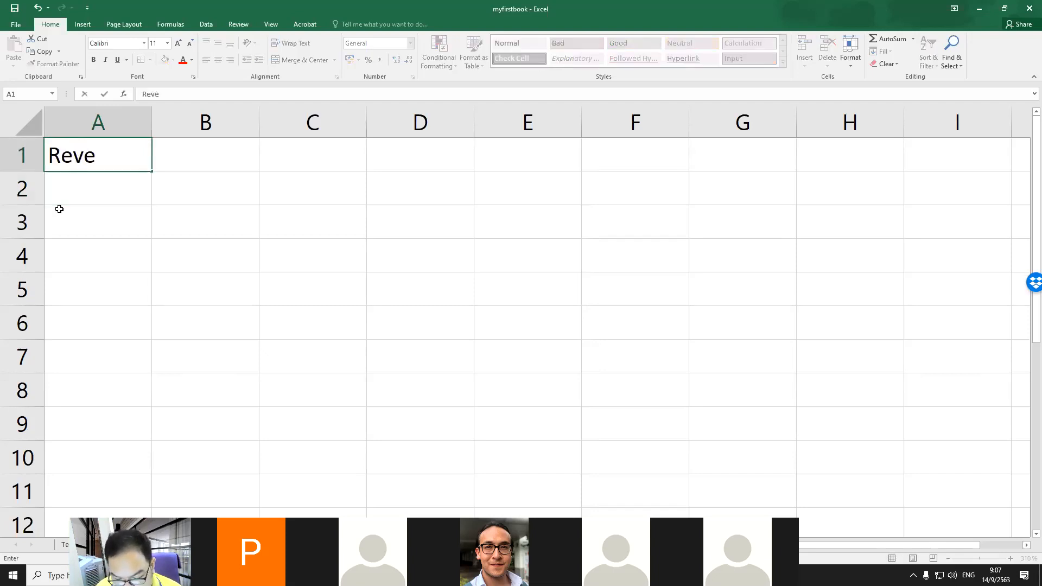
text(nue of)
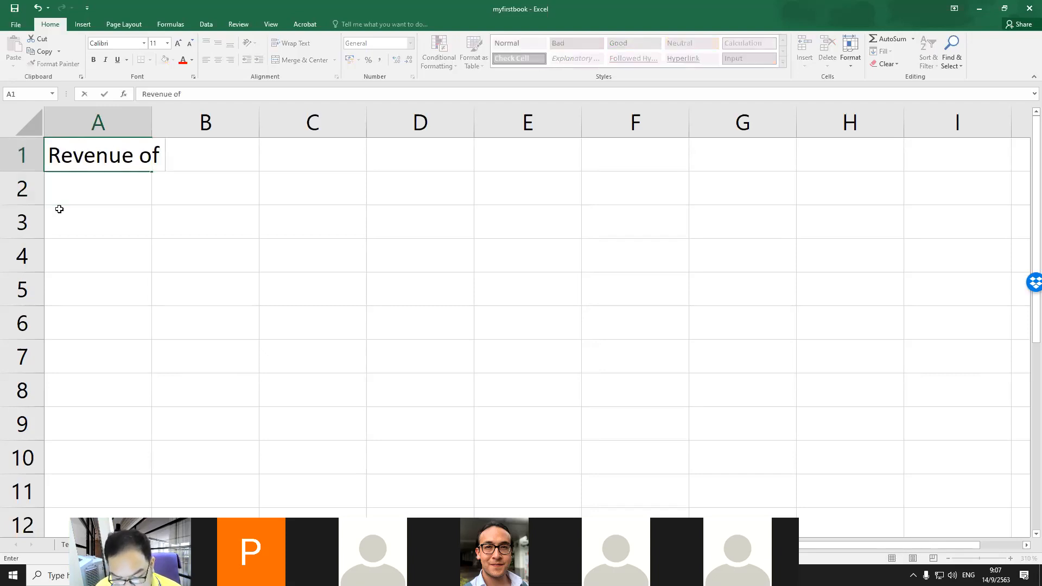
text( ABC company)
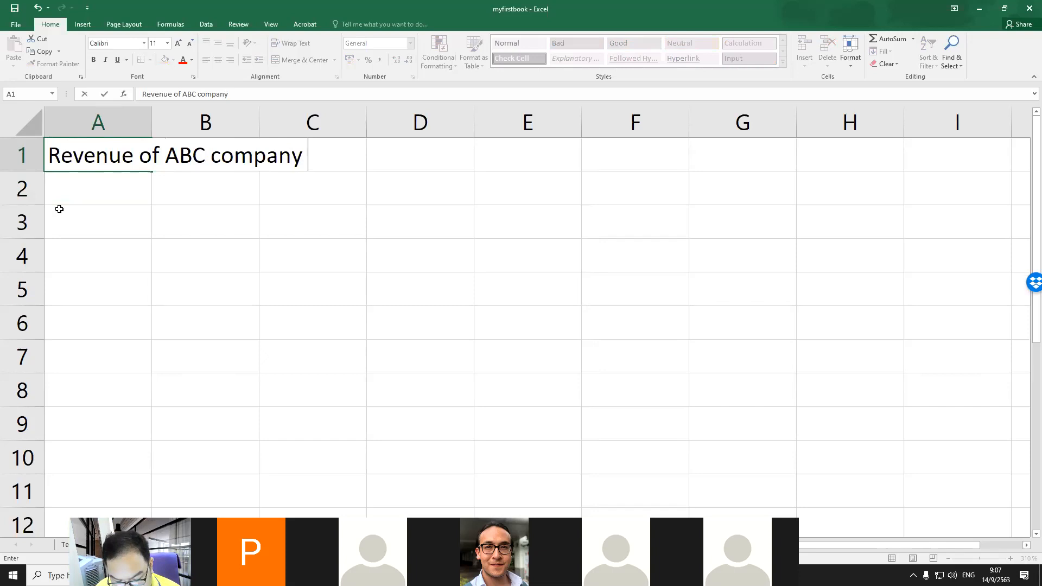
text( from )
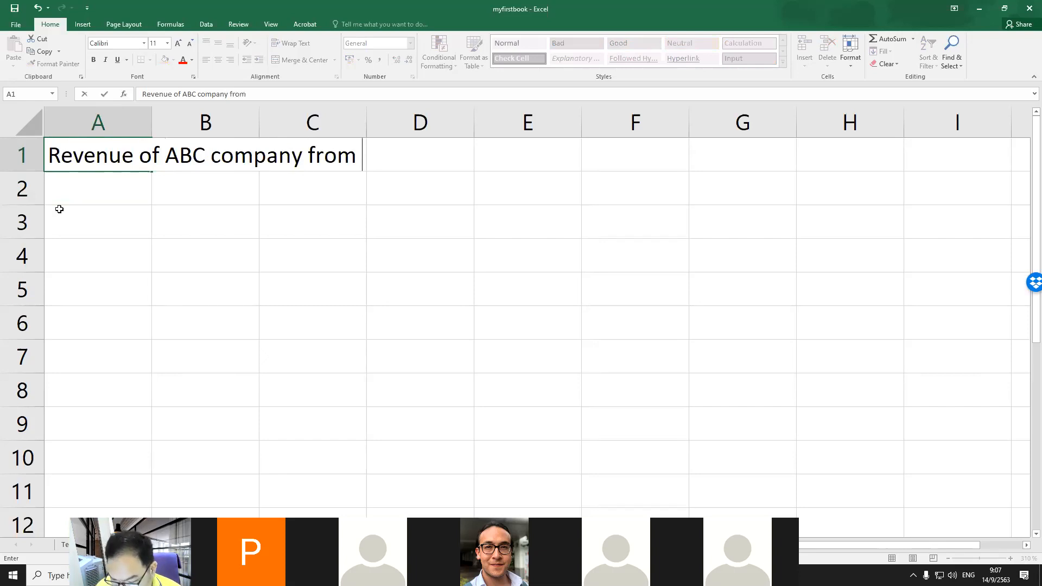
text(Janu)
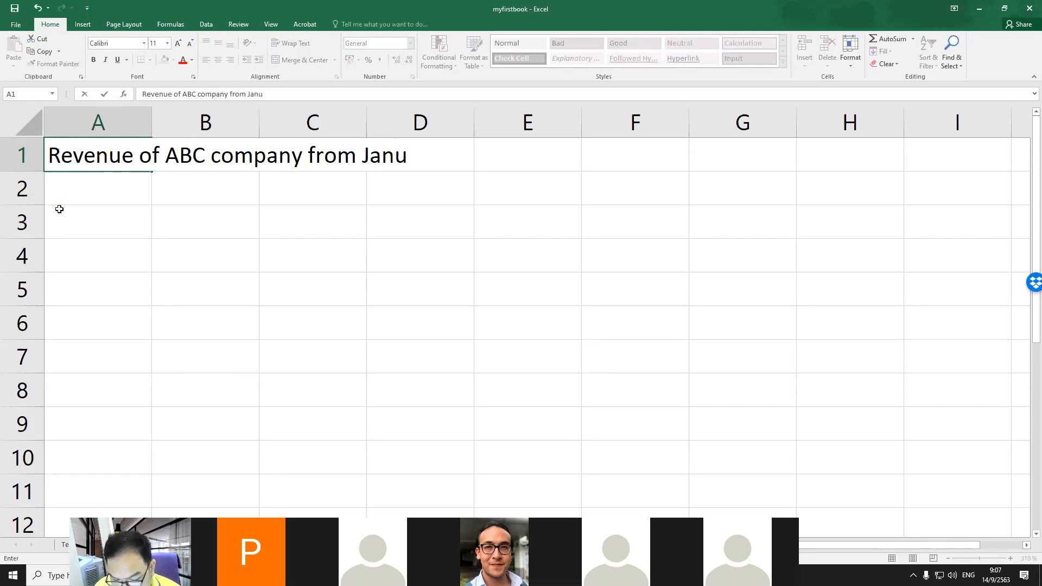
text(ary to)
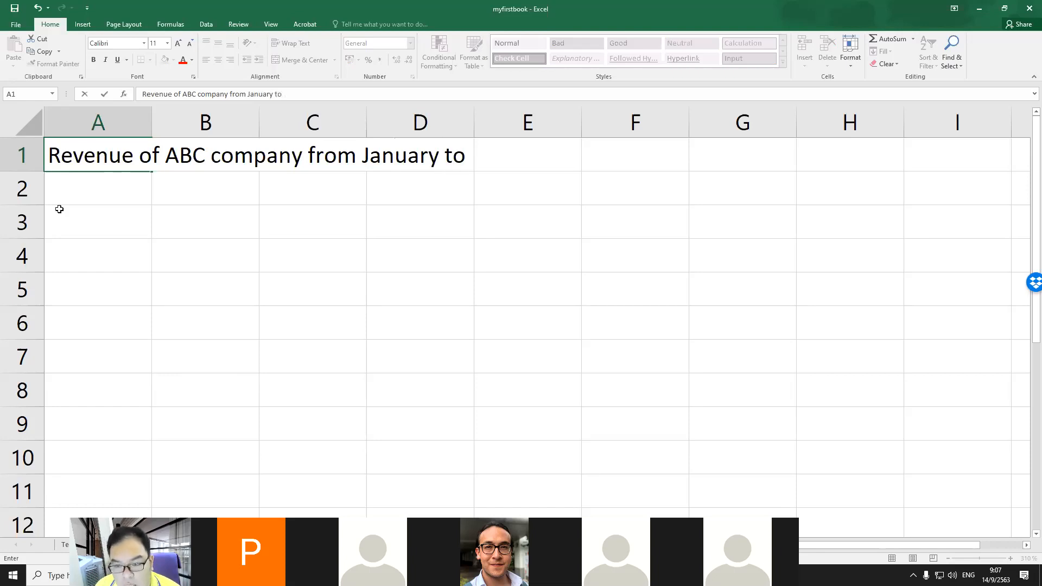
text( Decem)
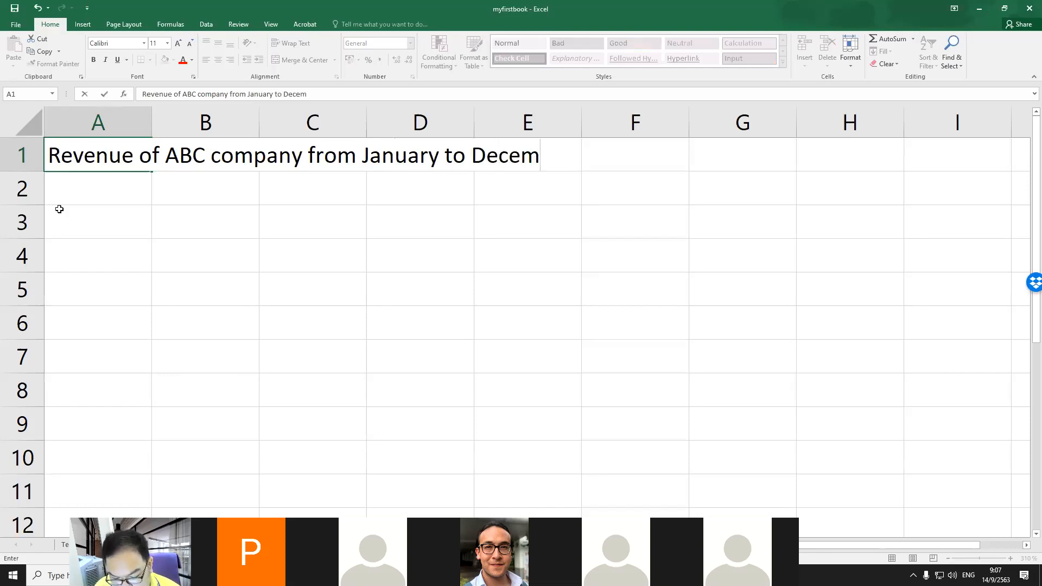
text(ber 2019)
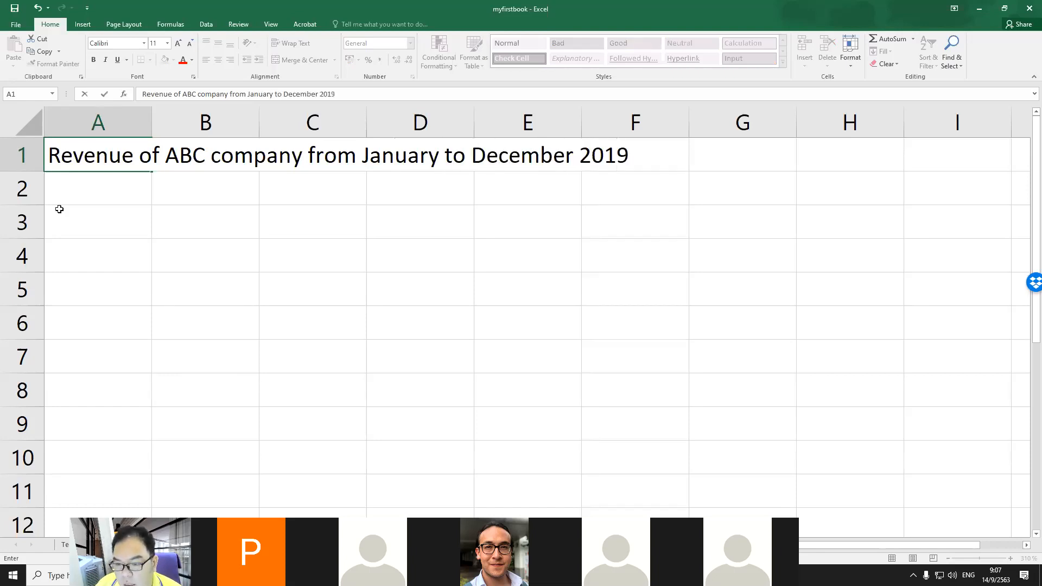
key(Return)
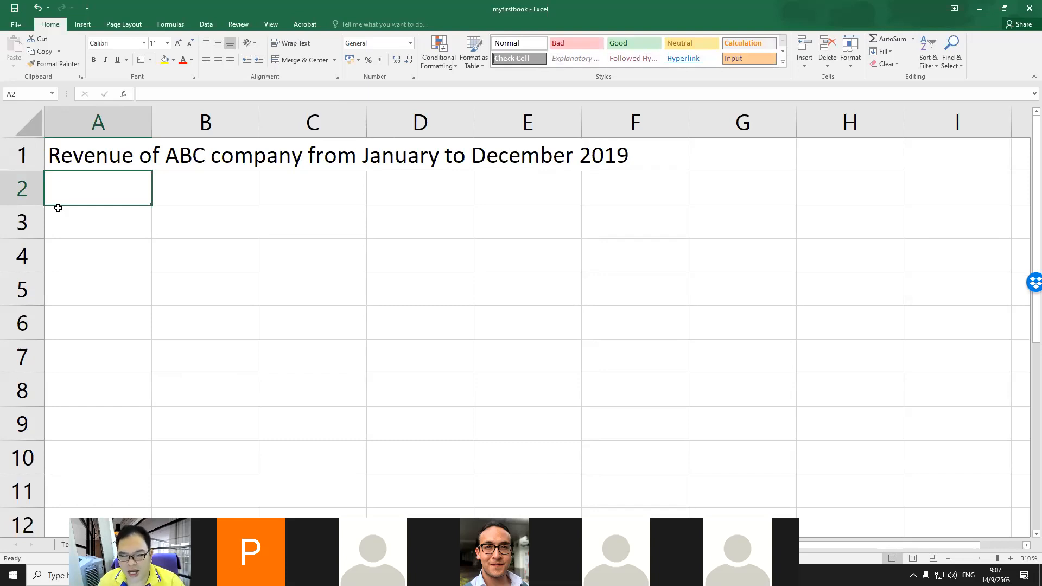
Step: Enter the column heading Month in cell A3
key(Up)
key(Right)
key(Left)
key(Down)
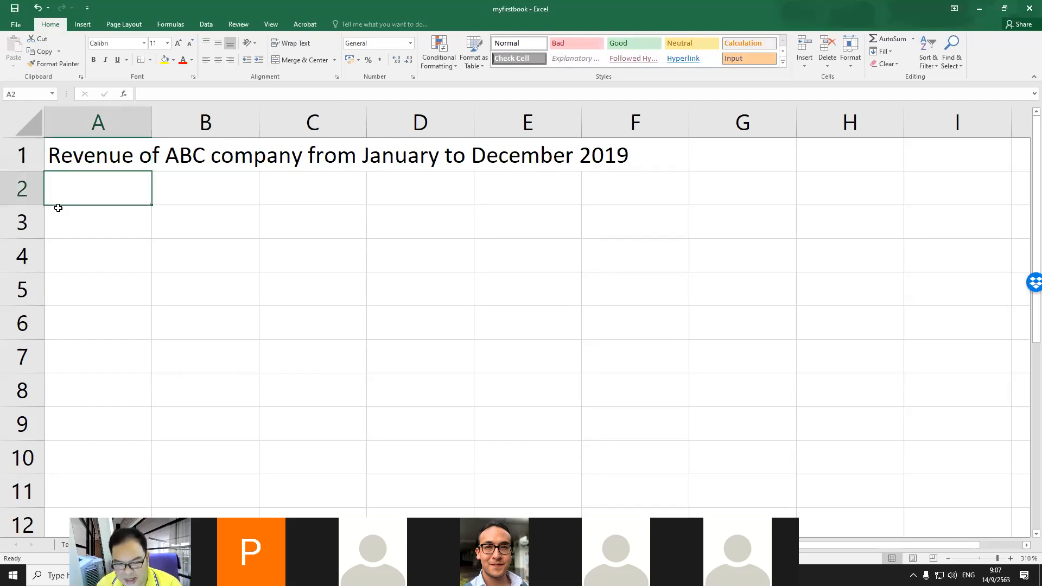
key(Down)
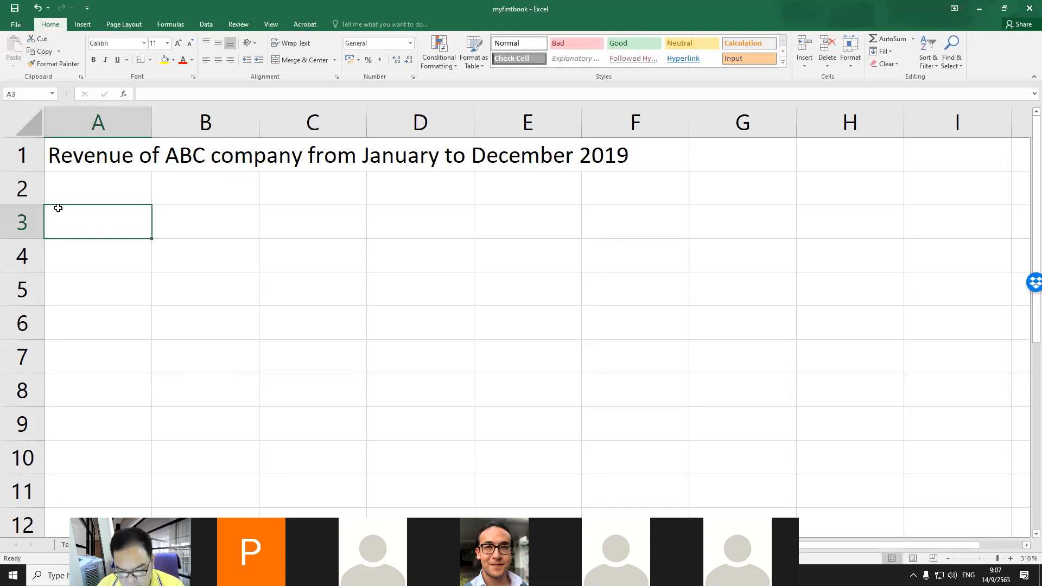
text(Month)
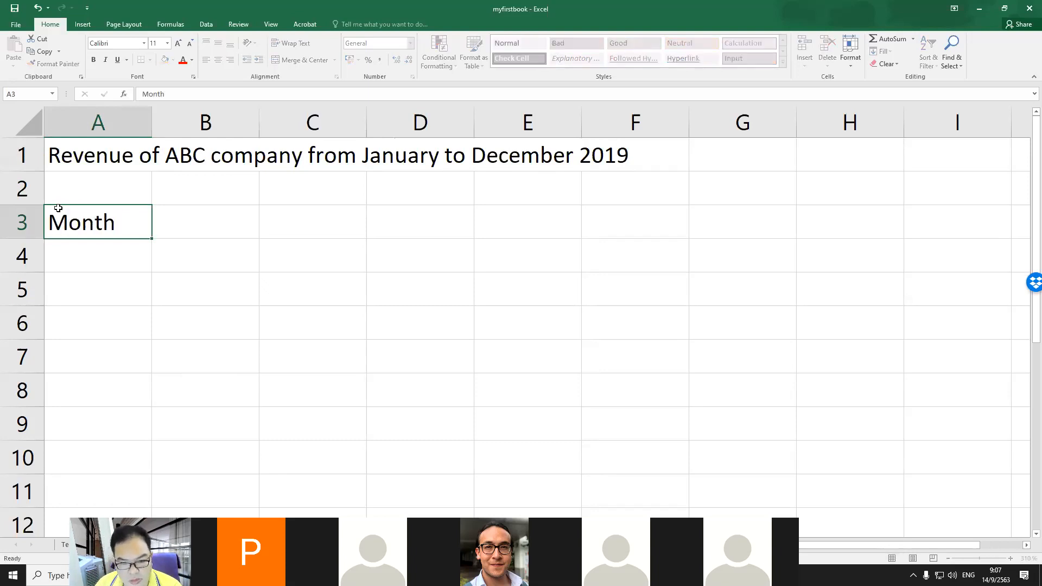
Step: Enter the heading Revenue (In US $) in cell B3
key(Right)
text(Revenue)
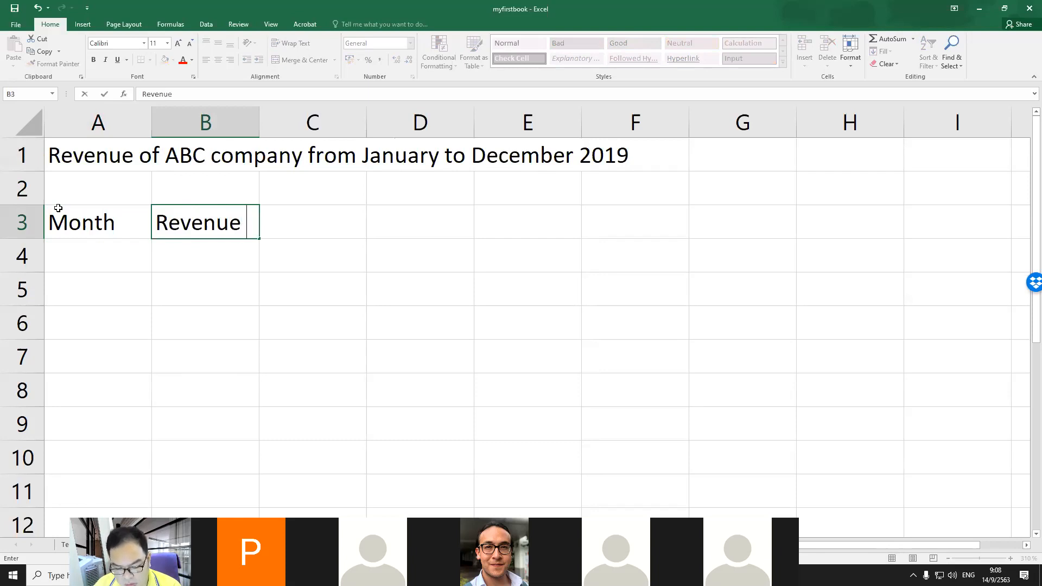
text( ()
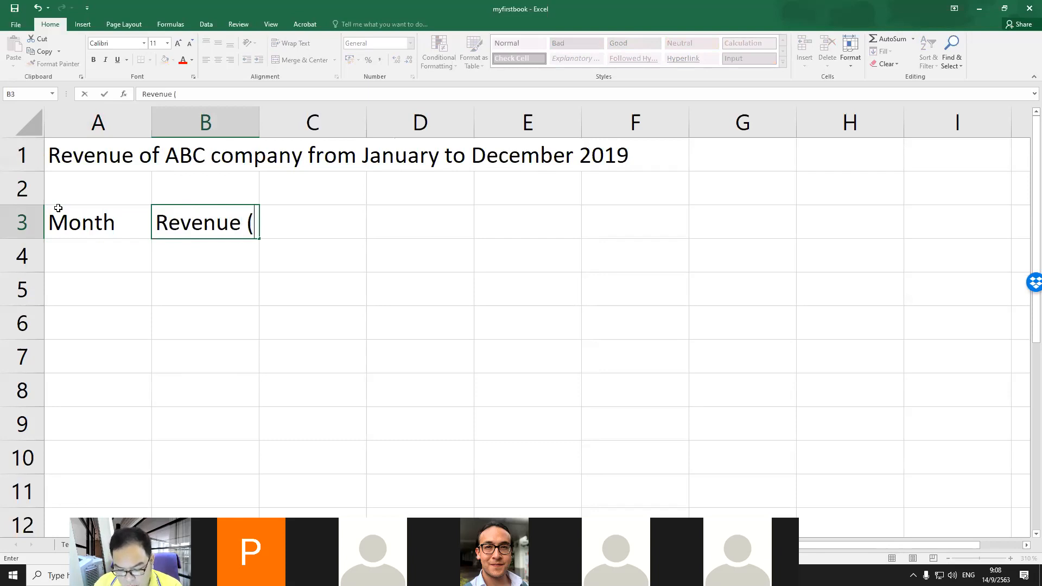
text(In US $))
key(Return)
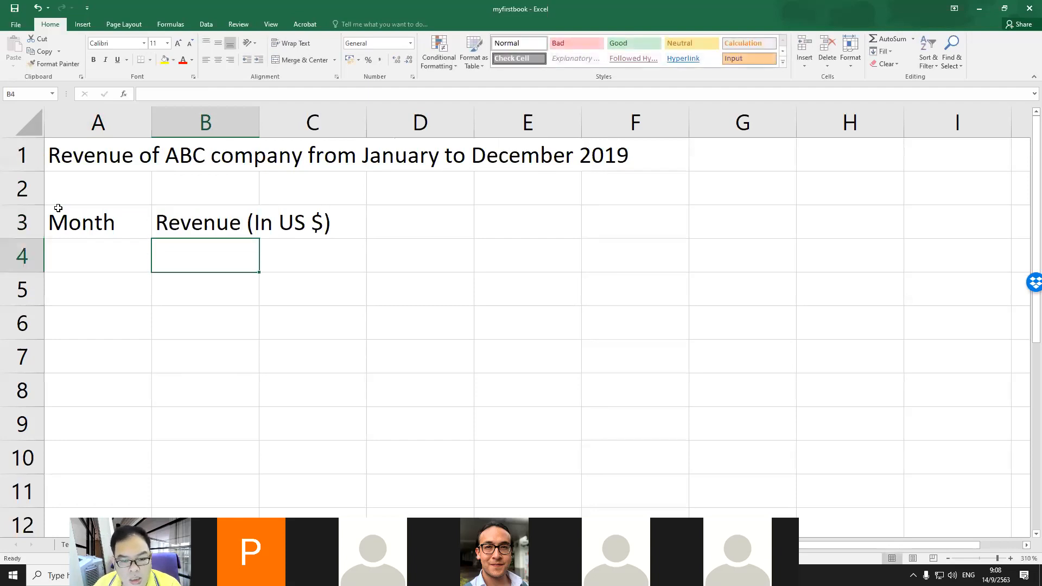
Step: Enter January and February in cells A4 and A5
key(Left)
text(January)
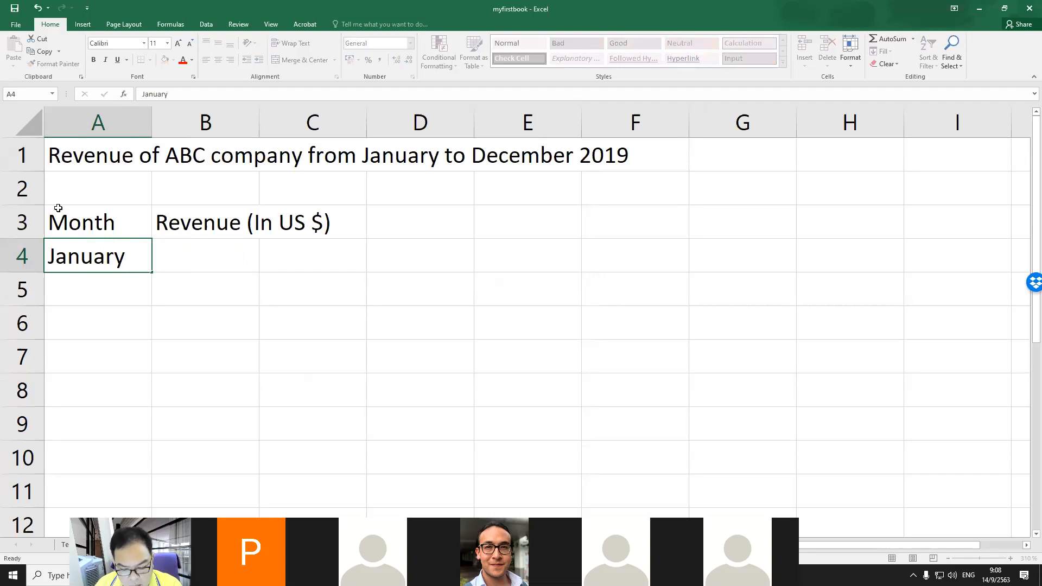
key(Return)
text(February)
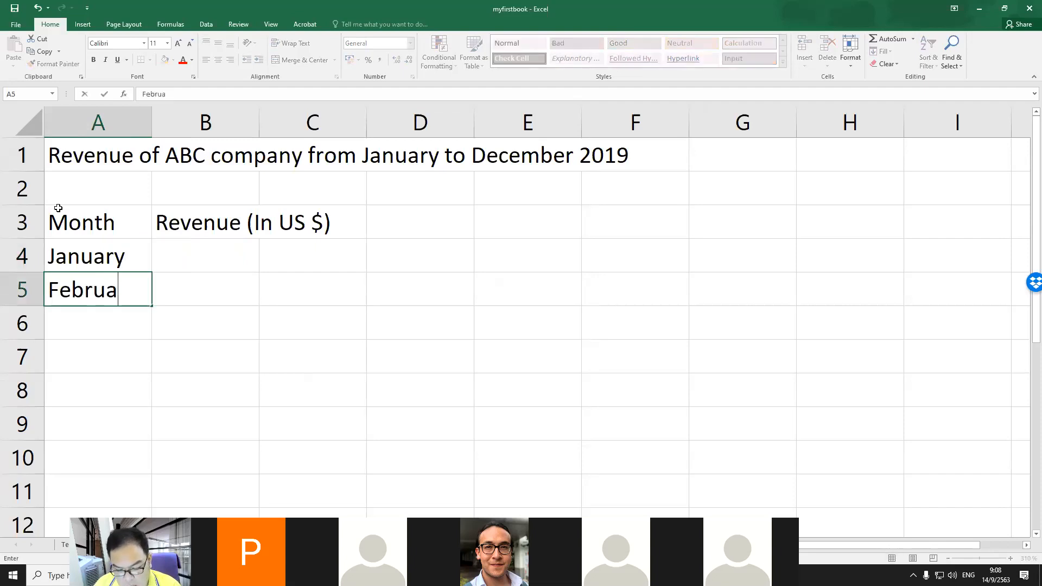
key(Return)
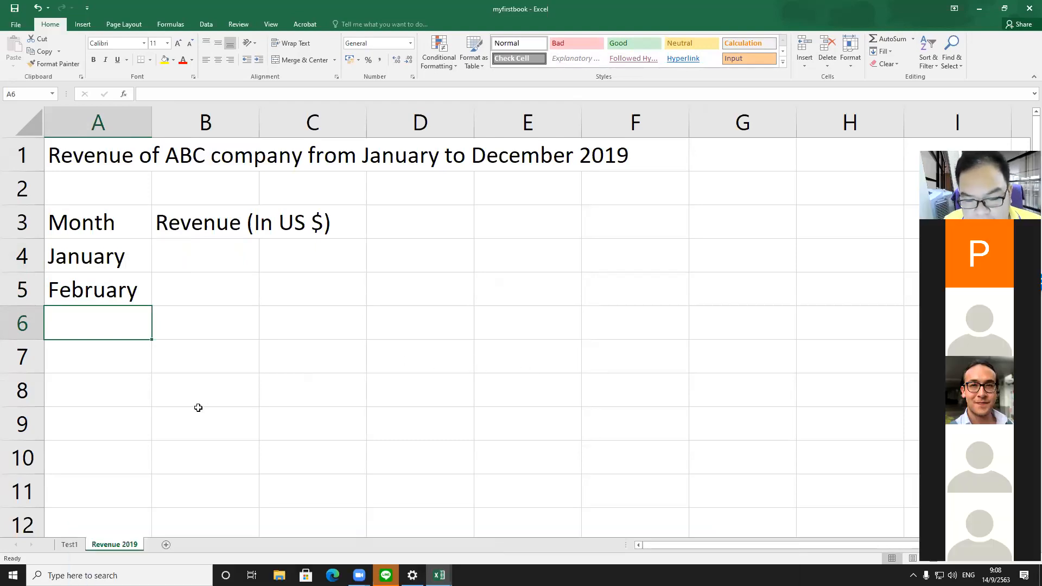
Step: Autofill the month series from A4:A5 down to row 15 to reach December
scroll(198, 408, down, 1)
scroll(216, 396, up, 1)
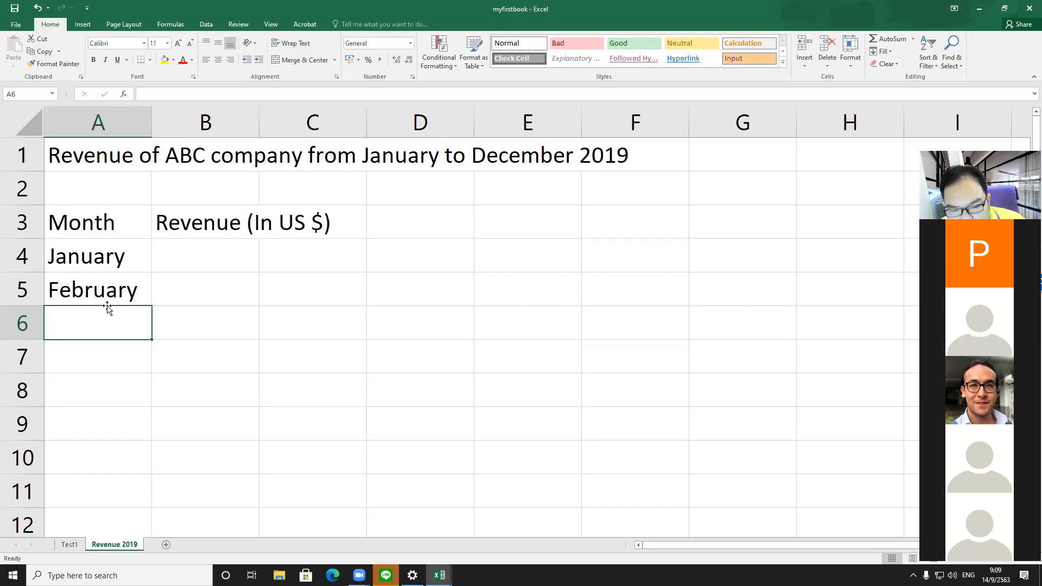
drag(126, 258, 127, 283)
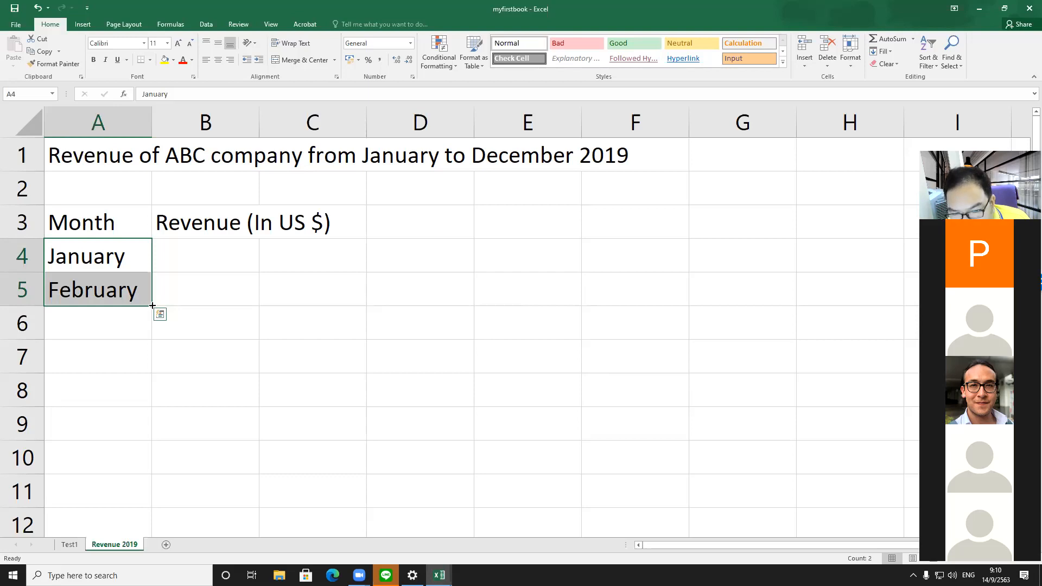
drag(151, 306, 152, 326)
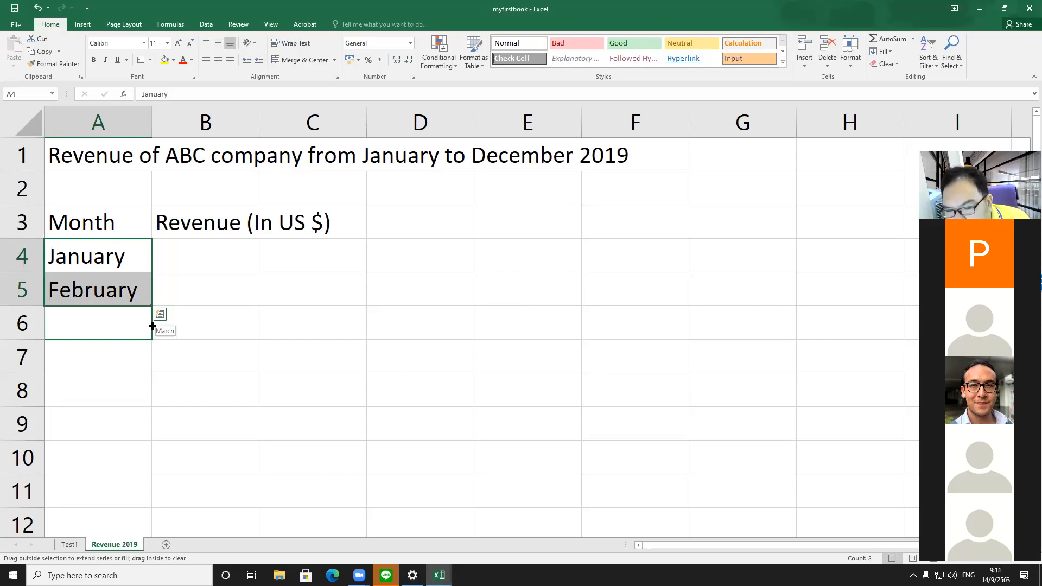
drag(152, 326, 113, 428)
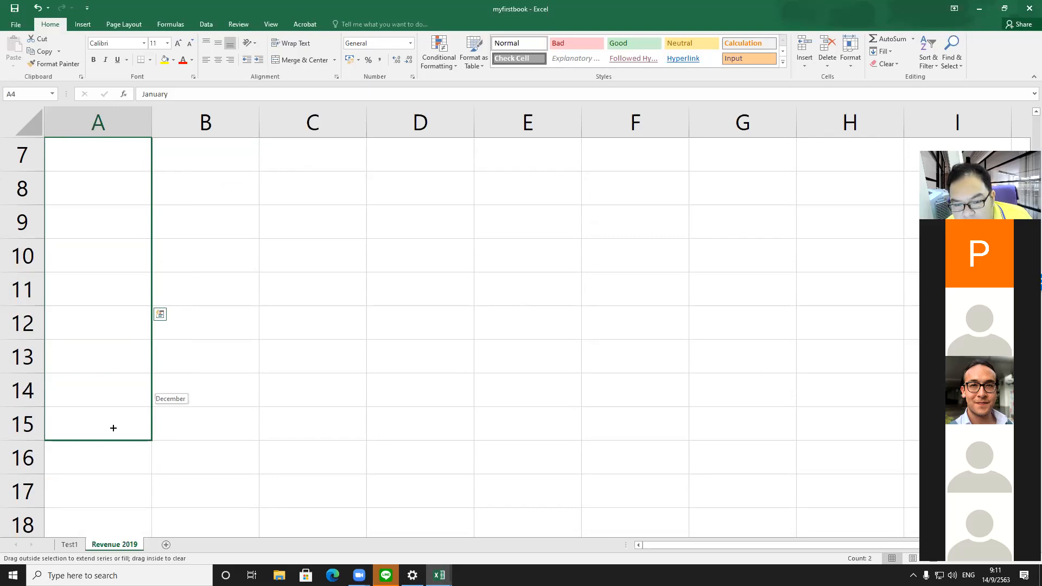
mouse_move(113, 428)
mouse_down()
mouse_move(116, 499)
mouse_move(107, 437)
mouse_up()
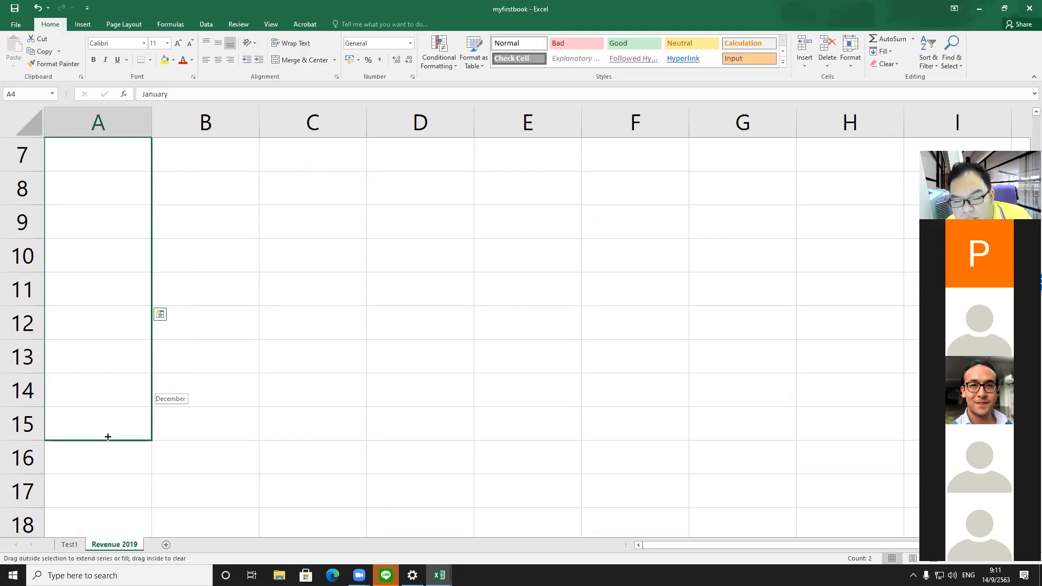
drag(107, 437, 106, 436)
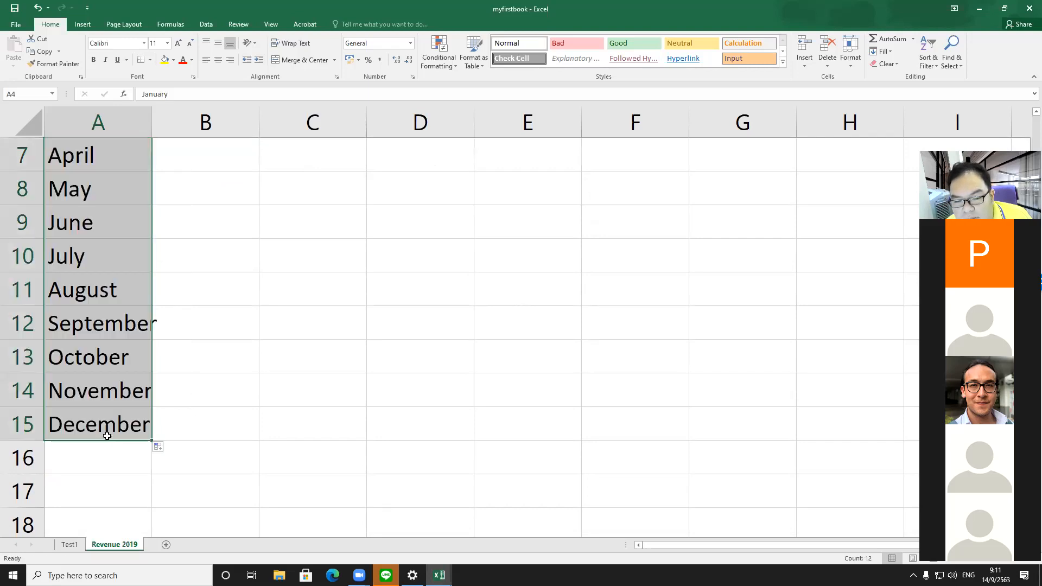
Step: Widen column A so the longest month names fit
scroll(191, 427, up, 2)
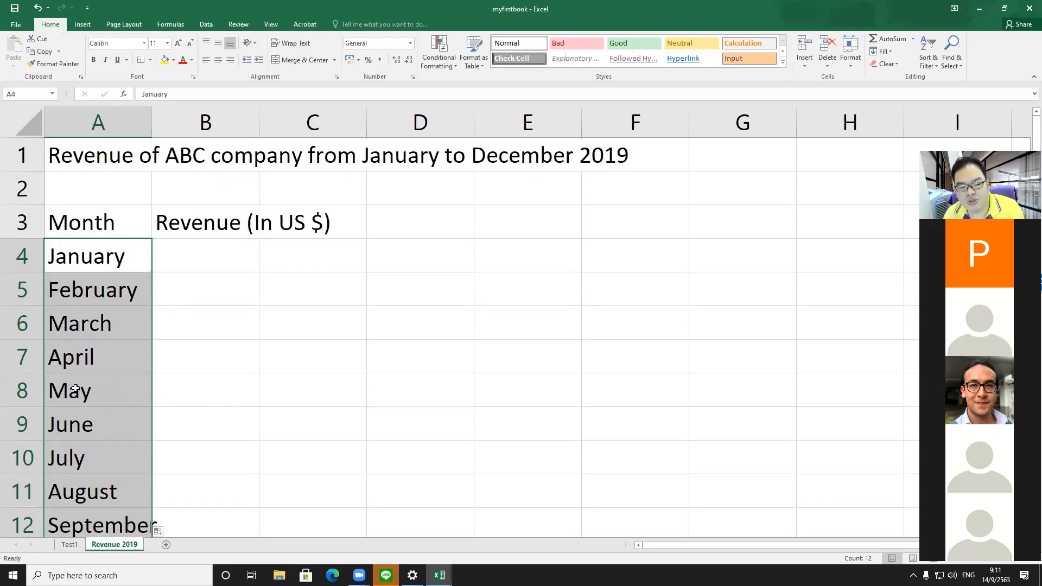
scroll(148, 431, down, 2)
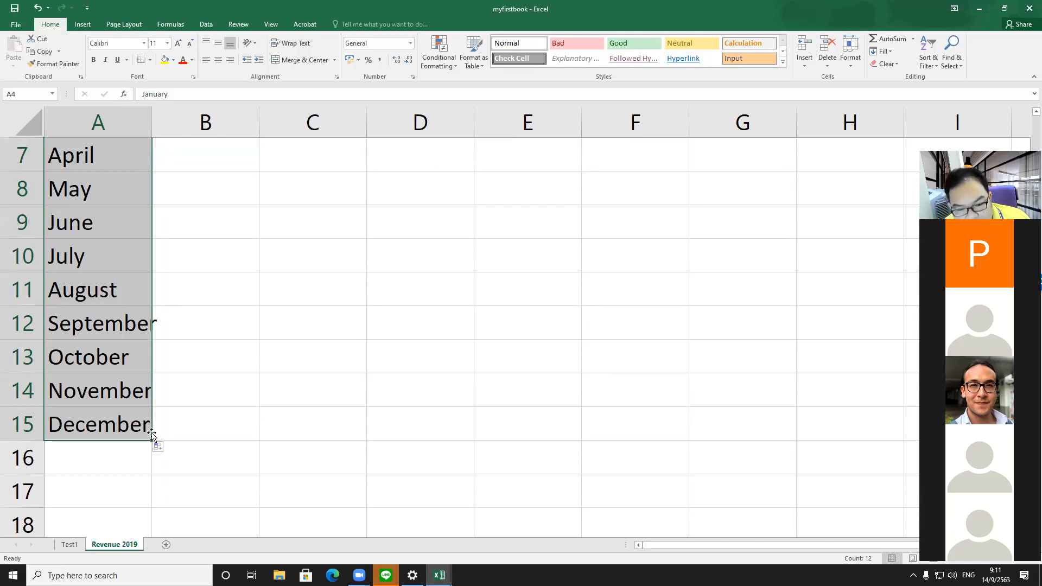
mouse_move(152, 122)
mouse_down()
mouse_move(671, 125)
mouse_move(483, 155)
mouse_move(144, 168)
mouse_move(164, 179)
mouse_up()
scroll(244, 330, up, 2)
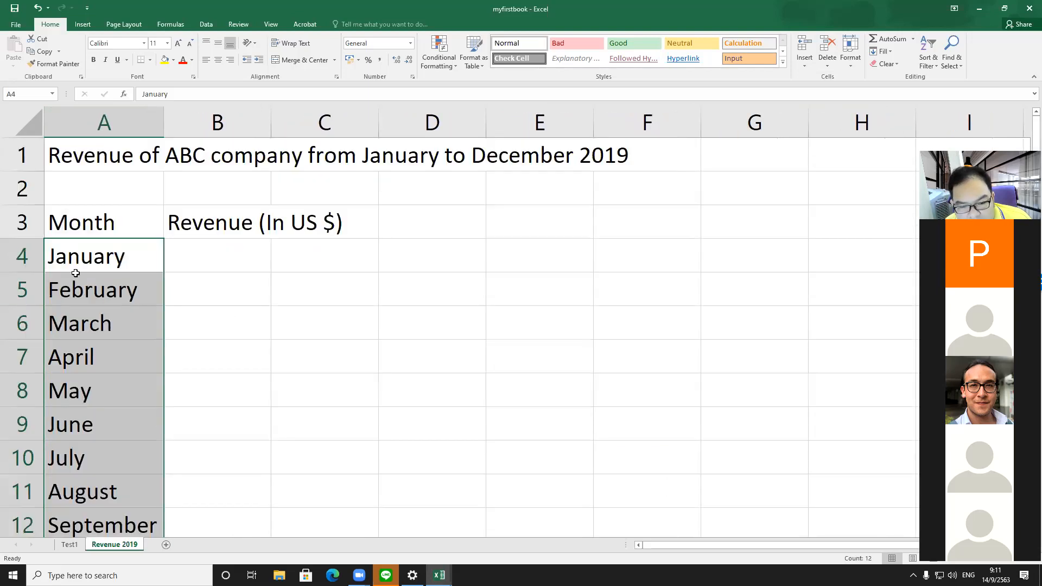
Step: Enter revenues 950000, 962850 and 990100 for January to March in cells B4 to B6
click(270, 252)
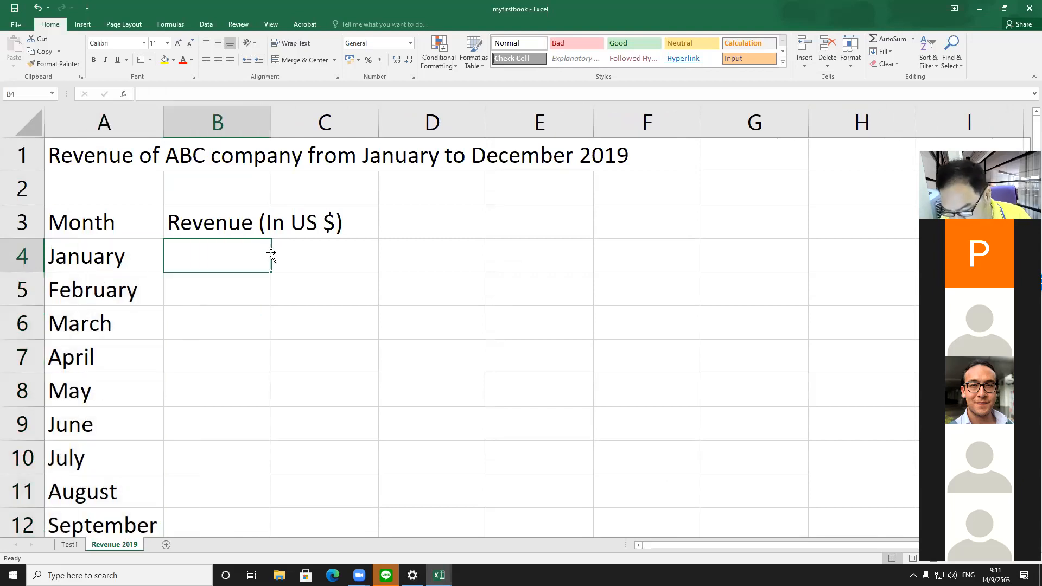
text(9)
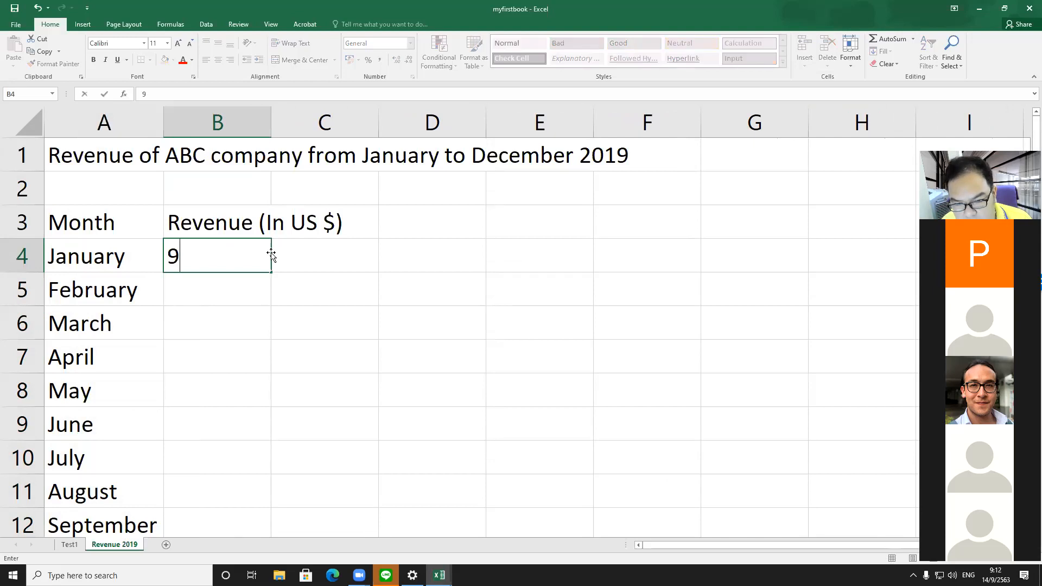
text(50000)
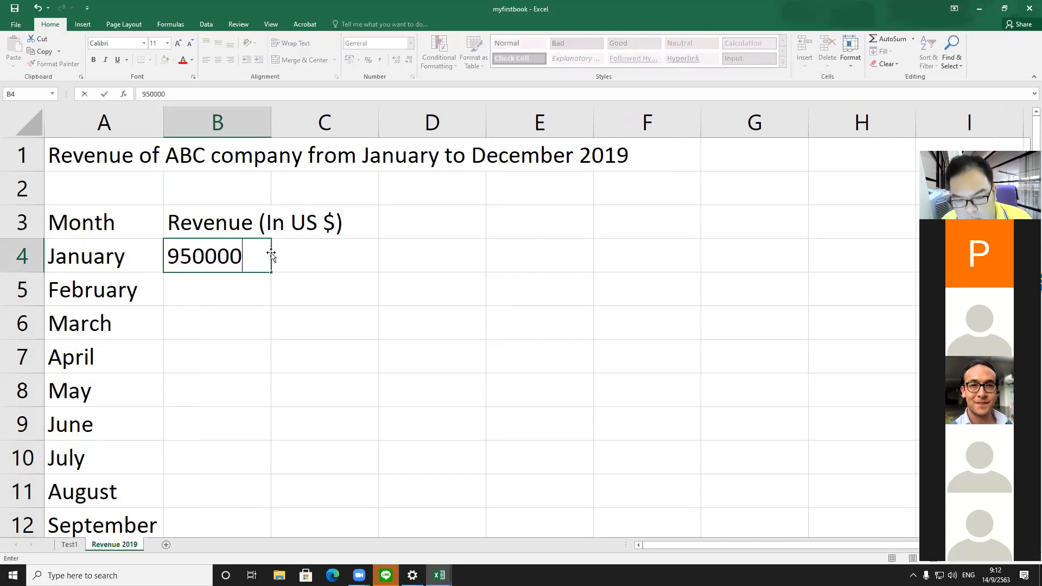
key(Return)
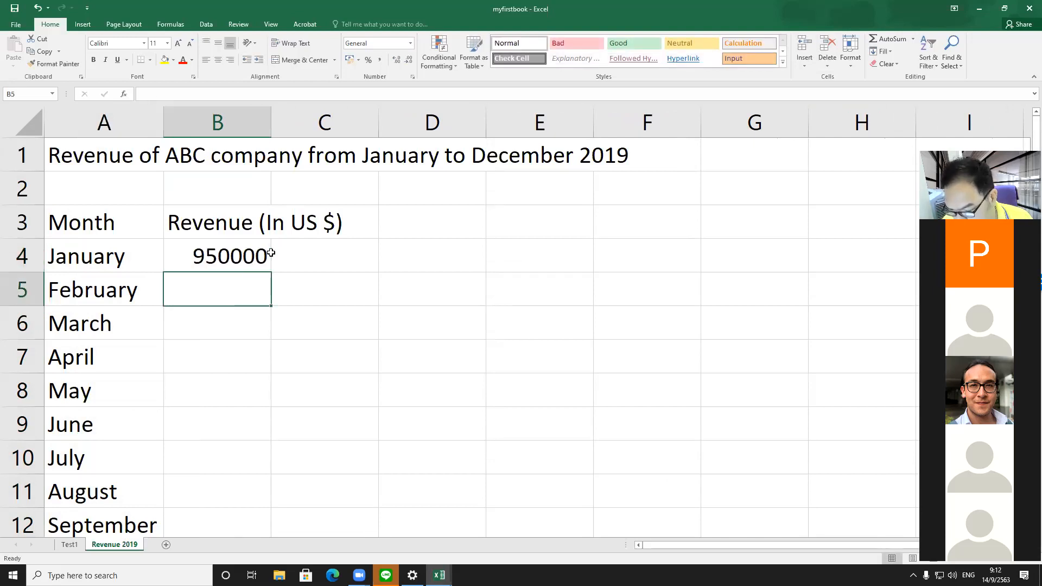
text(96285)
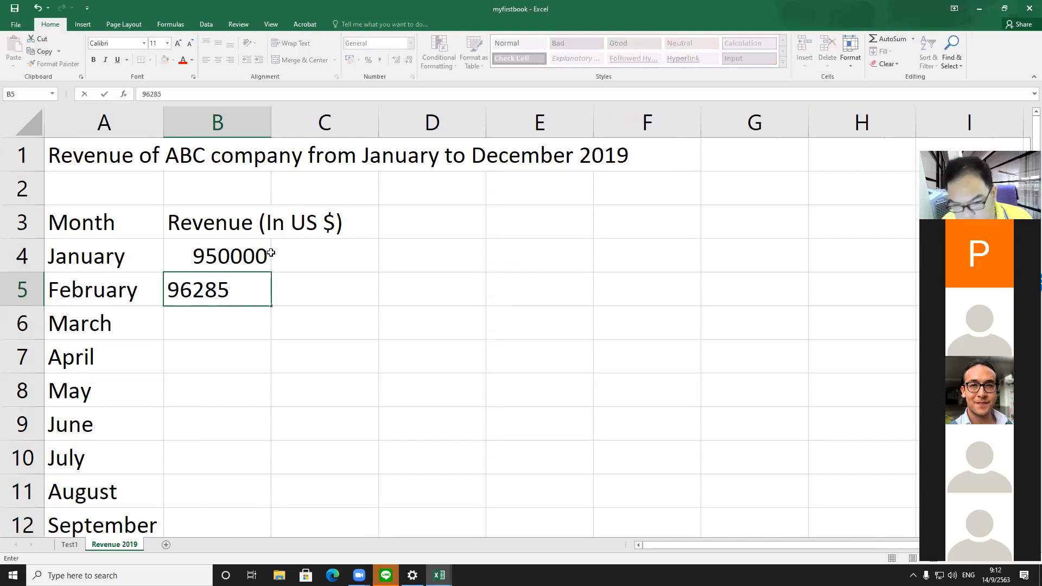
text(0)
key(Return)
text(99000)
key(BackSpace)
key(BackSpace)
text(100)
key(Return)
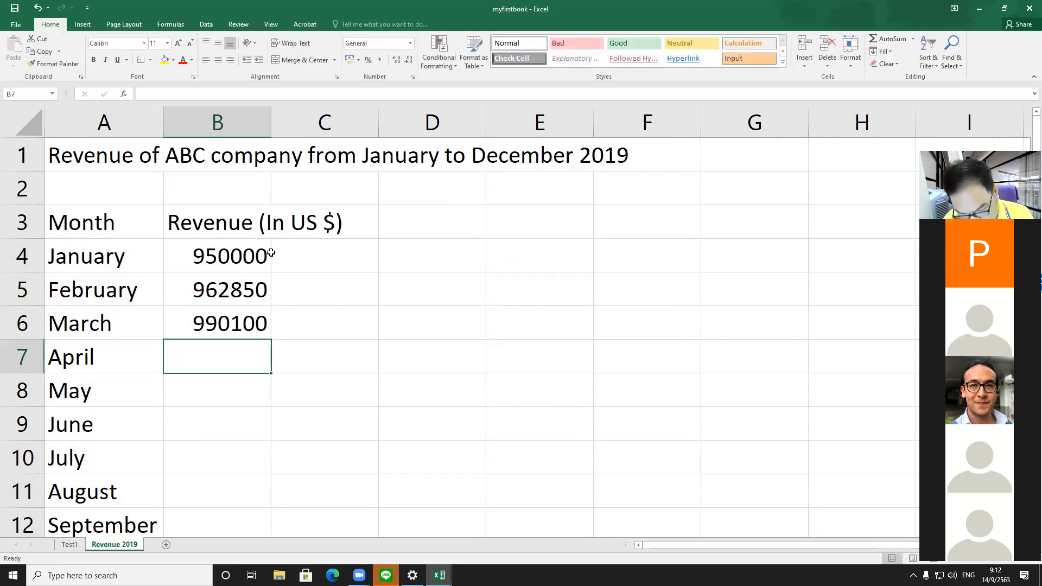
Step: Enter revenues 100500, 110000 and 110500 for April to June in cells B7 to B9
text(100500)
key(Return)
text(110000)
key(Return)
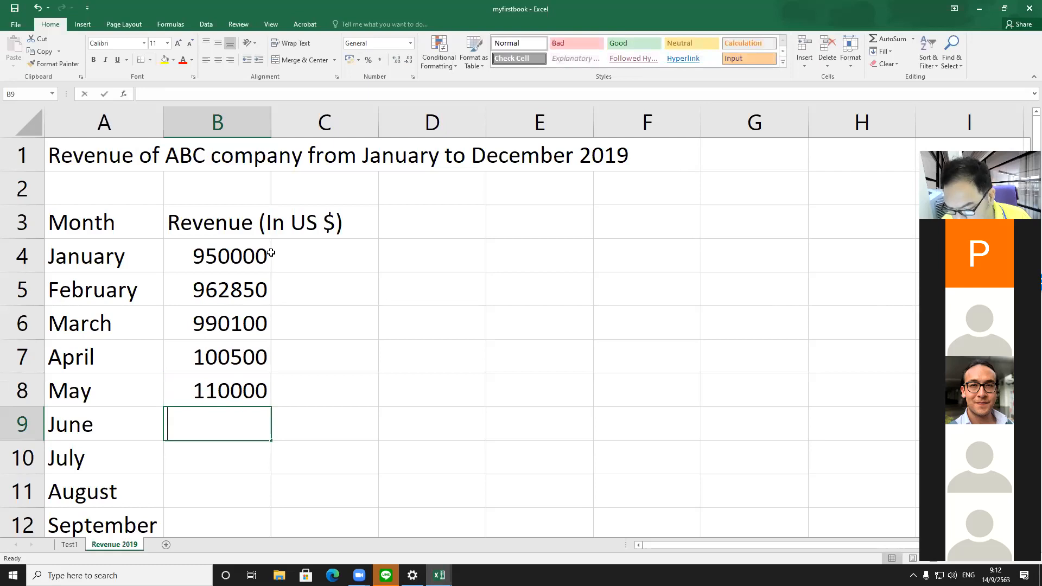
text(110500)
key(Return)
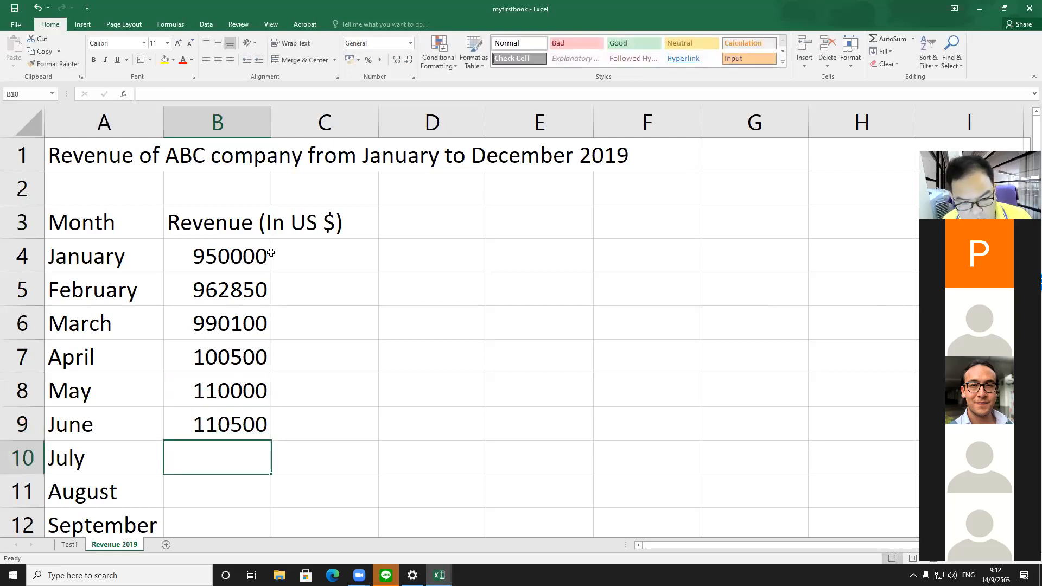
Step: Edit cells B7 to B9 in place, appending a zero to make 1005000, 1100000 and 1105000
key(Up)
key(Up)
key(Up)
key(Up)
key(Down)
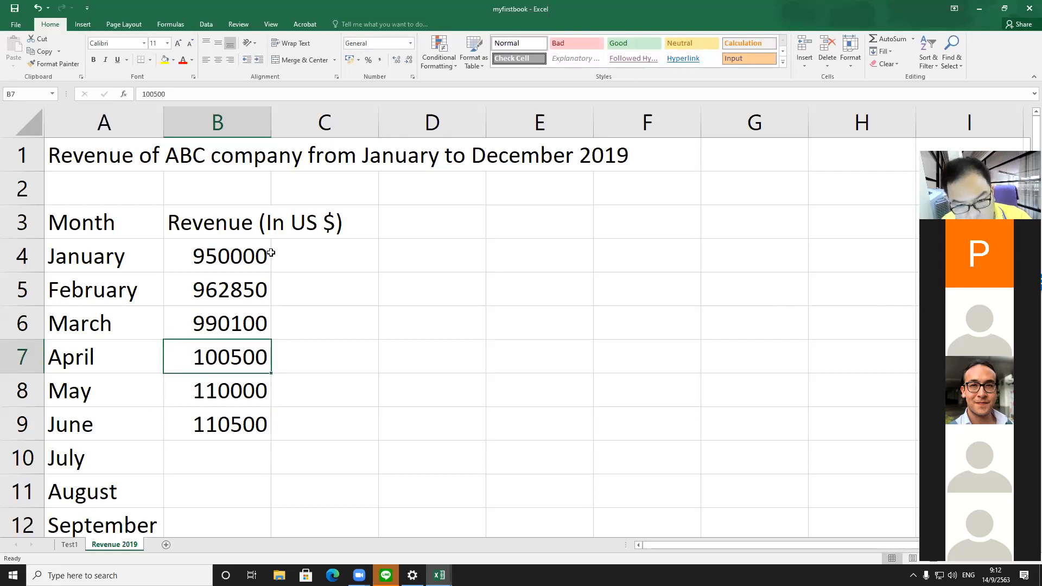
key(F2)
text(0)
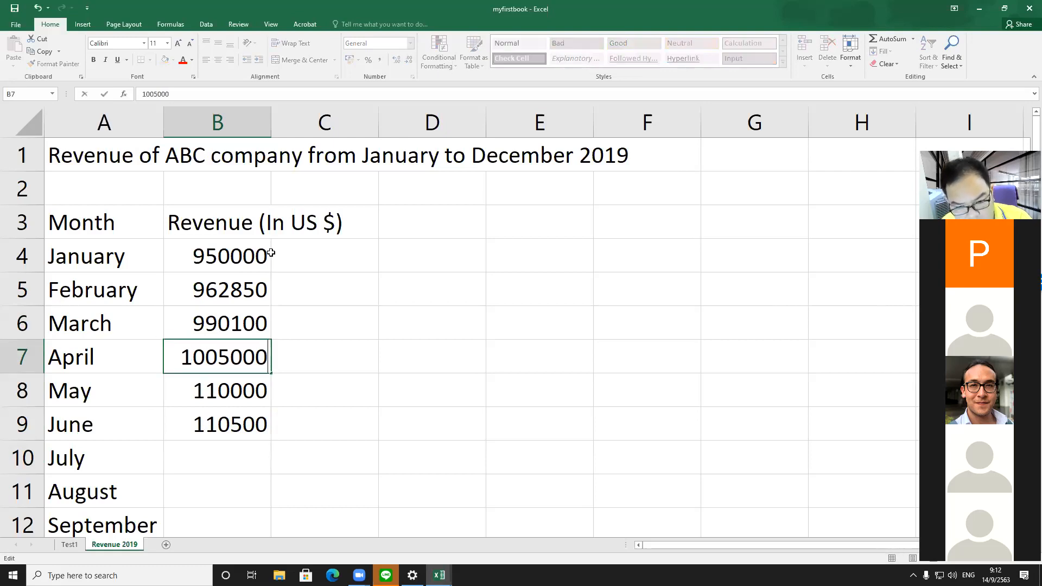
key(Return)
key(F2)
text(0)
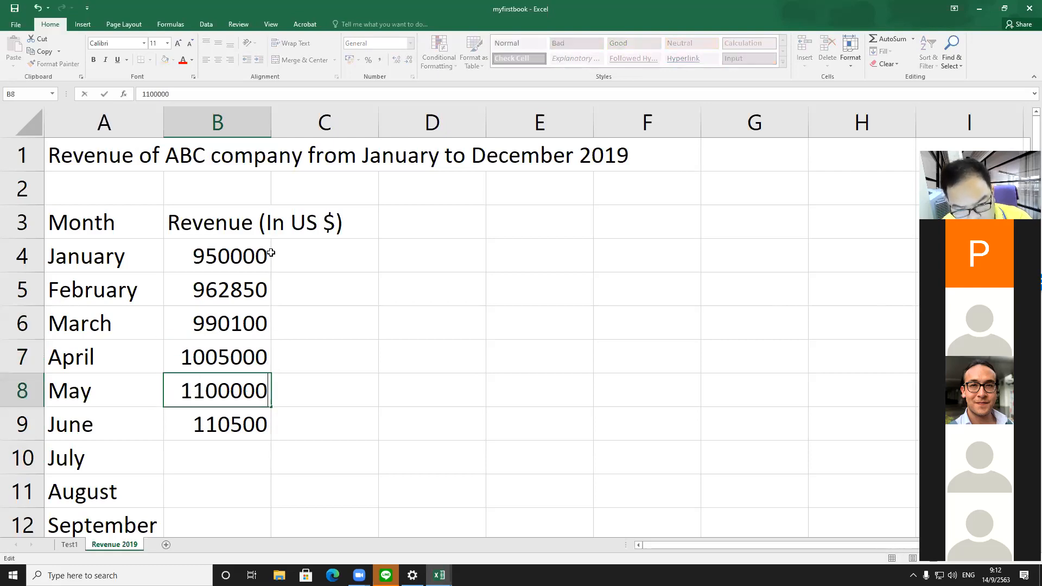
key(Return)
key(F2)
text(0)
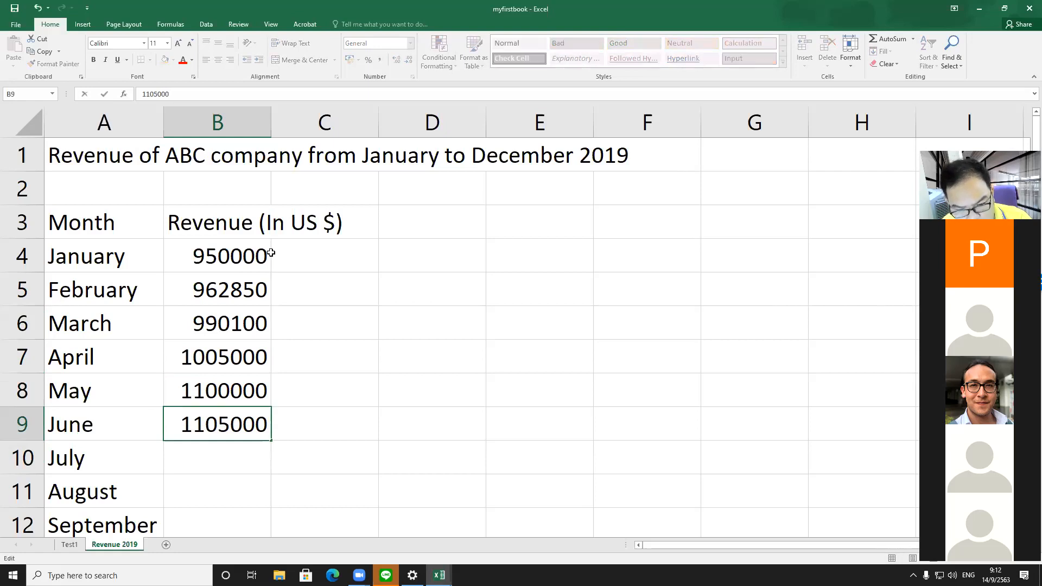
key(Return)
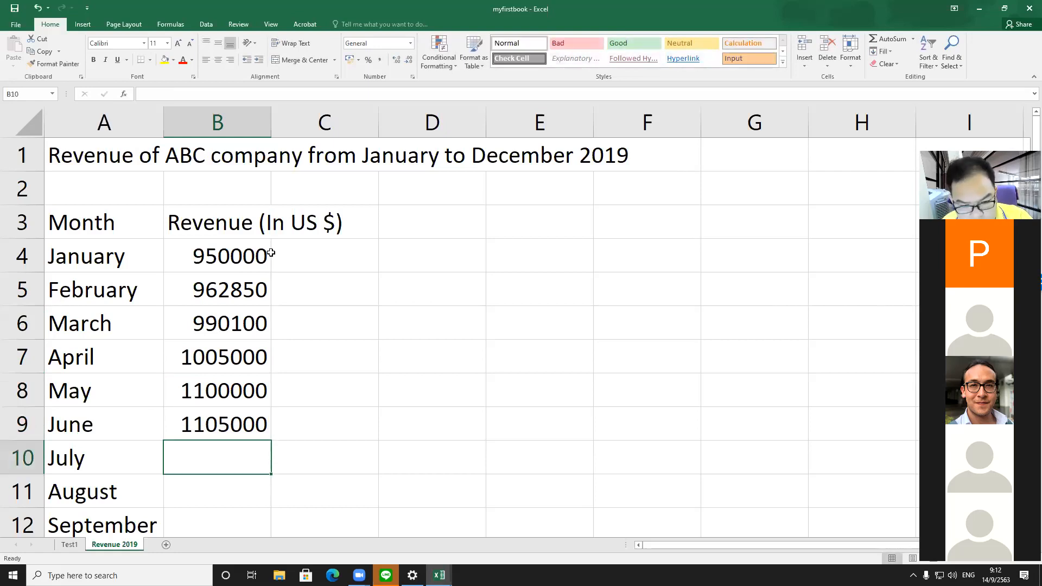
Step: Enter July's revenue in B10 and edit it in place to 1108000
text(110800)
key(Return)
key(F2)
text(0)
key(Return)
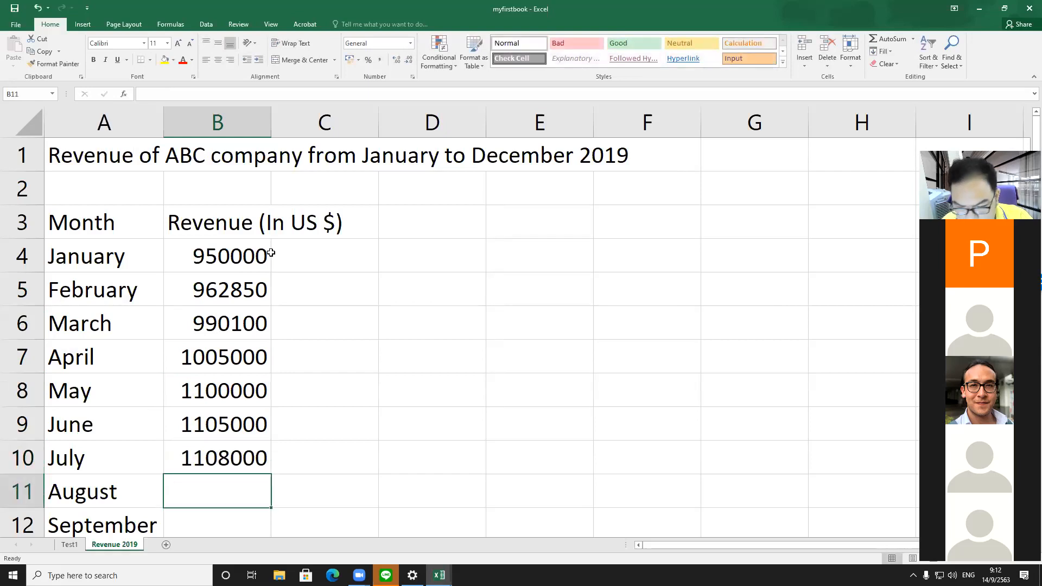
Step: Enter revenues 1200300, 1270000 and 1272000 for August to October in cells B11 to B13
text(1200)
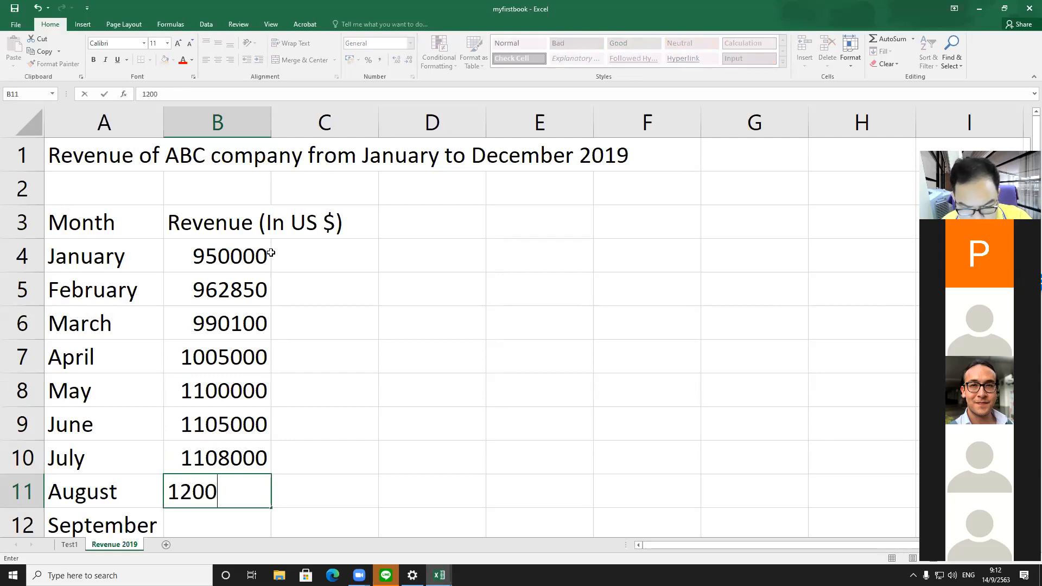
text(300)
key(Return)
text(1270)
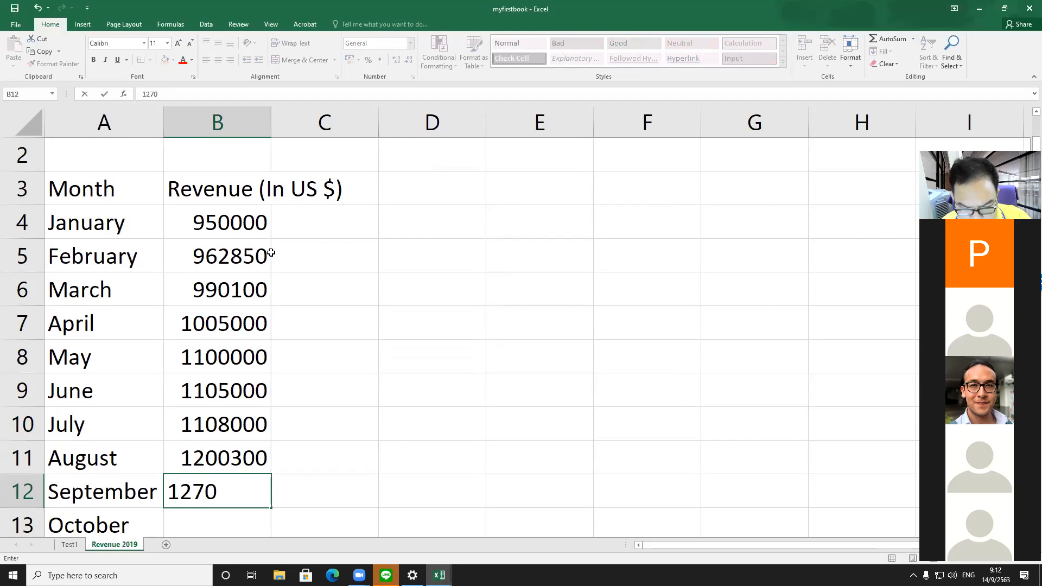
text(000)
key(Return)
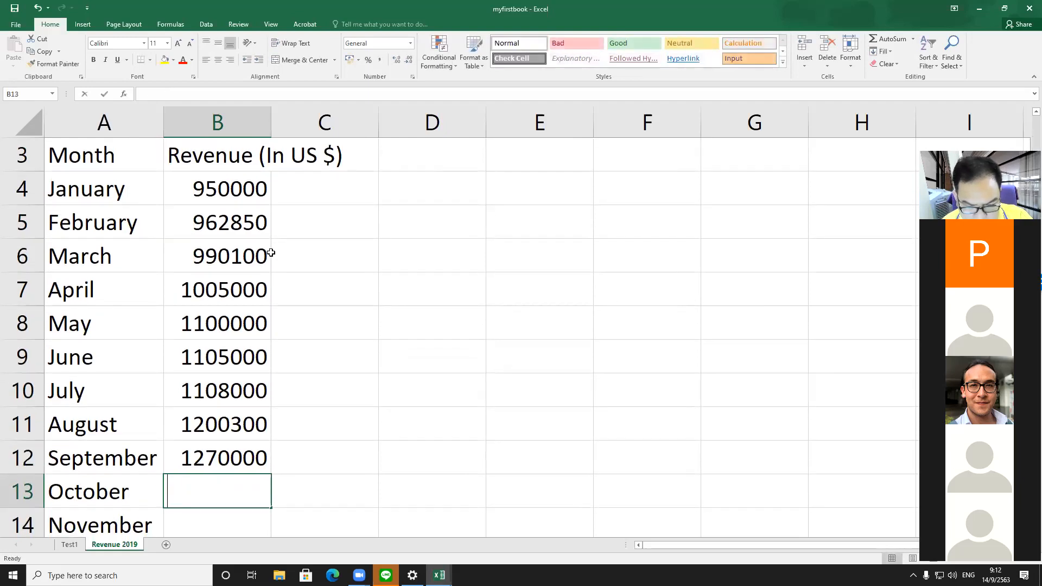
text(127)
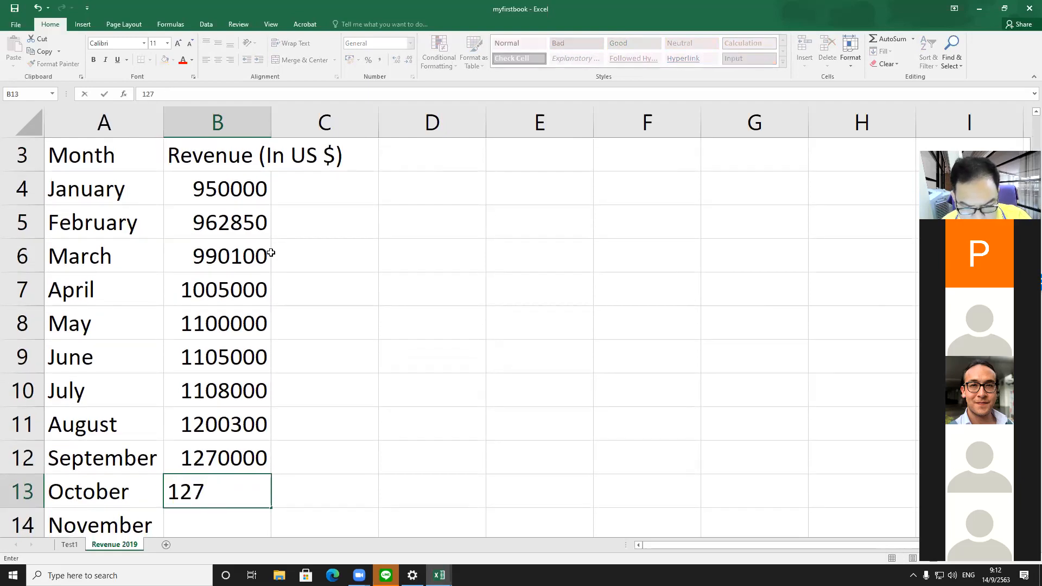
text(2000)
key(Return)
Step: Enter revenues 1385000 and 1900400 for November and December in cells B14 and B15
text(1)
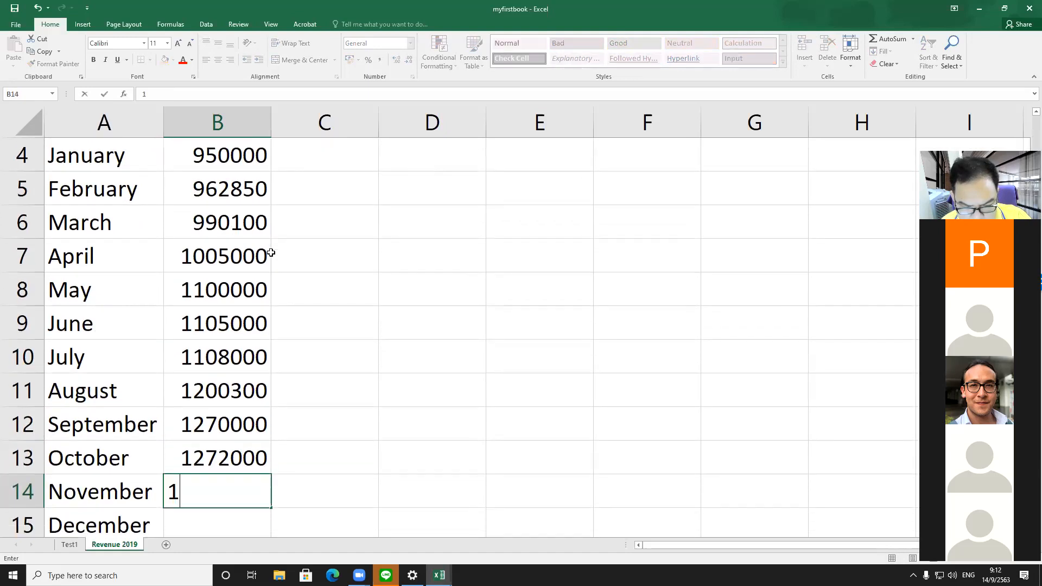
text(385000)
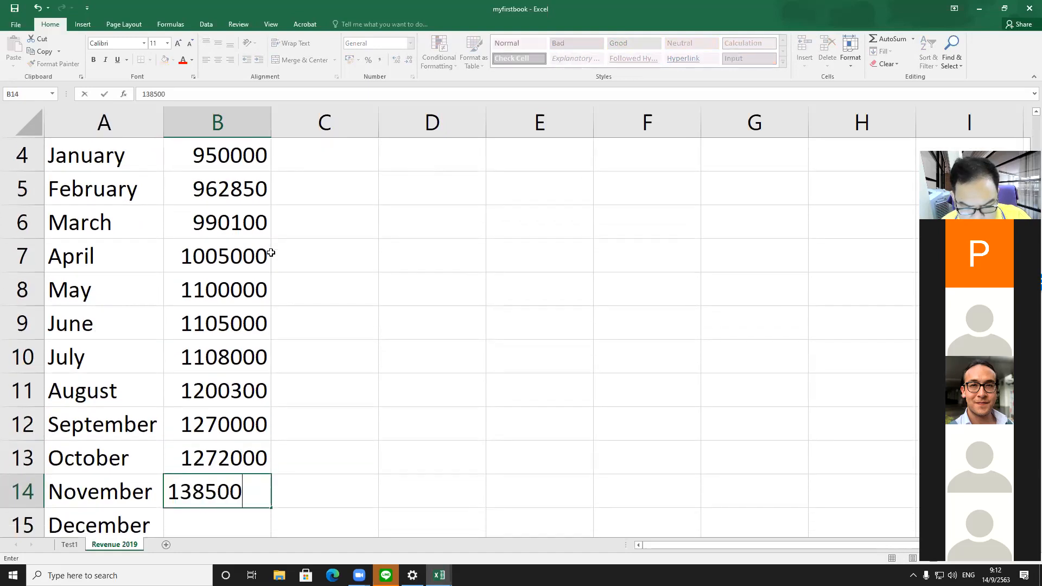
key(Return)
text(19)
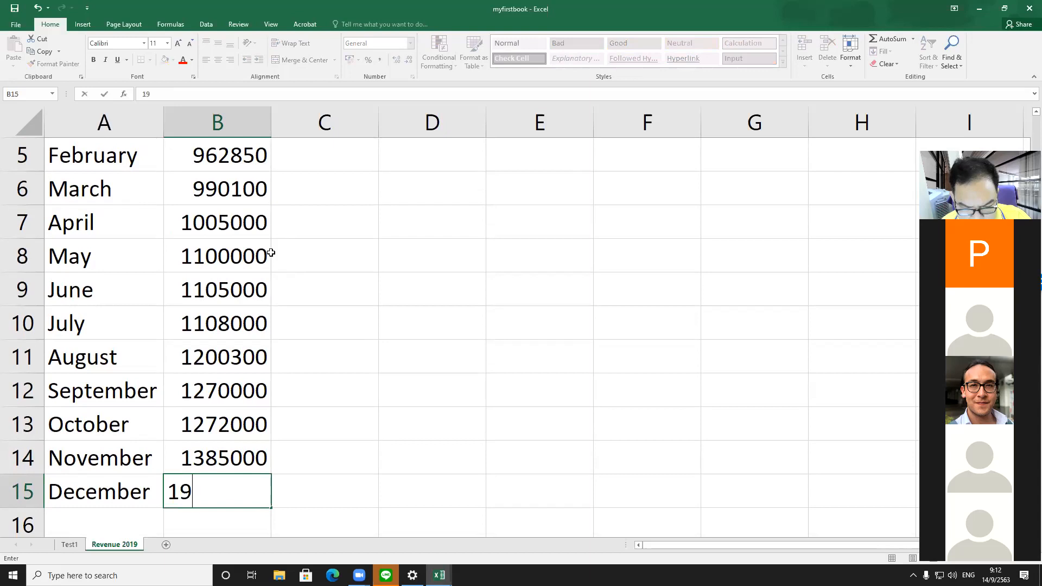
text(00400)
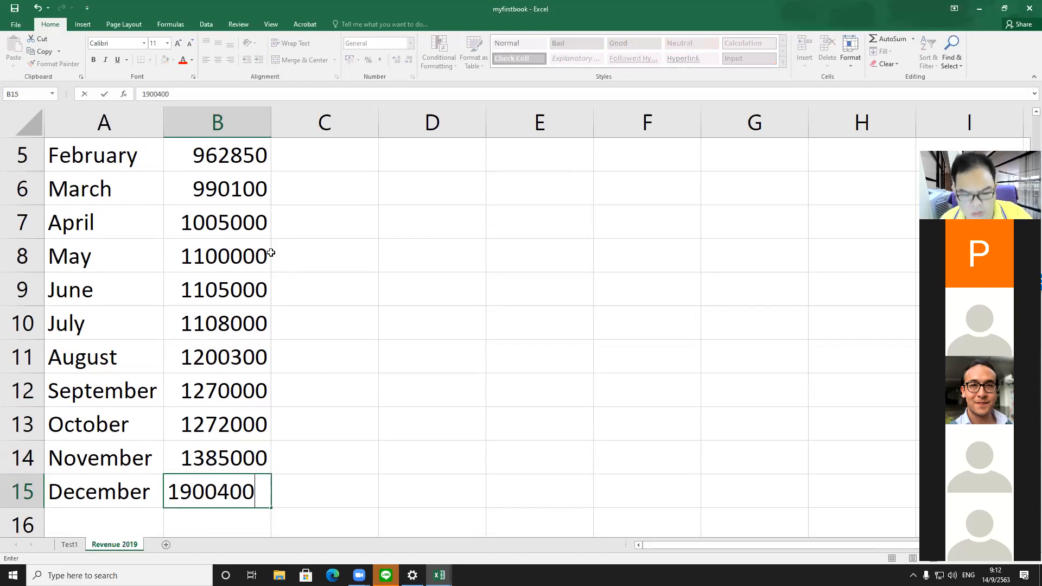
key(Return)
Step: Clear cell B7 and re-enter April's revenue as 100500
scroll(217, 250, up, 1)
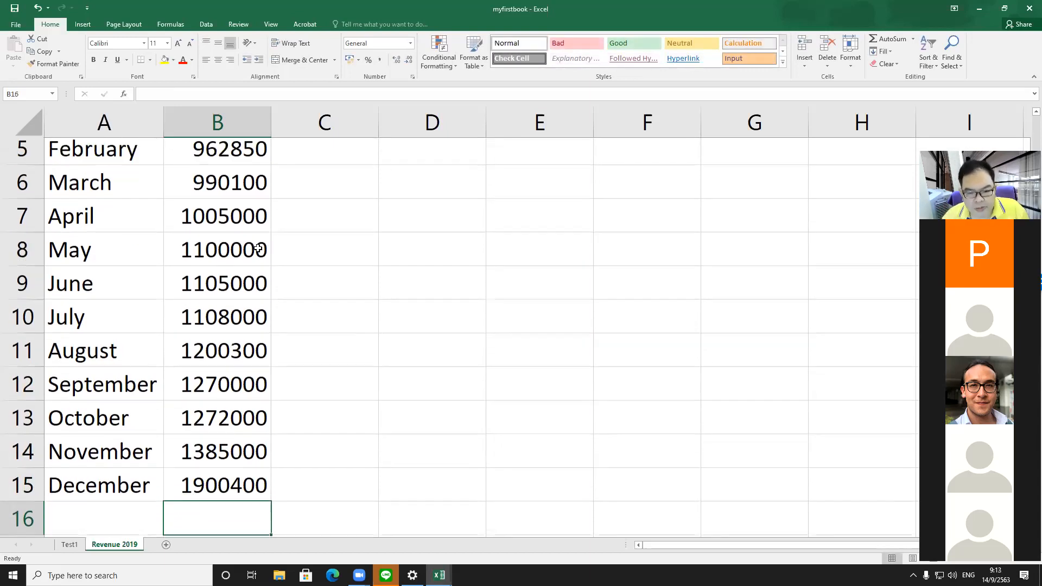
scroll(255, 250, down, 1)
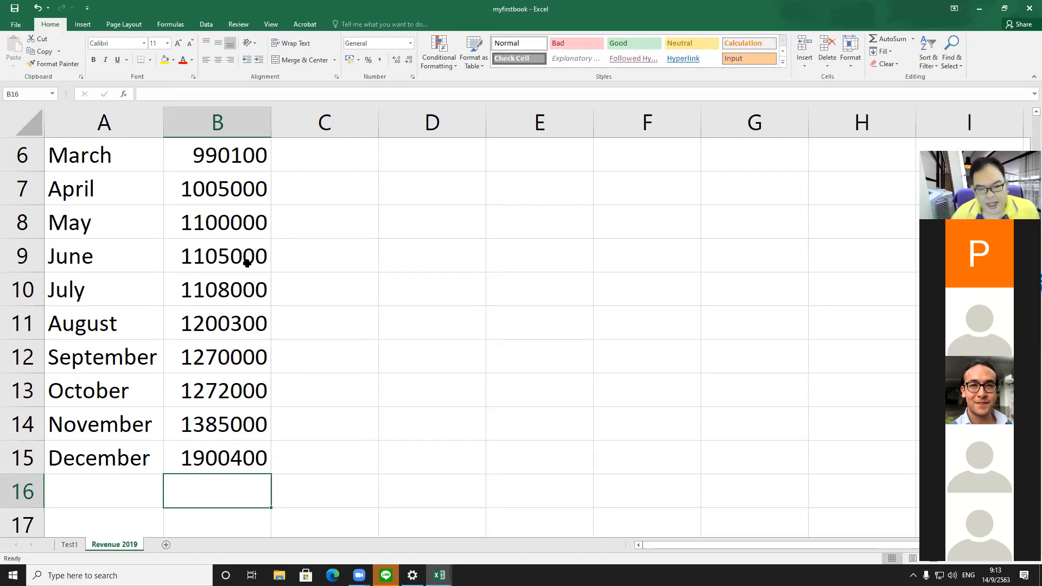
scroll(239, 197, up, 2)
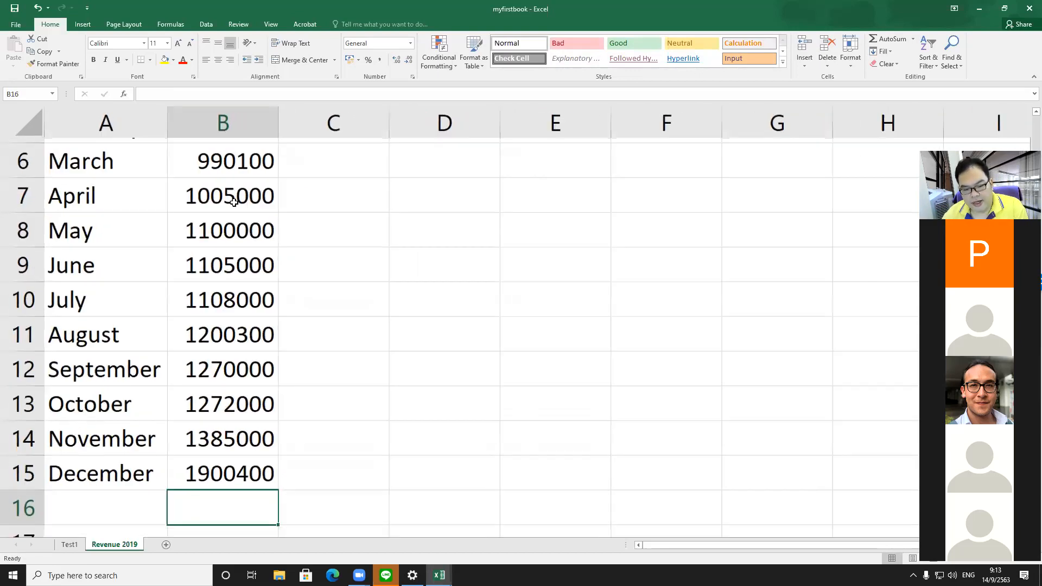
scroll(234, 202, down, 2)
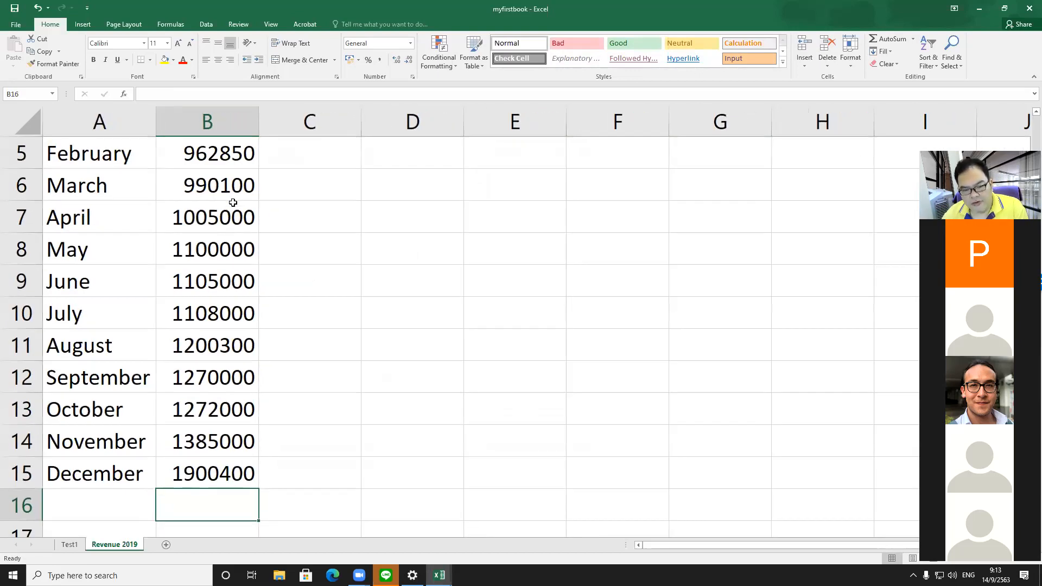
scroll(233, 204, down, 1)
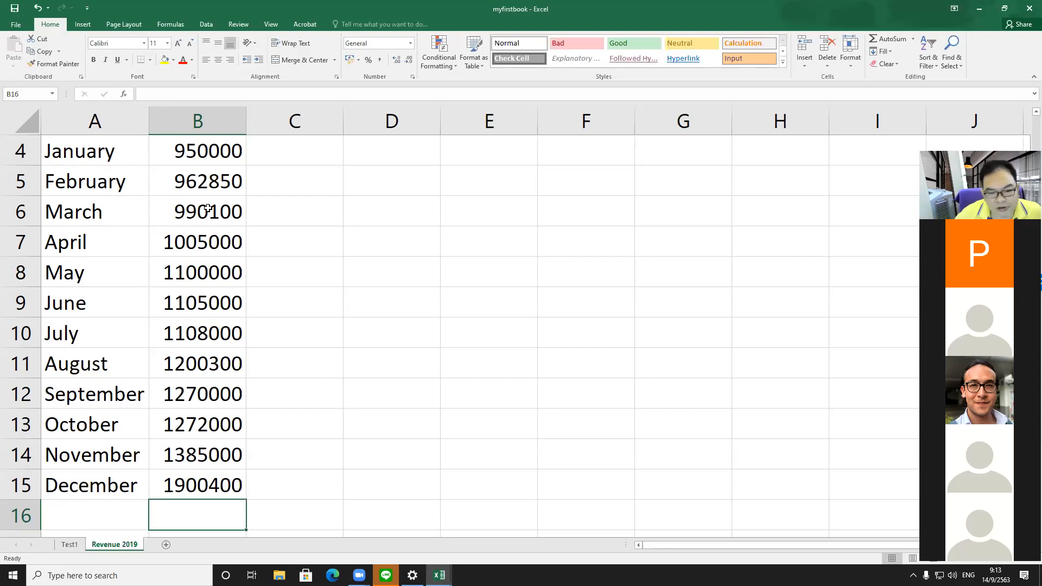
click(233, 241)
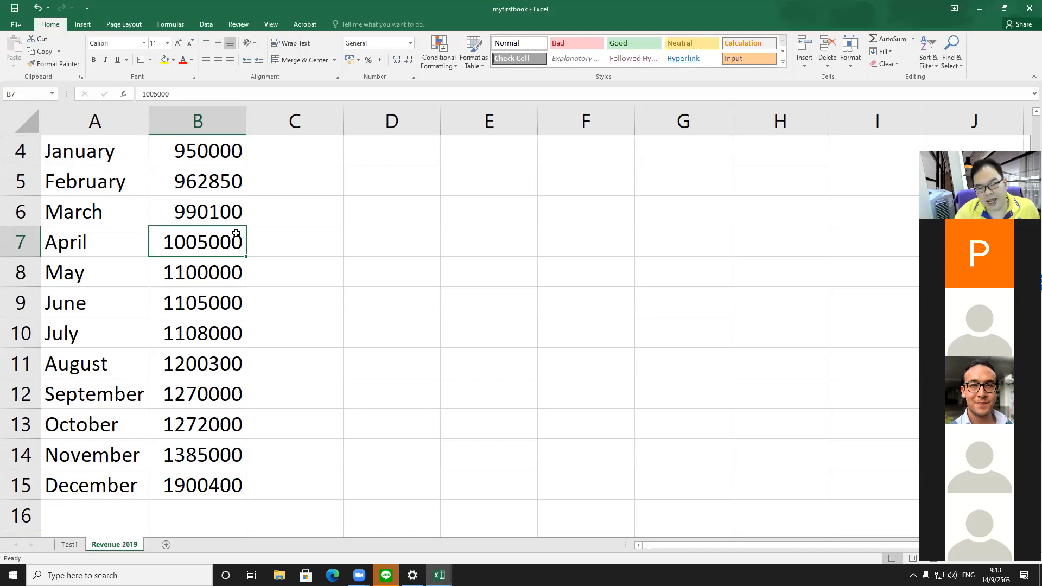
key(Delete)
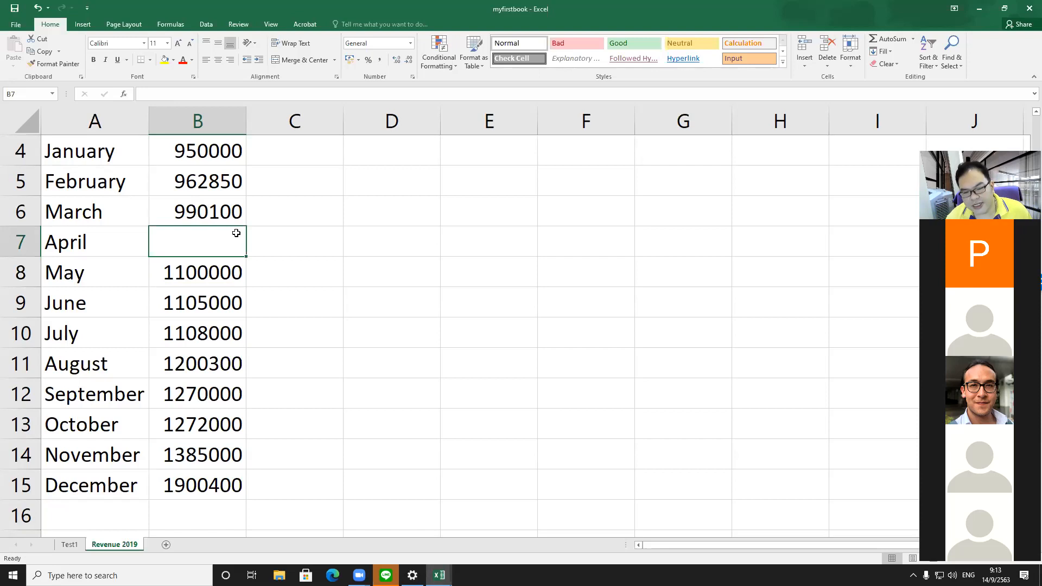
text(10)
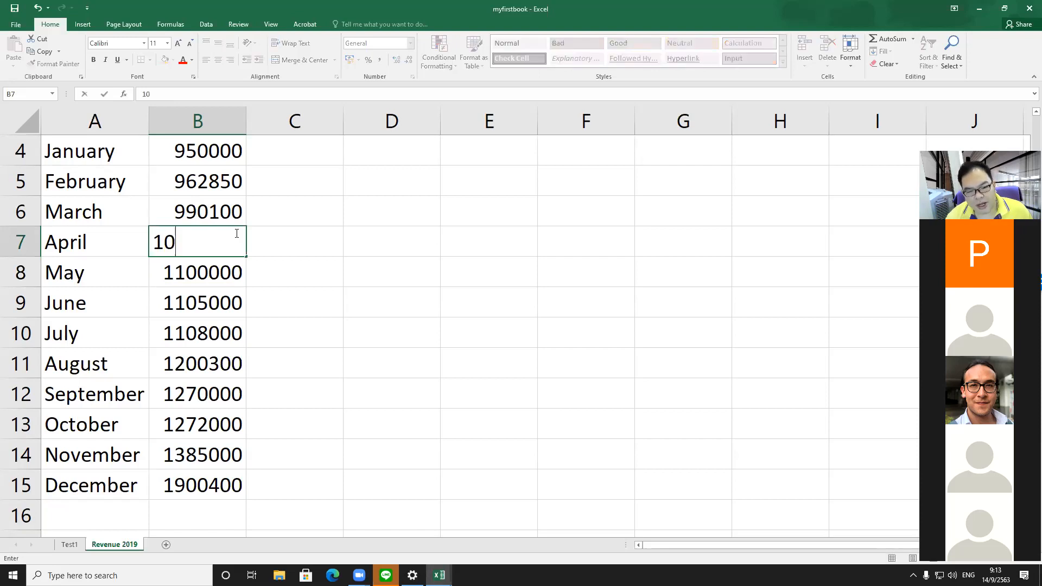
text(0500)
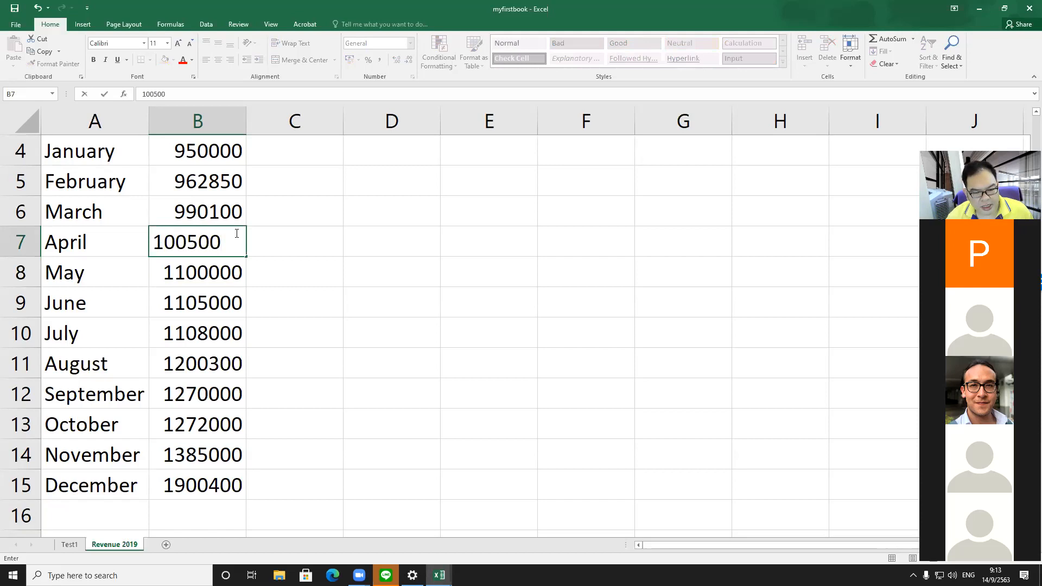
key(Return)
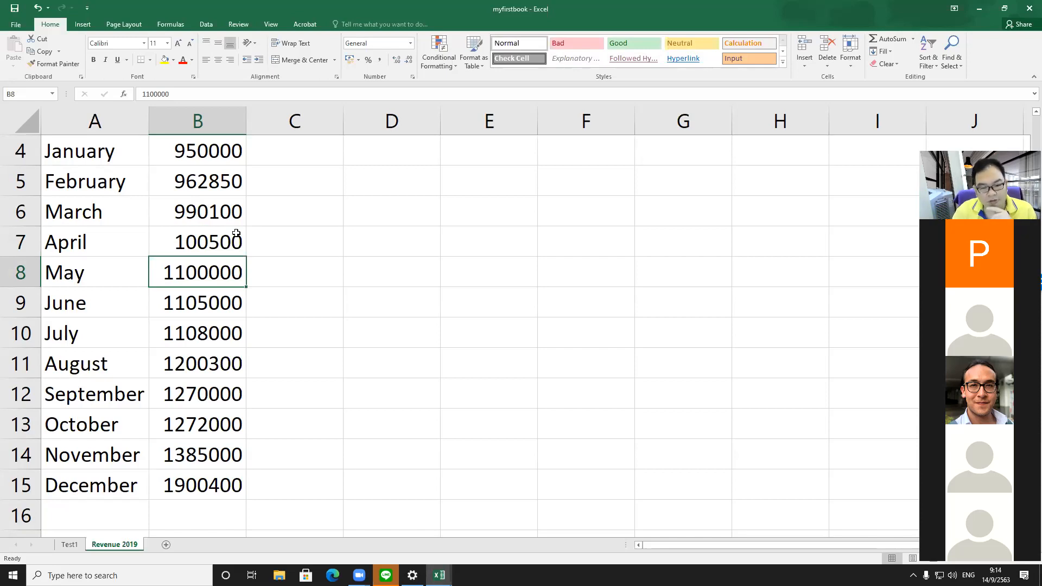
Step: Edit April's revenue in B7 in place, appending a zero and then deleting it before confirming
click(236, 232)
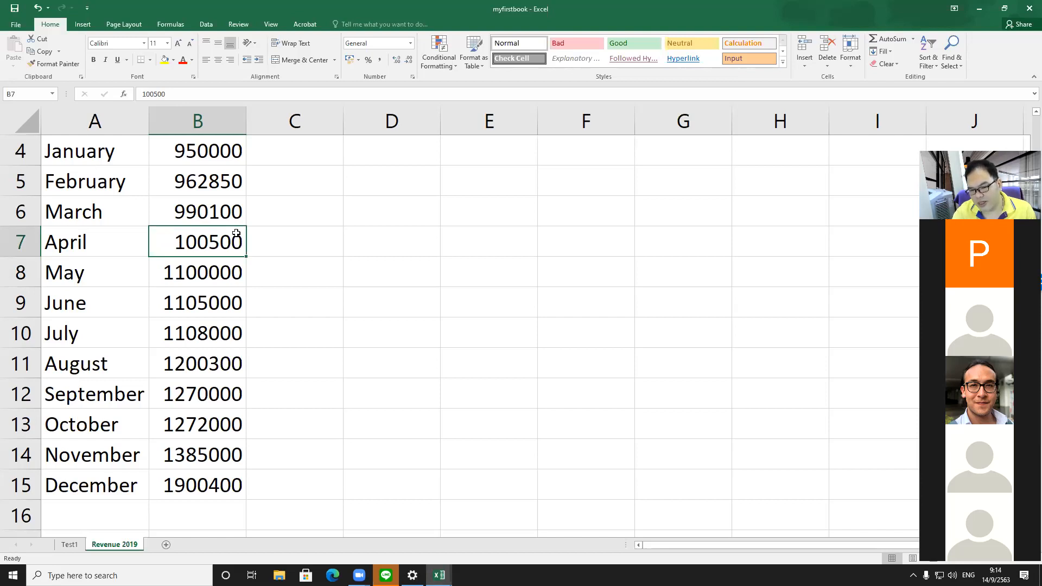
double_click(209, 241)
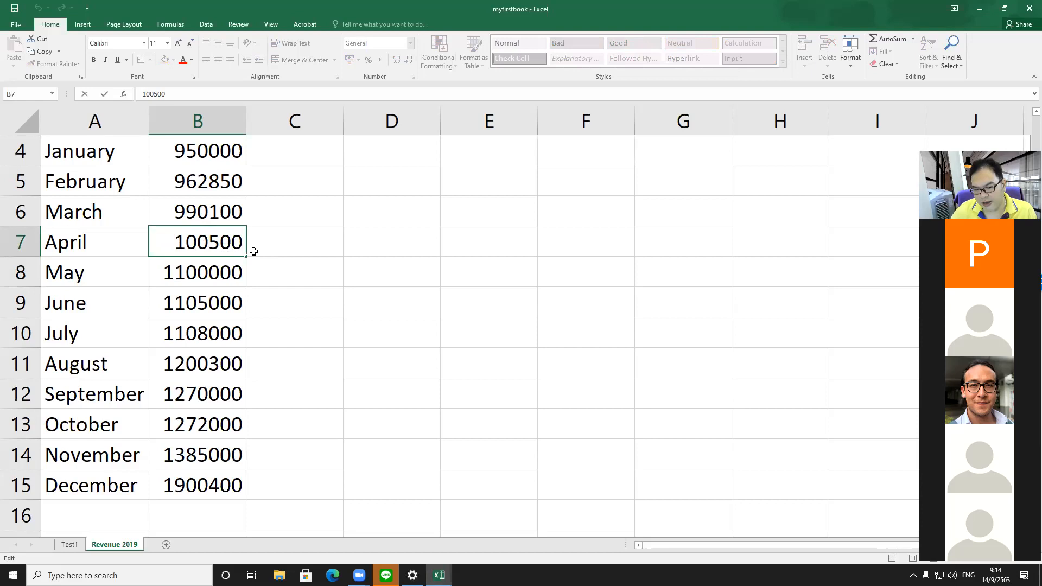
text(0)
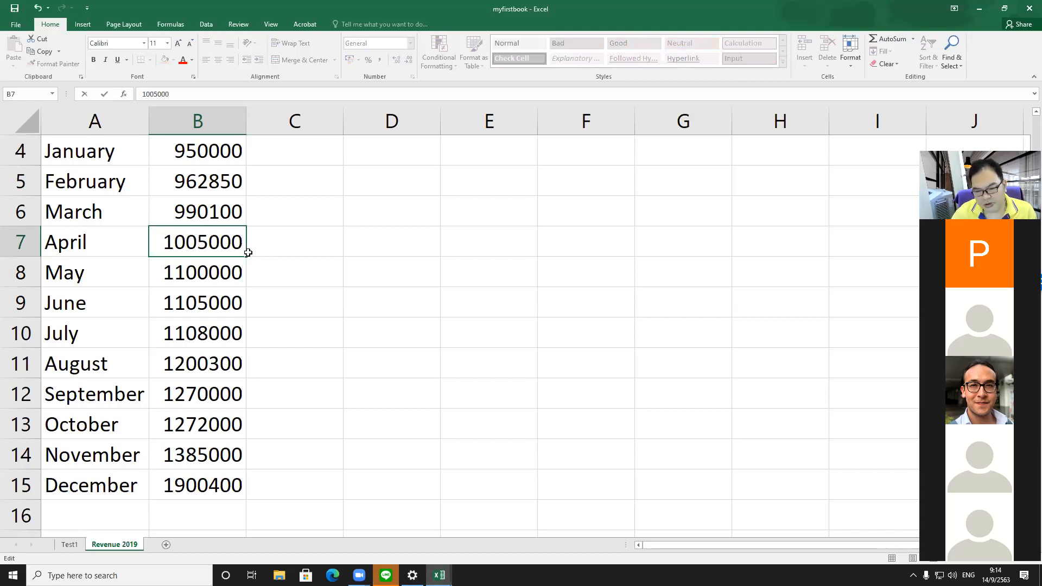
key(BackSpace)
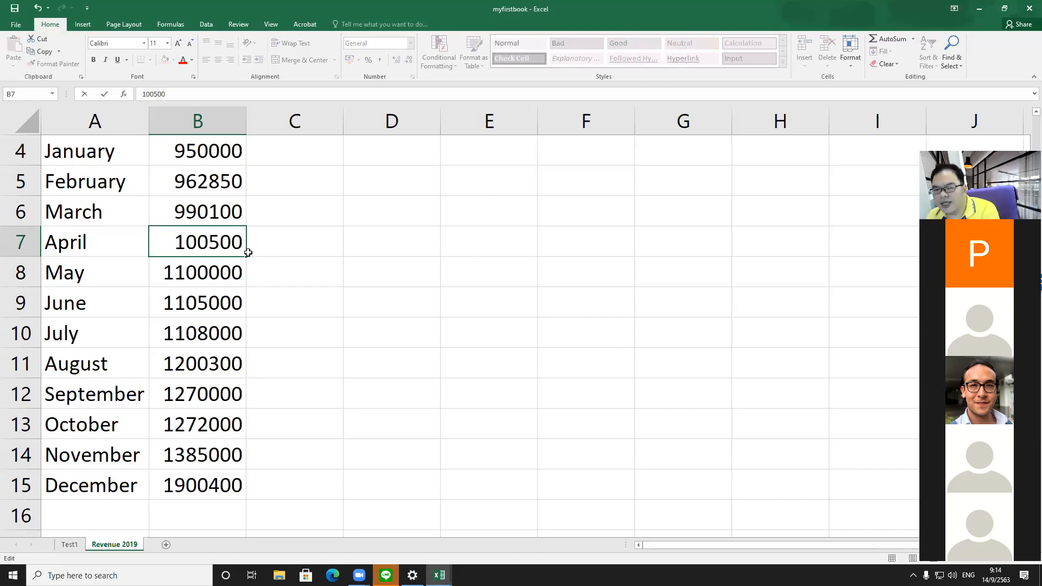
key(Return)
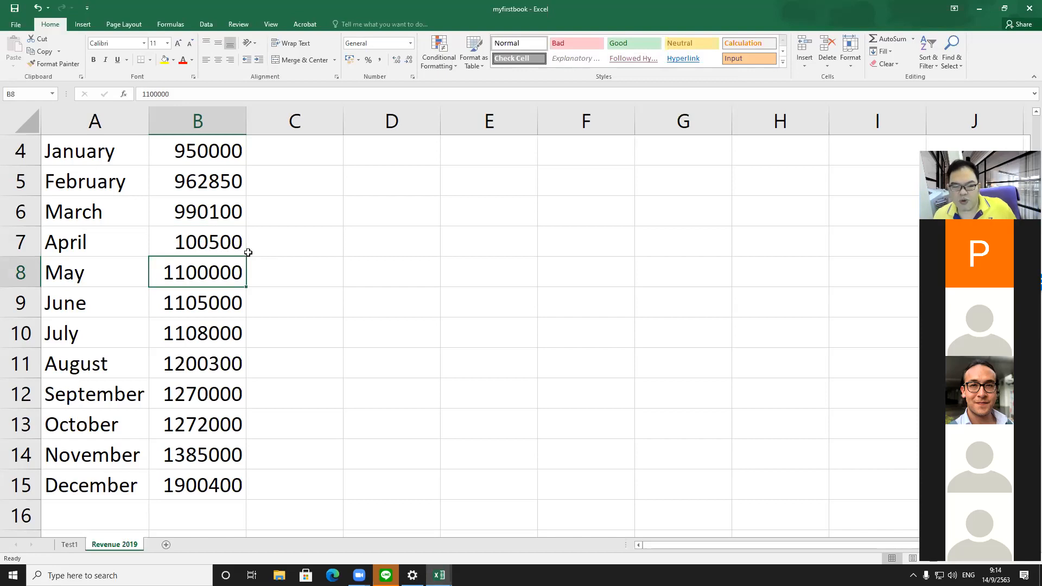
Step: Change April's revenue in B7 to 1005000 through the formula bar
click(225, 235)
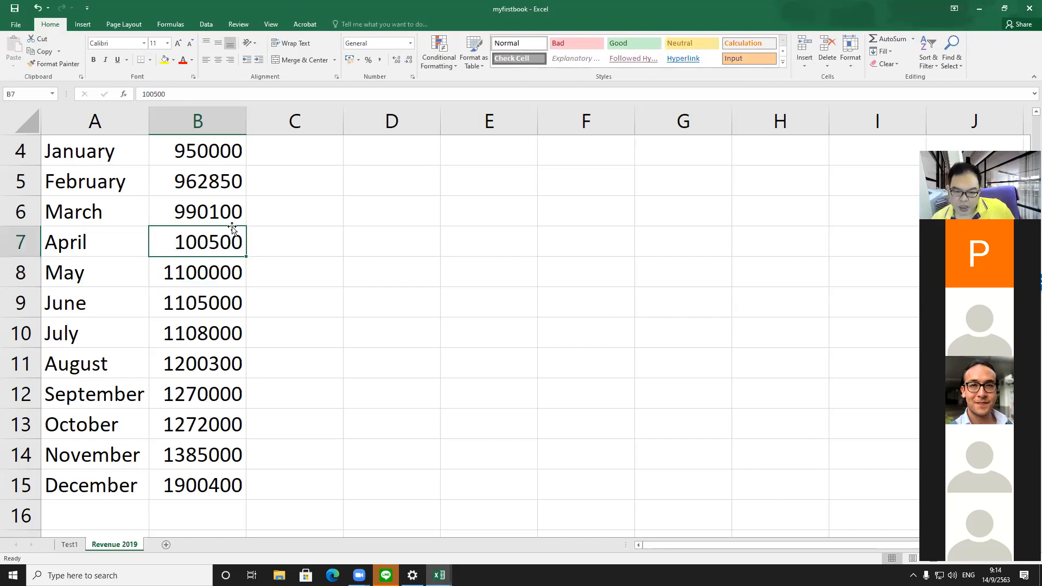
click(205, 95)
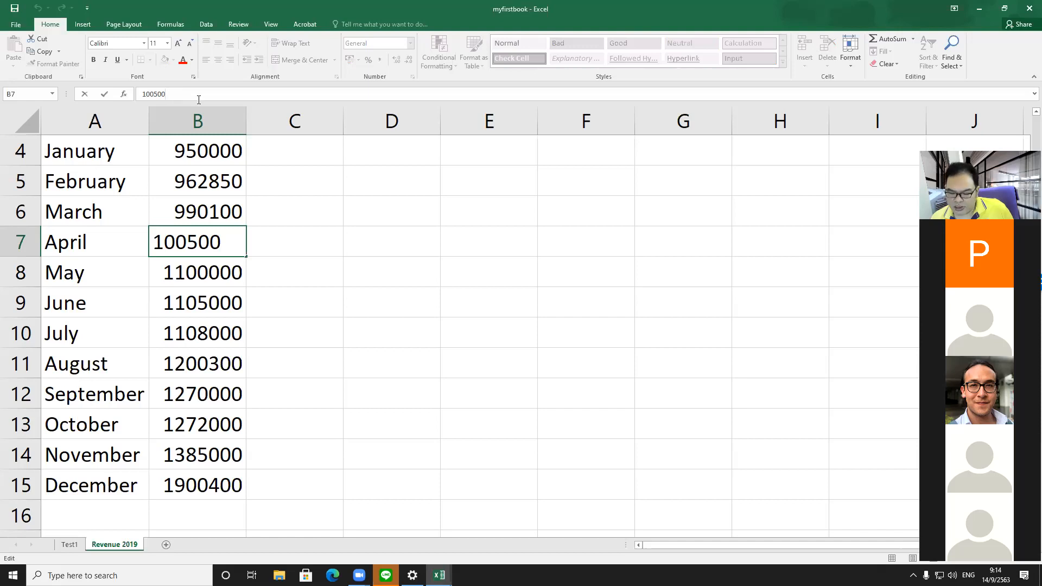
text(0)
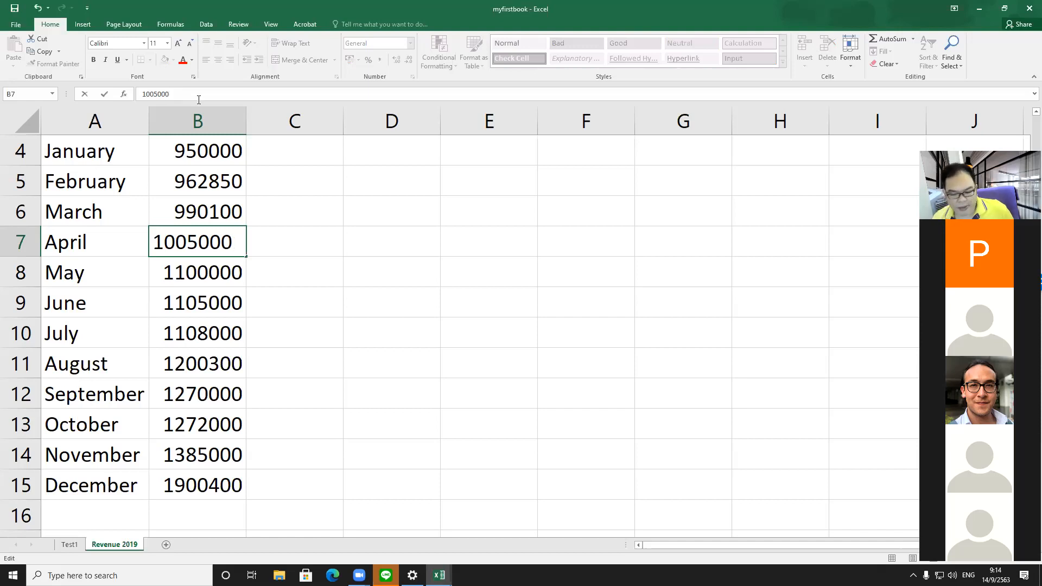
key(Return)
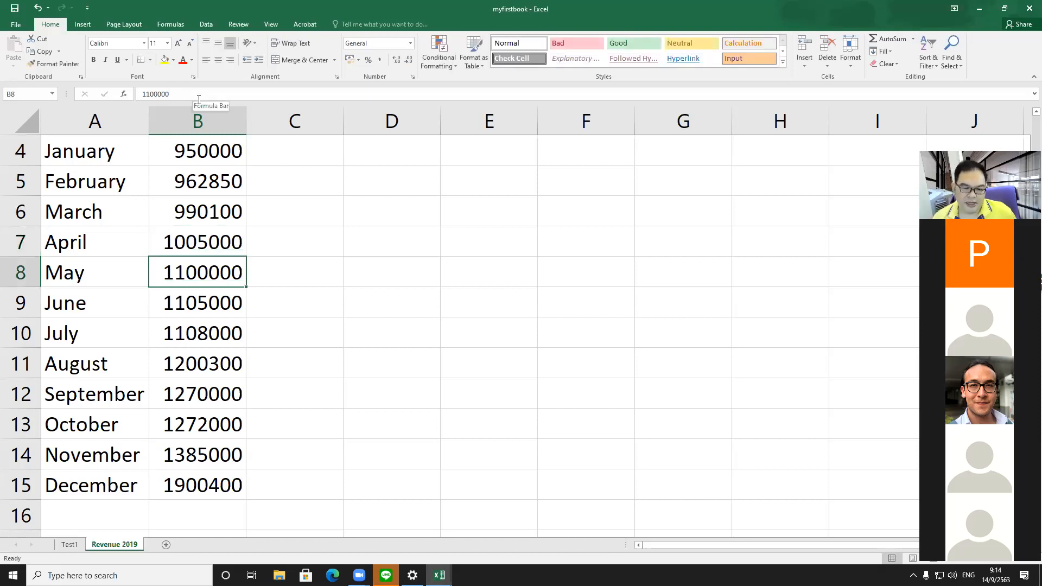
Step: Remove the trailing zero from April's revenue in B7 through the formula bar
key(Up)
click(201, 94)
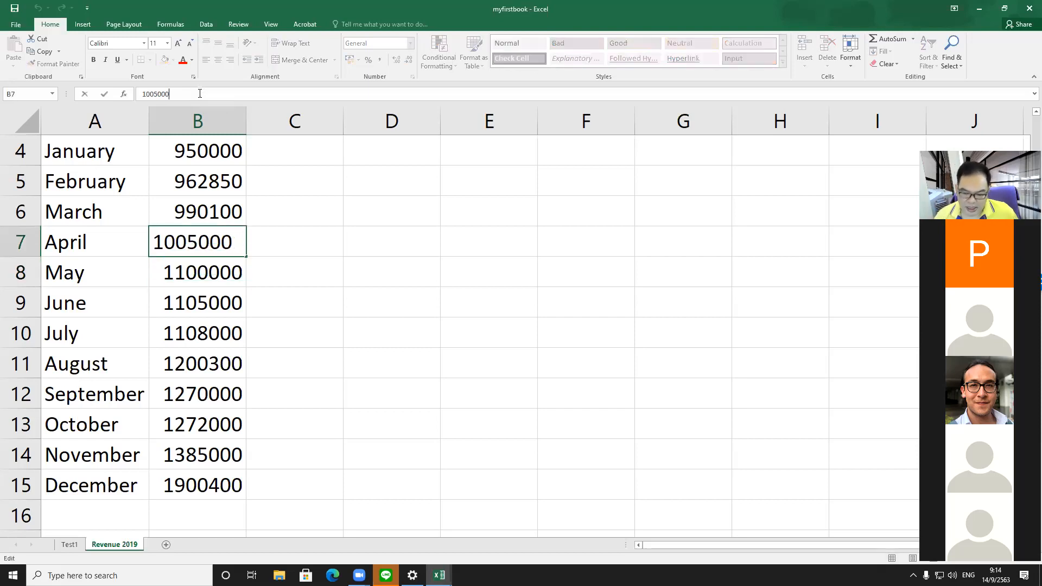
key(BackSpace)
key(Return)
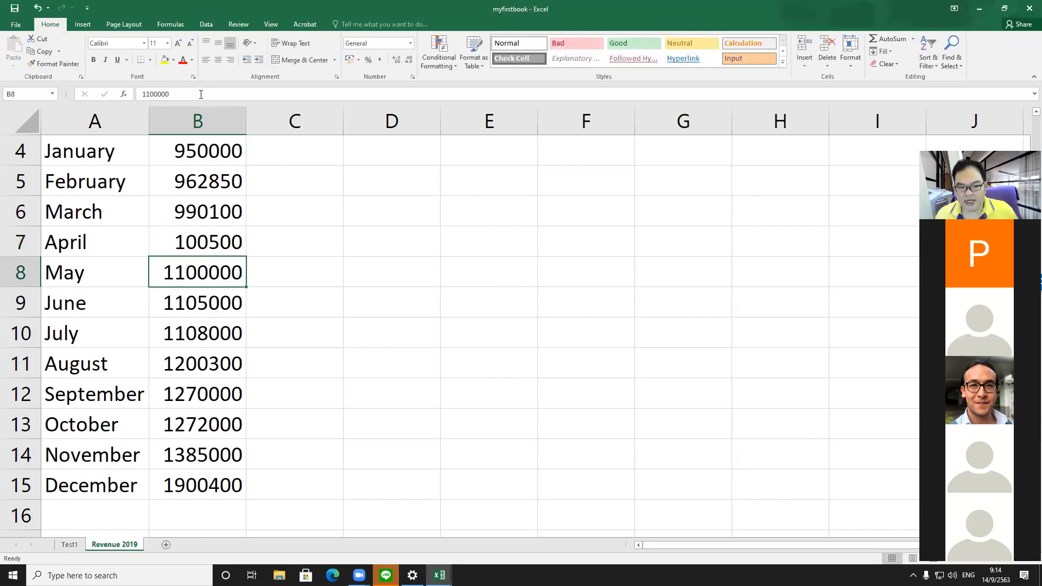
Step: Edit cell B7 in place to set April's revenue to 1005000
key(Up)
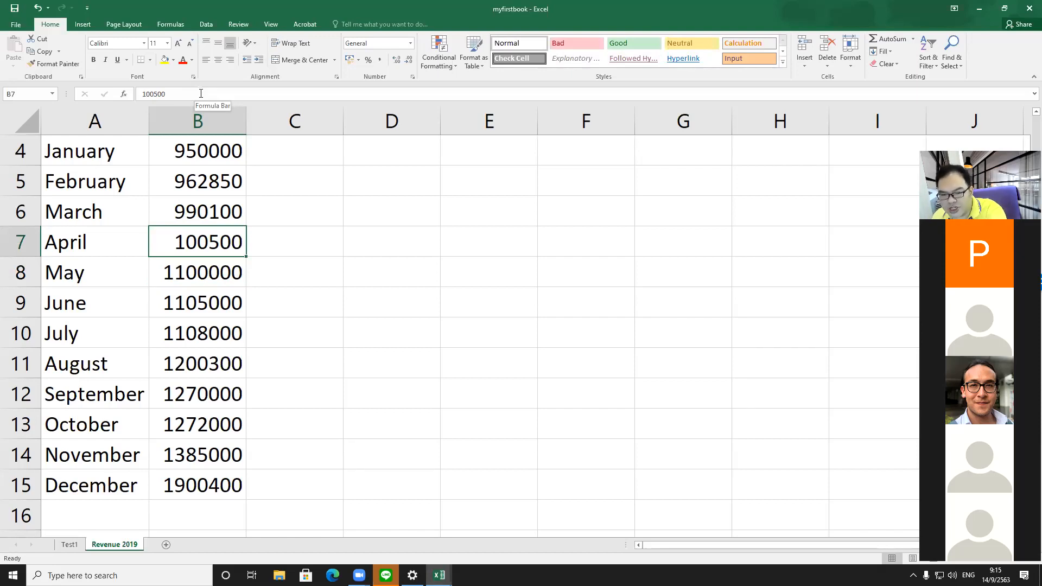
key(F2)
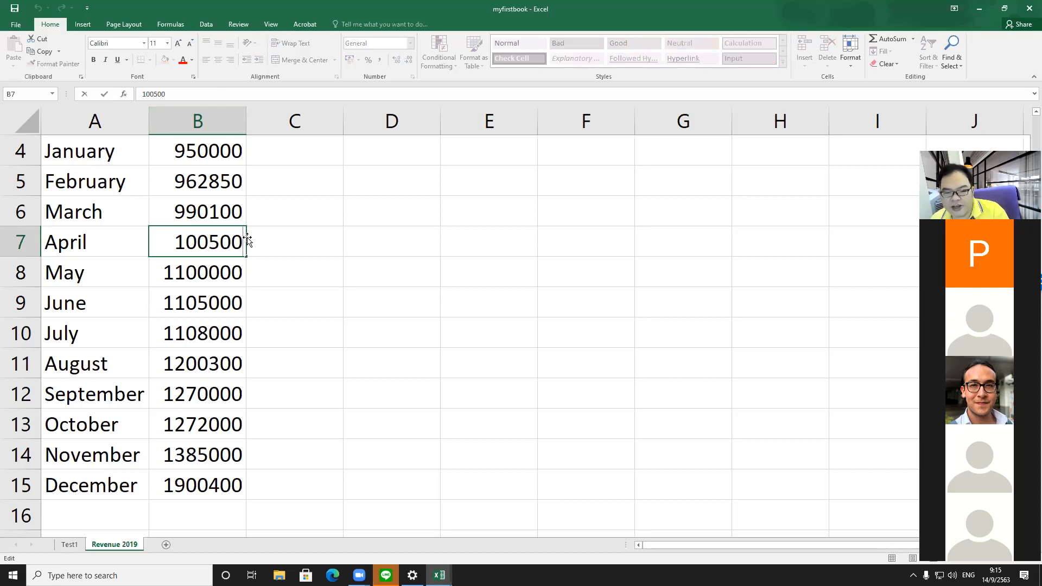
key(Return)
key(Up)
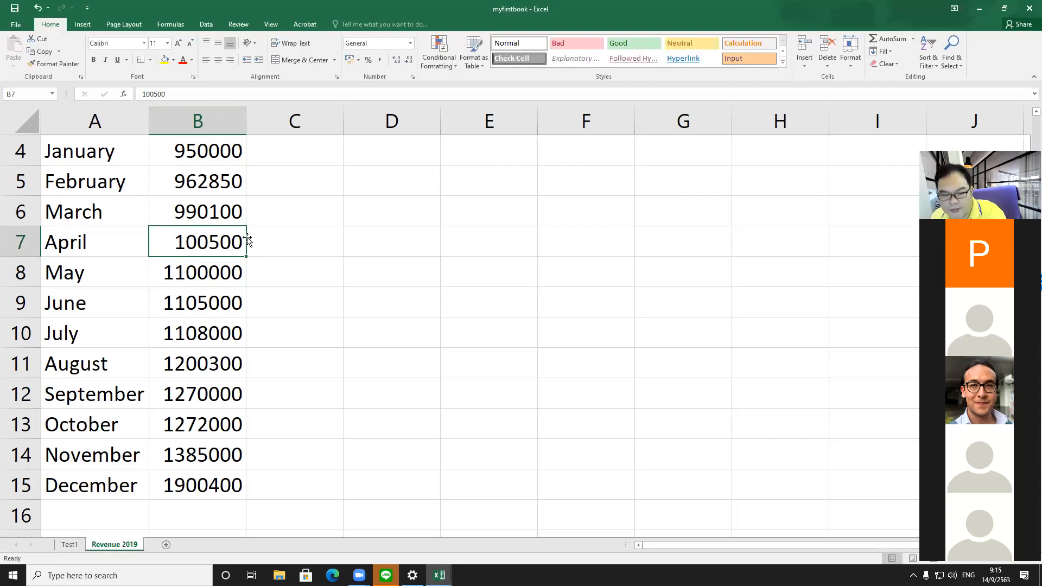
key(F2)
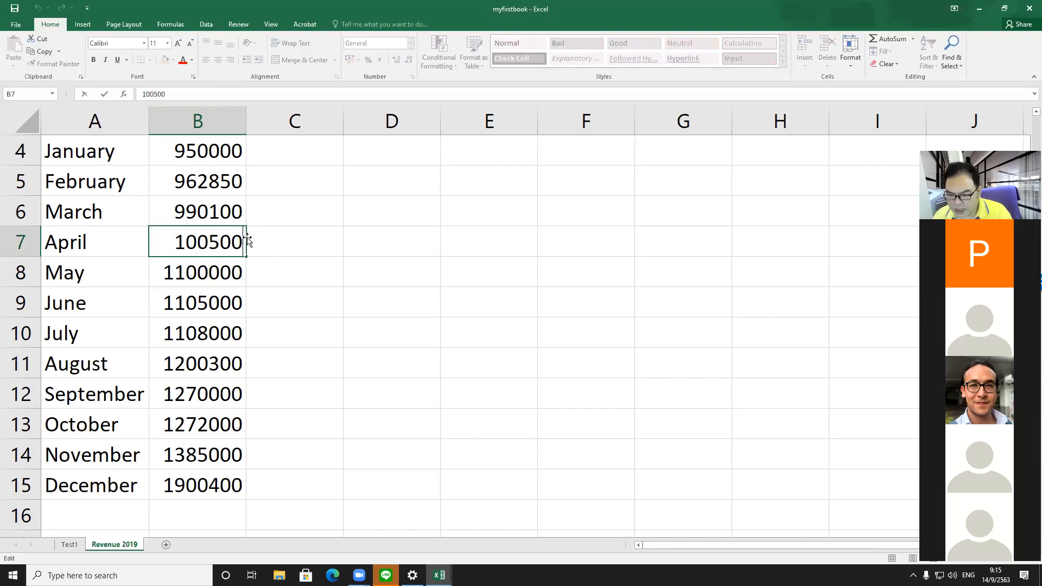
text(0)
key(Return)
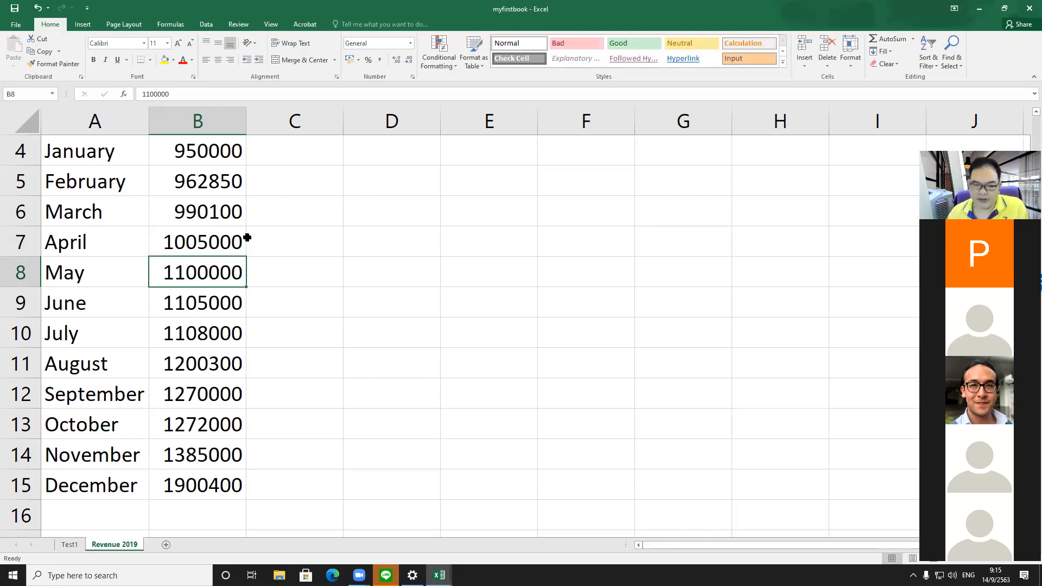
Step: Format column B as Currency with the $ English (United States) symbol and 2 decimal places, then undo it
scroll(277, 166, up, 1)
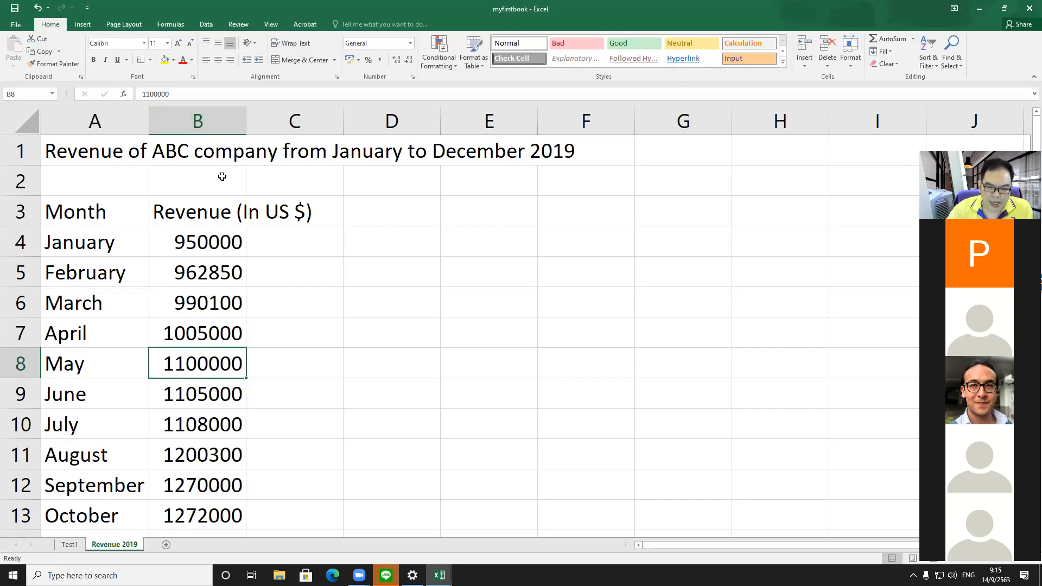
click(219, 123)
right_click(219, 123)
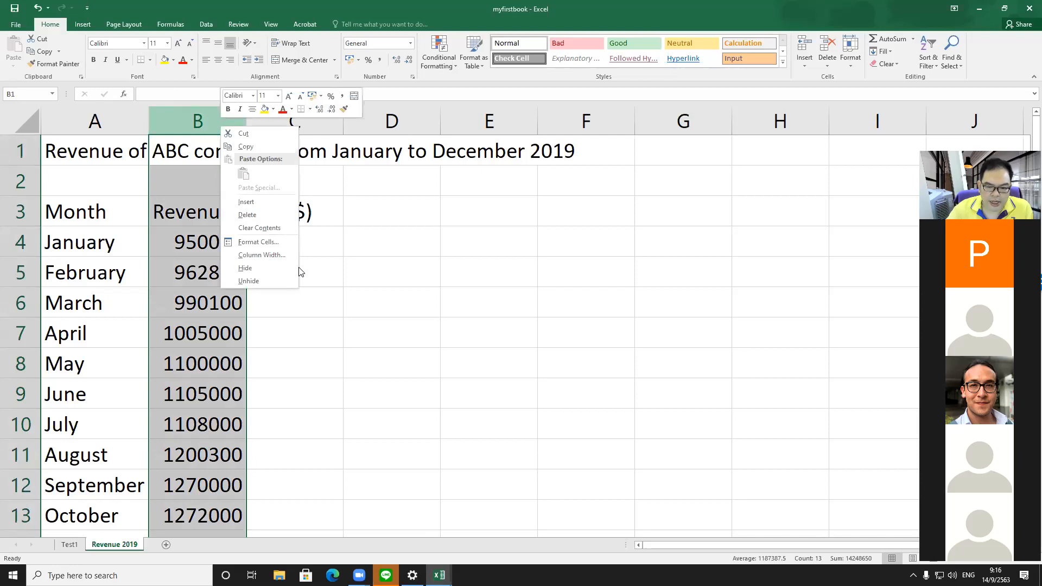
click(259, 241)
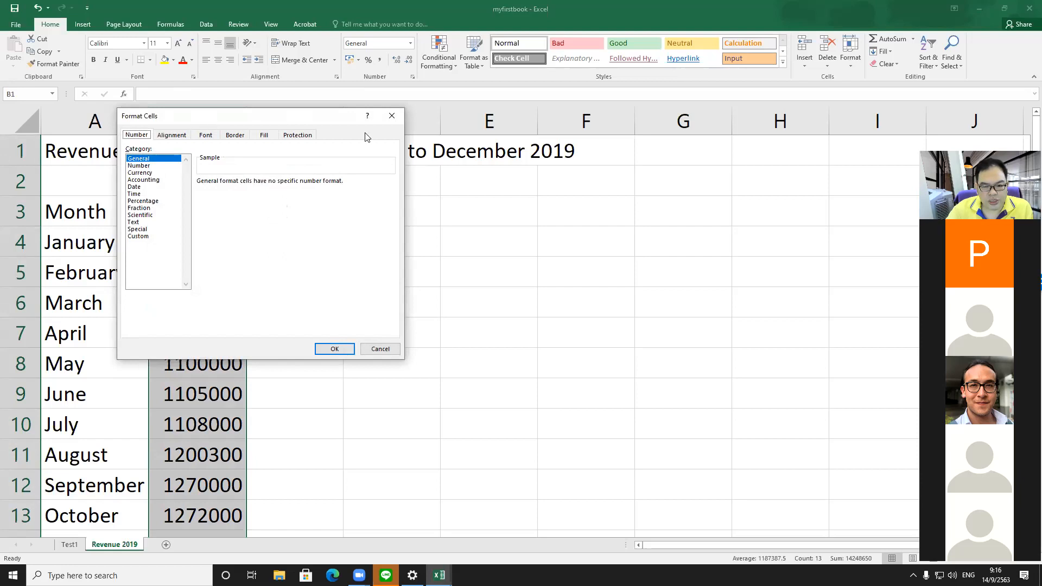
drag(208, 118, 365, 133)
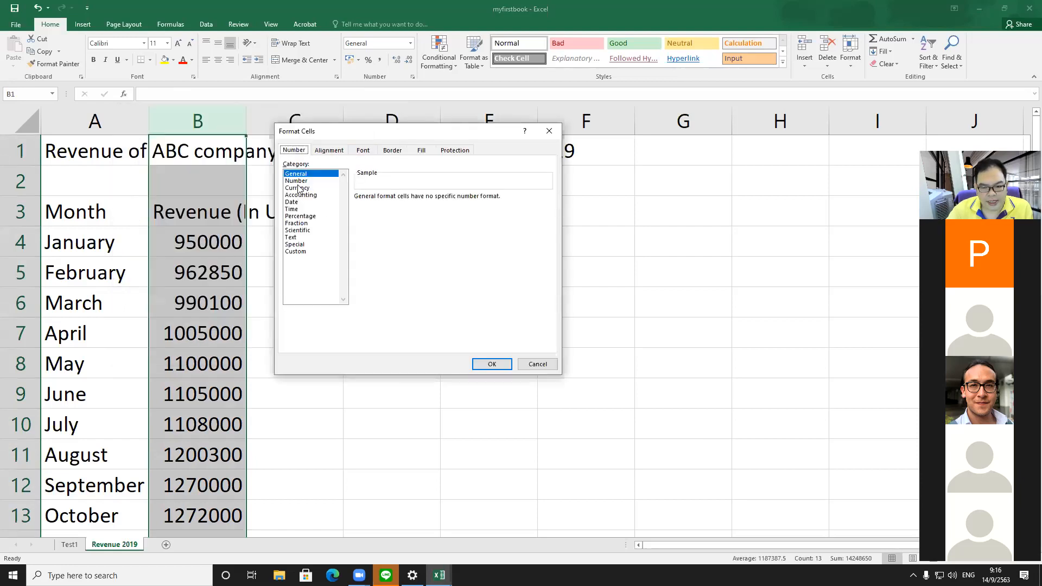
click(297, 187)
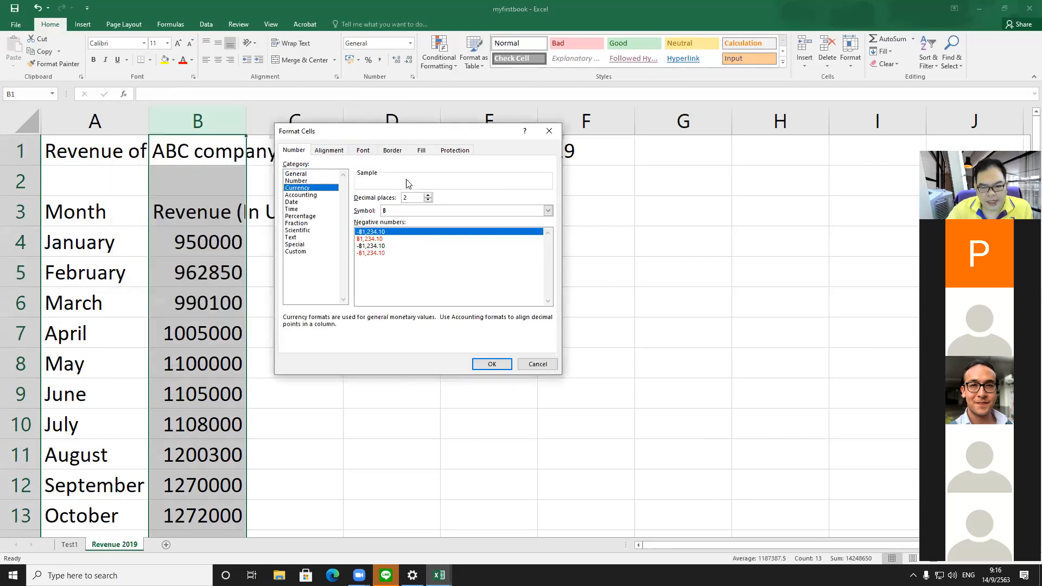
click(548, 210)
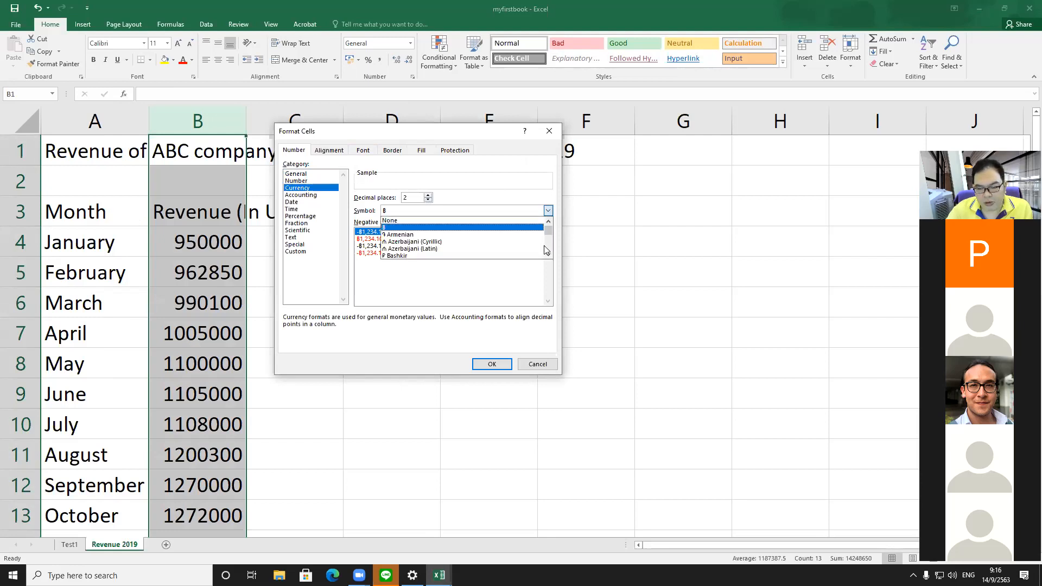
scroll(544, 245, down, 10)
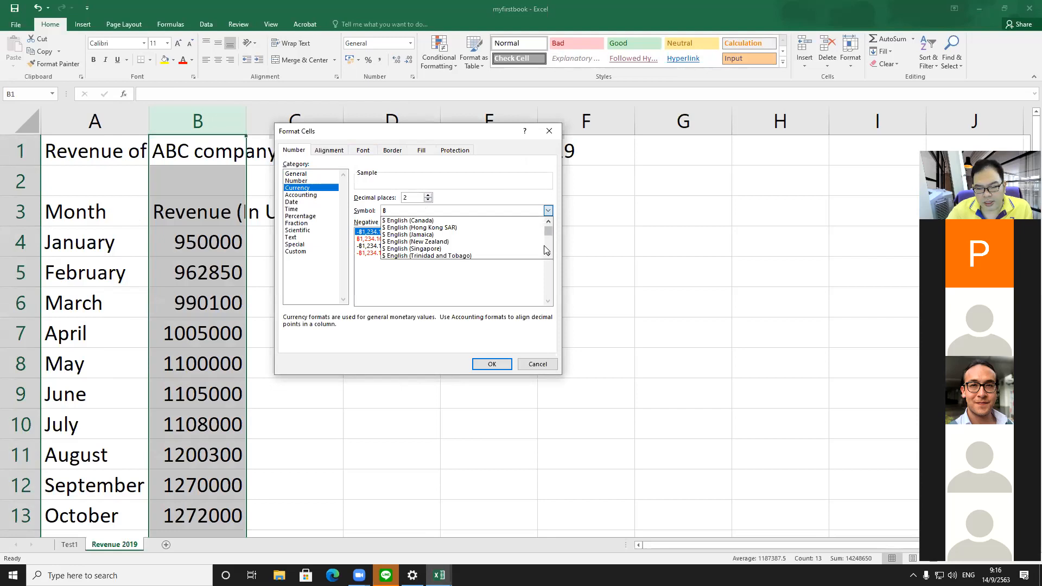
scroll(546, 250, down, 2)
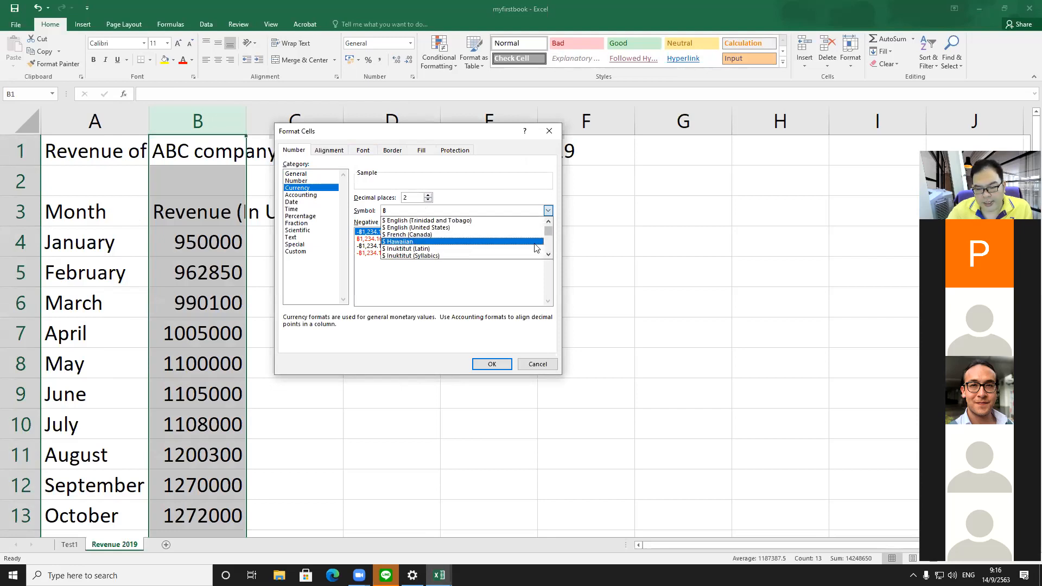
click(477, 230)
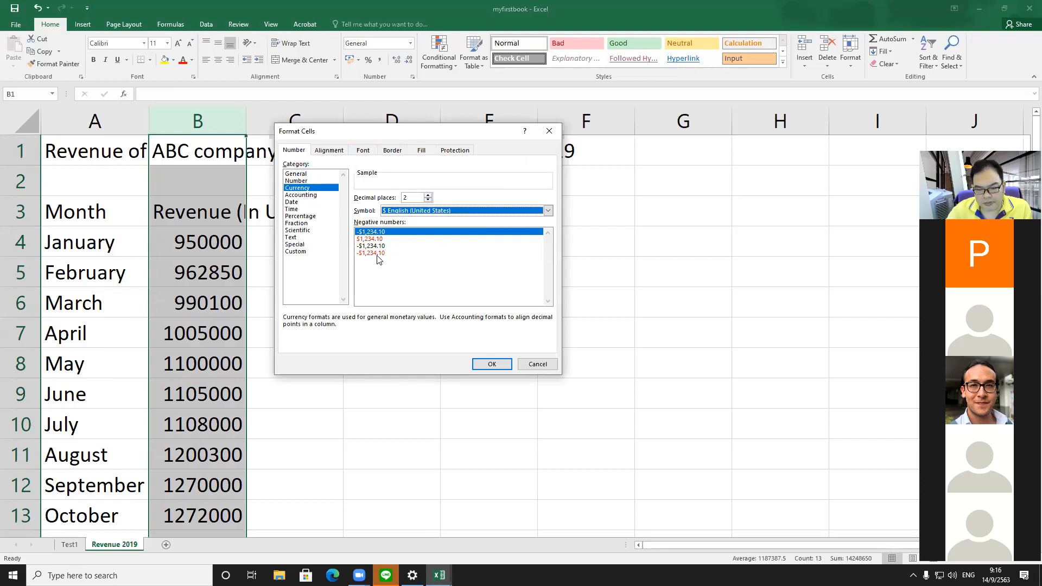
click(382, 239)
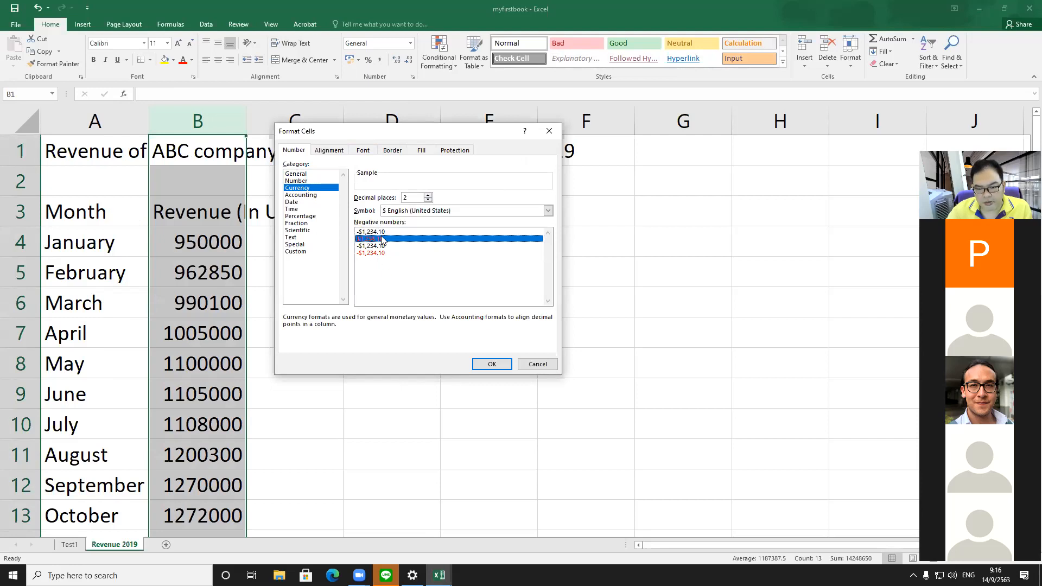
click(381, 234)
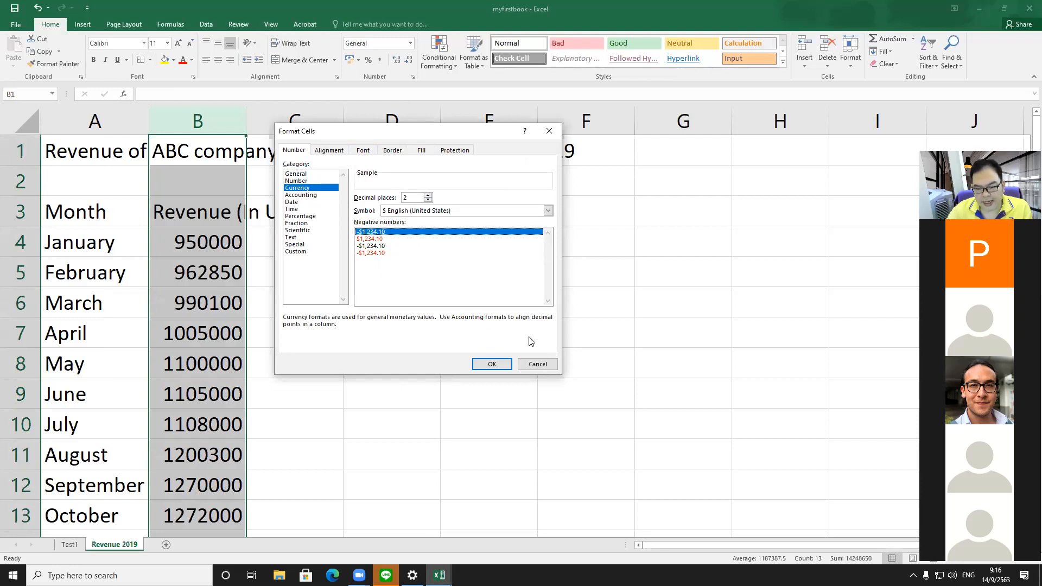
click(483, 359)
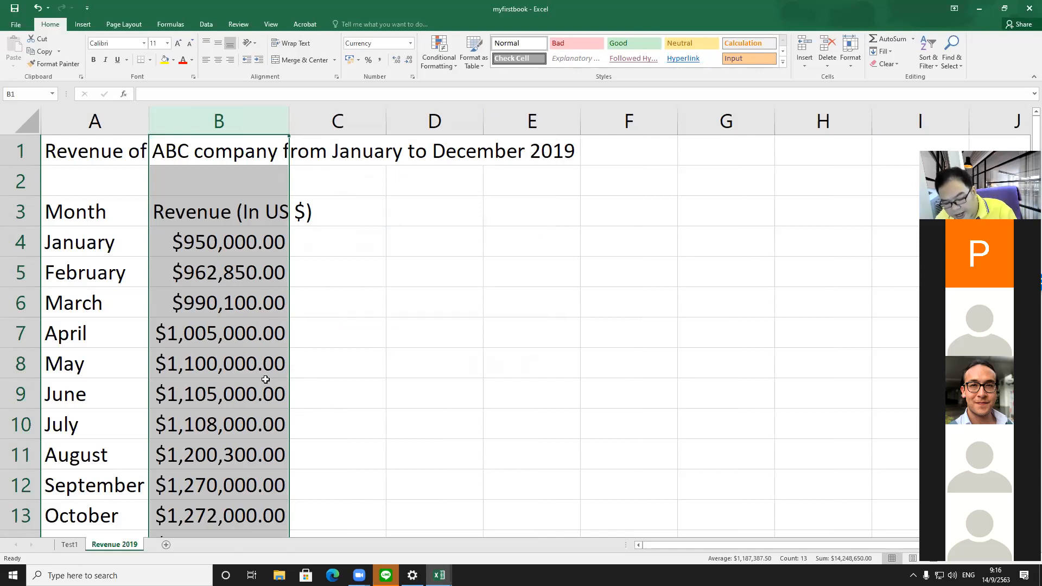
key(ctrl+z)
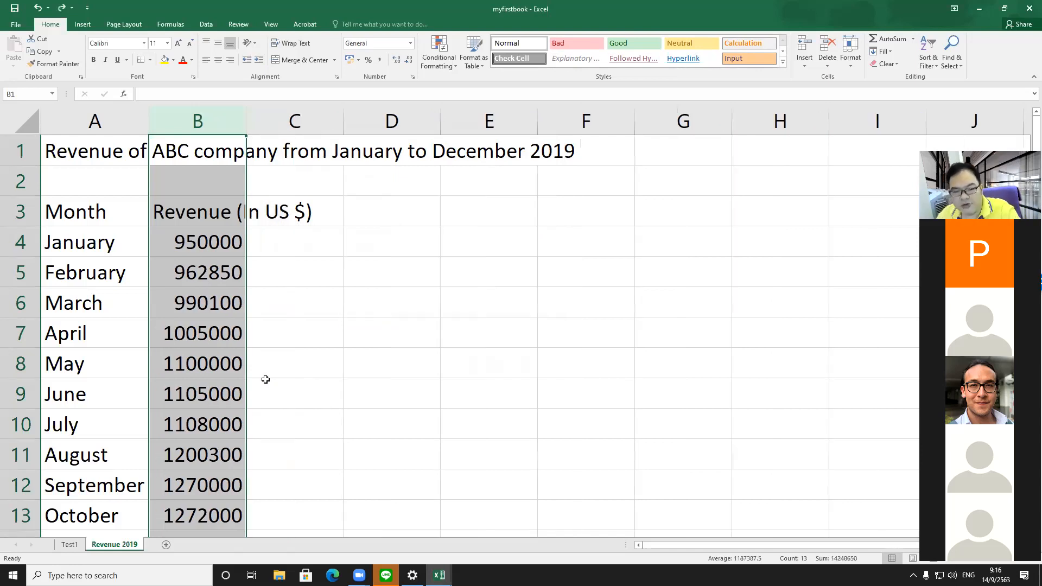
Step: Apply the Currency number format to the whole of column B
click(303, 363)
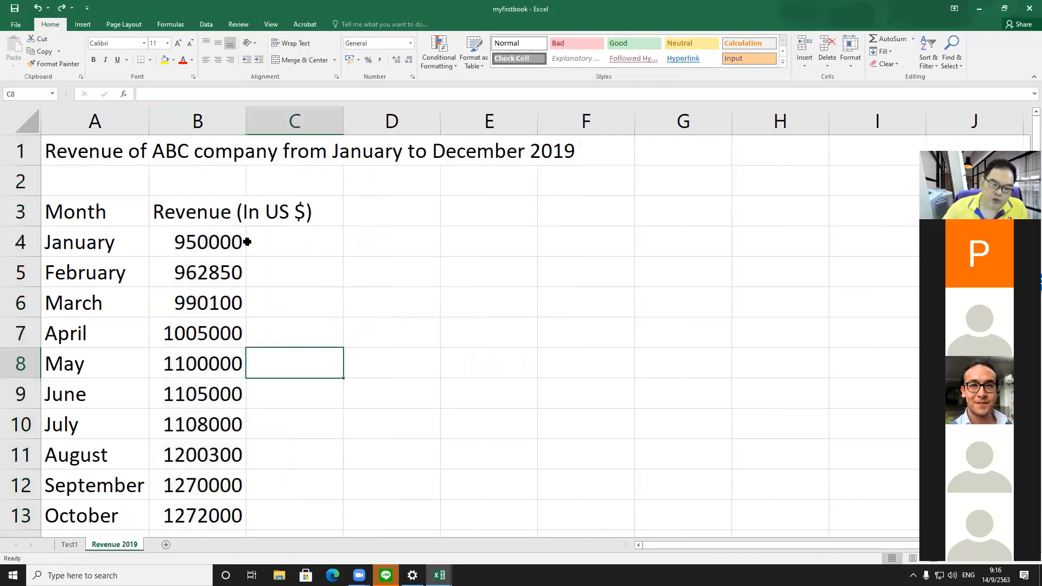
click(199, 123)
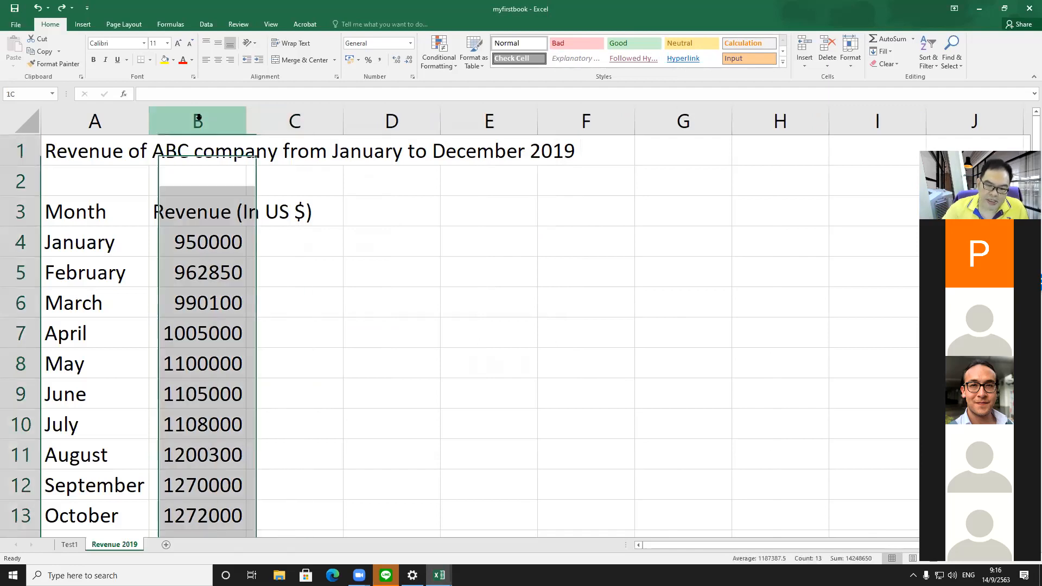
right_click(199, 126)
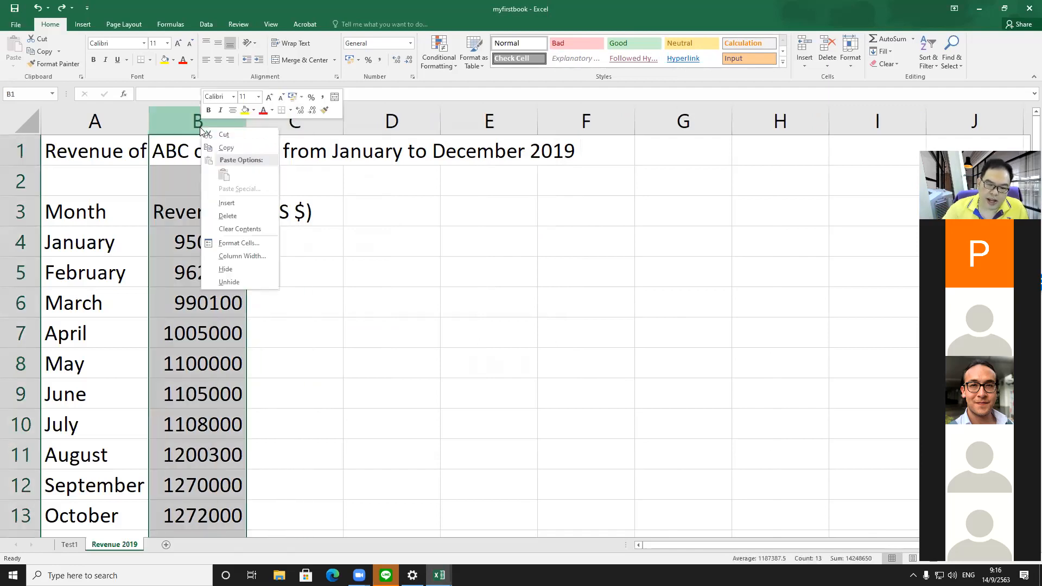
click(357, 285)
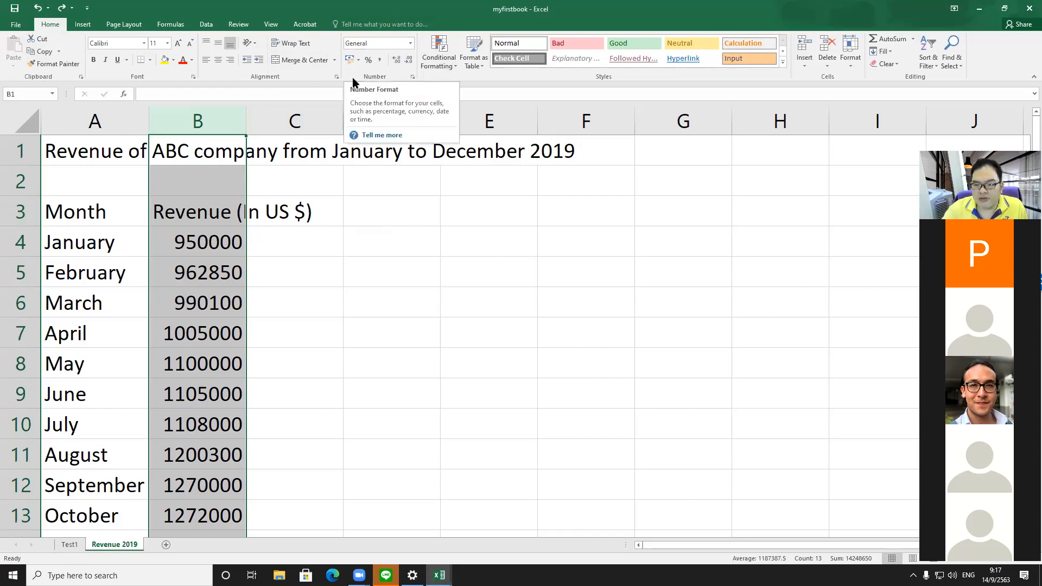
click(410, 43)
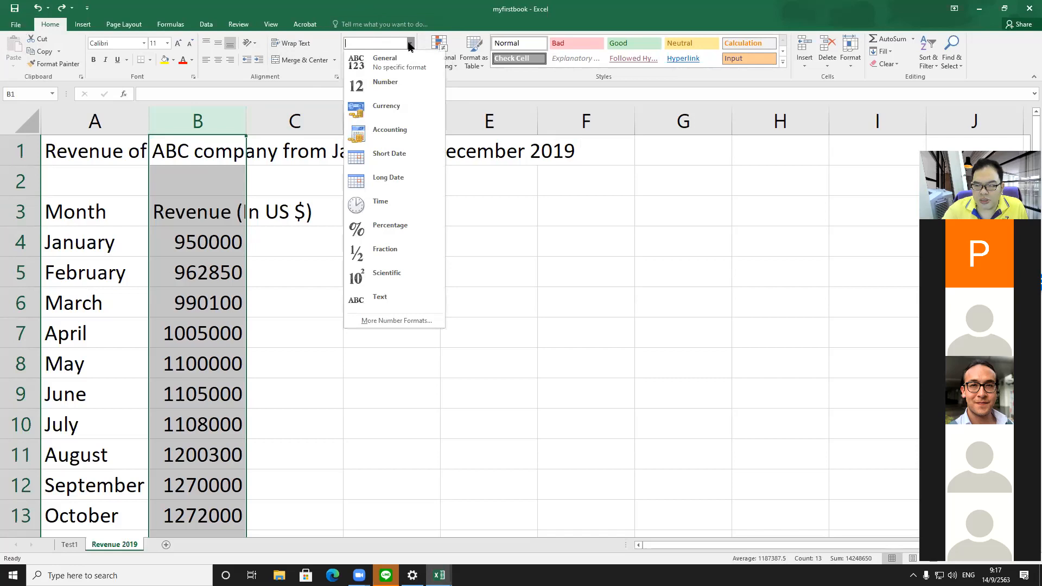
click(403, 109)
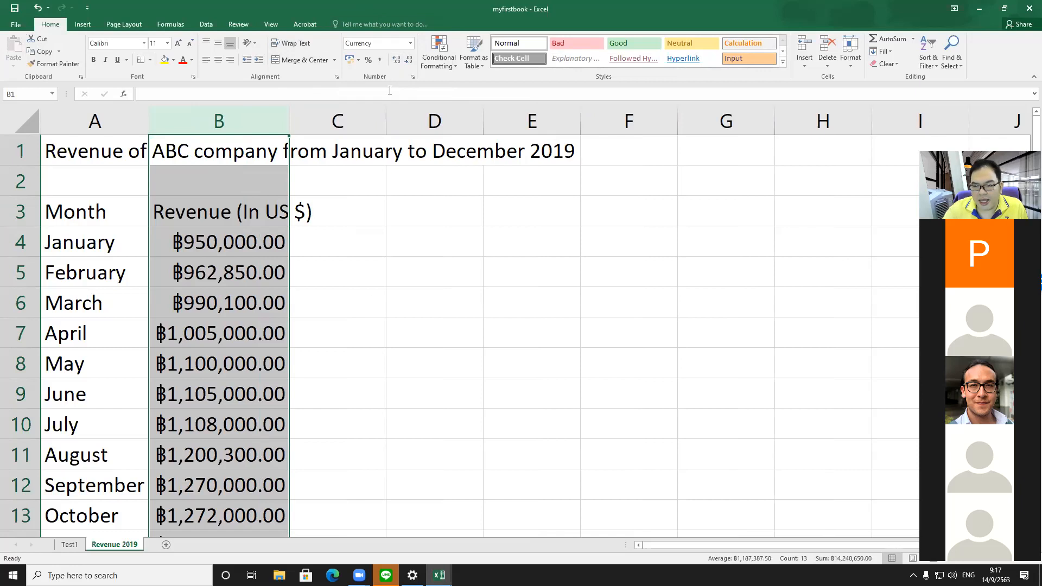
Step: Format column B as Currency with the $ English (United States) symbol
click(411, 43)
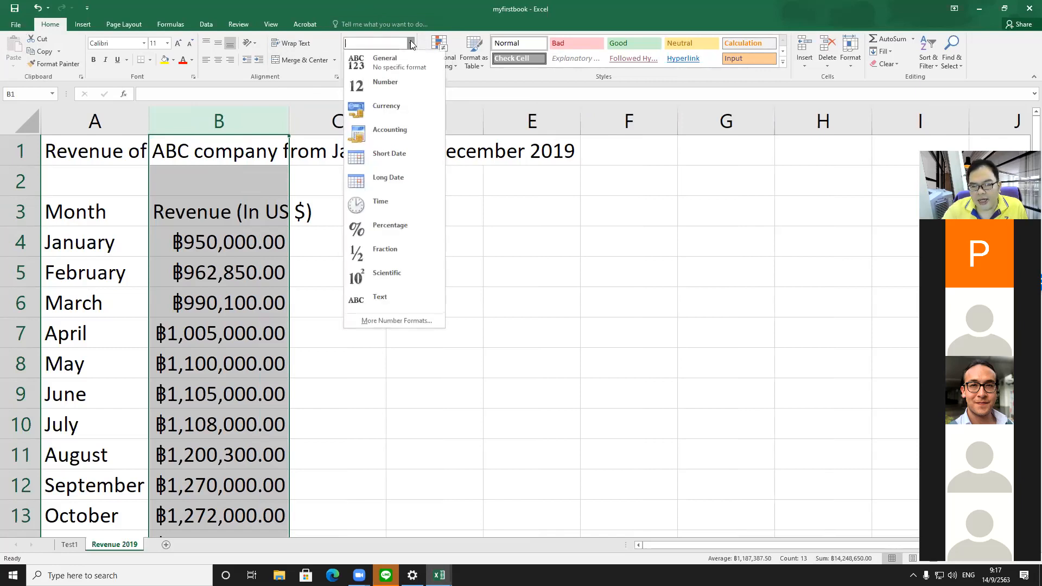
click(382, 107)
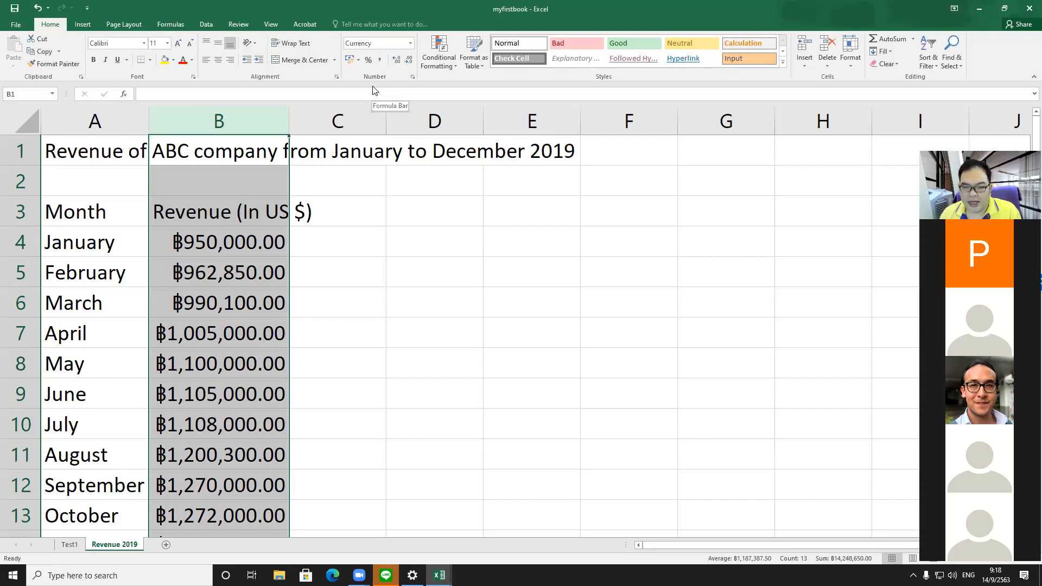
click(609, 41)
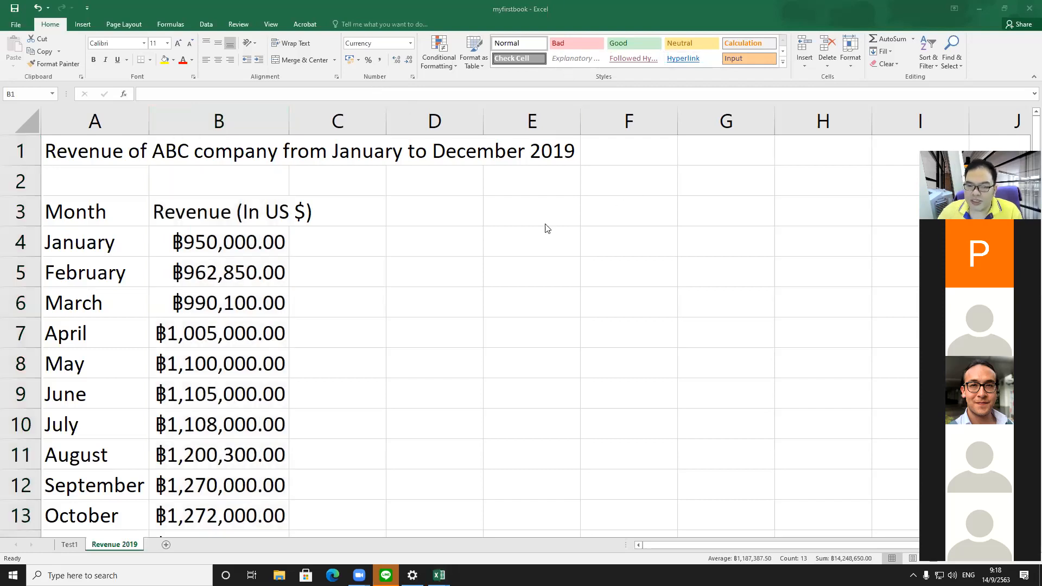
click(234, 109)
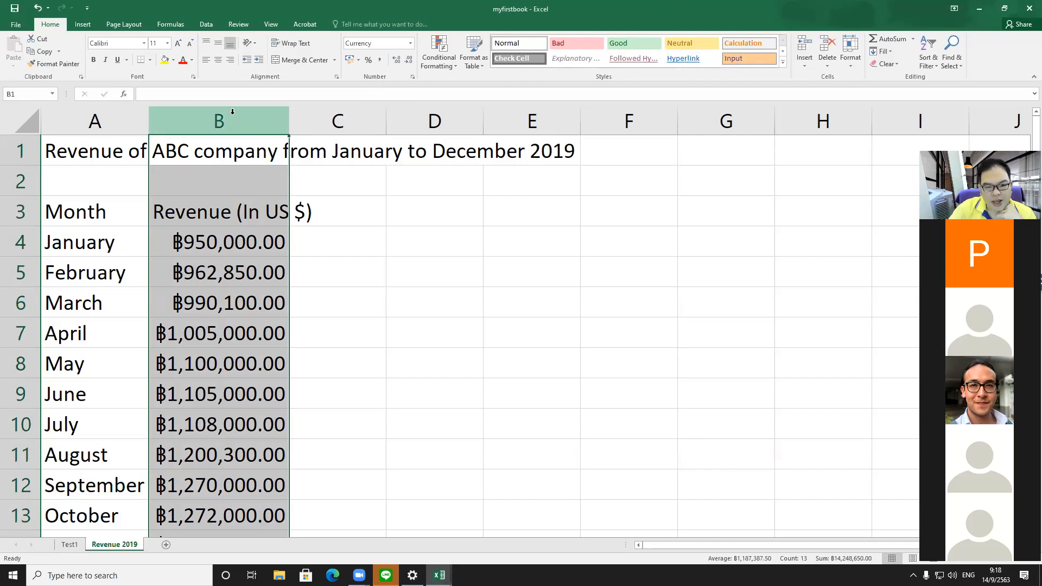
right_click(231, 115)
click(260, 229)
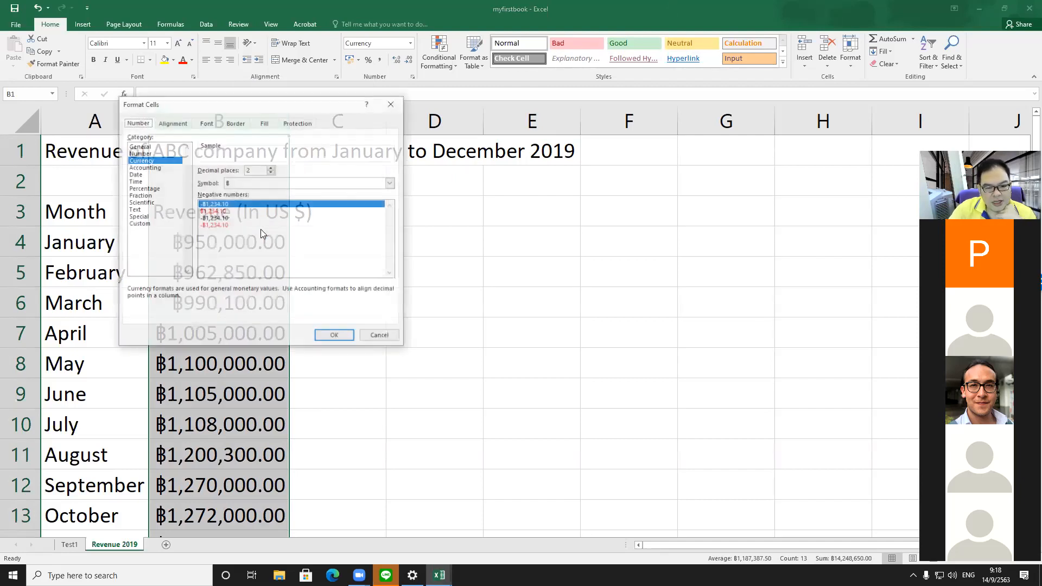
click(256, 182)
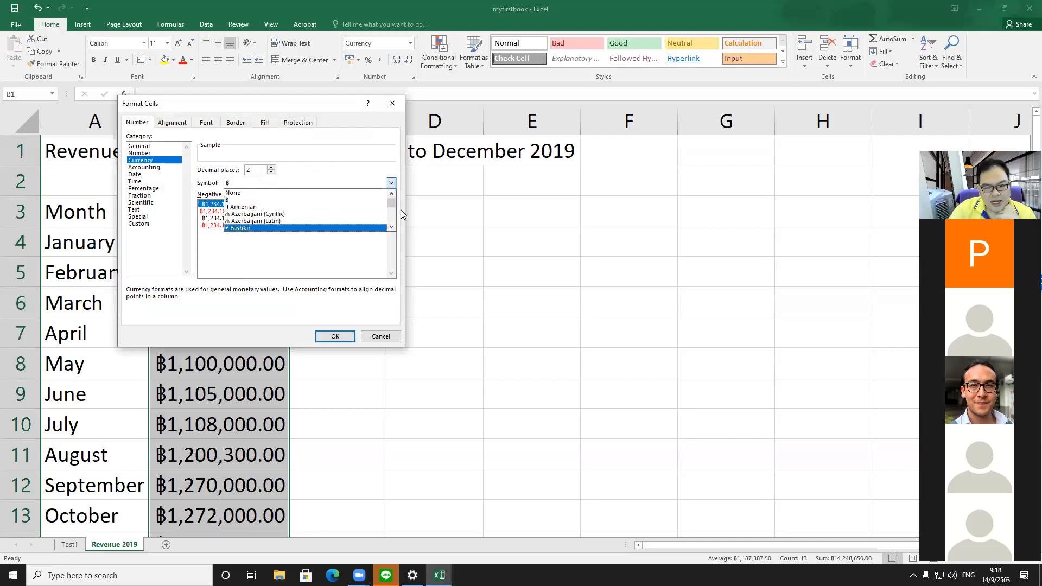
scroll(392, 220, down, 10)
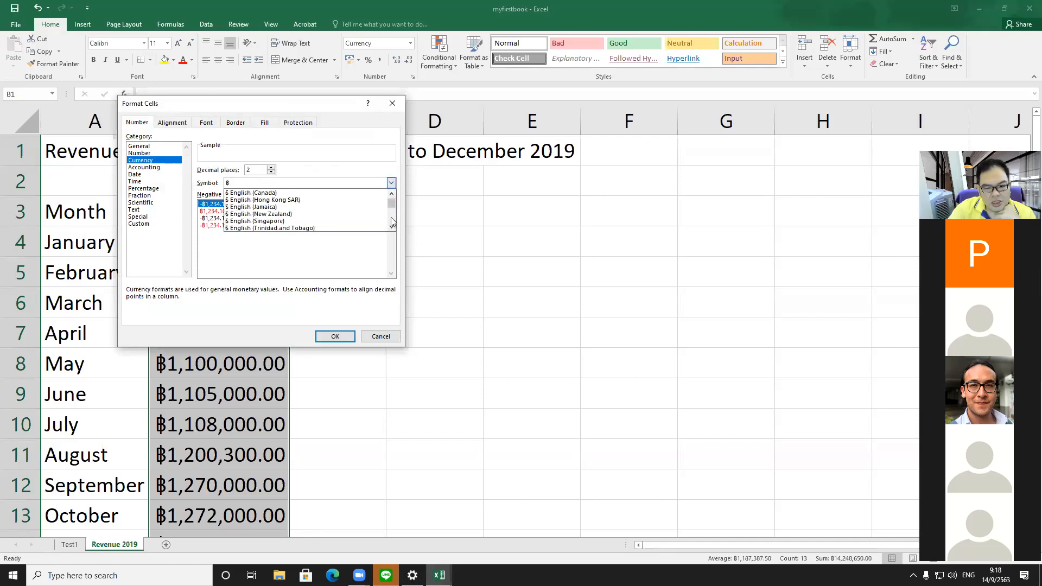
scroll(392, 222, down, 2)
click(347, 198)
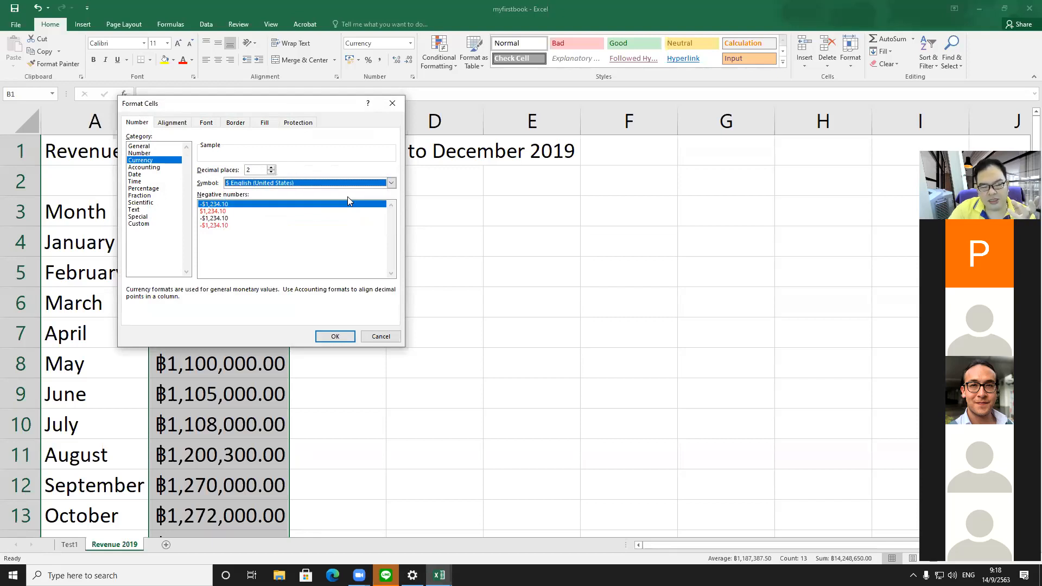
click(335, 336)
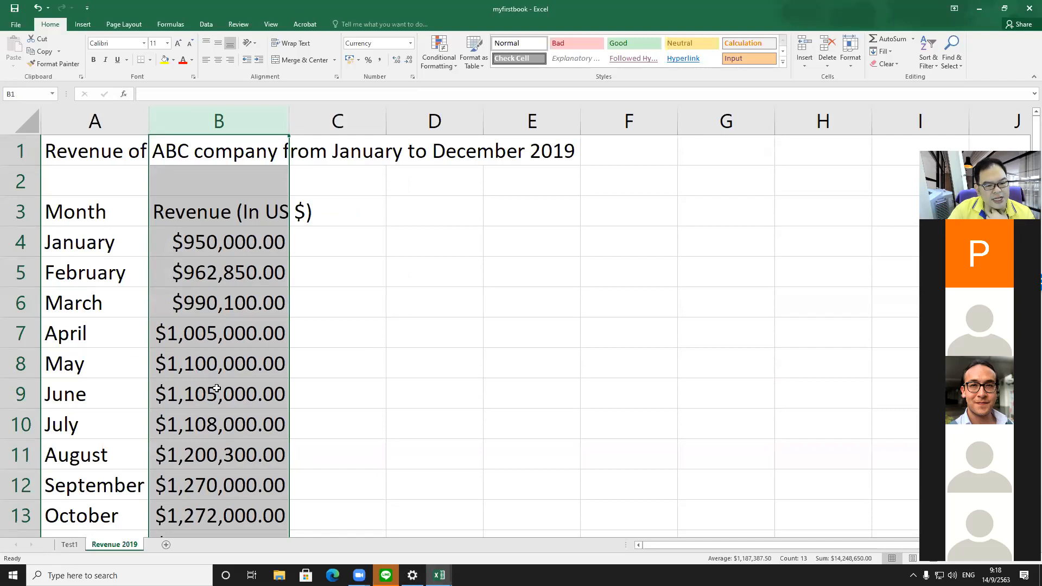
scroll(219, 406, down, 2)
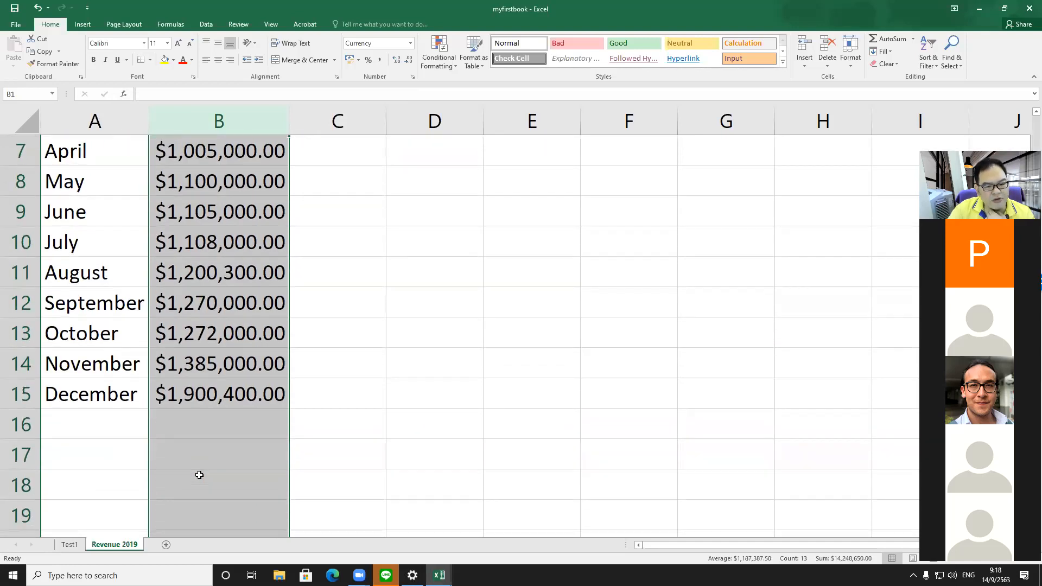
scroll(198, 474, up, 1)
scroll(198, 474, down, 1)
scroll(198, 474, up, 2)
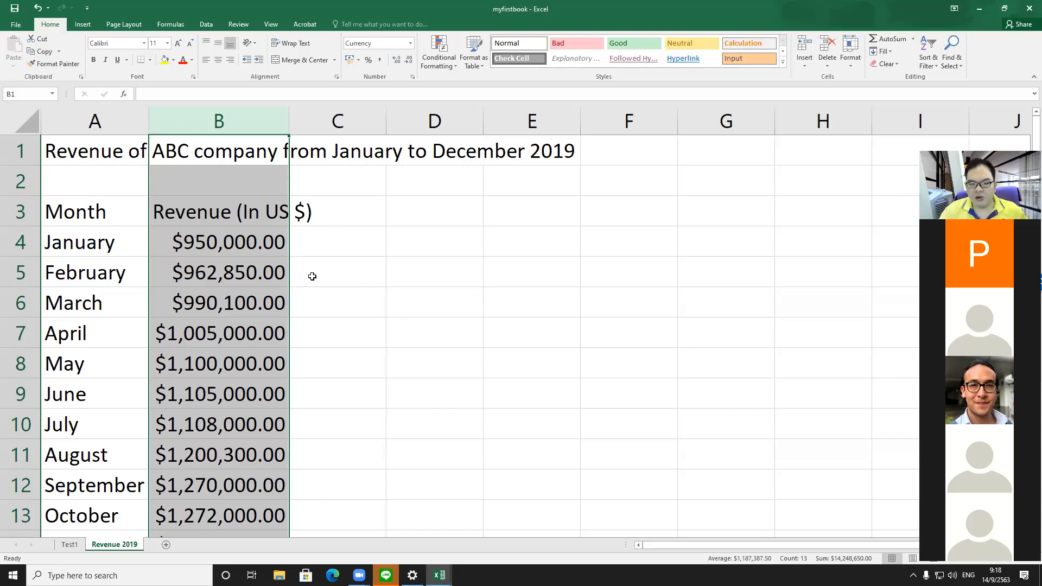
Step: Try adjusting the decimal places of column B's Currency format
click(227, 125)
right_click(228, 120)
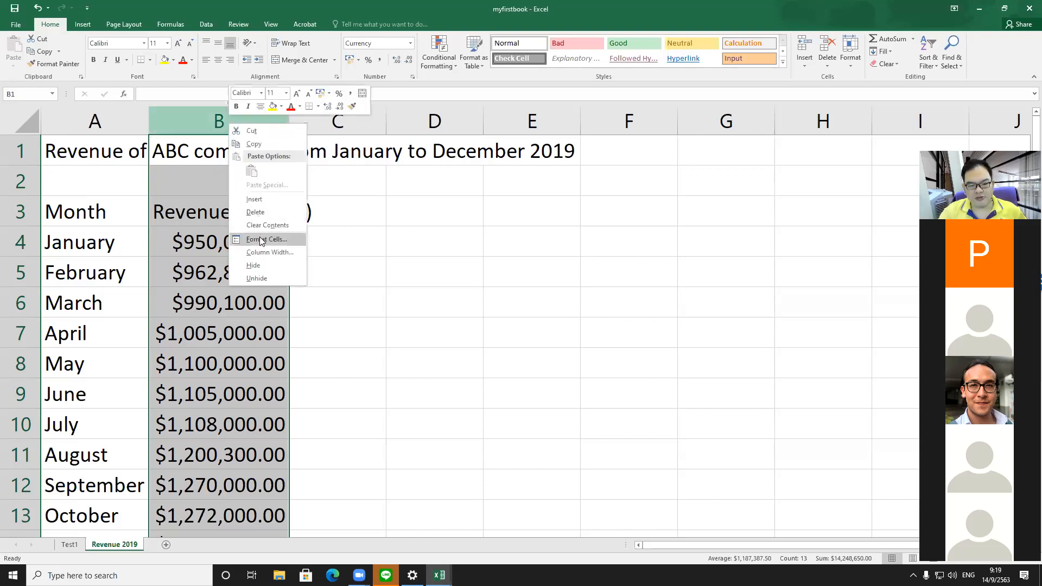
click(262, 239)
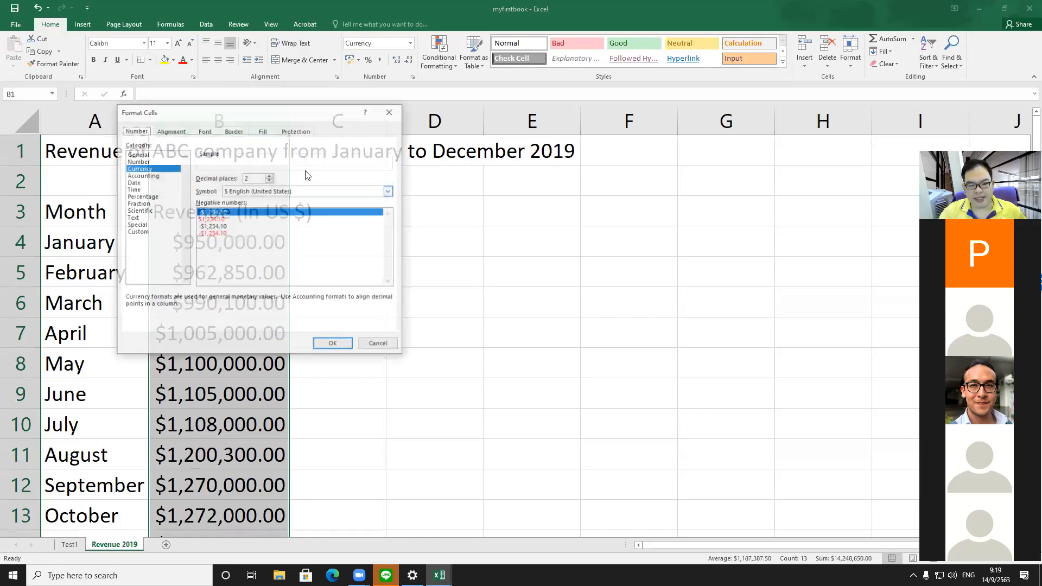
click(269, 181)
click(269, 181)
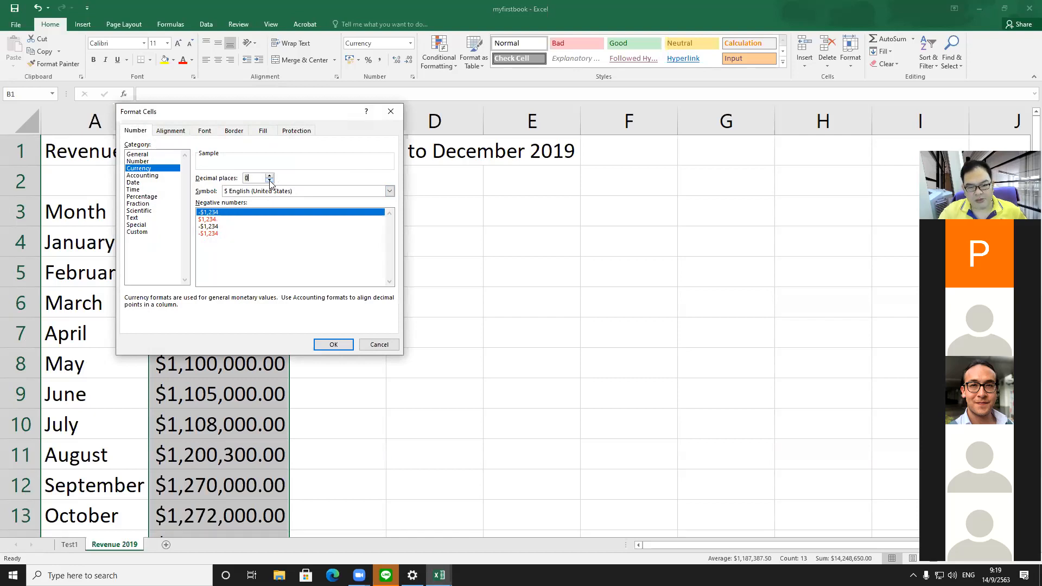
click(269, 177)
click(330, 344)
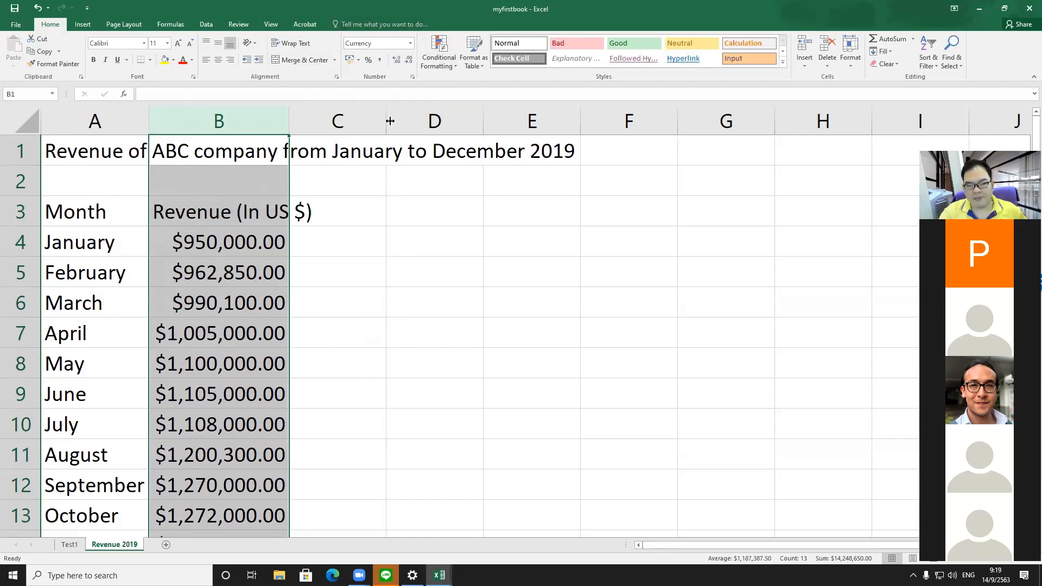
Step: Decrease the decimal places of column B to zero
click(409, 61)
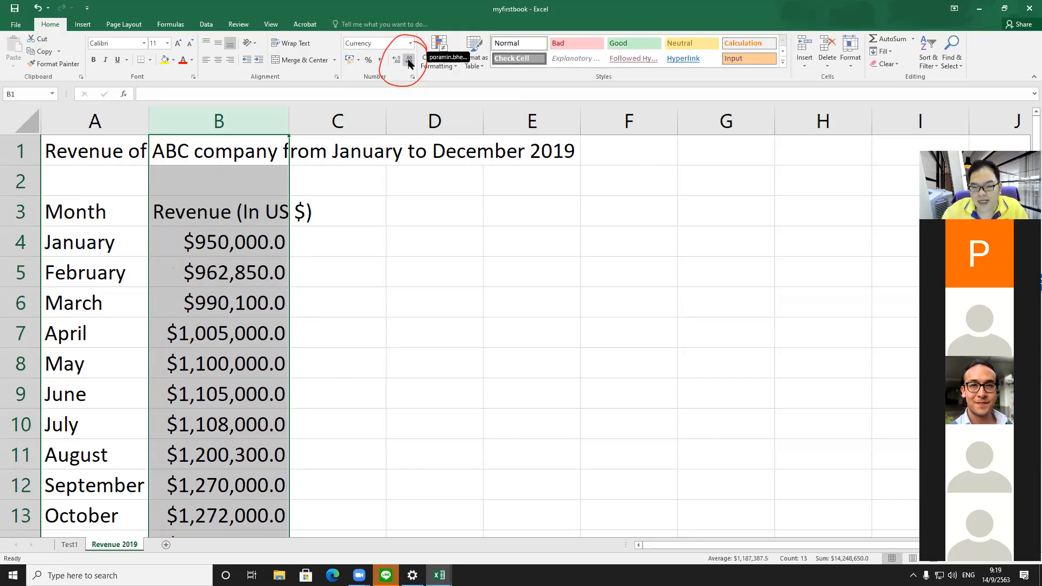
click(408, 60)
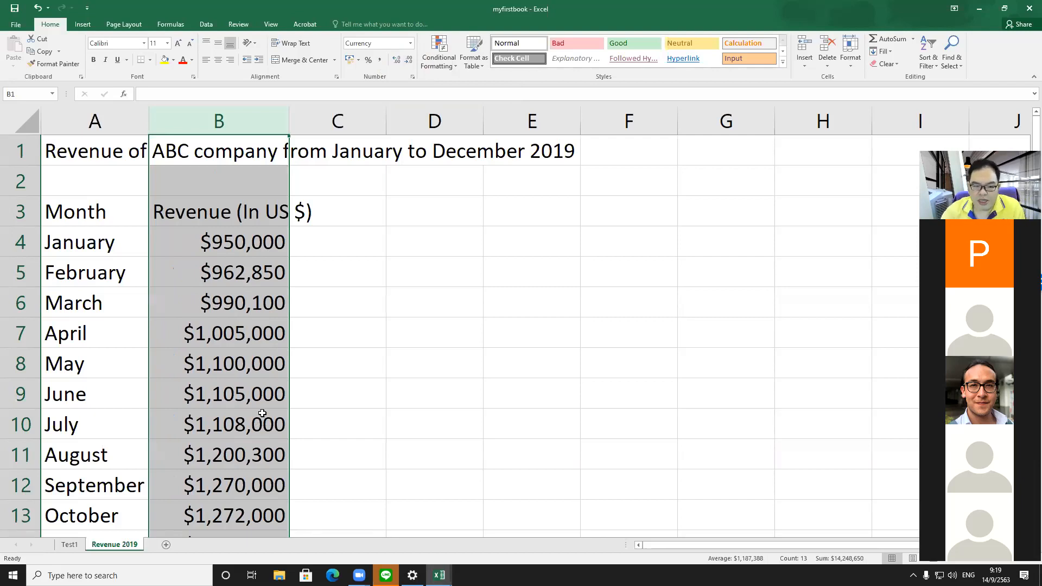
Step: Apply All Borders to the month and revenue table from A3 to B15
scroll(262, 413, down, 2)
scroll(262, 413, up, 1)
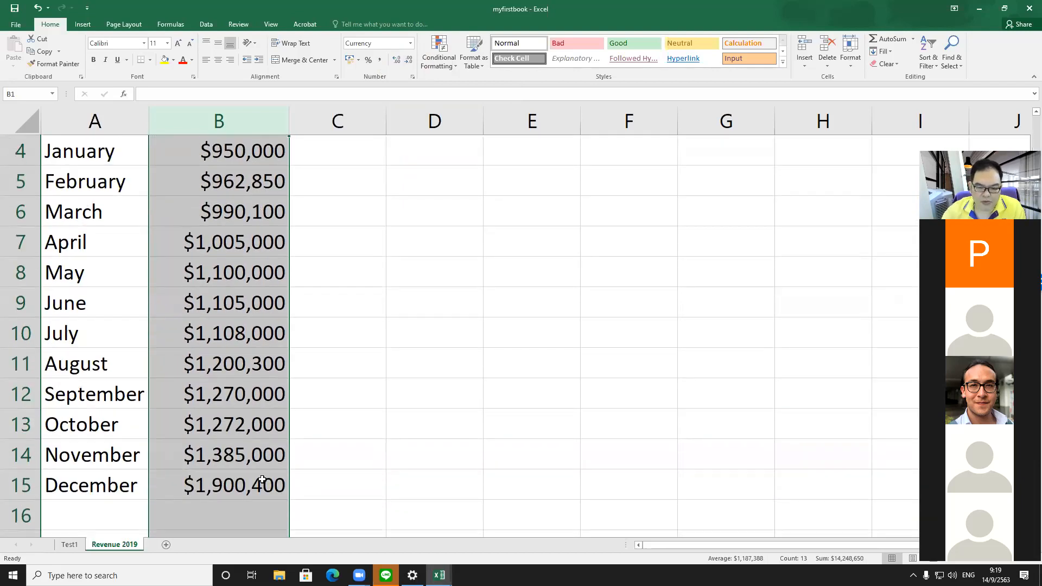
scroll(138, 375, up, 1)
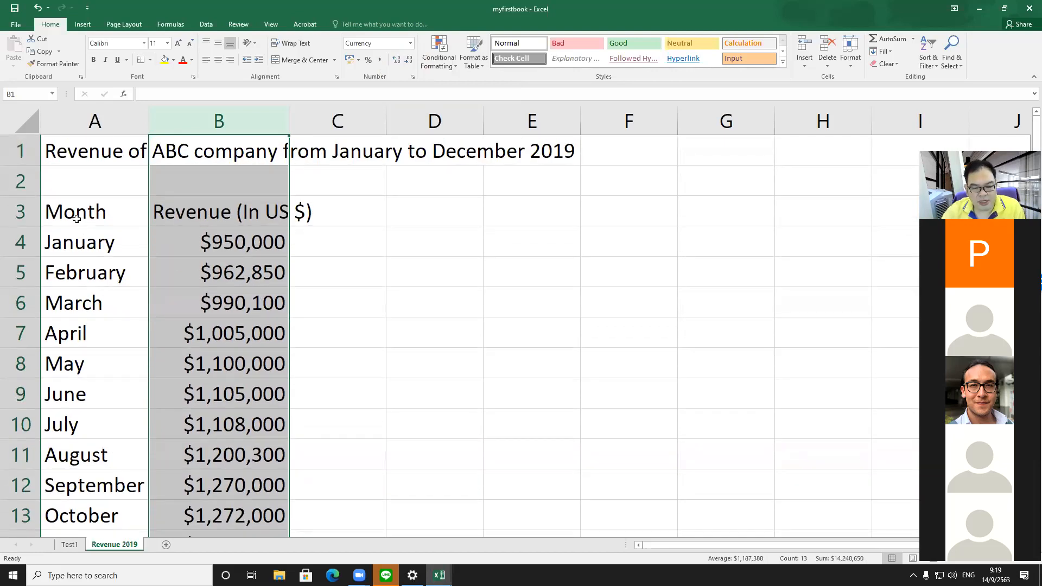
drag(76, 218, 198, 478)
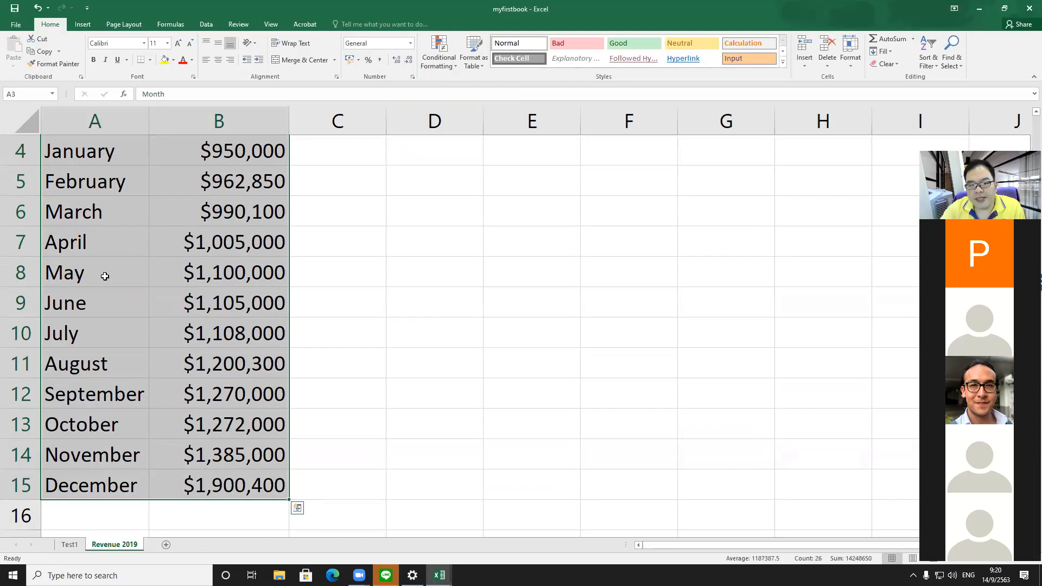
right_click(203, 169)
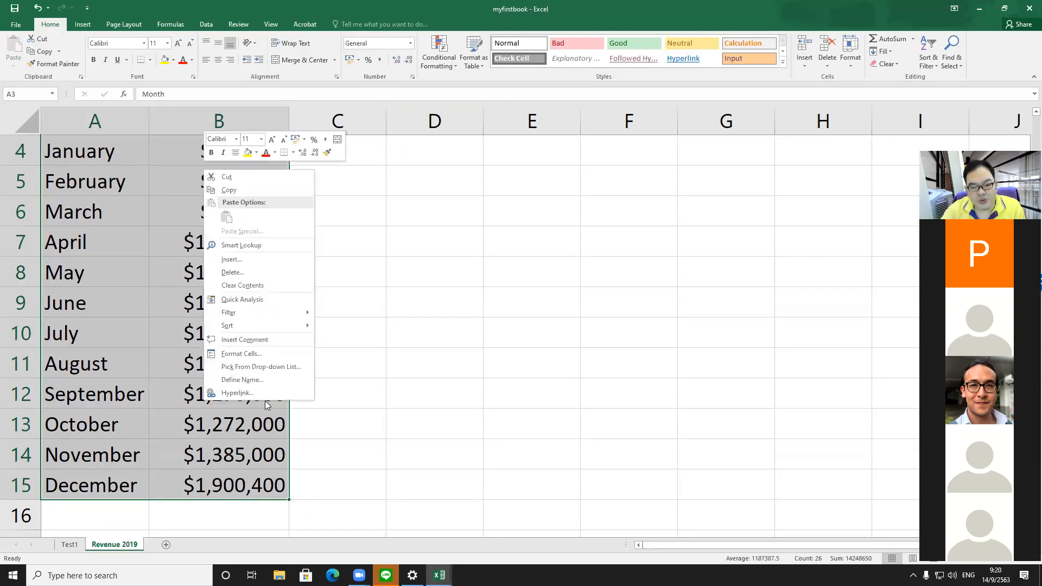
click(289, 354)
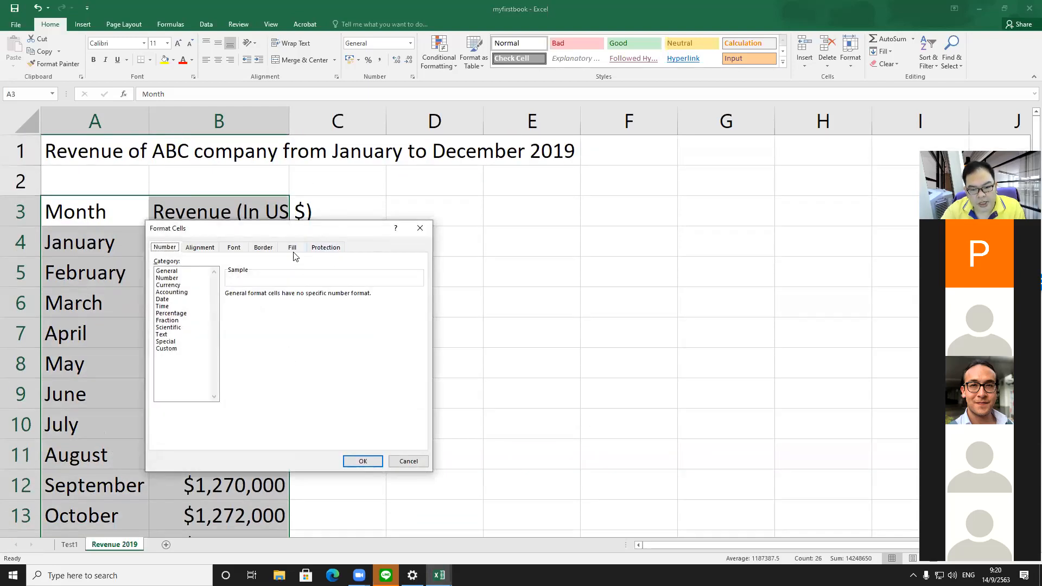
click(264, 250)
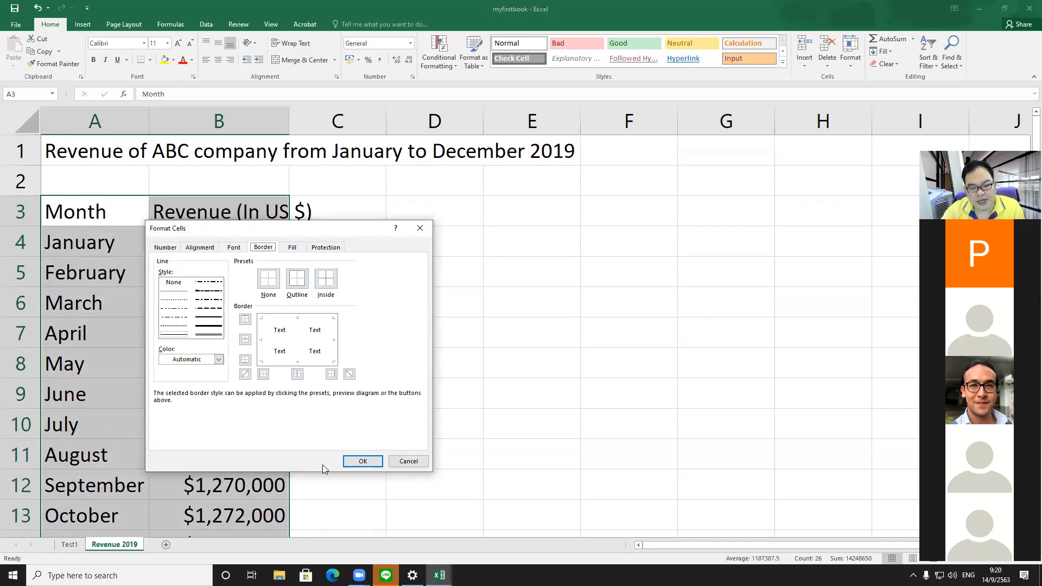
click(409, 461)
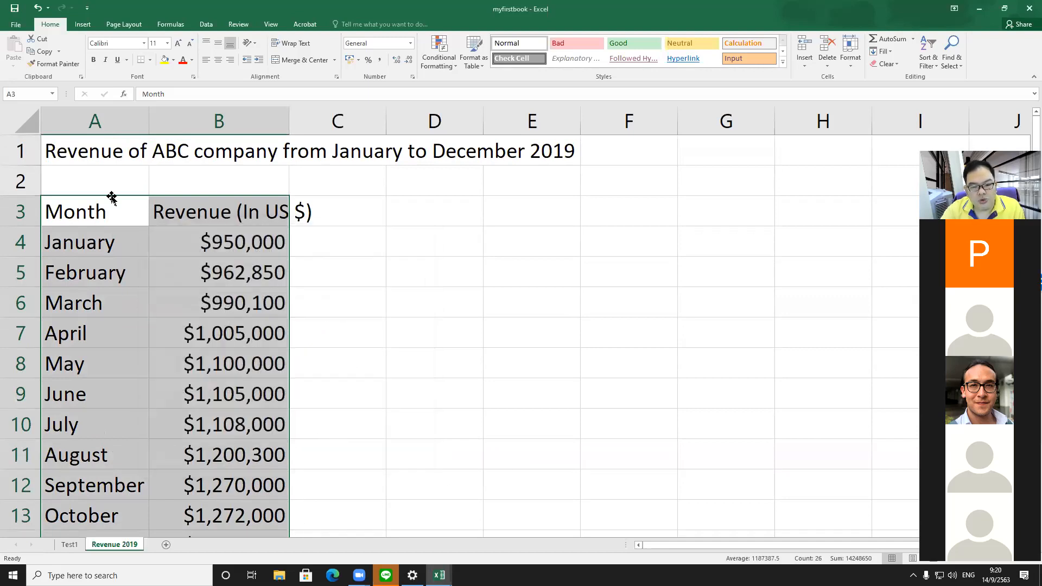
right_click(189, 229)
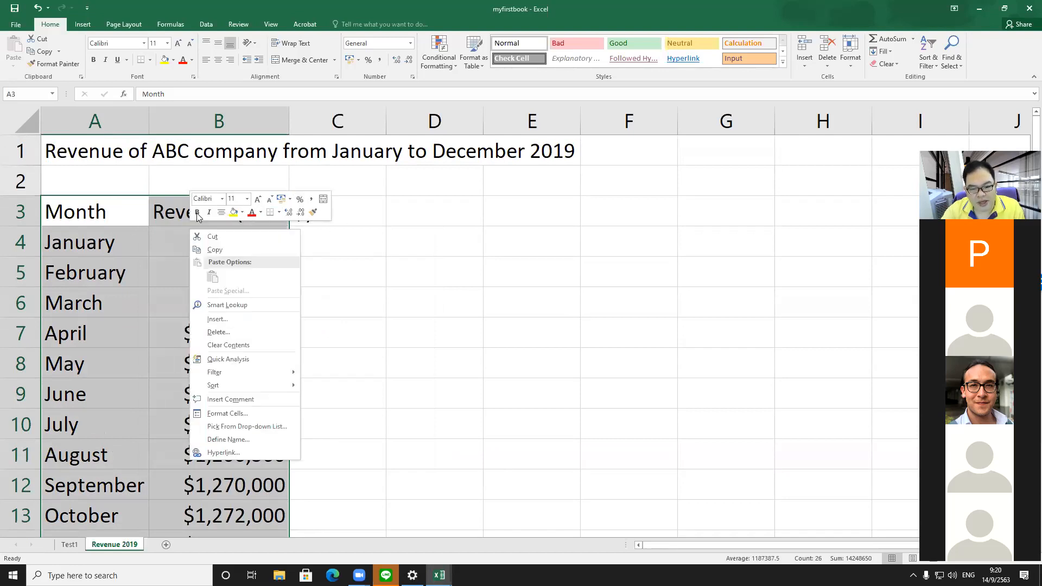
click(280, 213)
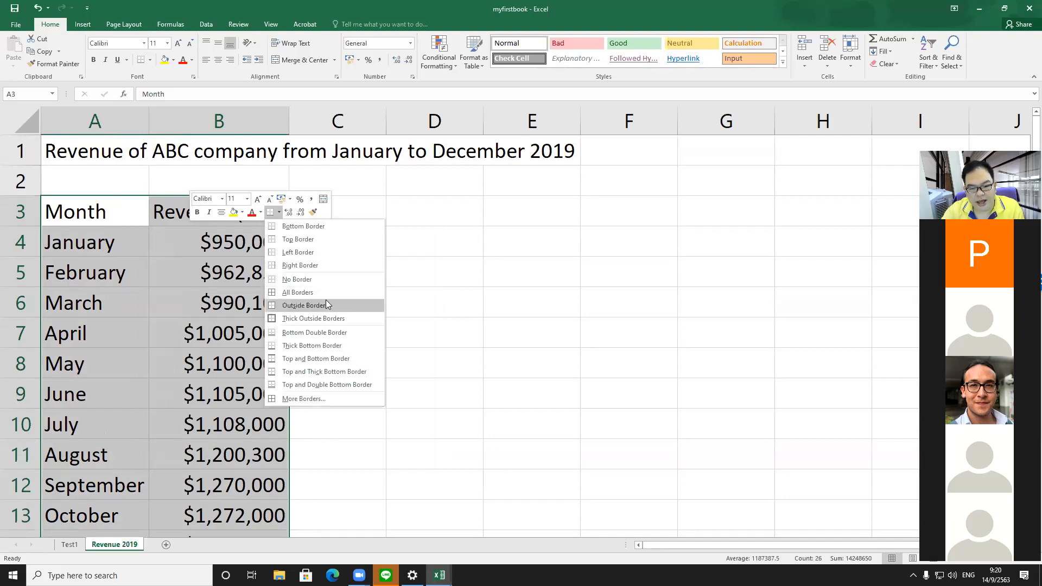
click(154, 260)
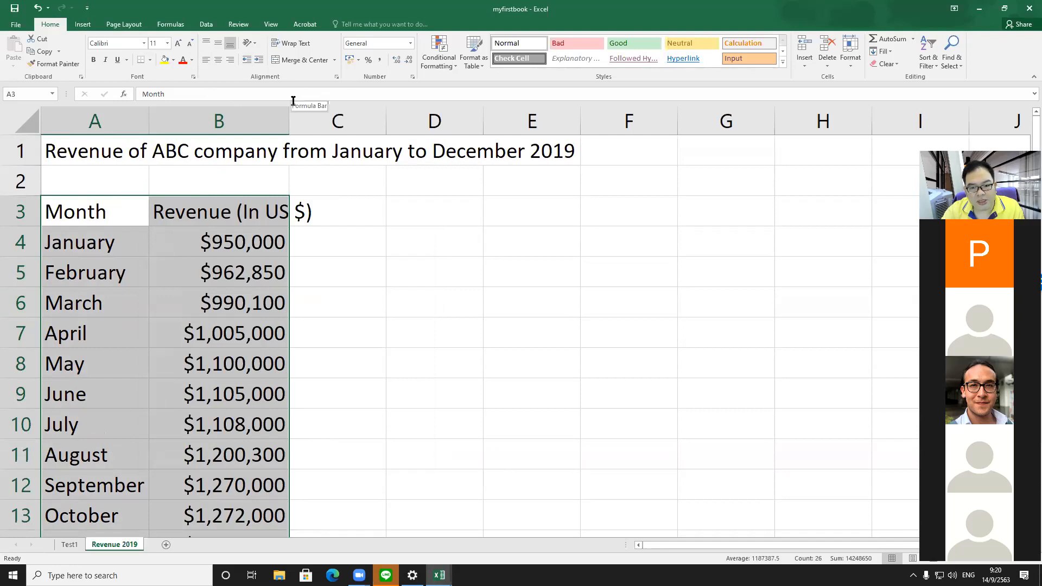
click(150, 61)
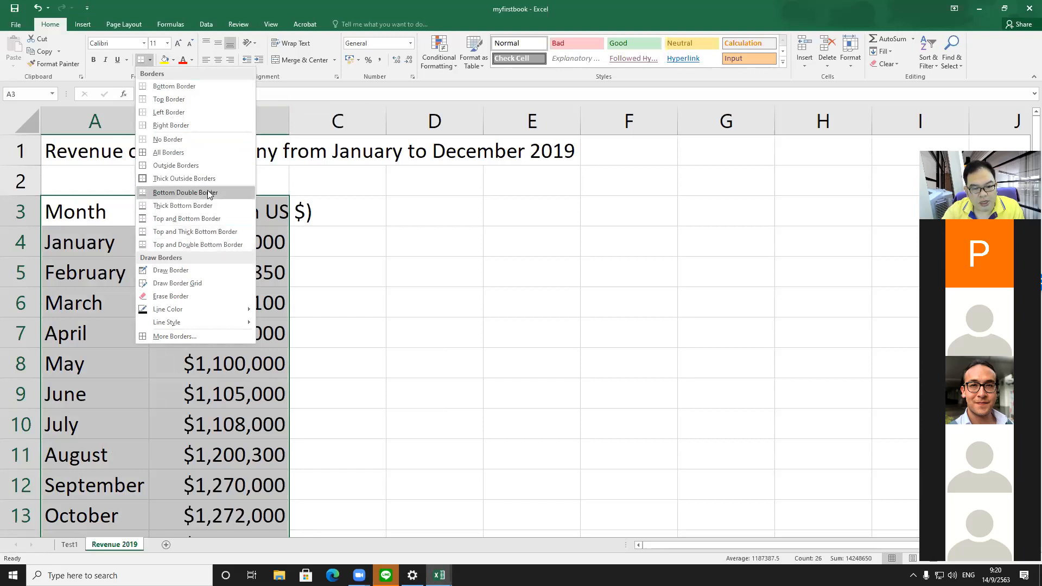
click(208, 153)
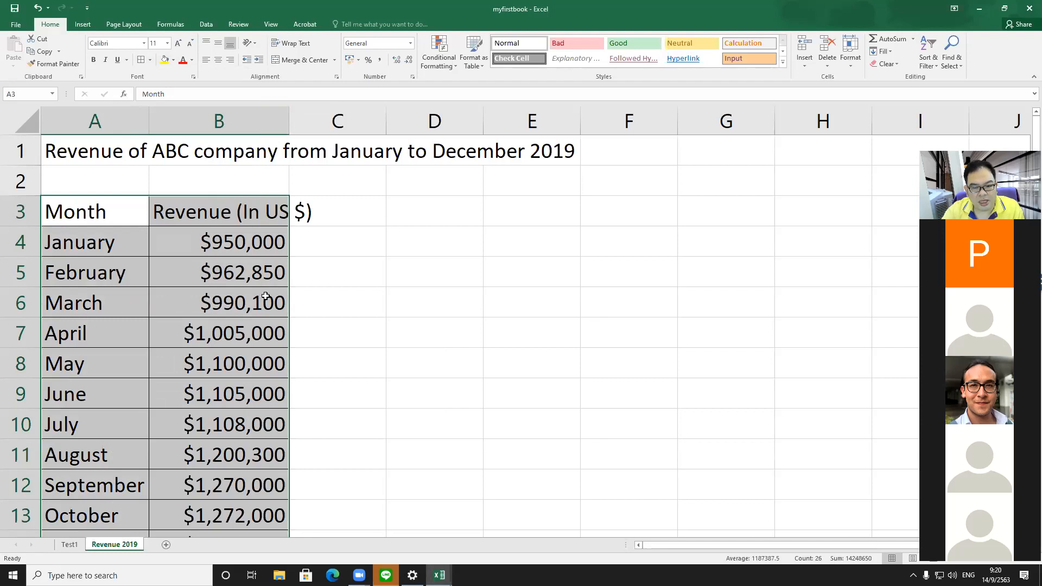
Step: Add a thick outside border around the selected table
click(150, 60)
click(186, 175)
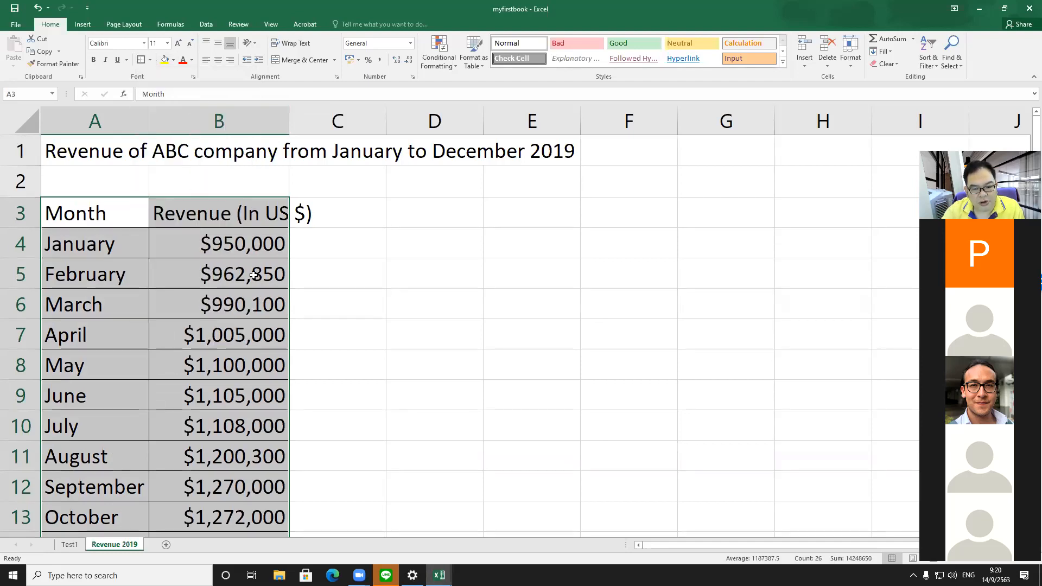
click(324, 320)
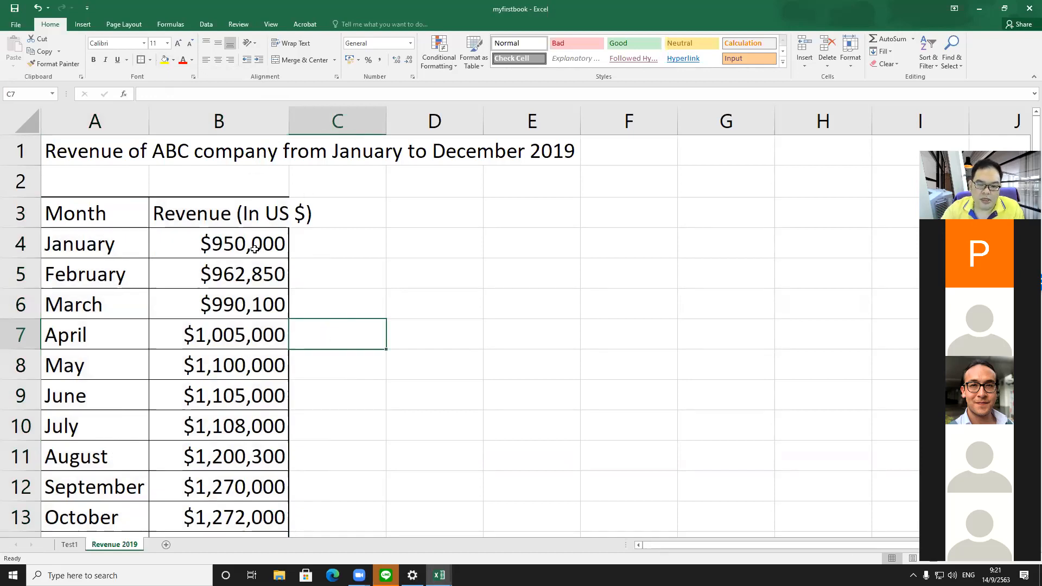
Step: Adjust the width of column B, widening and then narrowing it
click(223, 213)
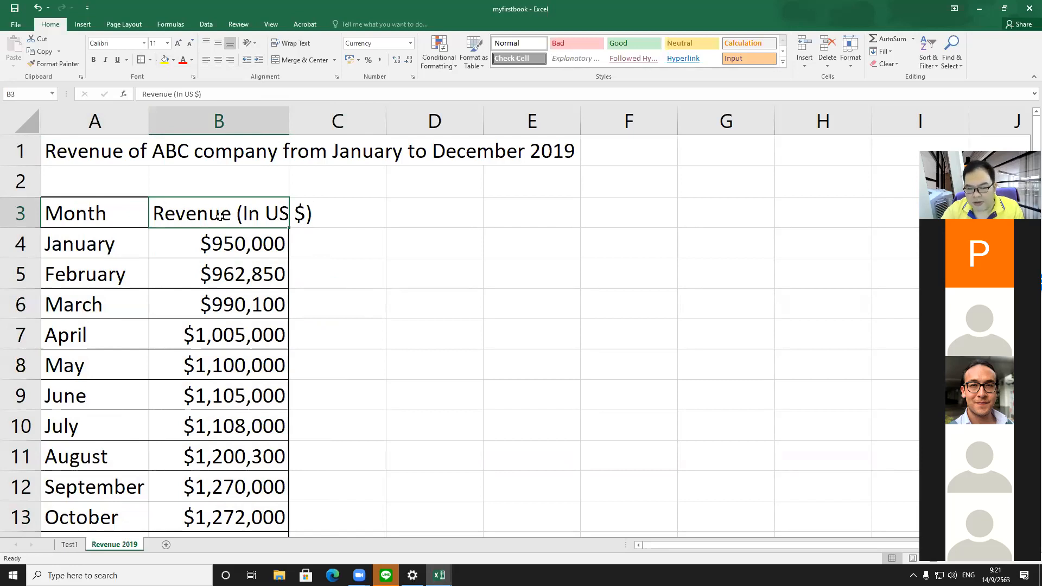
drag(289, 122, 316, 124)
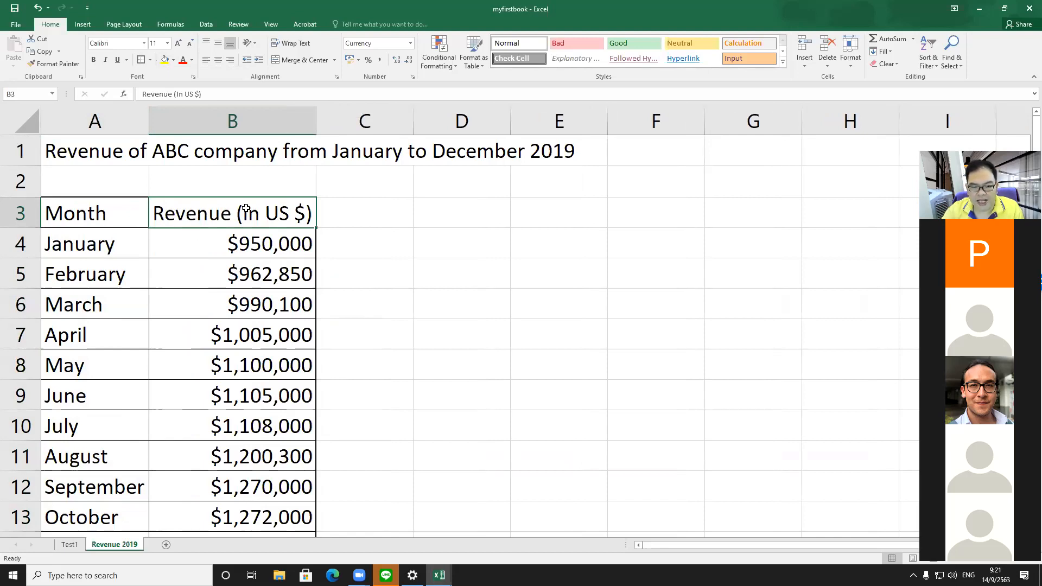
drag(317, 116, 283, 116)
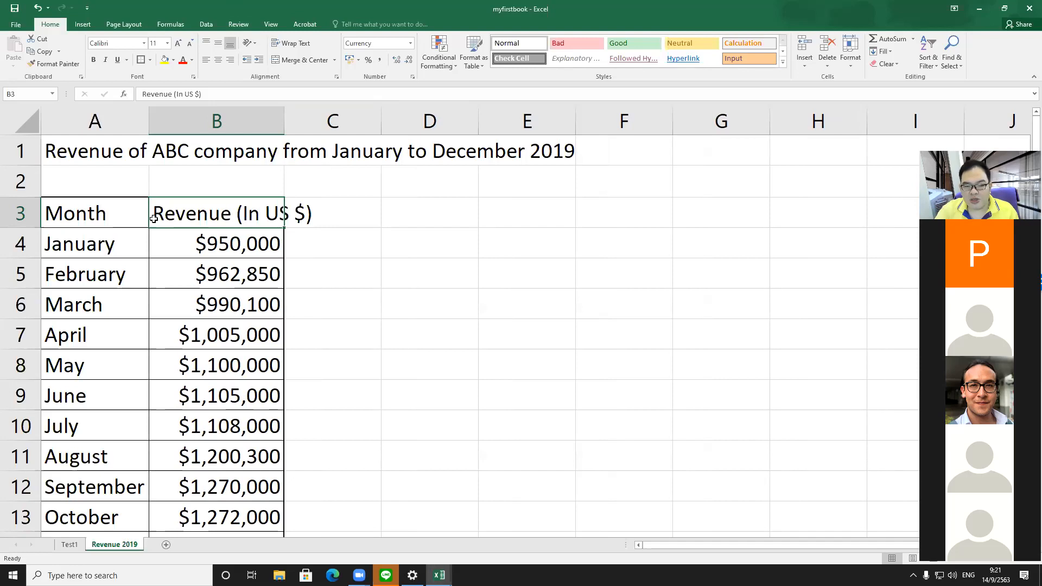
drag(283, 121, 264, 123)
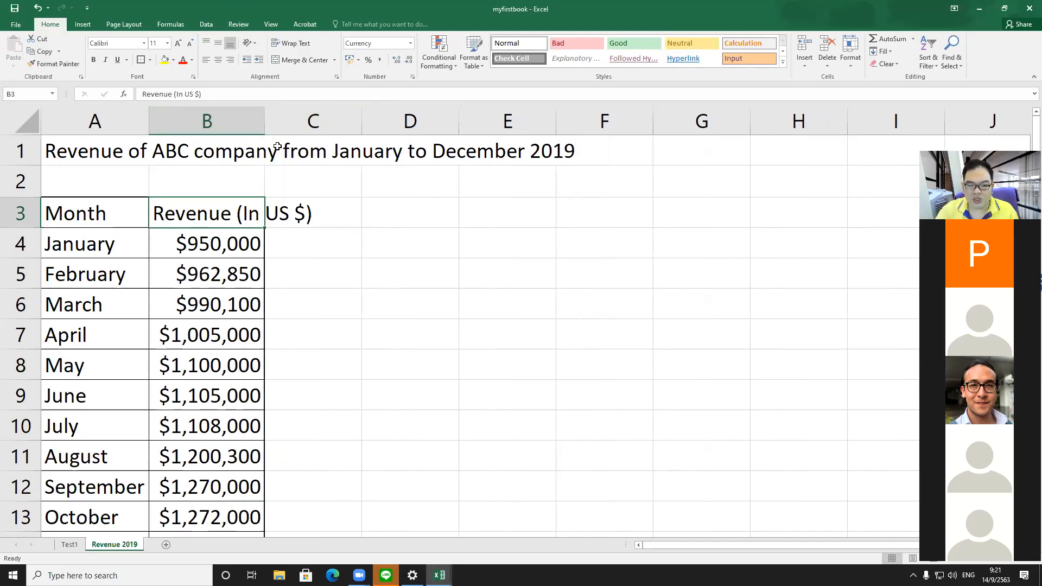
mouse_move(263, 117)
mouse_down()
mouse_move(253, 117)
mouse_move(263, 125)
mouse_up()
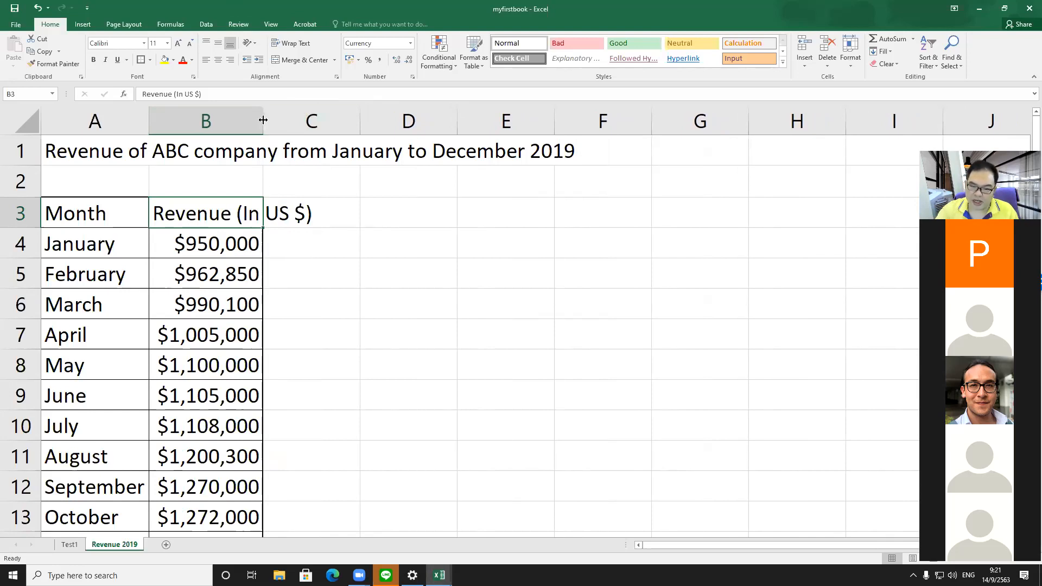
Step: Wrap the text of the revenue header cell B3
mouse_move(263, 119)
mouse_down()
mouse_move(356, 116)
mouse_move(255, 120)
mouse_up()
drag(259, 122, 261, 121)
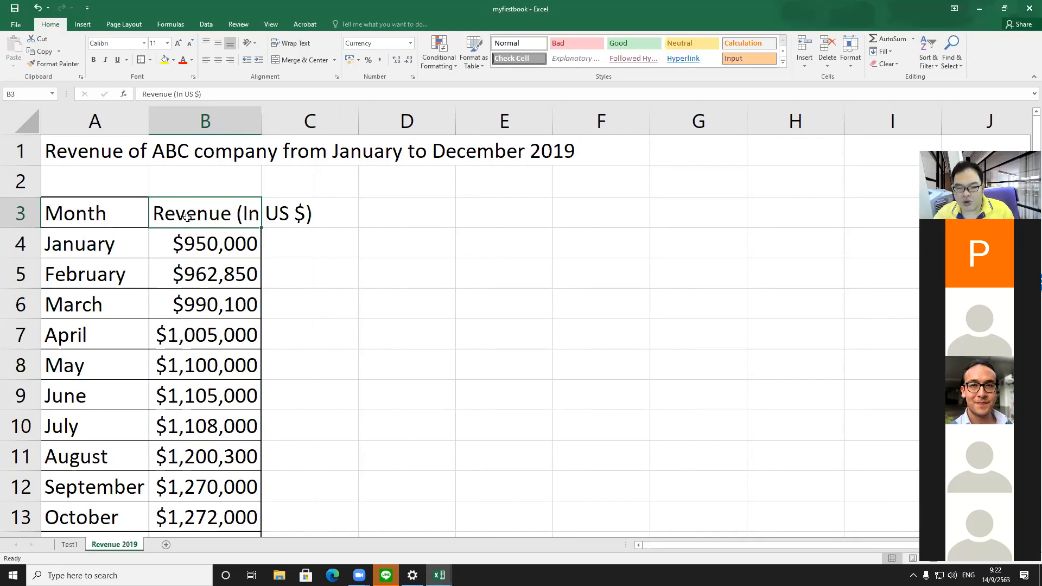
click(391, 242)
click(230, 208)
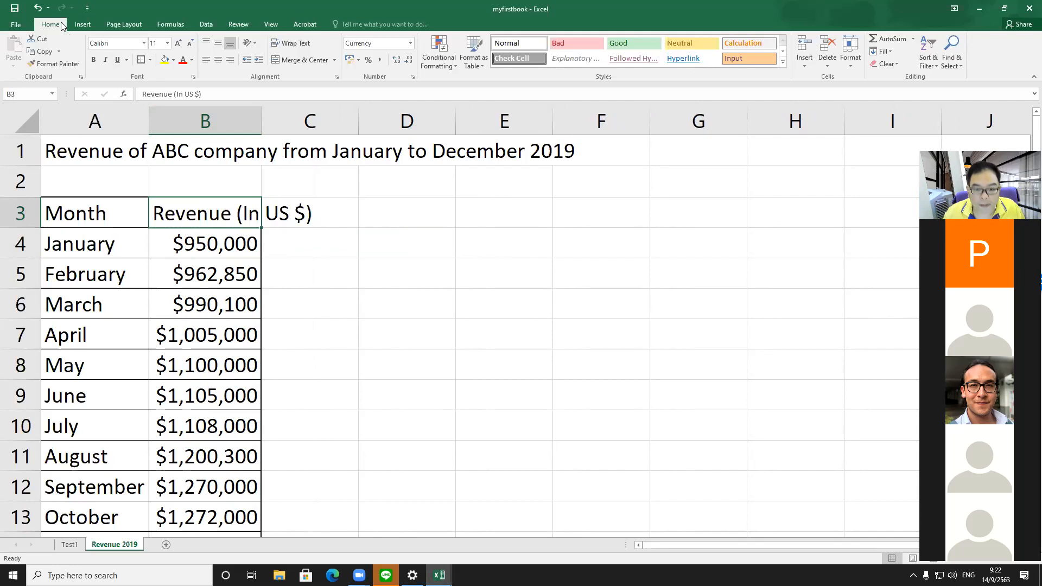
click(305, 46)
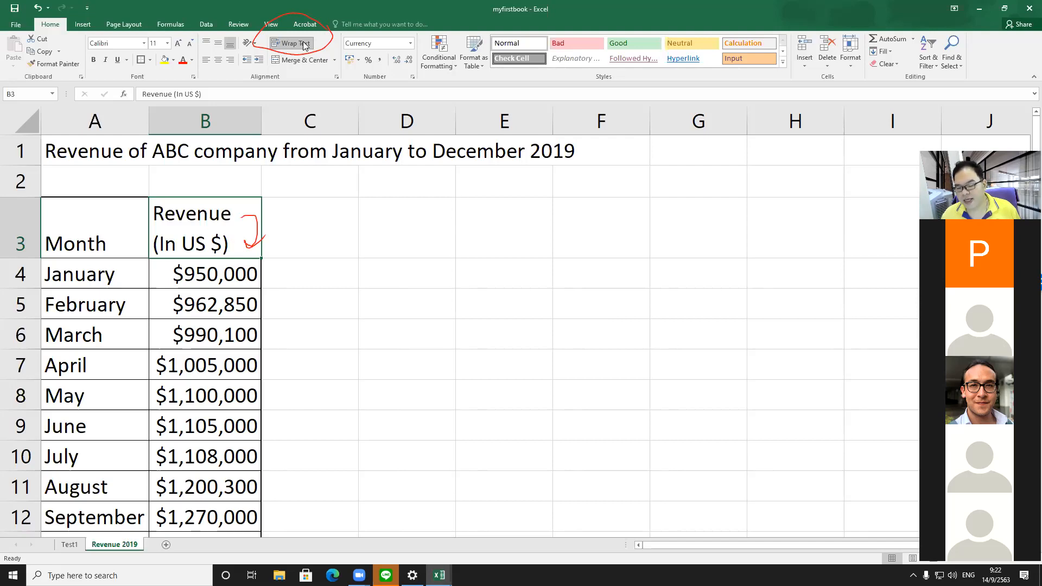
Step: Center and bold the header cells A3 and B3
drag(114, 226, 194, 226)
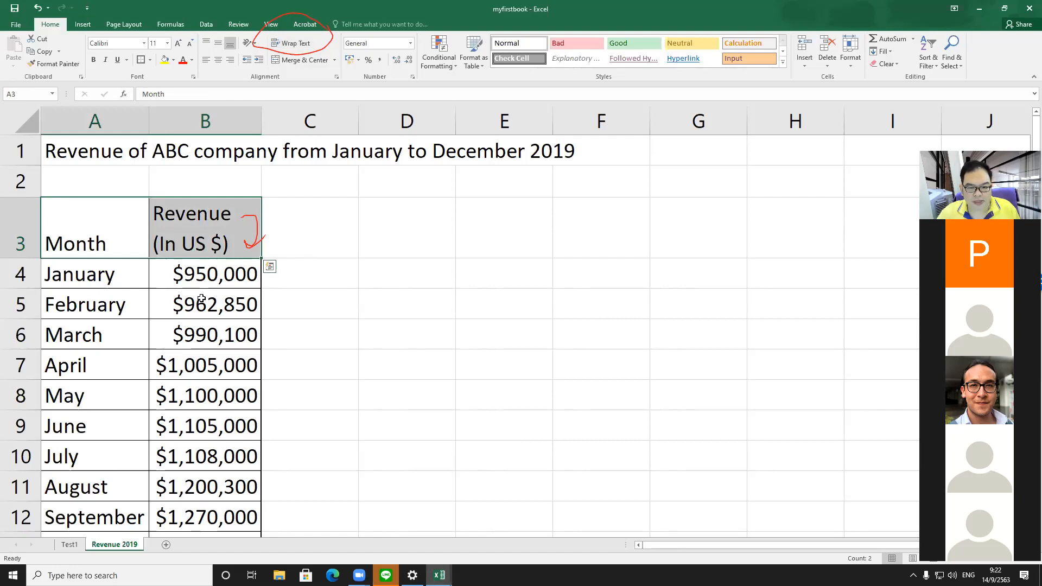
click(218, 59)
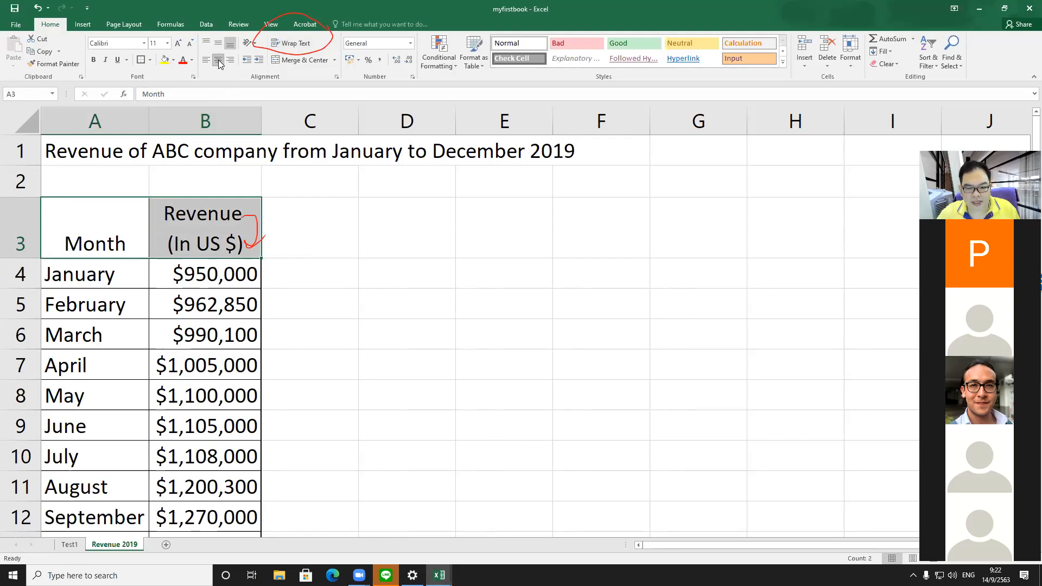
click(316, 363)
drag(79, 249, 185, 246)
click(93, 60)
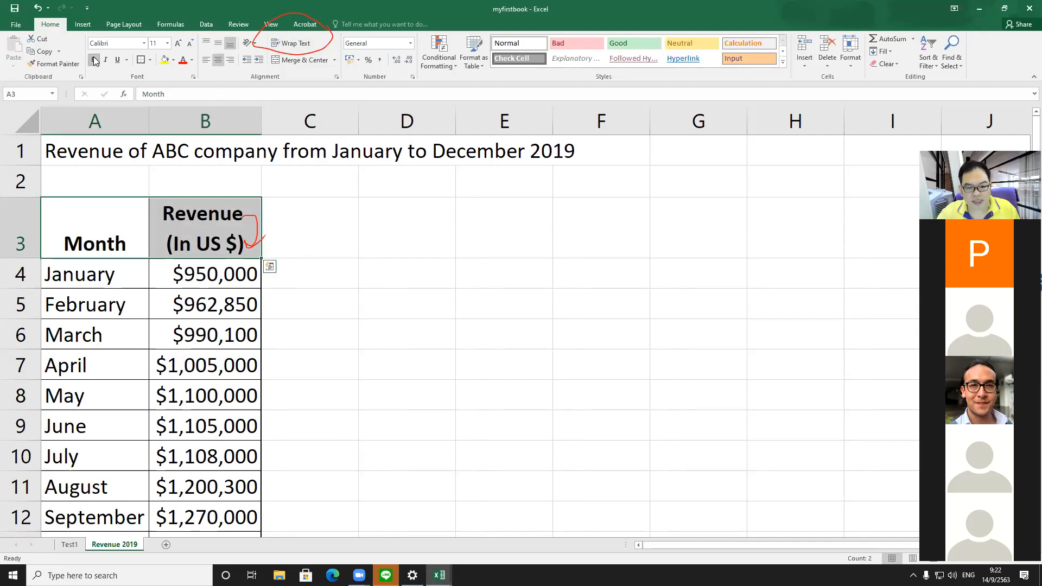
Step: Fill the header cells A3:B3 with yellow
click(405, 373)
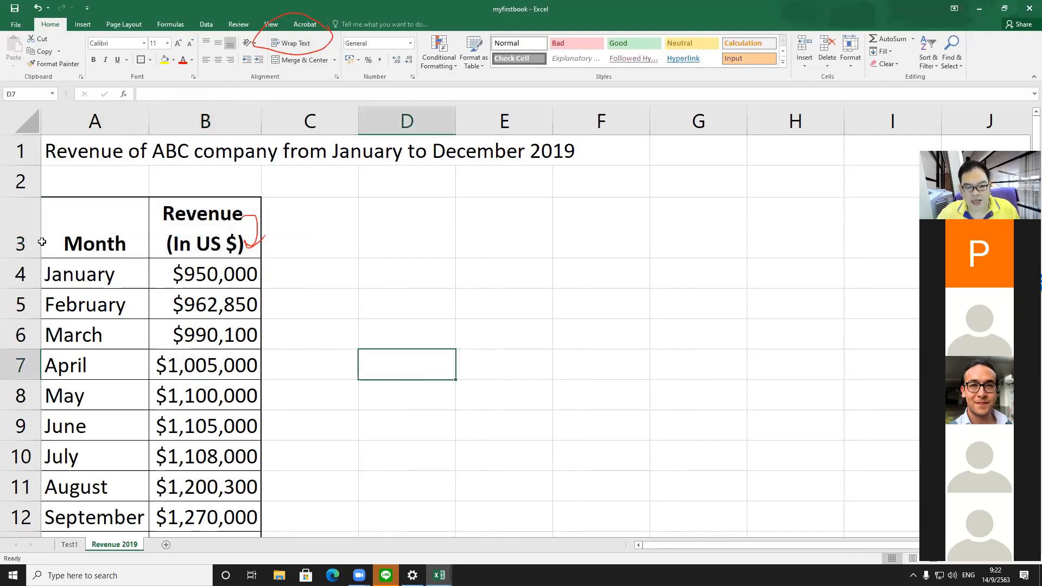
drag(94, 239, 245, 247)
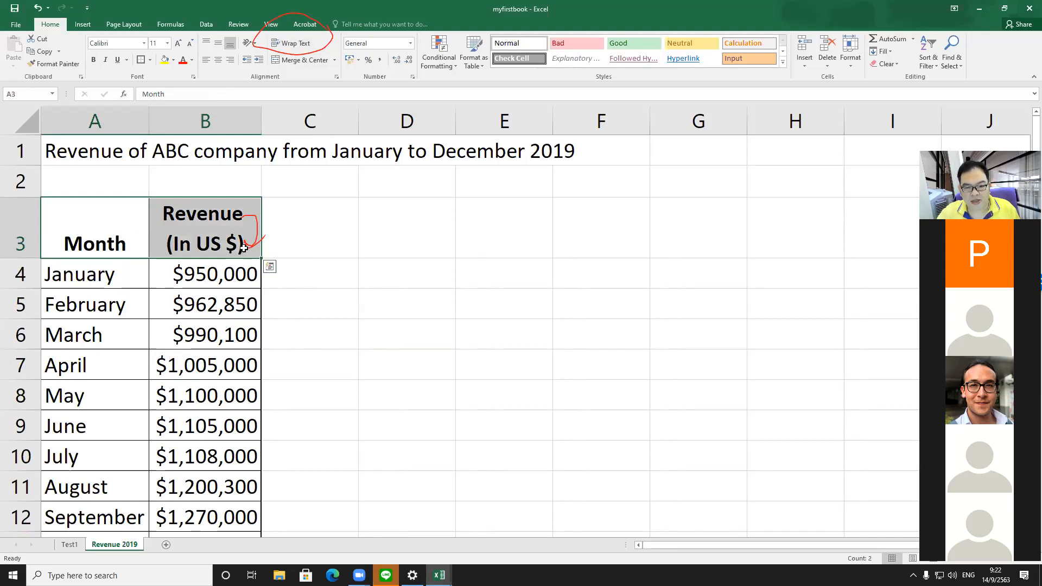
click(164, 60)
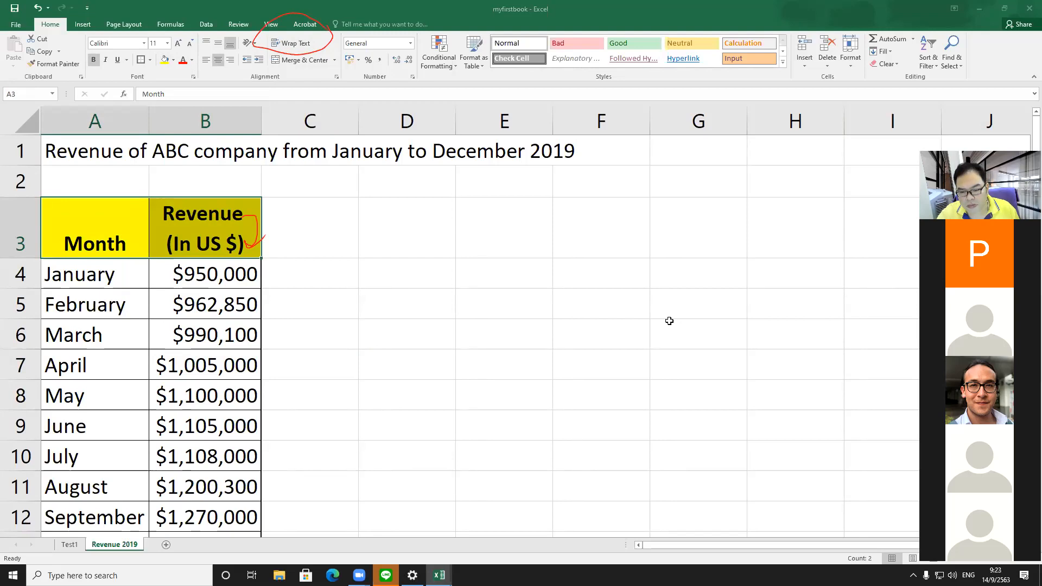
text(no p)
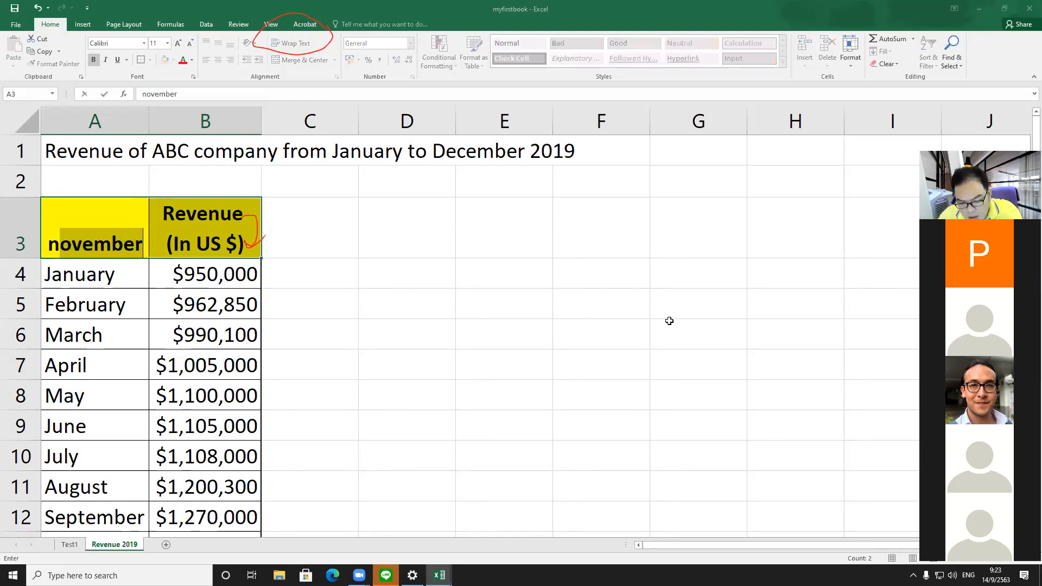
key(Escape)
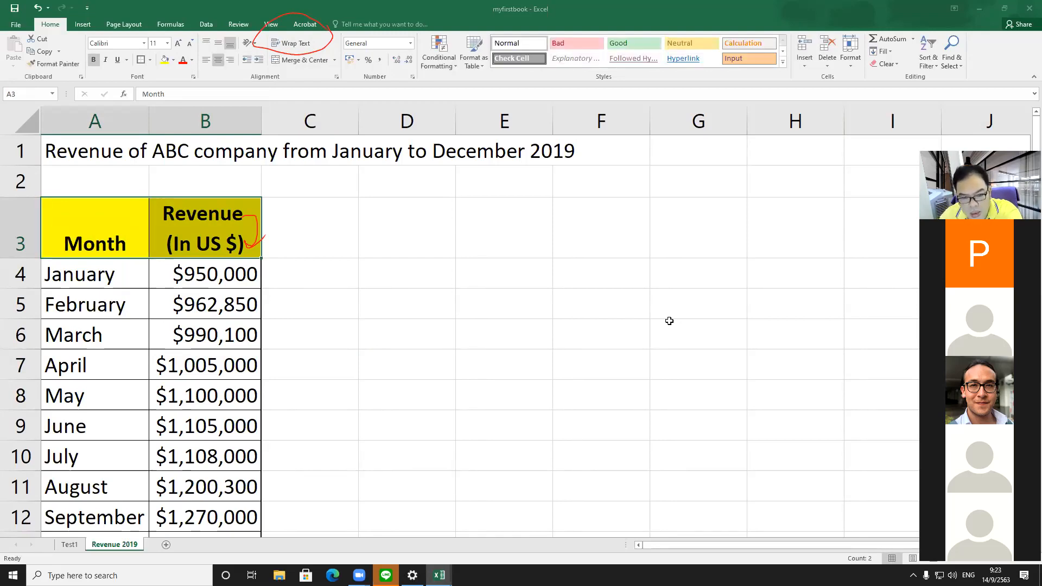
key(alt+Tab)
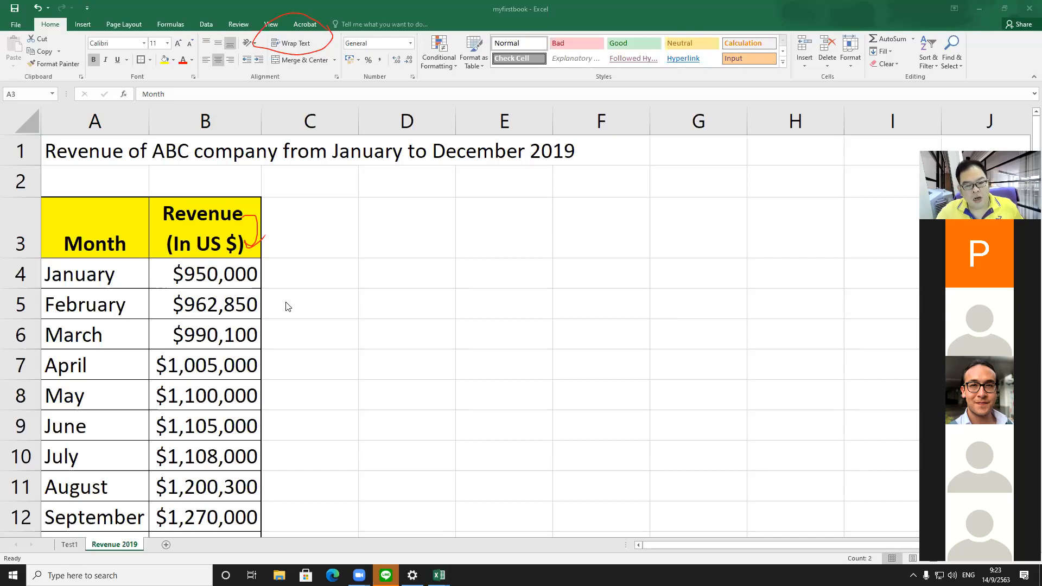
key(alt+Tab)
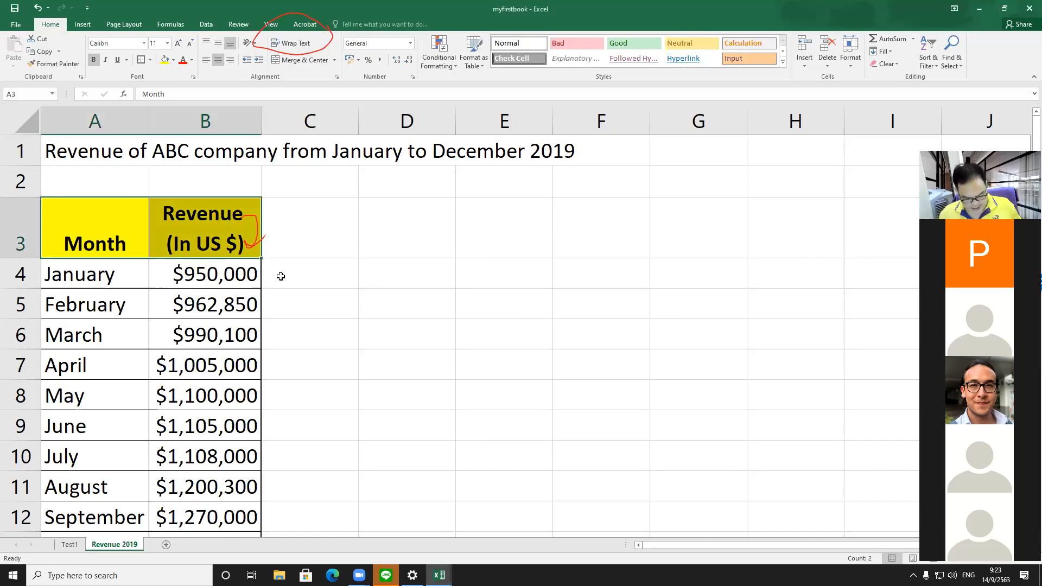
key(Escape)
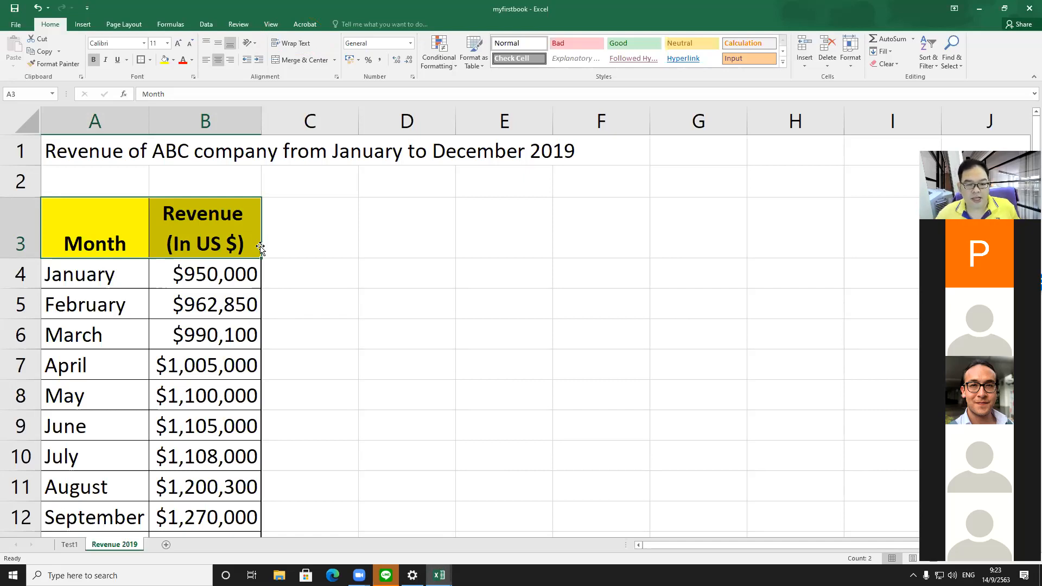
Step: Move the table from A3:B15 one column right to B3:C15
click(285, 246)
click(411, 409)
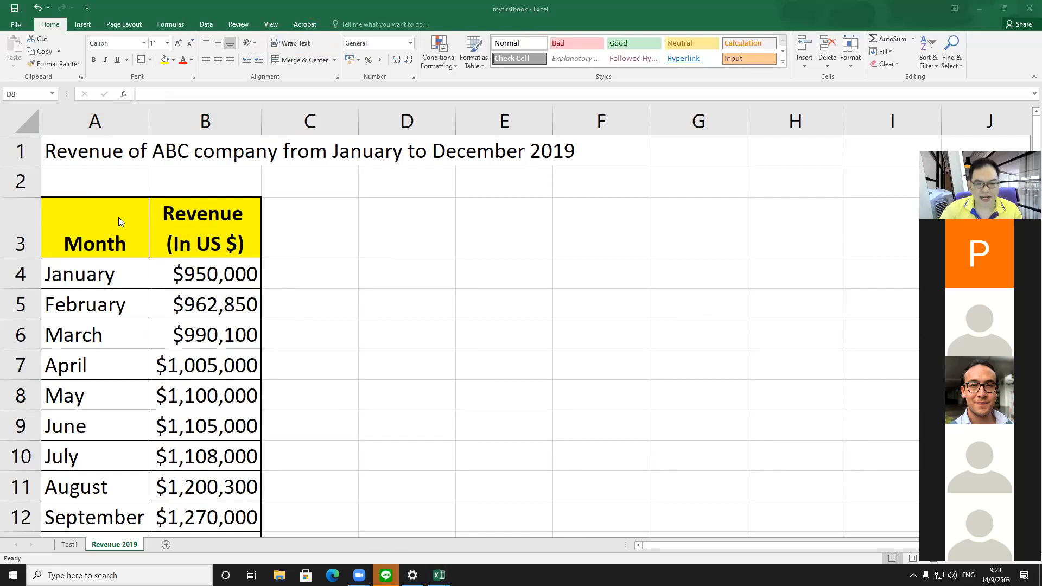
drag(105, 216, 217, 487)
scroll(196, 314, up, 1)
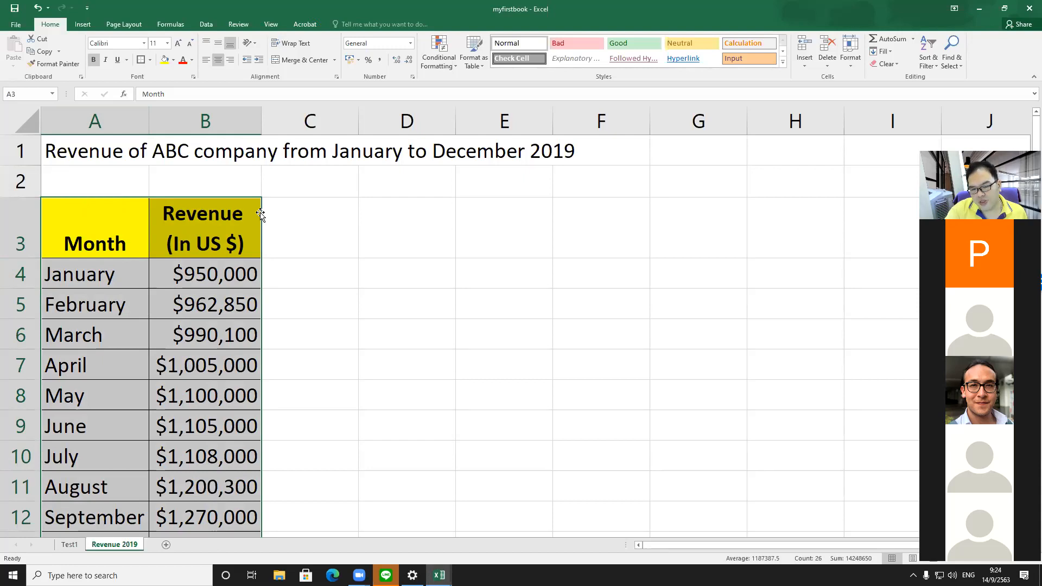
drag(262, 214, 326, 210)
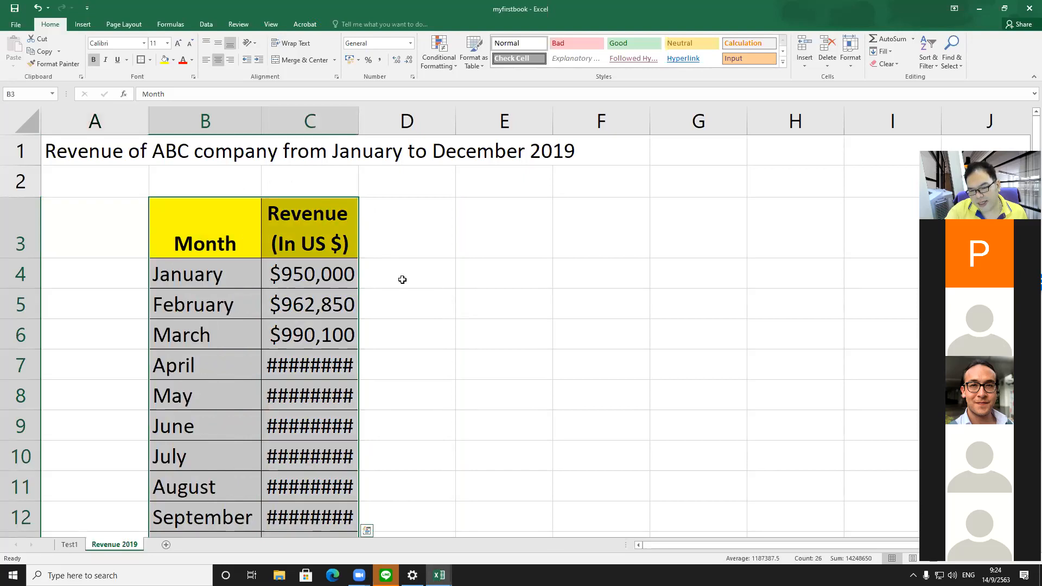
Step: Widen column C to fit the revenue values
scroll(402, 279, down, 2)
scroll(402, 279, up, 2)
drag(358, 122, 371, 122)
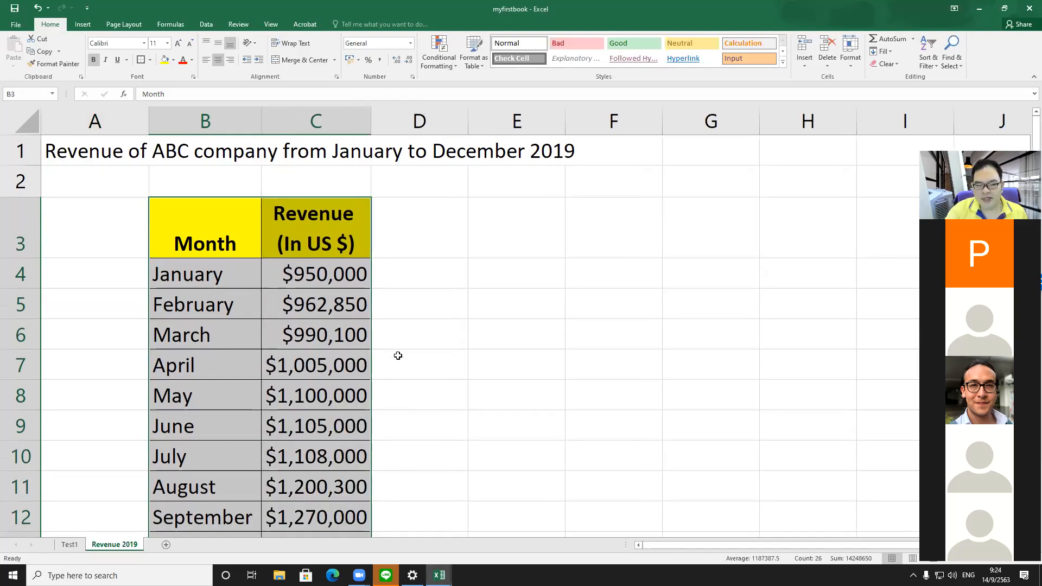
drag(231, 282, 295, 478)
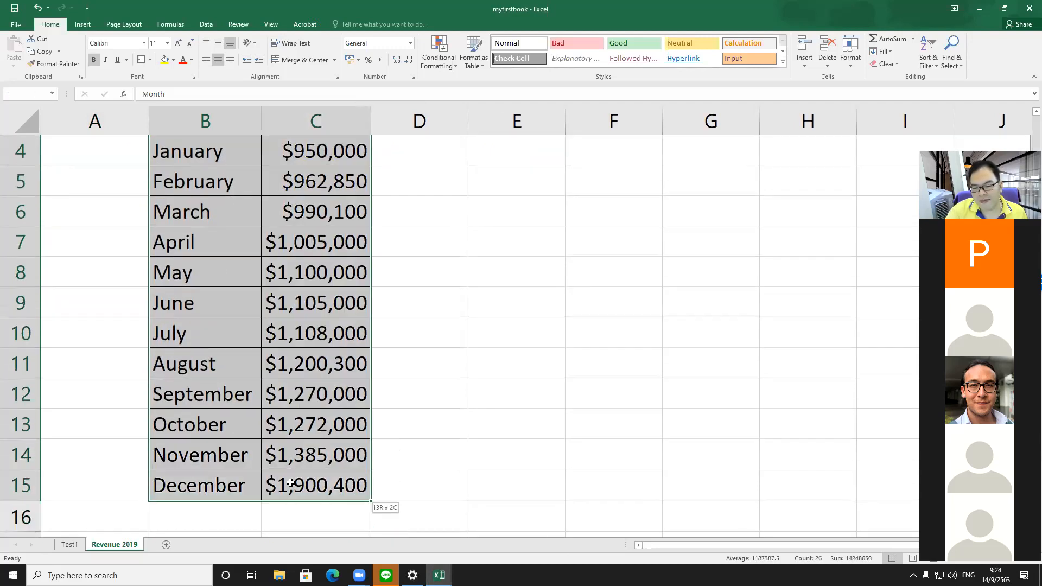
scroll(293, 325, up, 1)
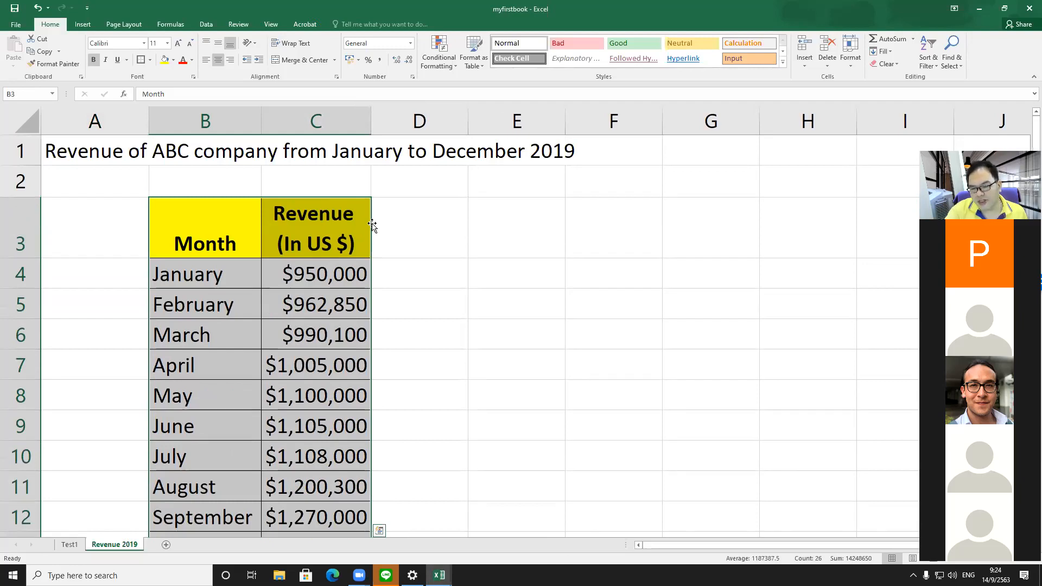
drag(372, 226, 503, 226)
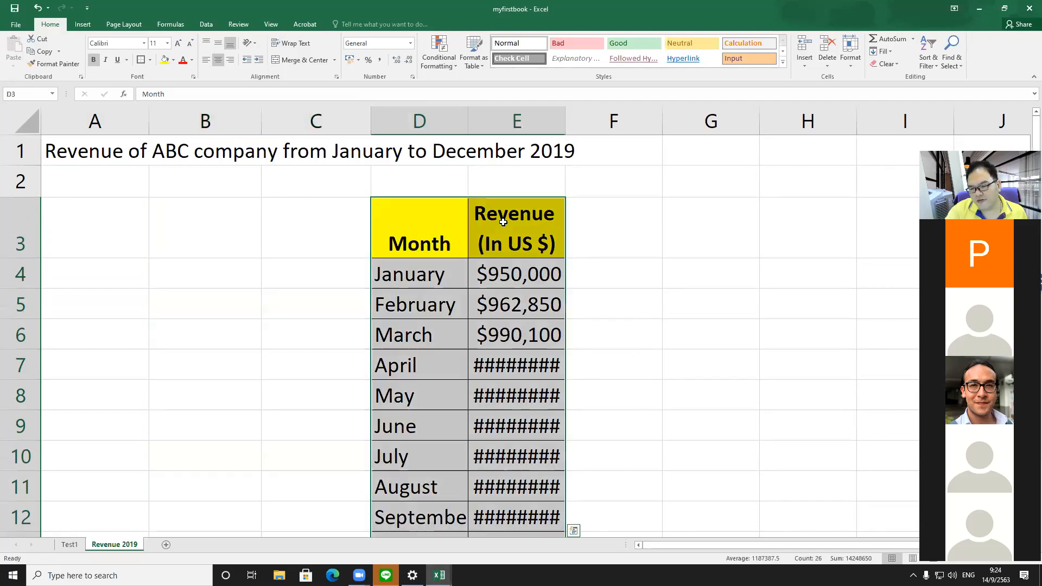
drag(370, 214, 256, 211)
Step: Enter the header Revenue (in THB) in cell D3
click(383, 224)
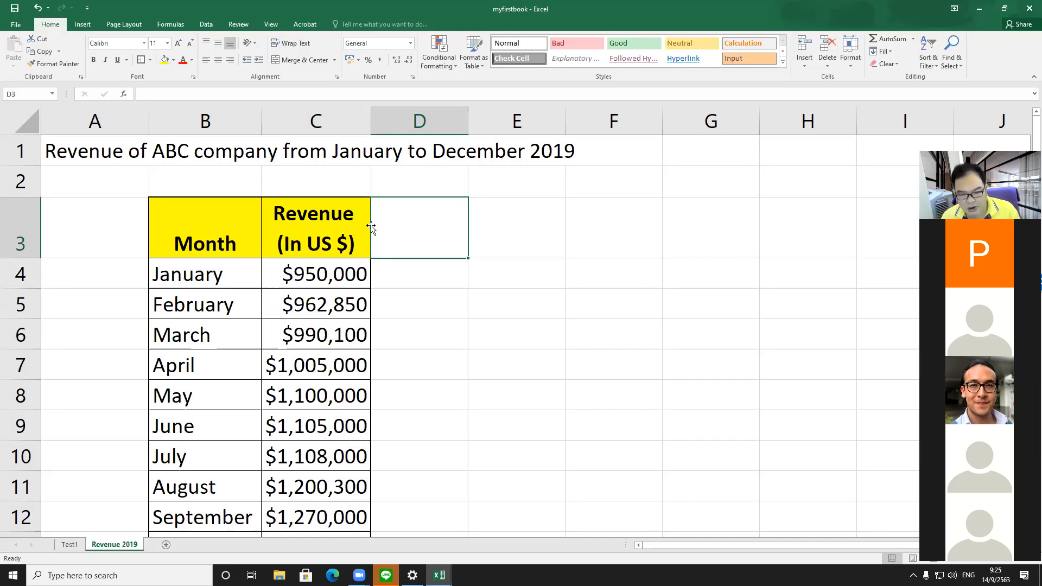
text(Re)
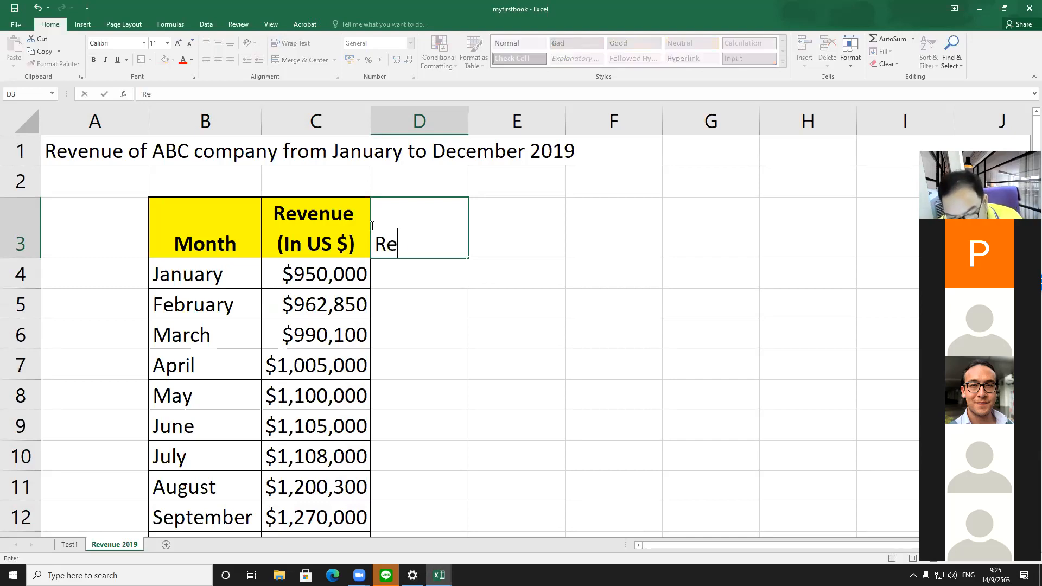
text(venue )
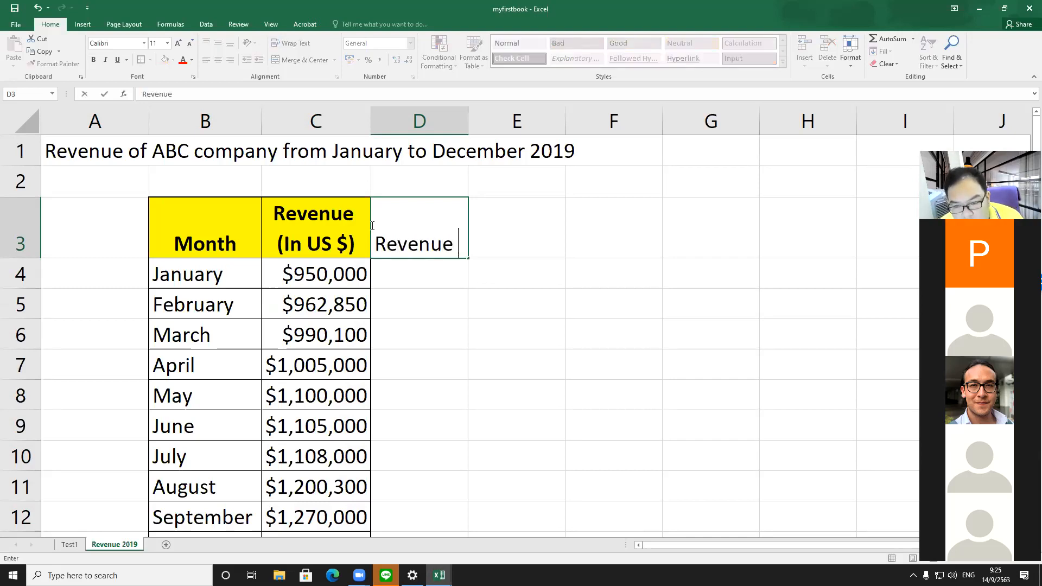
text(()
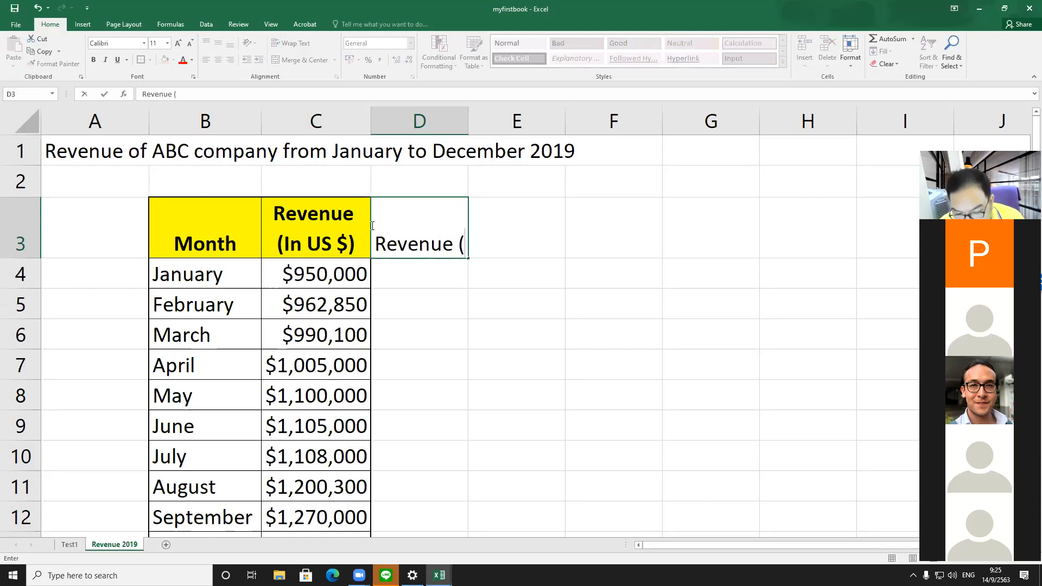
text(in )
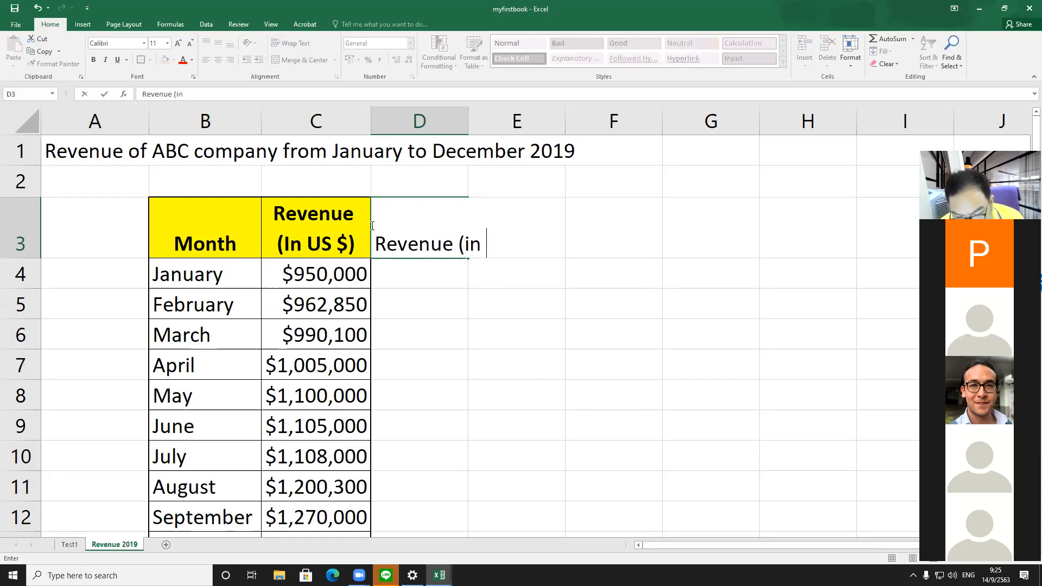
text(THB))
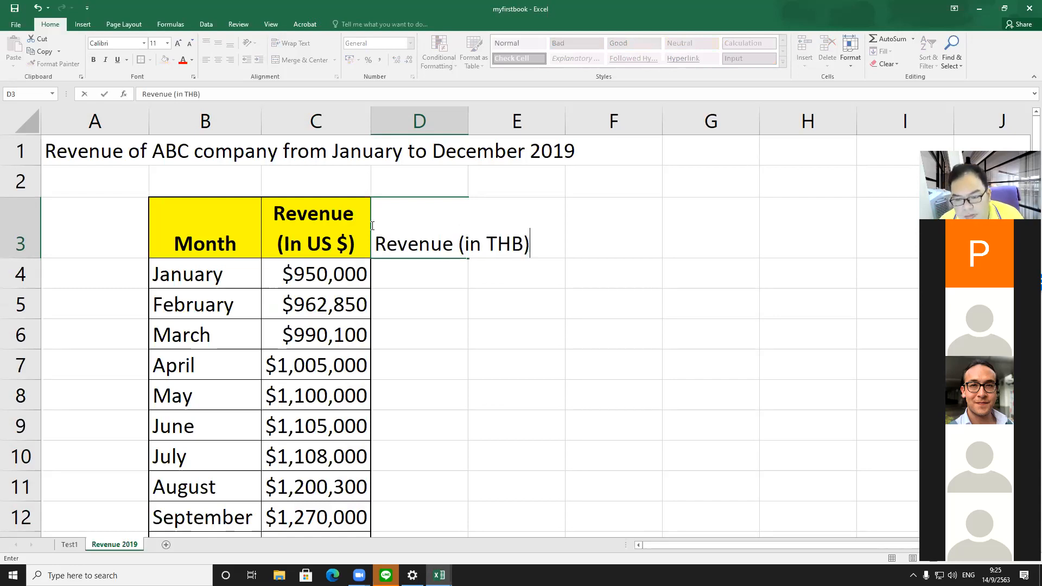
key(Return)
Step: Enter a formula in D4 multiplying 950000 by 31.23
click(372, 225)
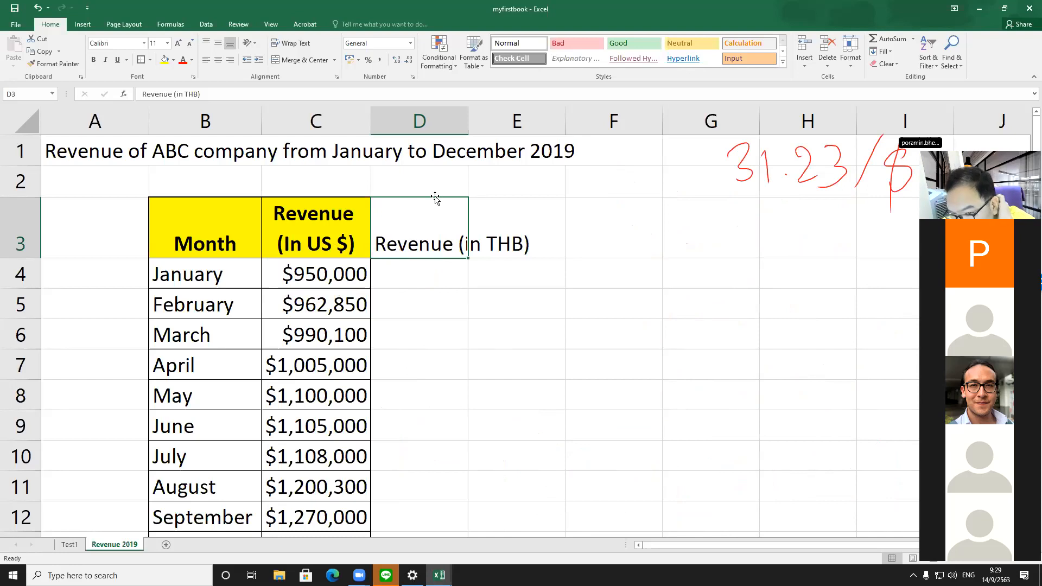
click(416, 271)
text(=)
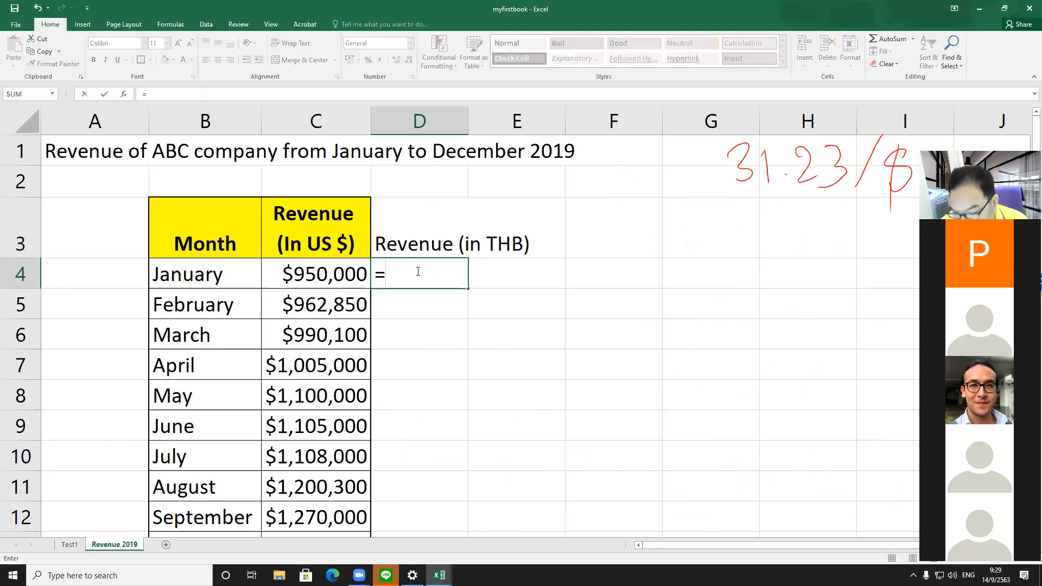
text(95000)
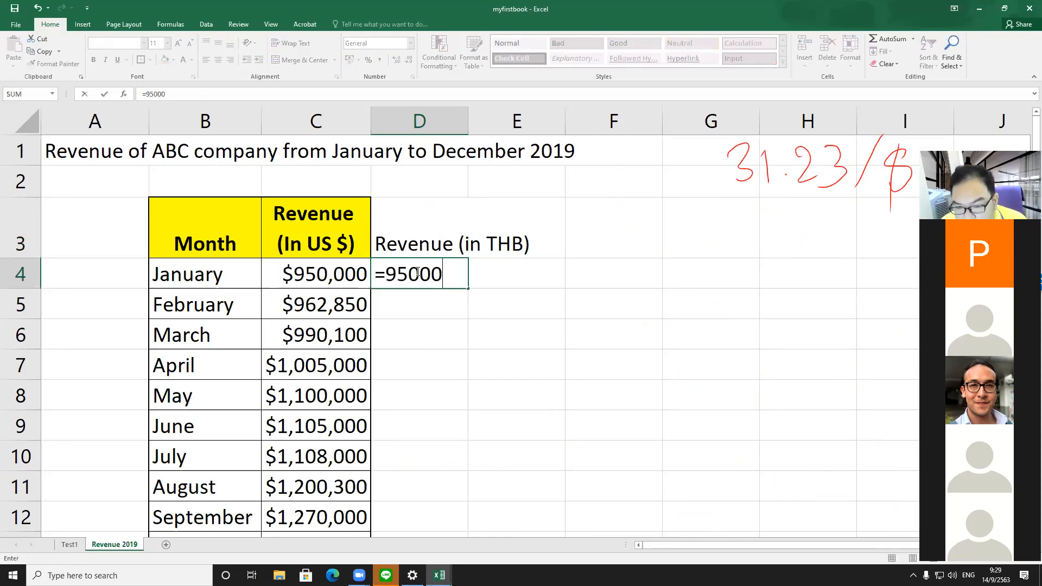
text(0*)
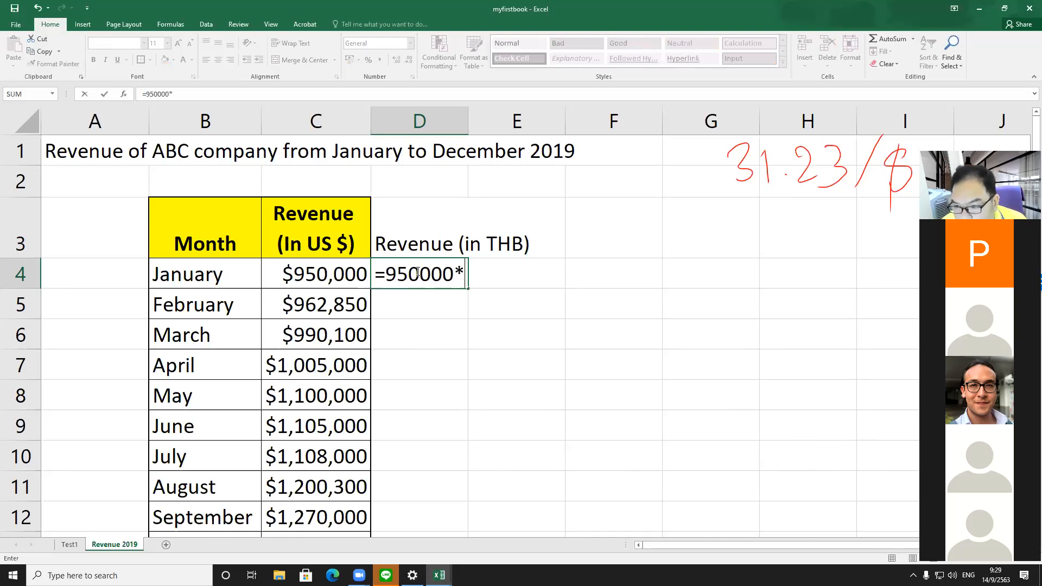
text(31.23)
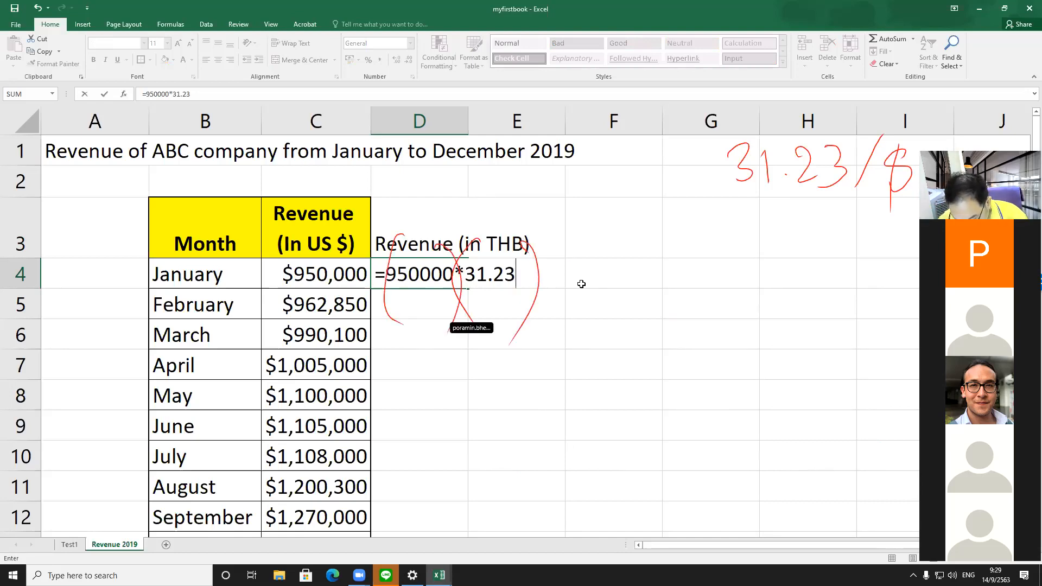
Step: Edit the D4 formula to wrap each number in parentheses as =((950000)*(31.23)) and commit it
key(Left)
key(Left)
key(Right)
key(Right)
key(Right)
key(Left)
key(F2)
key(Left)
key(Right)
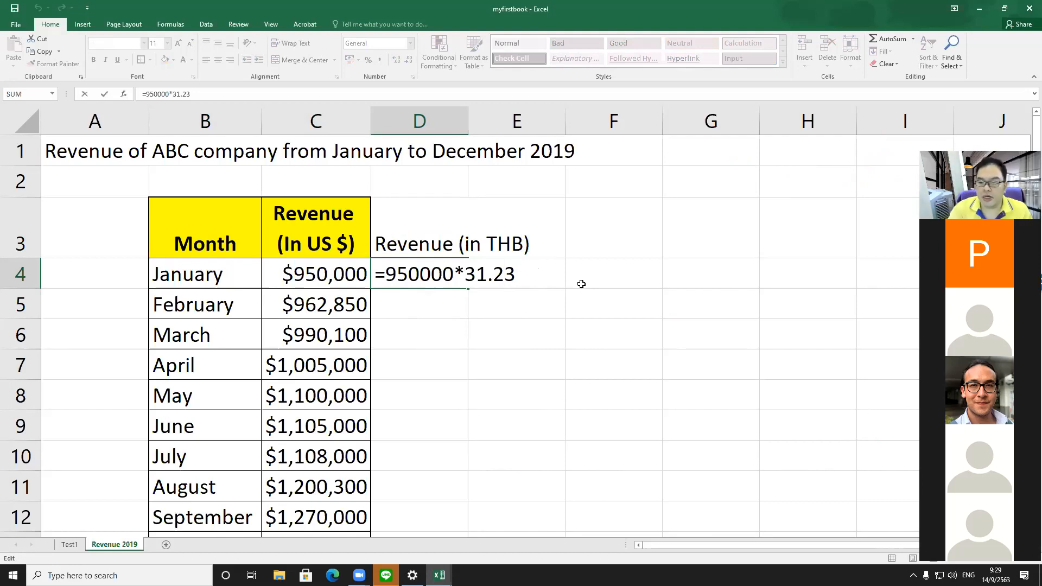
text())
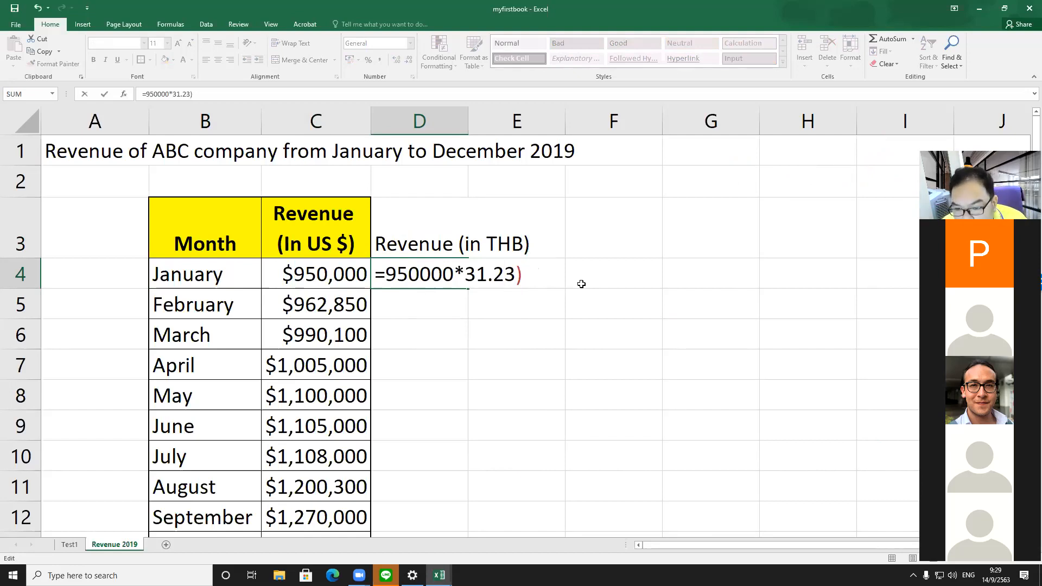
click(464, 274)
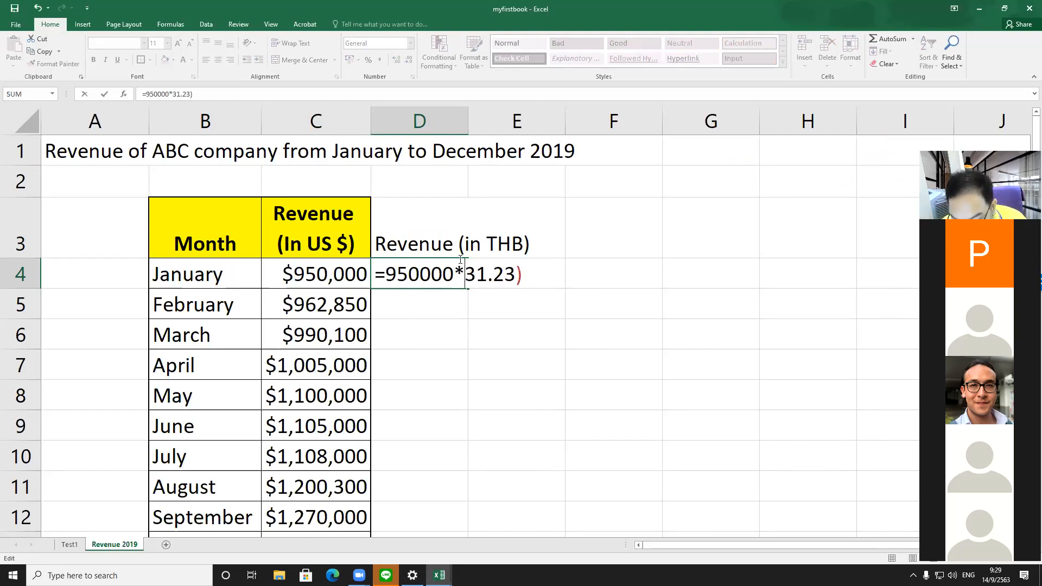
text(()
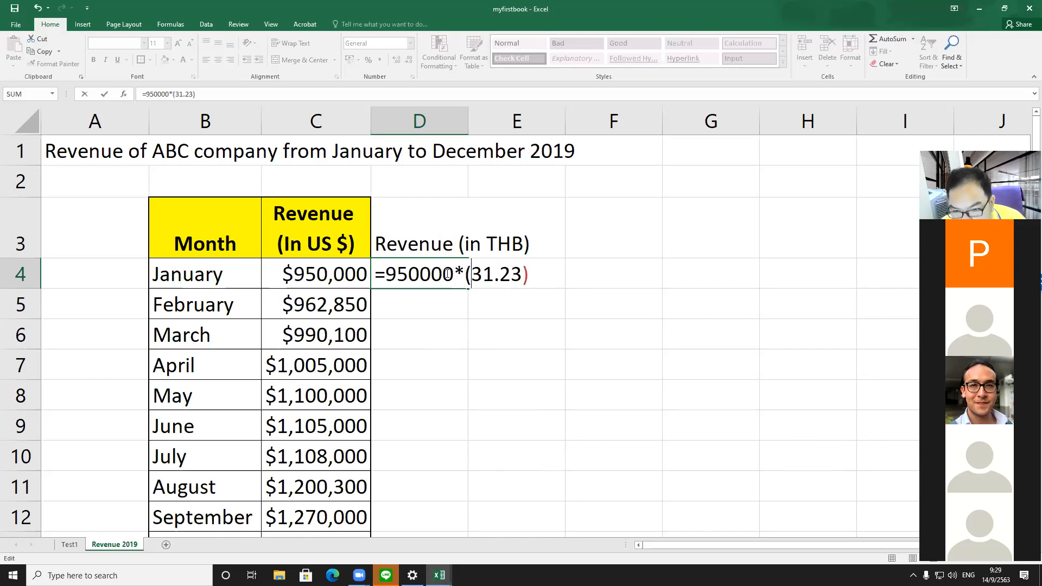
click(454, 274)
text())
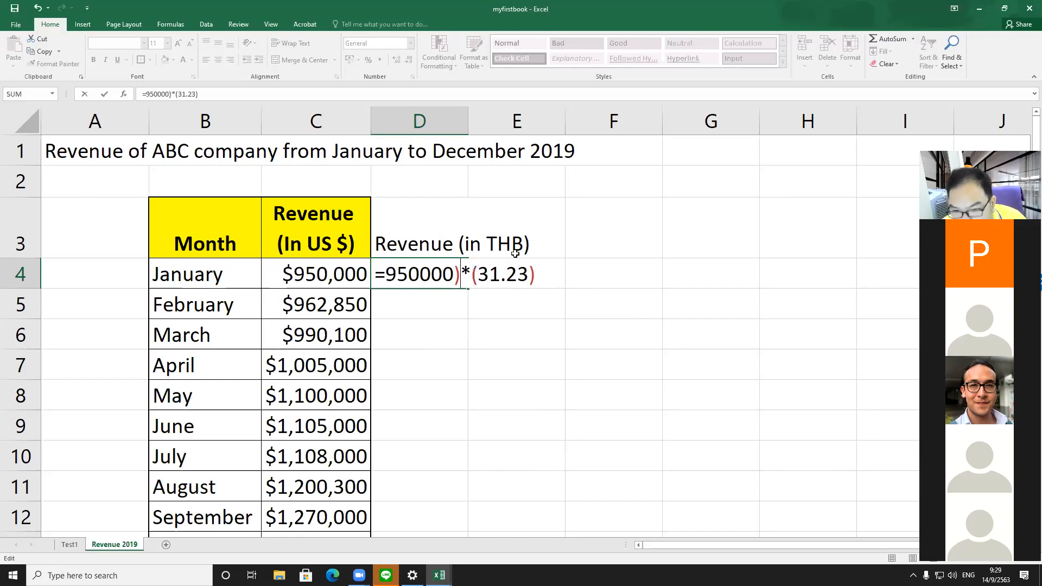
click(383, 274)
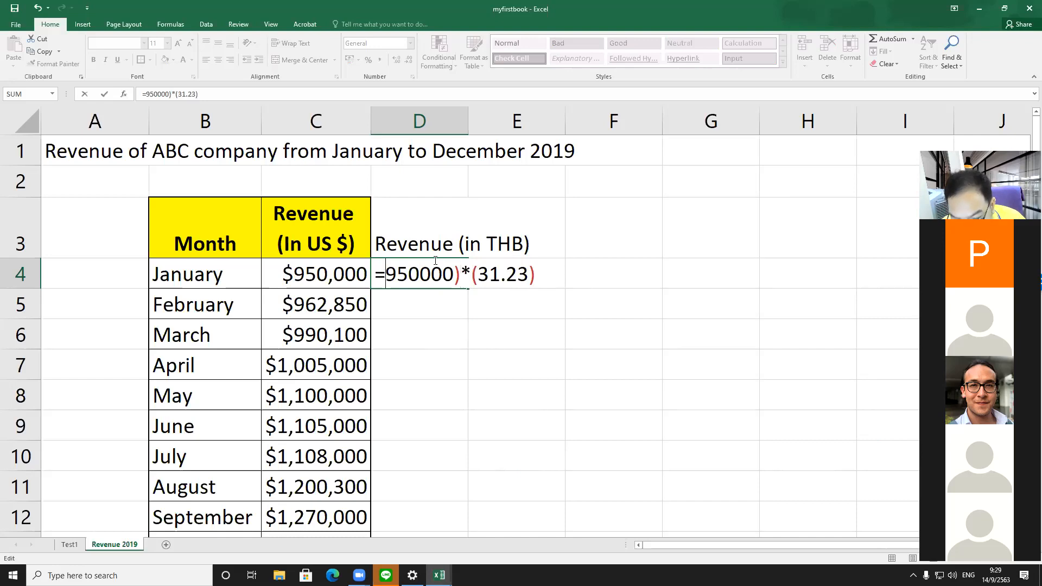
text(()
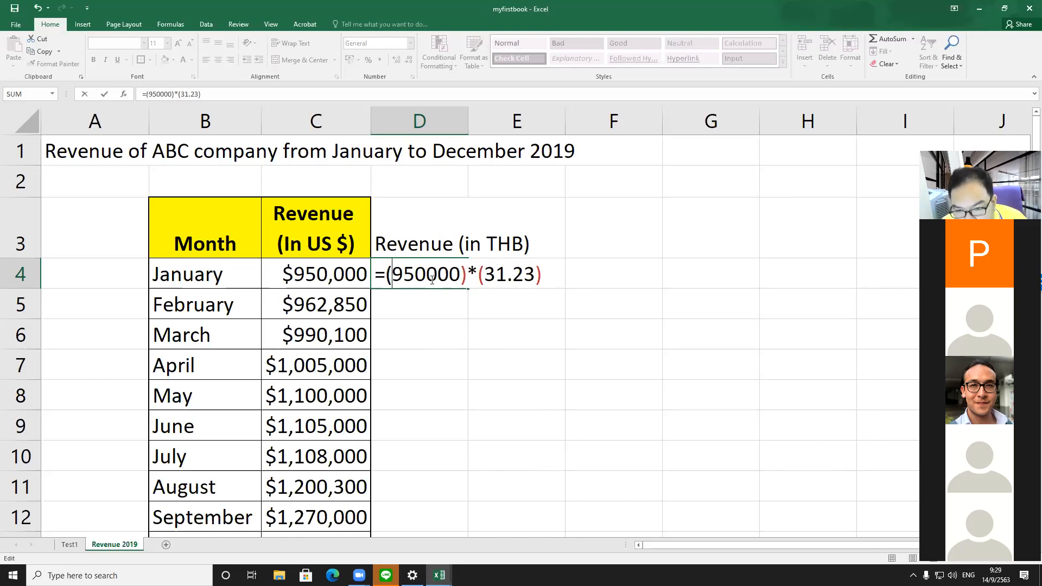
click(387, 275)
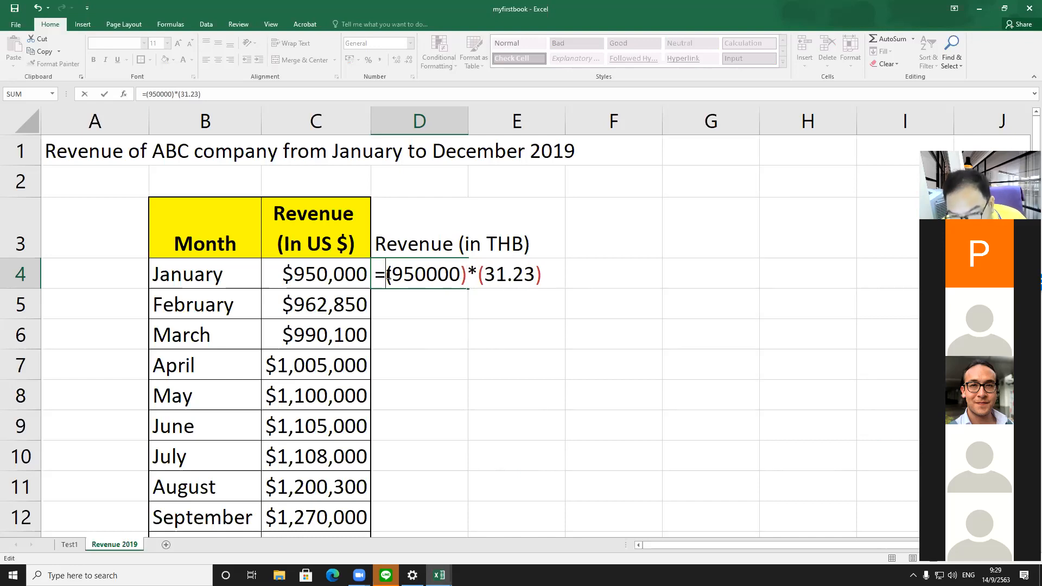
text(()
click(556, 270)
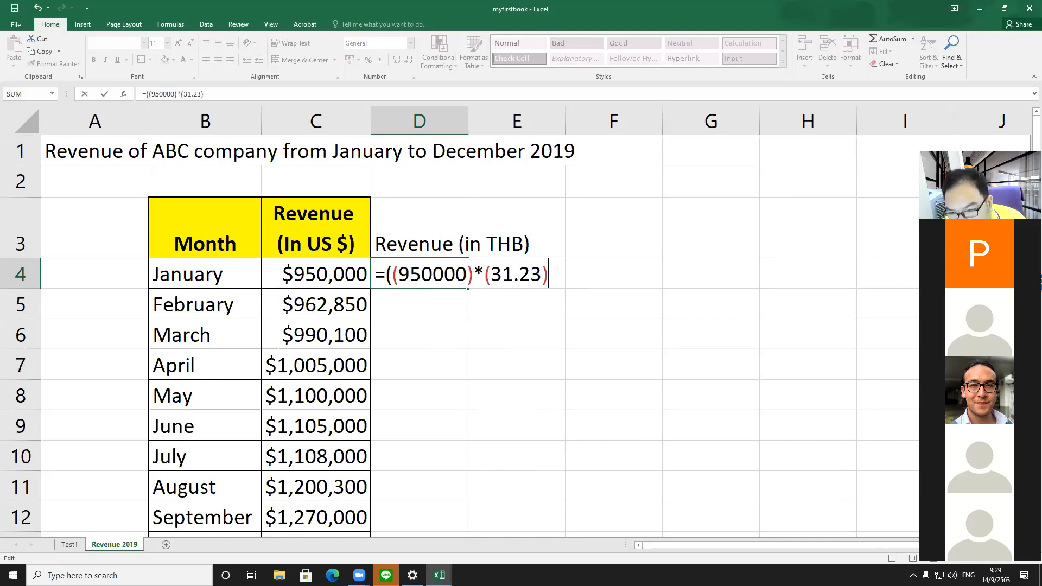
text())
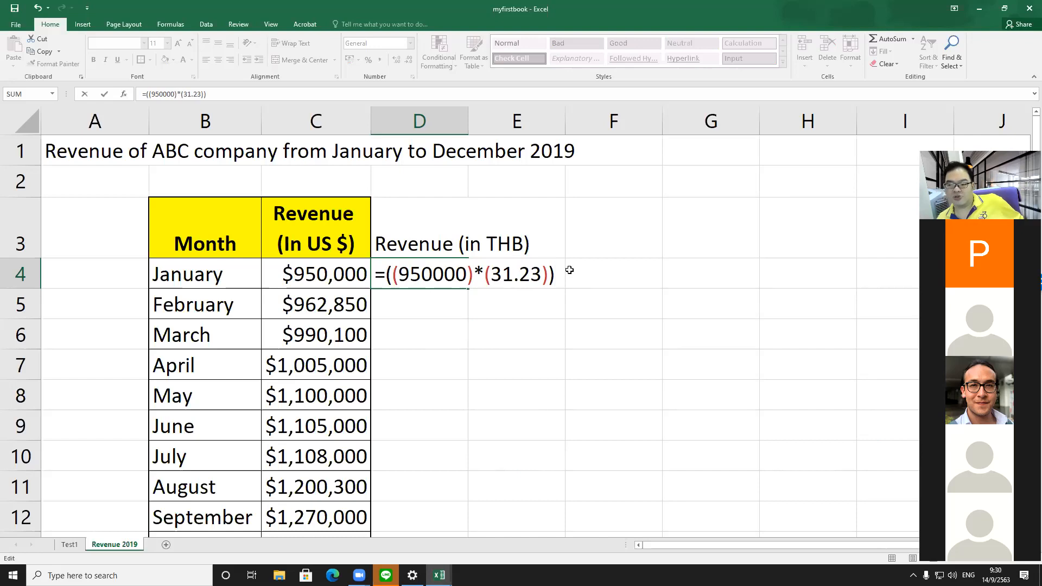
key(Return)
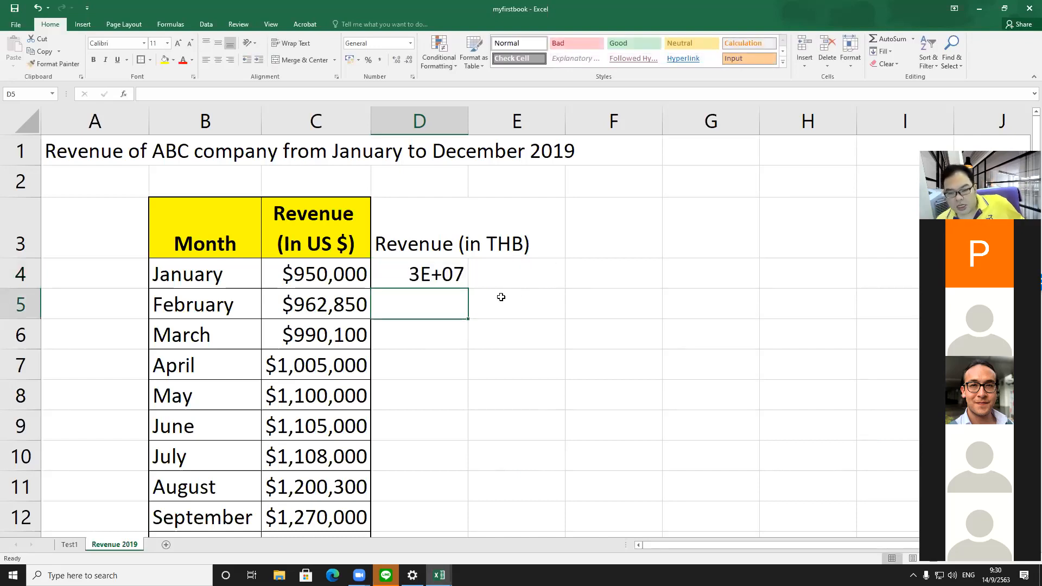
Step: Format column D as Currency with the ฿ symbol and 2 decimal places
click(429, 272)
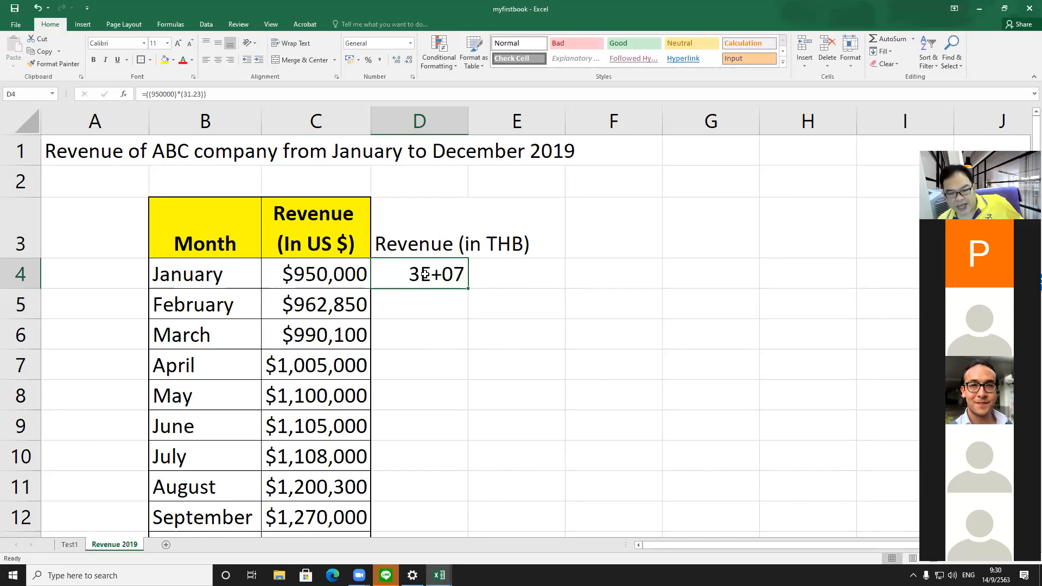
click(414, 117)
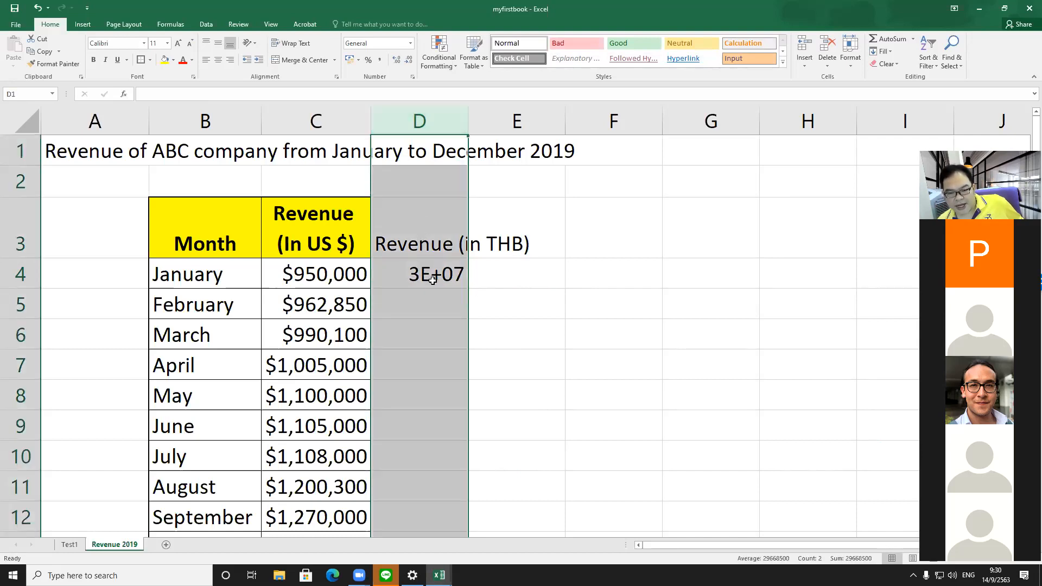
right_click(426, 121)
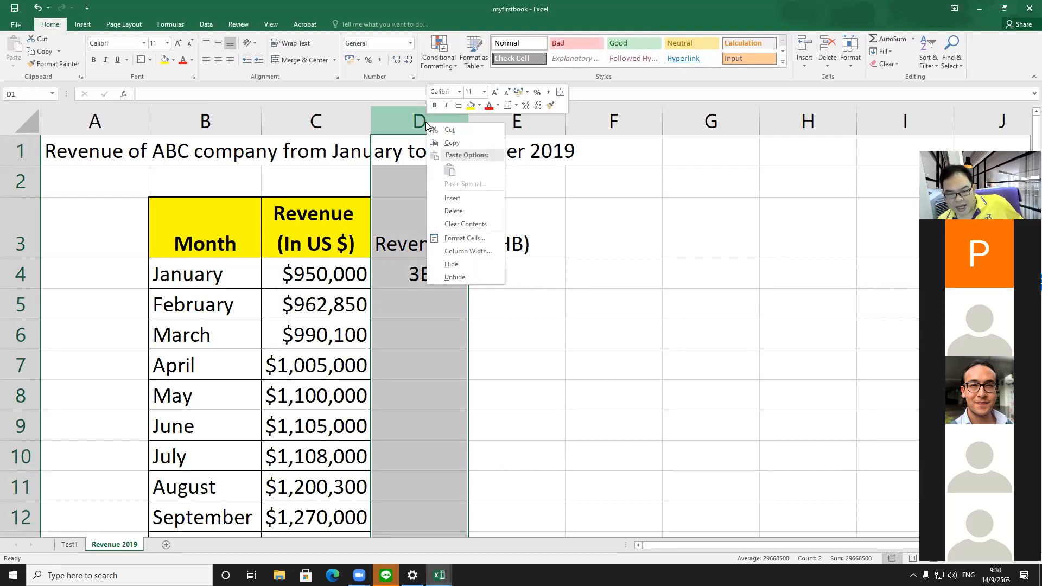
click(454, 238)
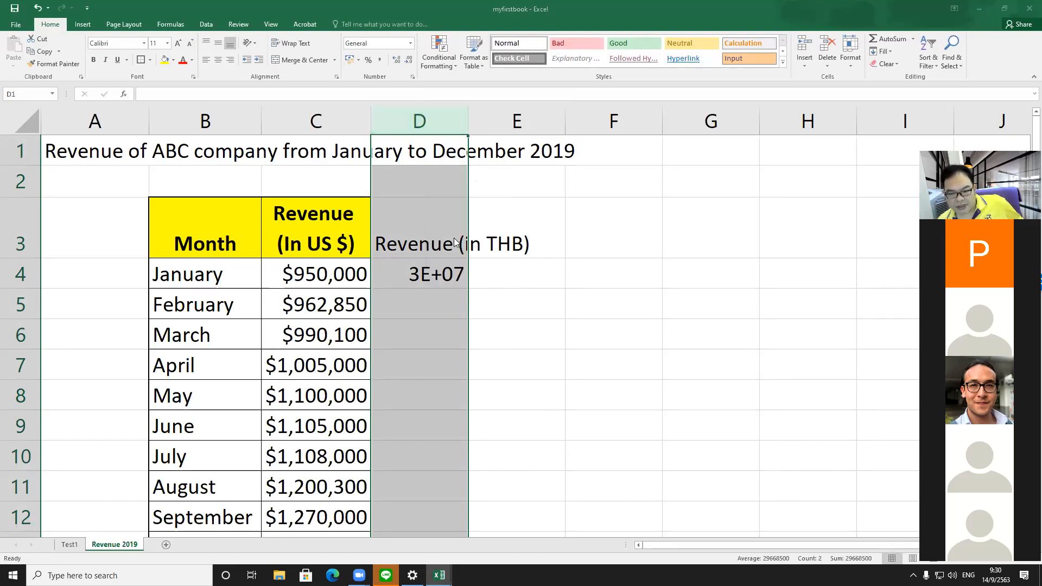
click(330, 132)
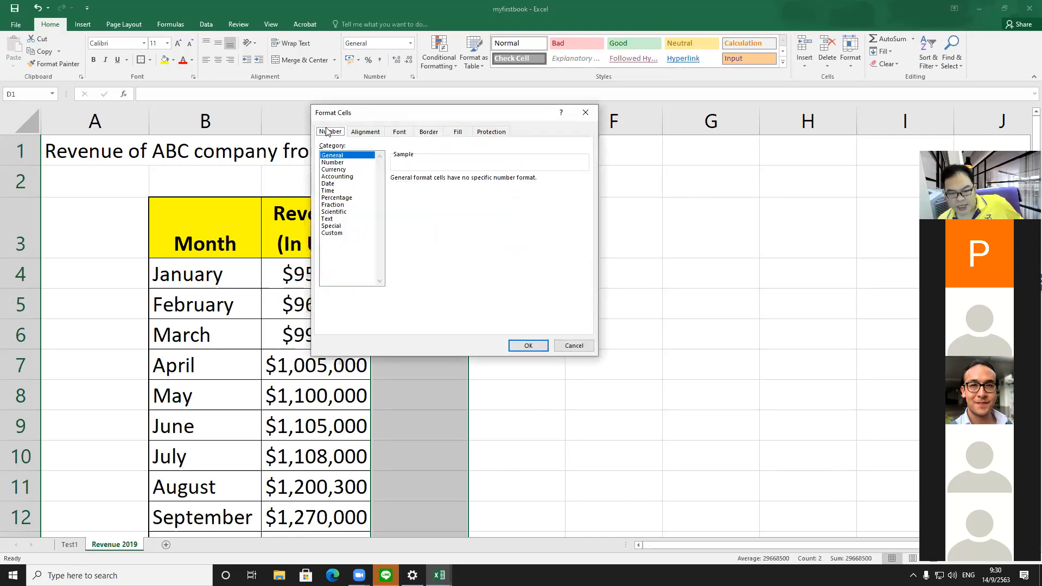
click(349, 170)
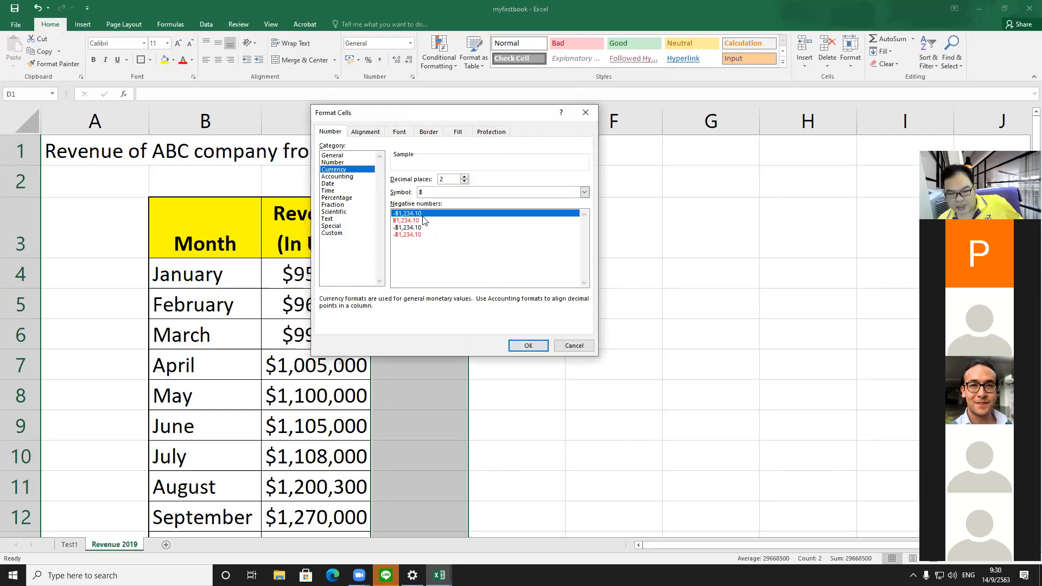
click(545, 345)
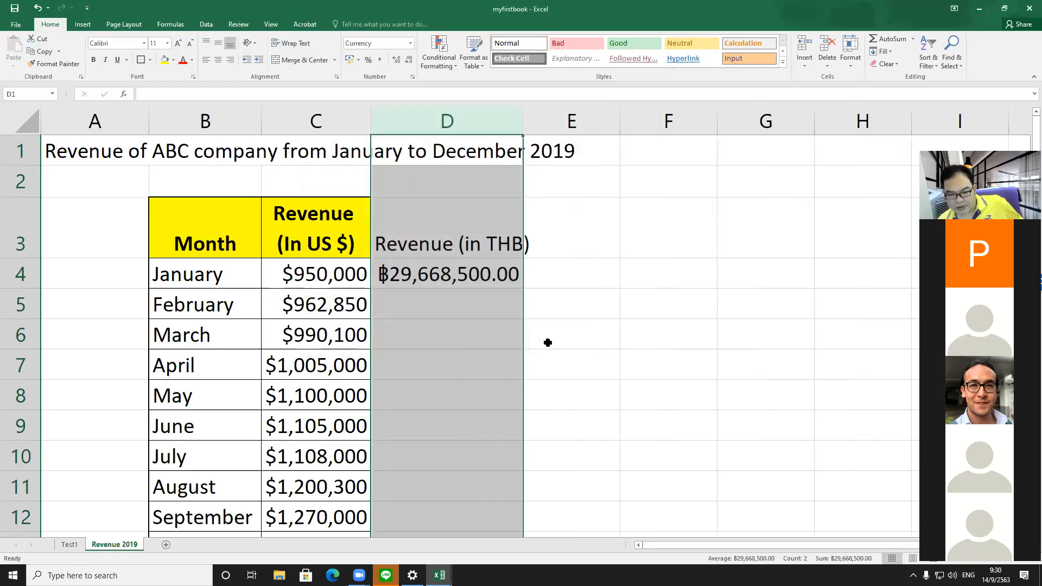
Step: Enter the formula =962850*31.23 in D5 for February's revenue in THB
click(554, 297)
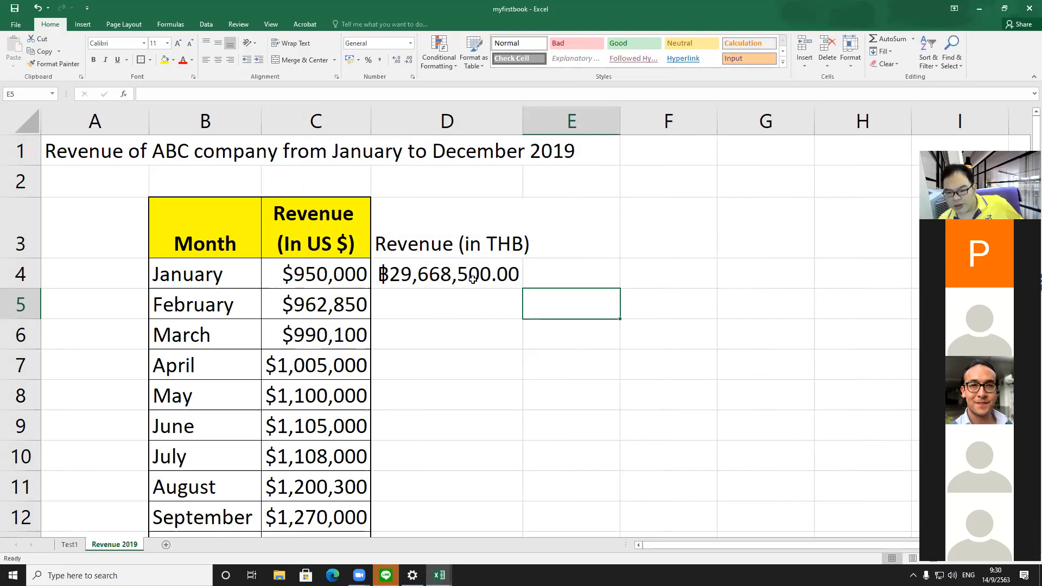
click(471, 276)
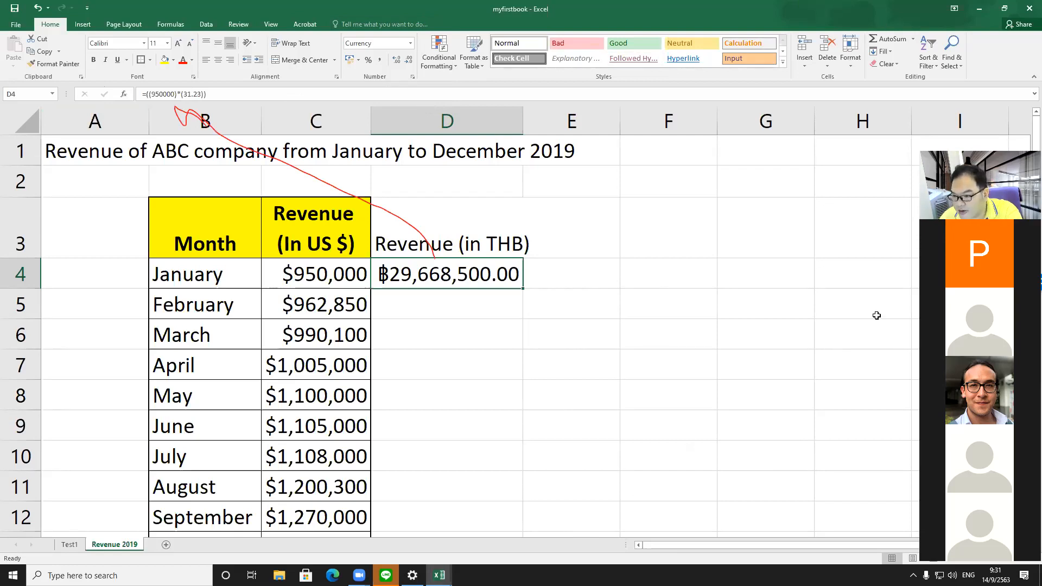
click(455, 299)
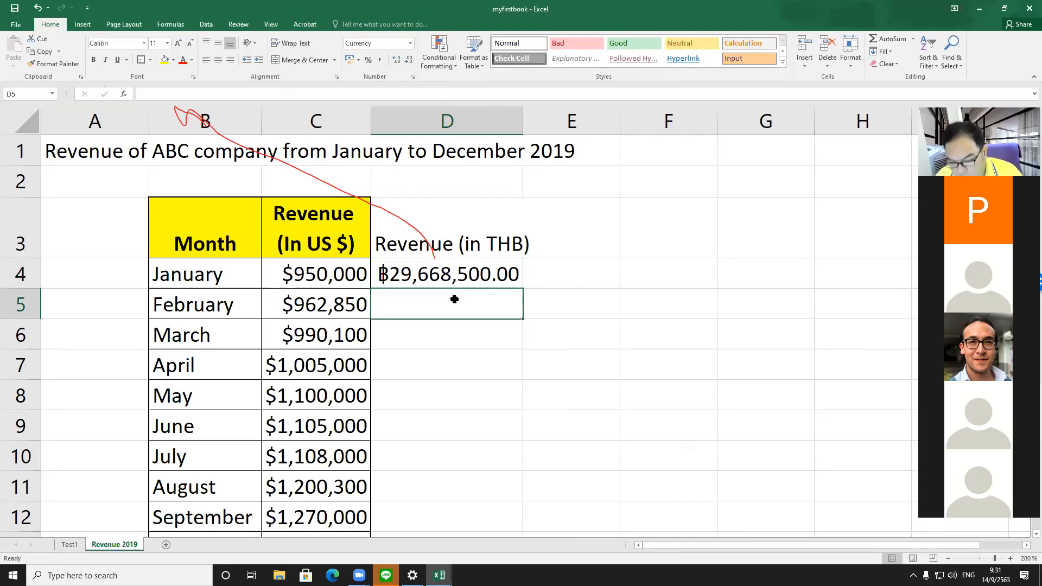
text(=)
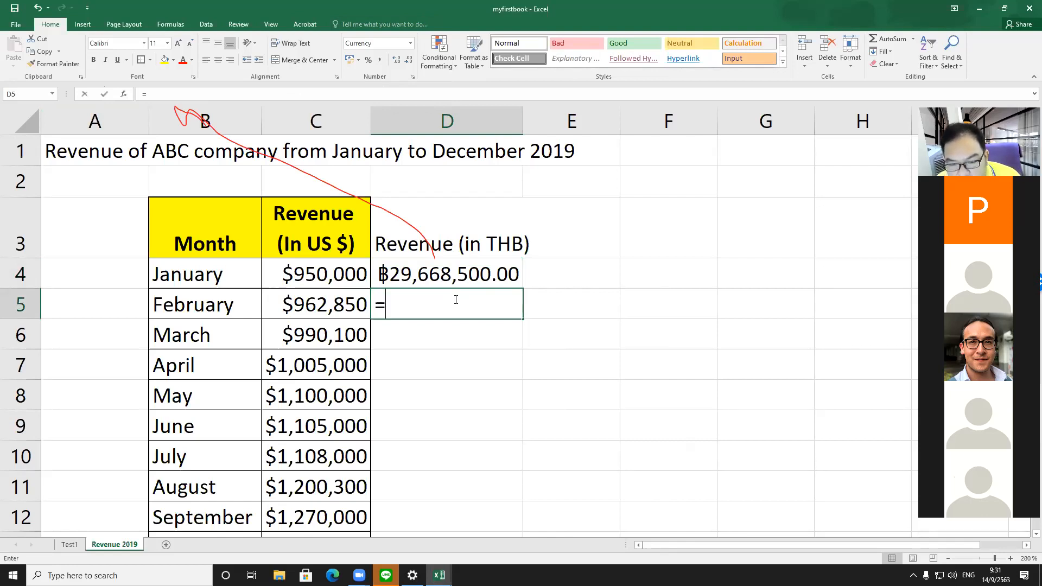
text(962)
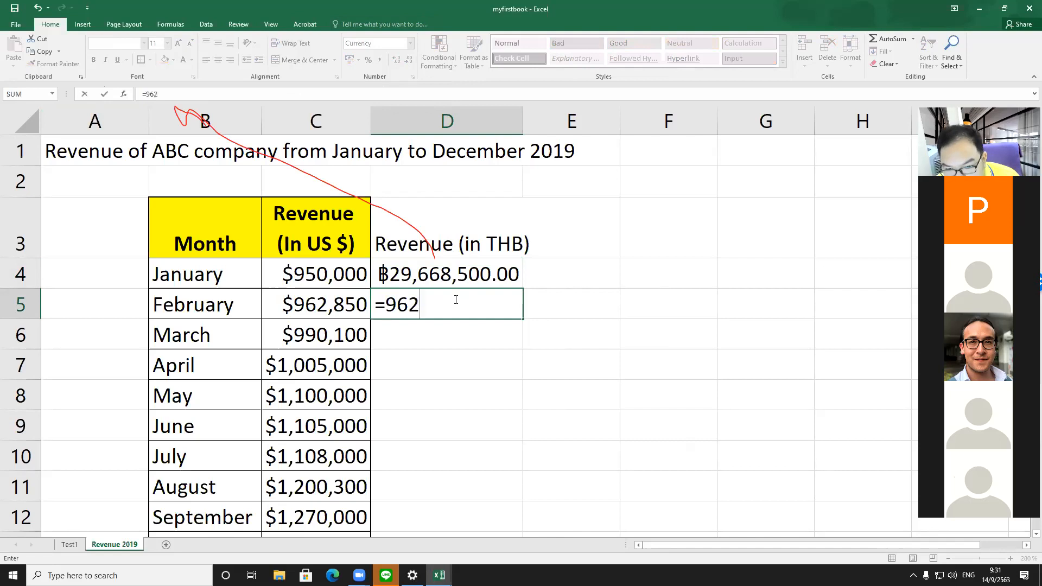
text(850*31.23)
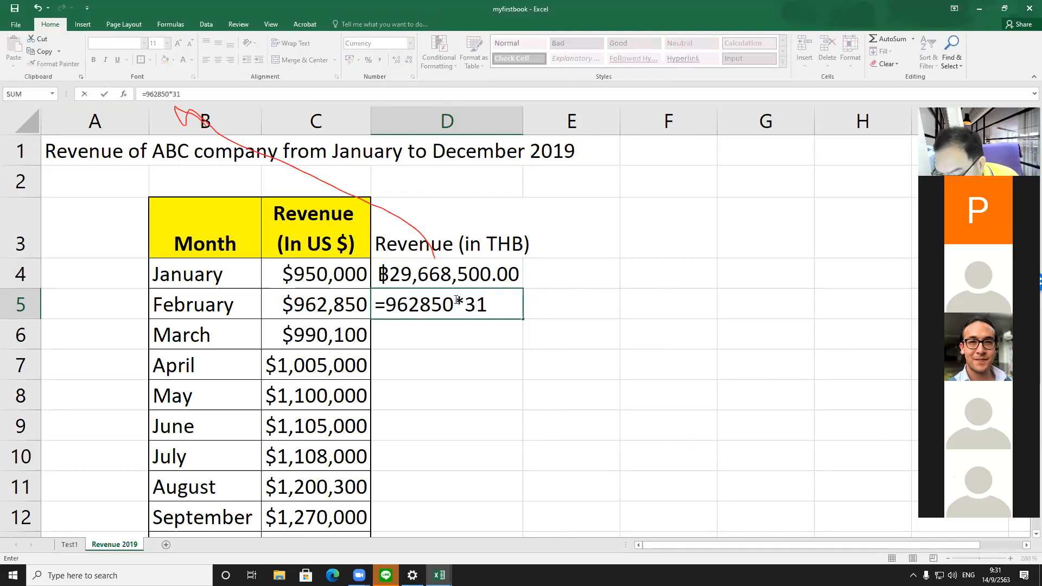
key(Return)
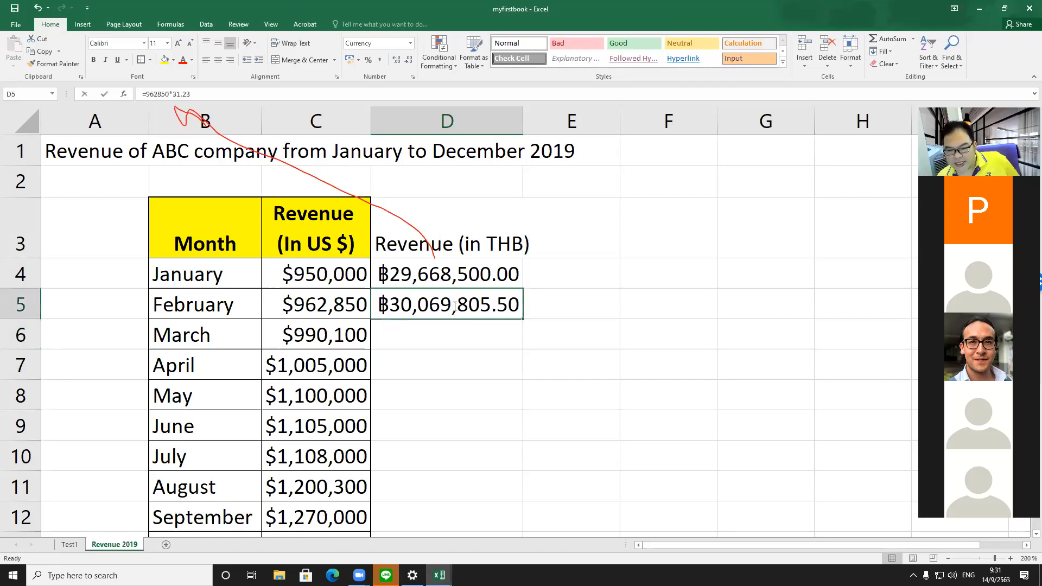
double_click(455, 299)
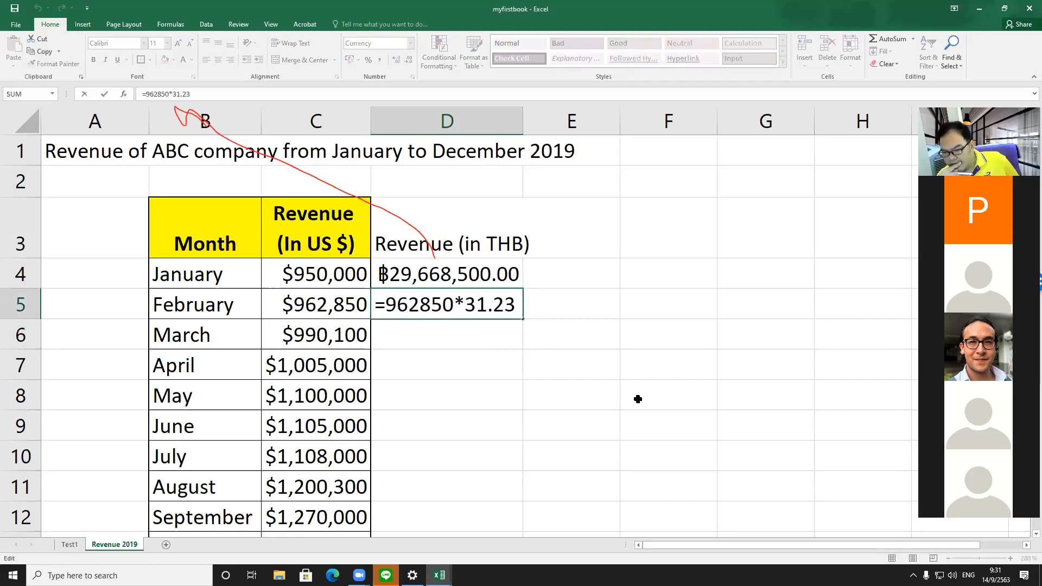
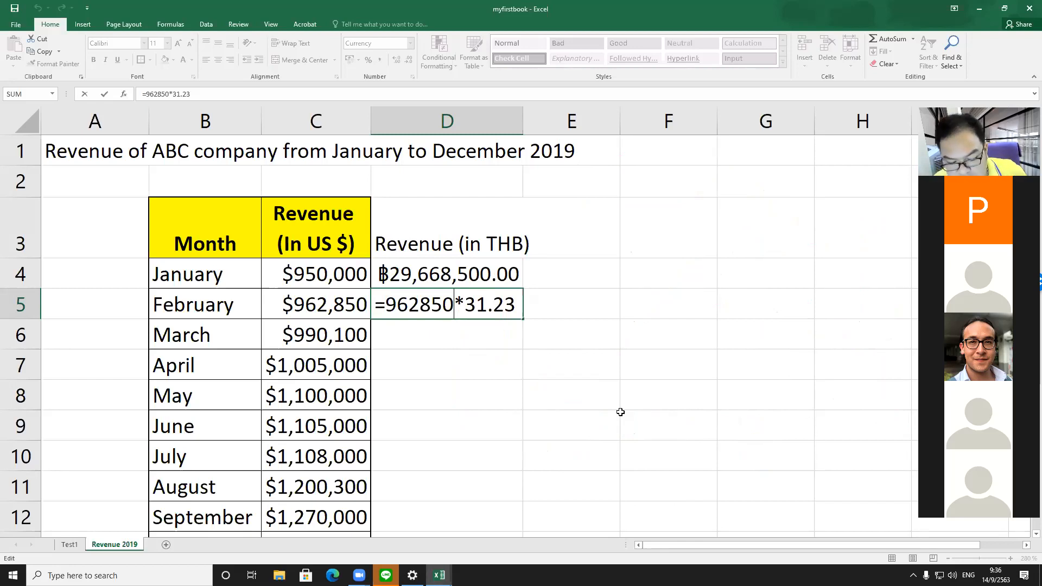
Step: Clear the typed-in constant formulas from cells D4 and D5
key(ctrl+Return)
key(Up)
key(Delete)
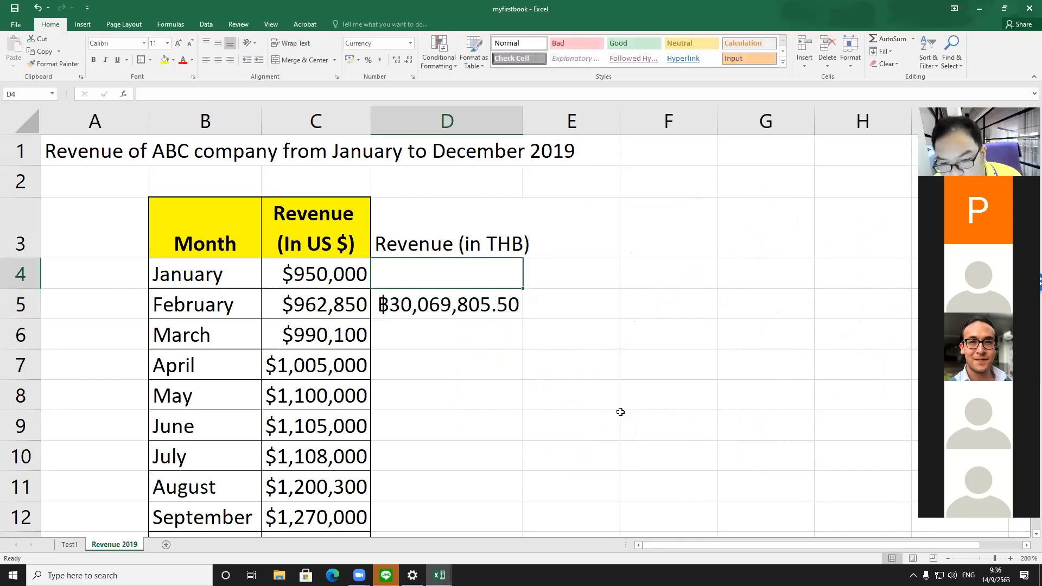
key(Down)
key(Delete)
Step: Enter the formula =c4*31.23 in D4 to convert January's revenue using the cell reference
key(Up)
text(=)
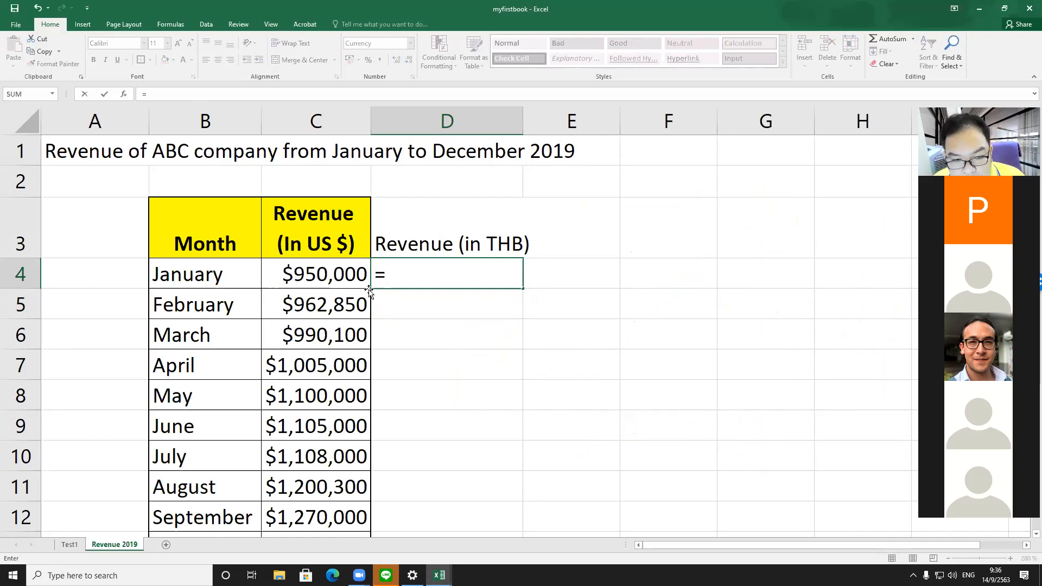
text(c)
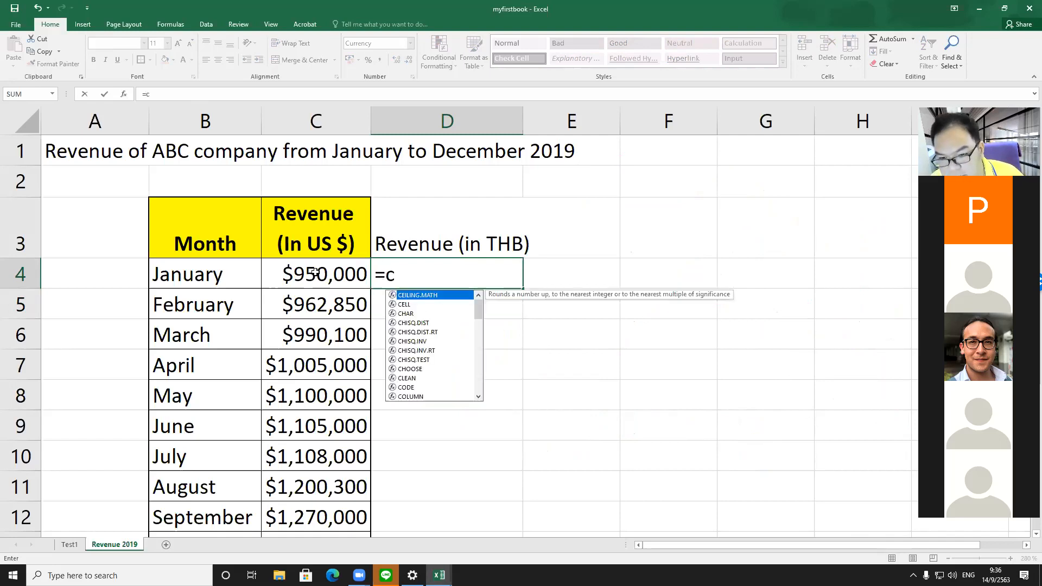
text(4*)
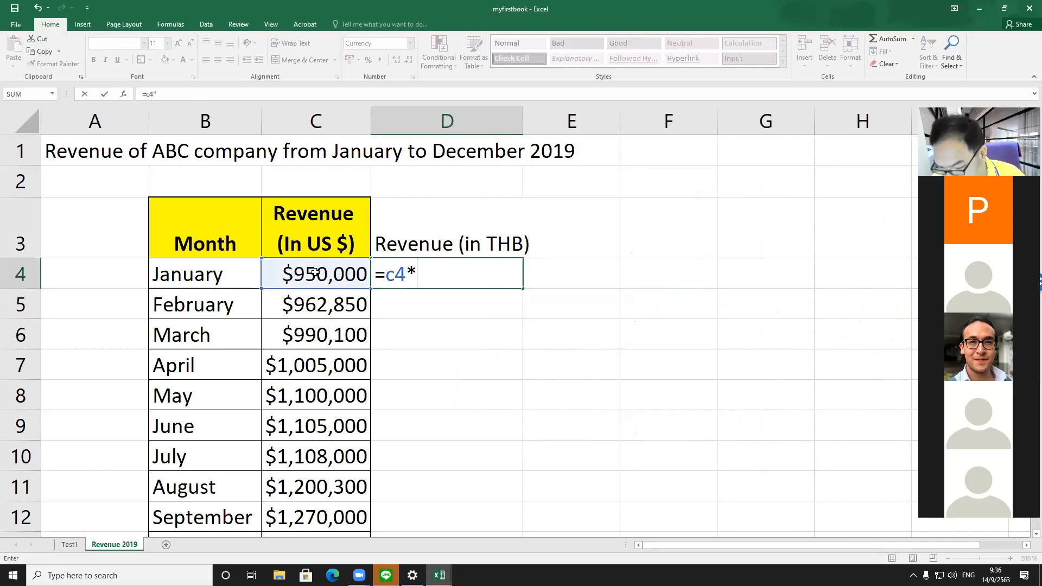
text(3)
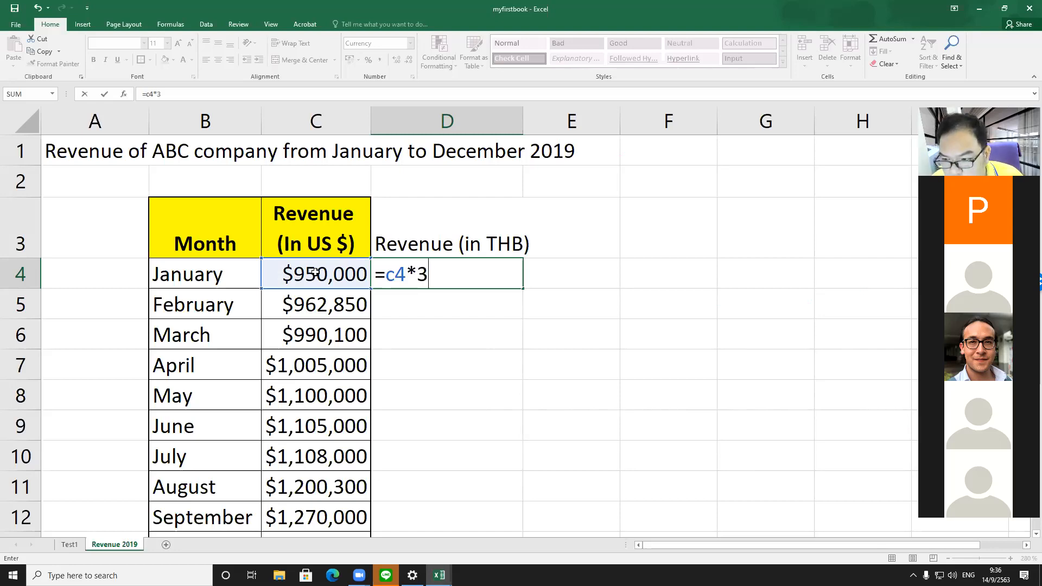
text(1.23)
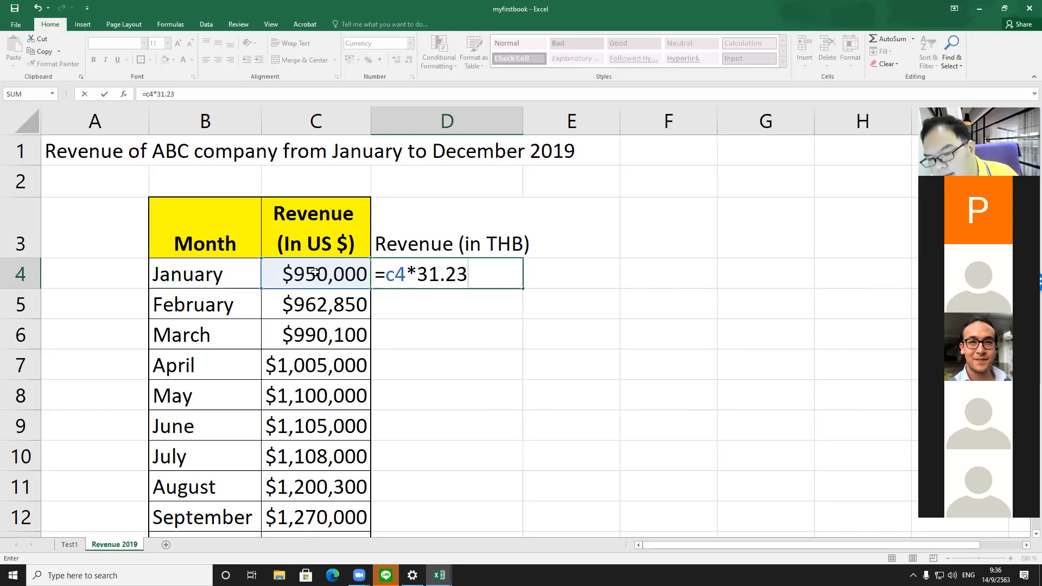
key(Return)
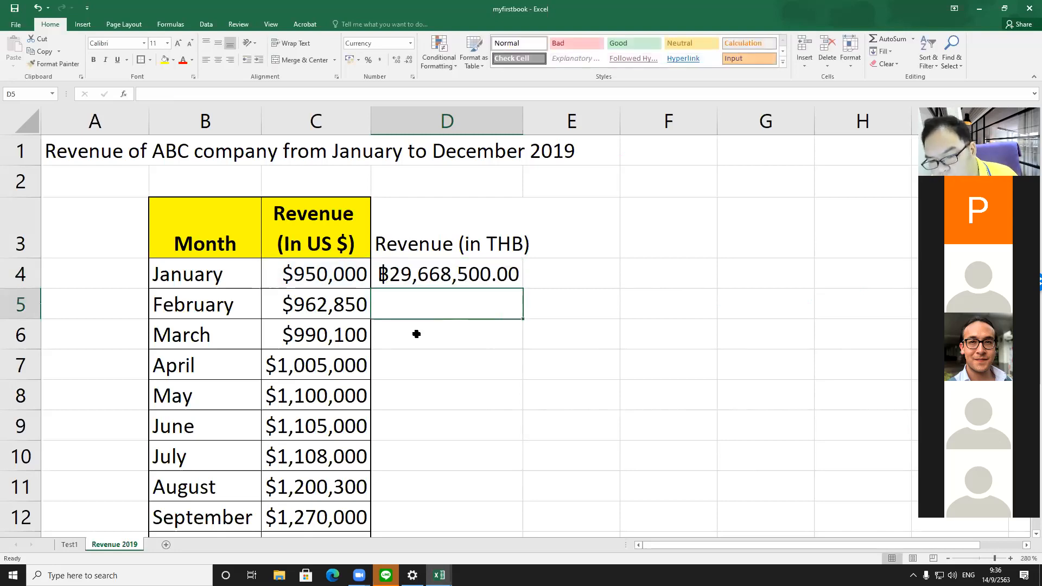
Step: Copy the D4 formula and paste it into D5
click(470, 276)
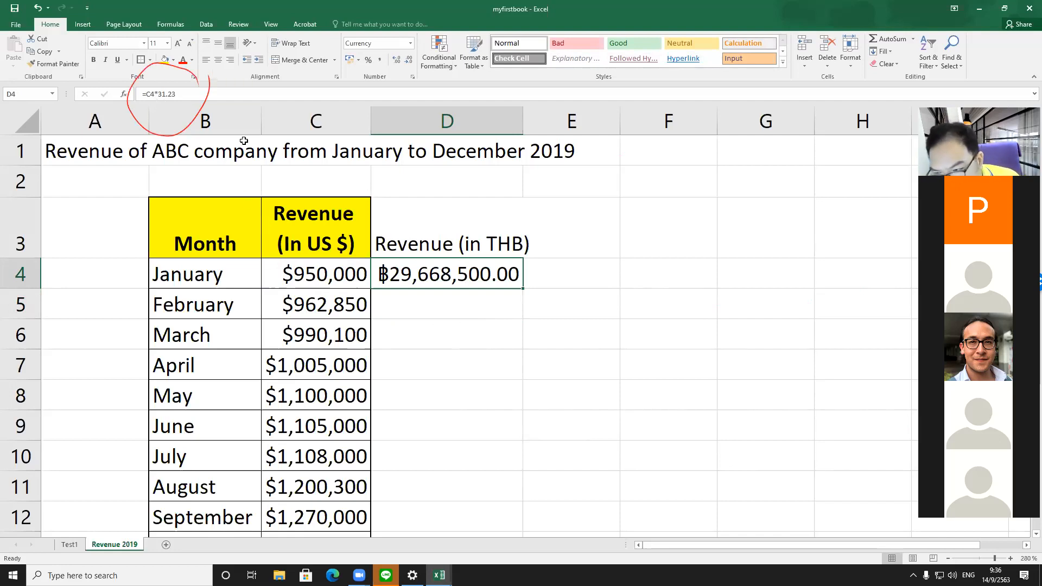
double_click(438, 278)
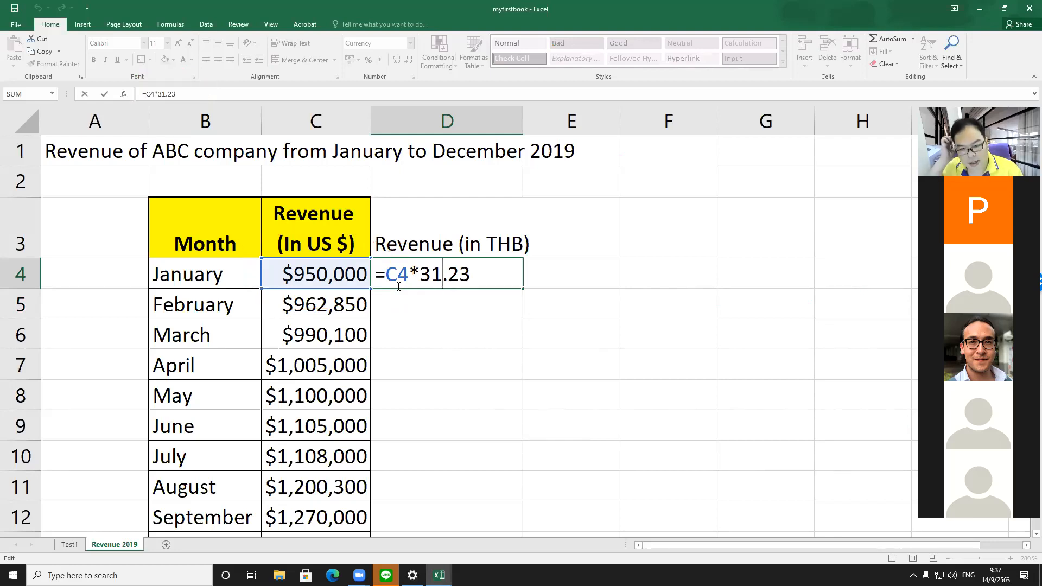
key(Return)
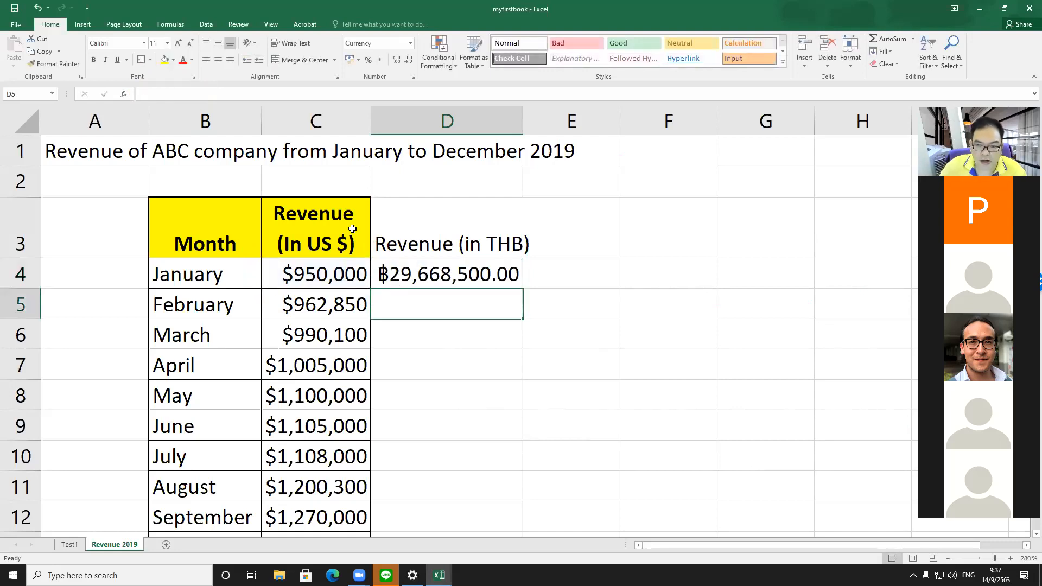
click(421, 270)
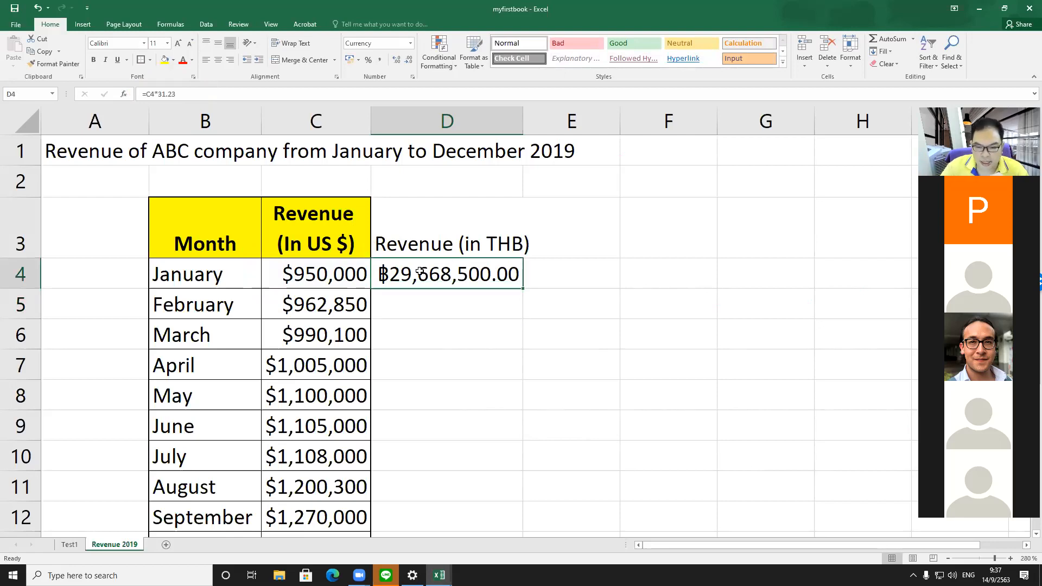
click(54, 63)
key(Escape)
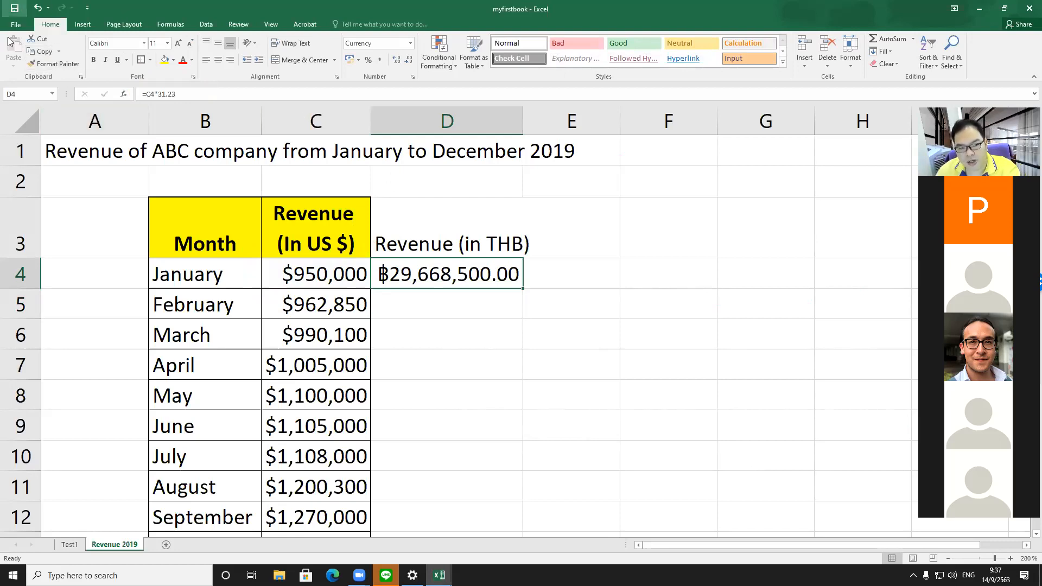
click(44, 52)
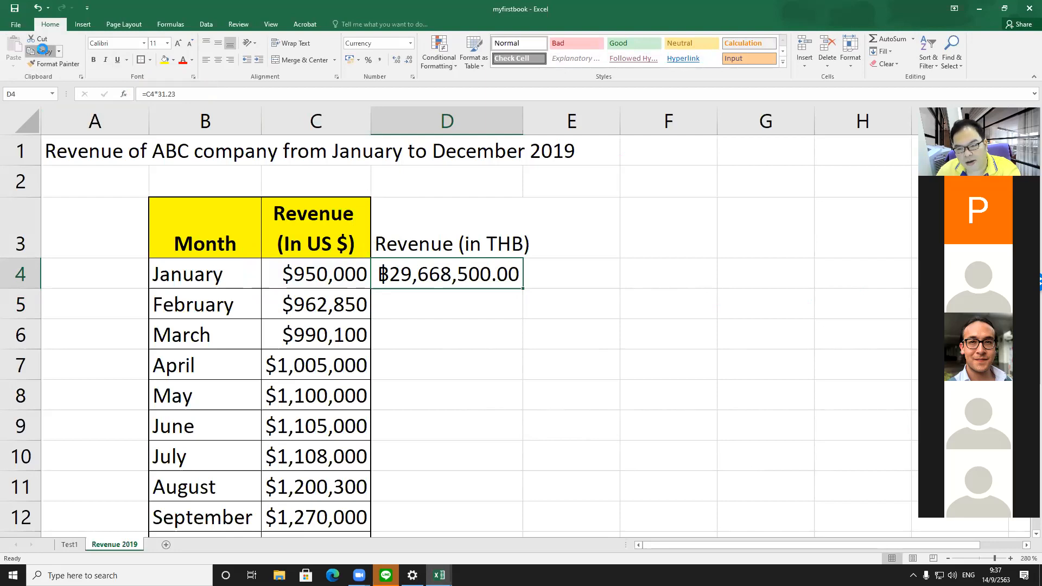
click(504, 305)
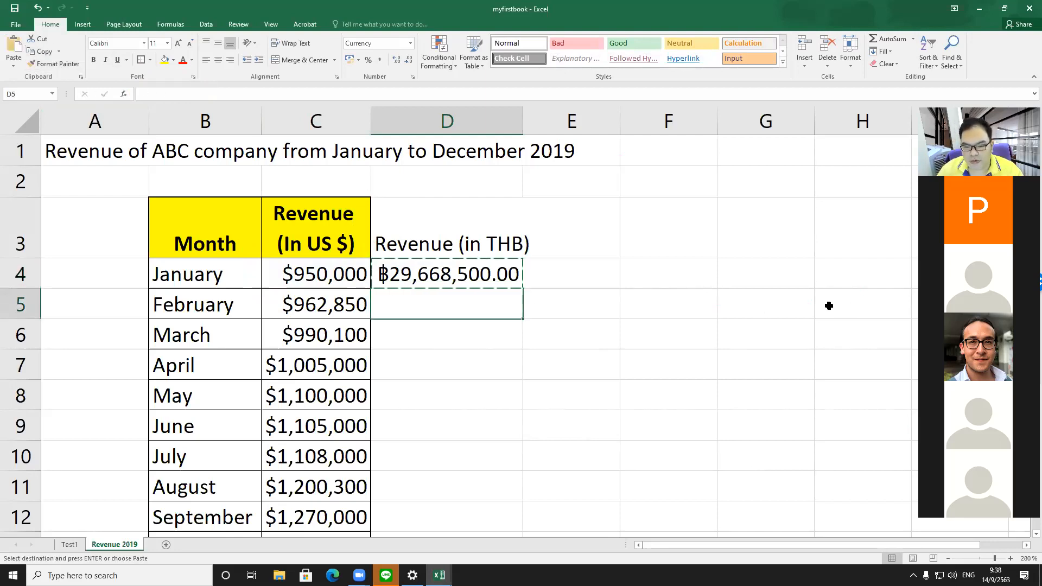
key(Return)
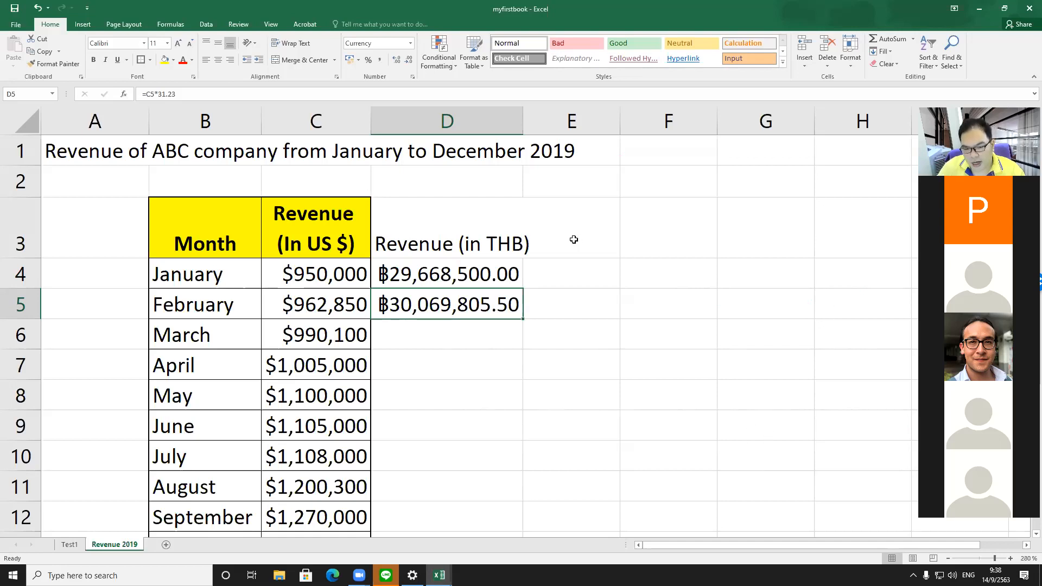
Step: Compare the D4 and D5 formulas, then copy D5 and paste it into D6 through D15
double_click(461, 270)
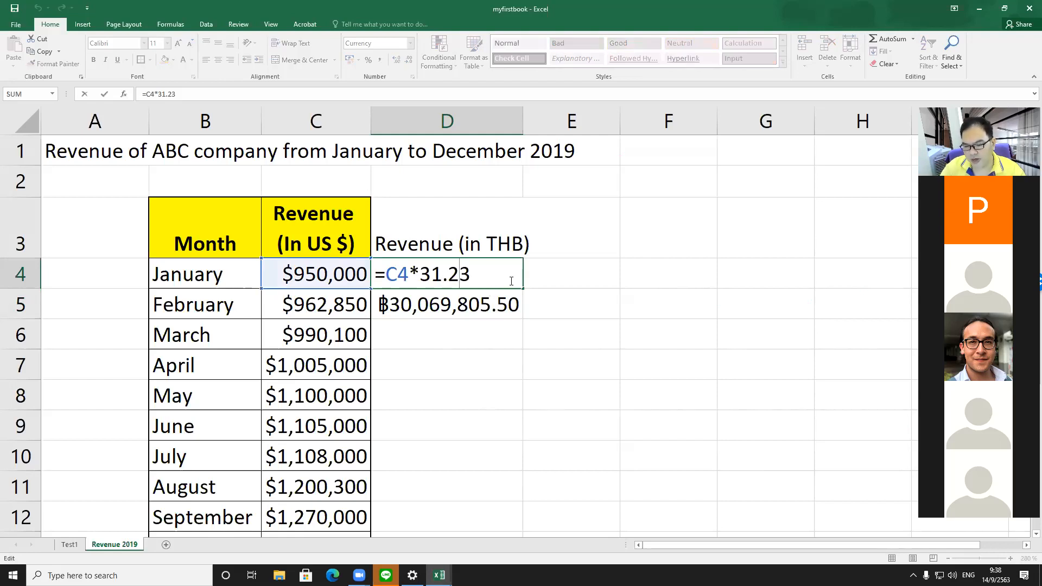
key(Return)
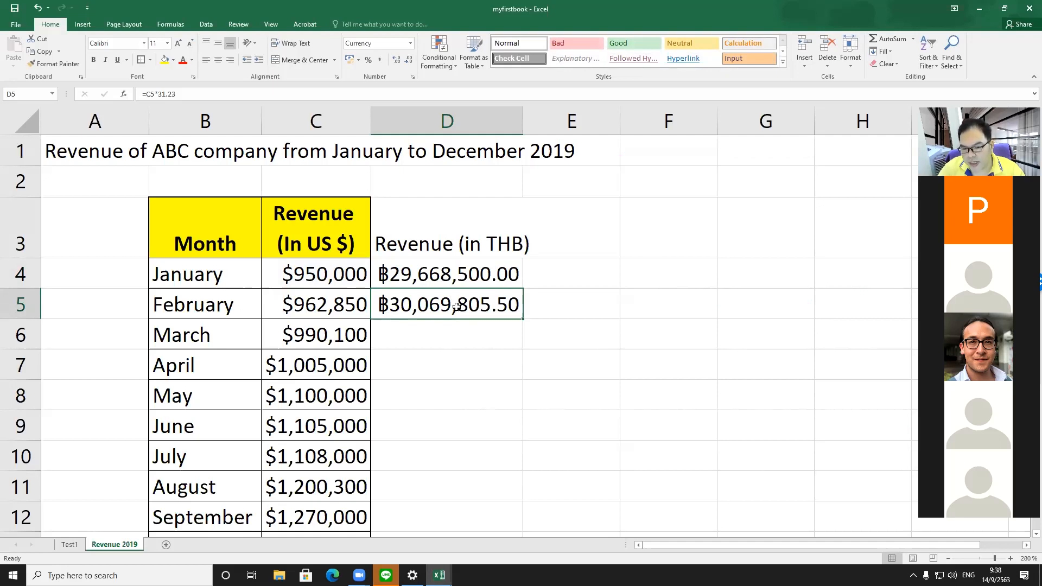
double_click(457, 306)
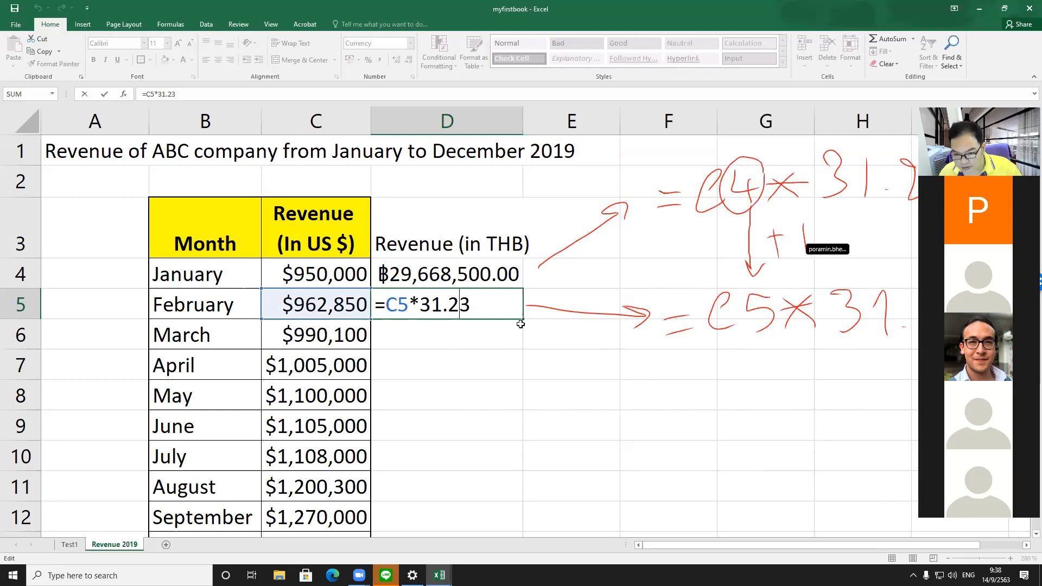
key(Return)
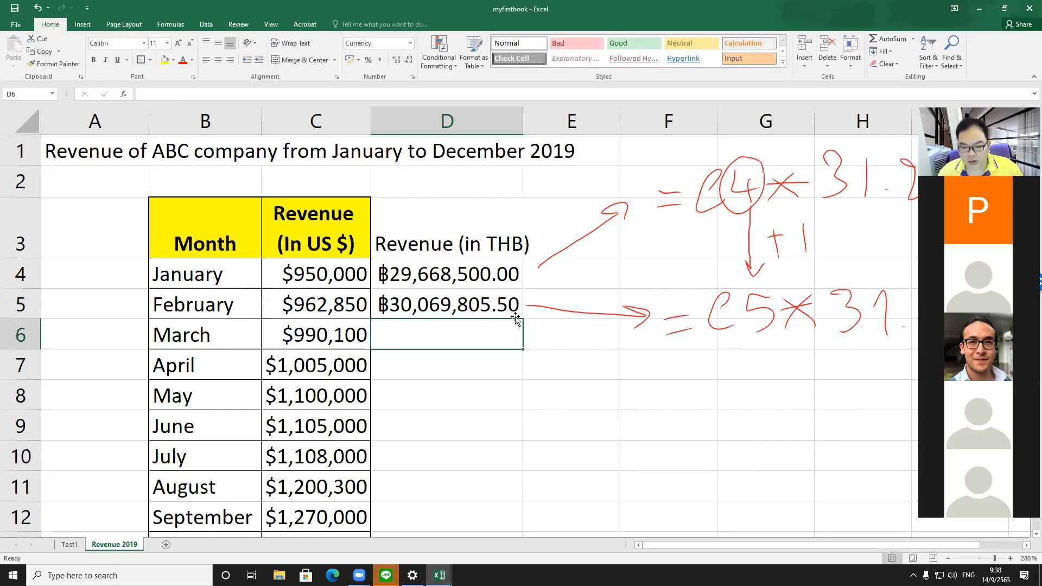
click(498, 295)
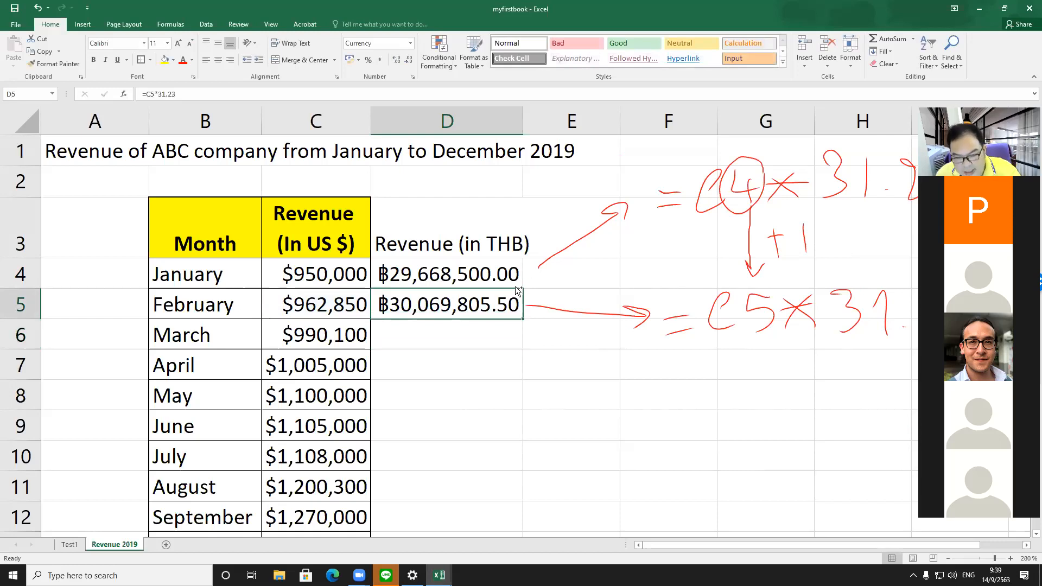
key(ctrl+c)
key(Down)
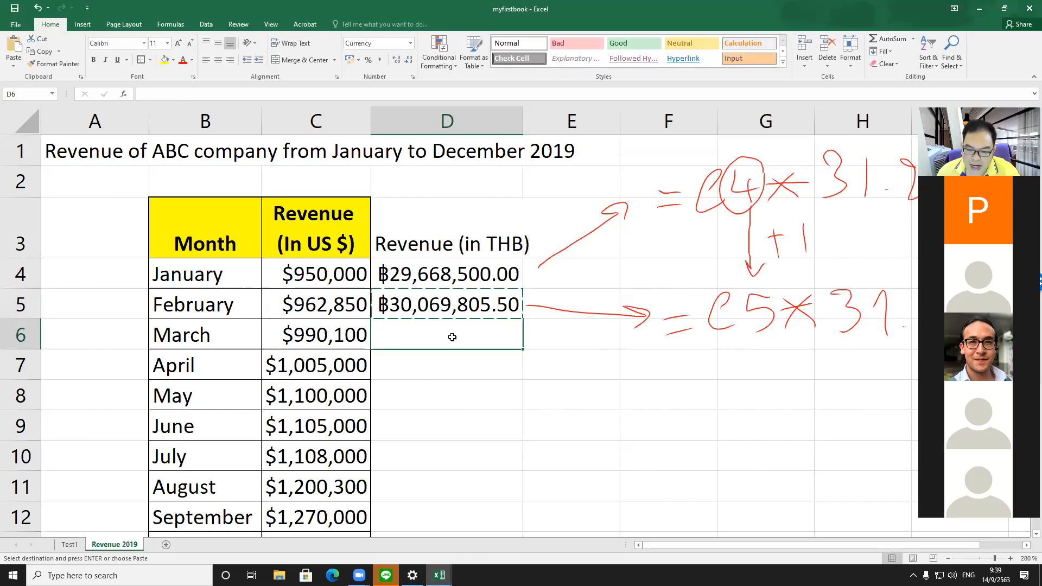
drag(447, 337, 437, 493)
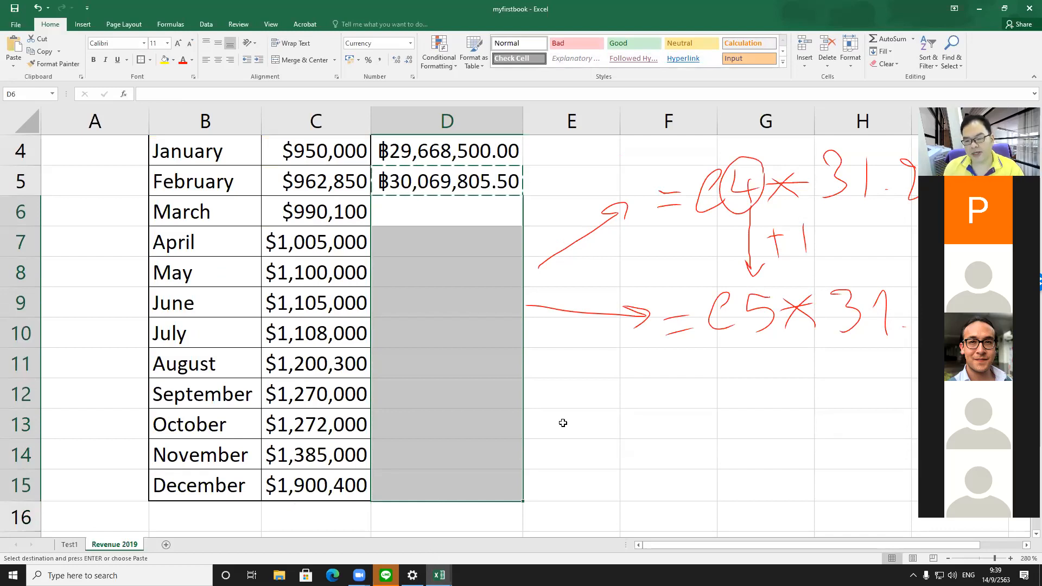
key(Return)
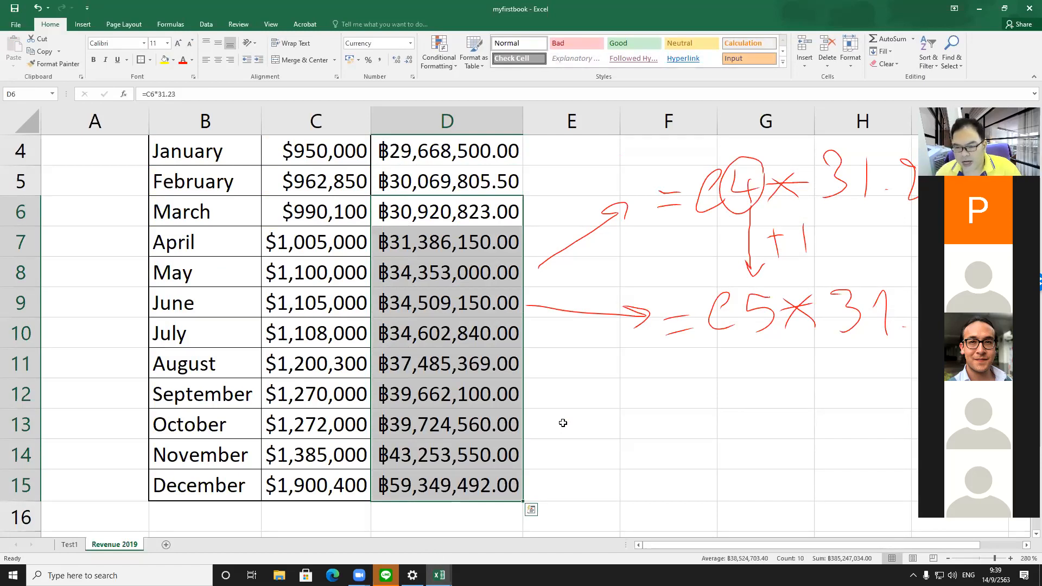
Step: Examine the formulas in the filled cells D6 and D15 to check their adjusted references
scroll(599, 403, up, 1)
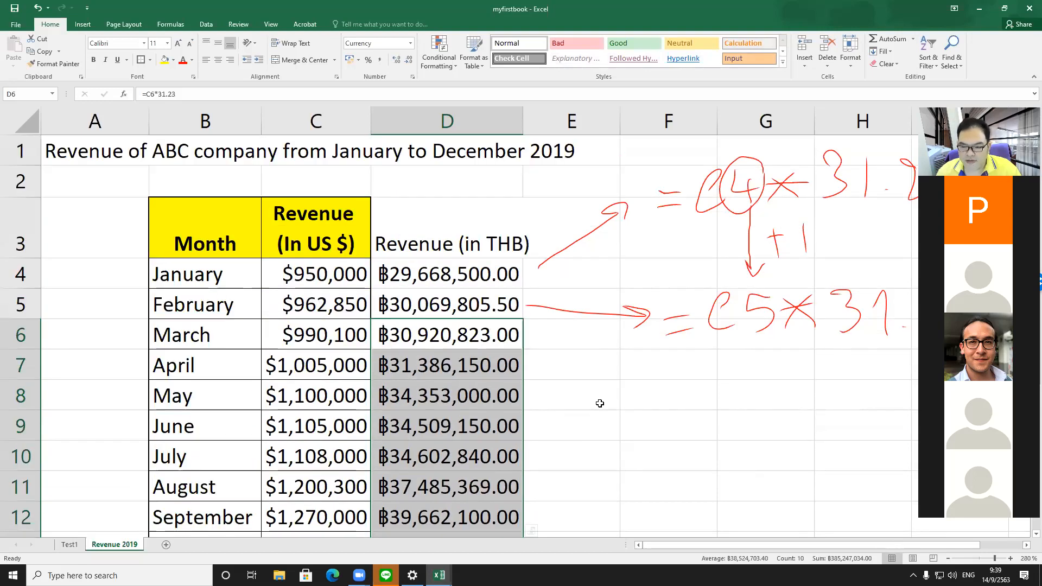
click(601, 412)
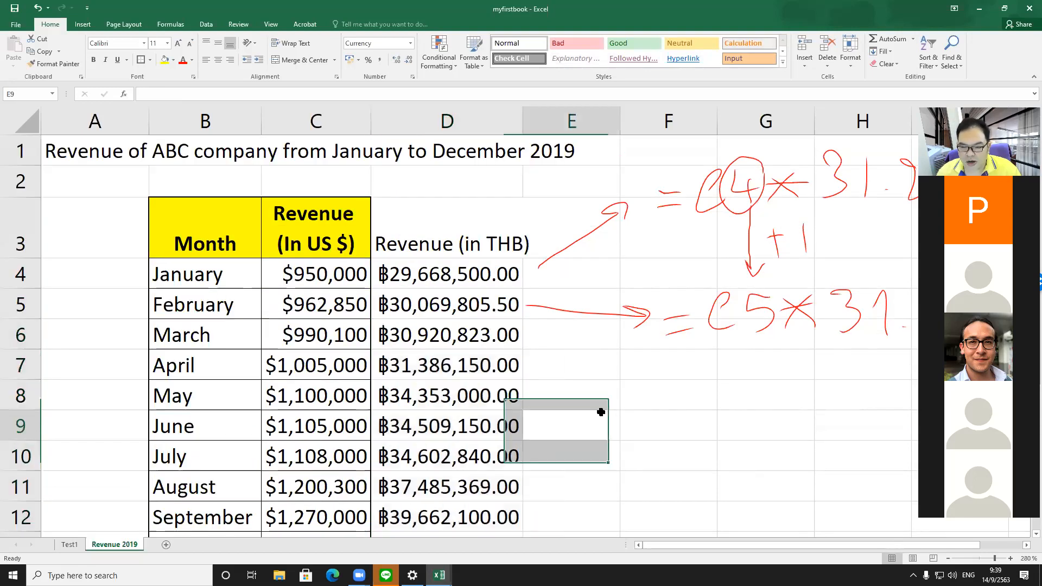
click(470, 335)
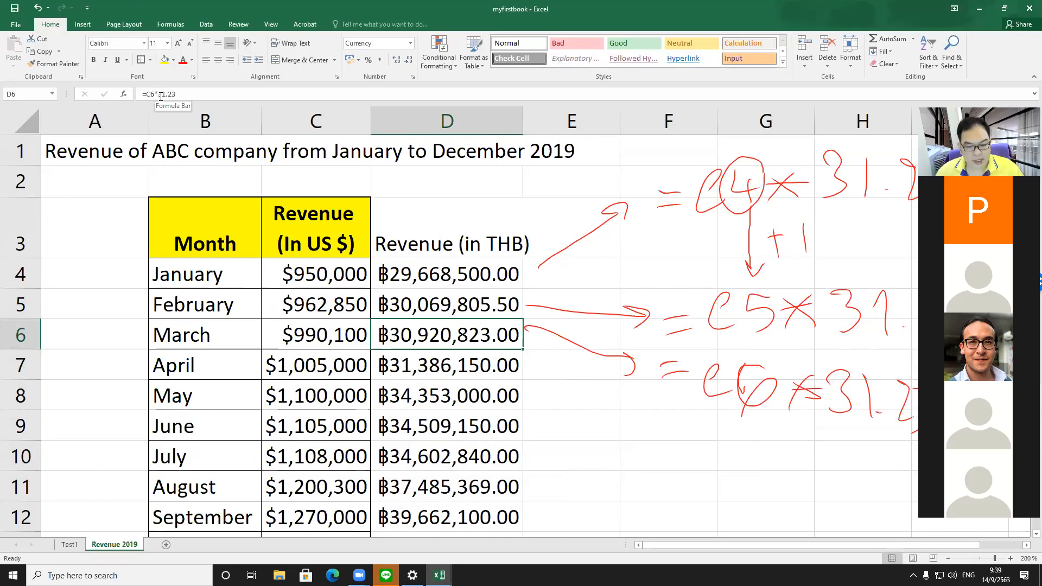
scroll(524, 320, down, 1)
scroll(527, 323, up, 1)
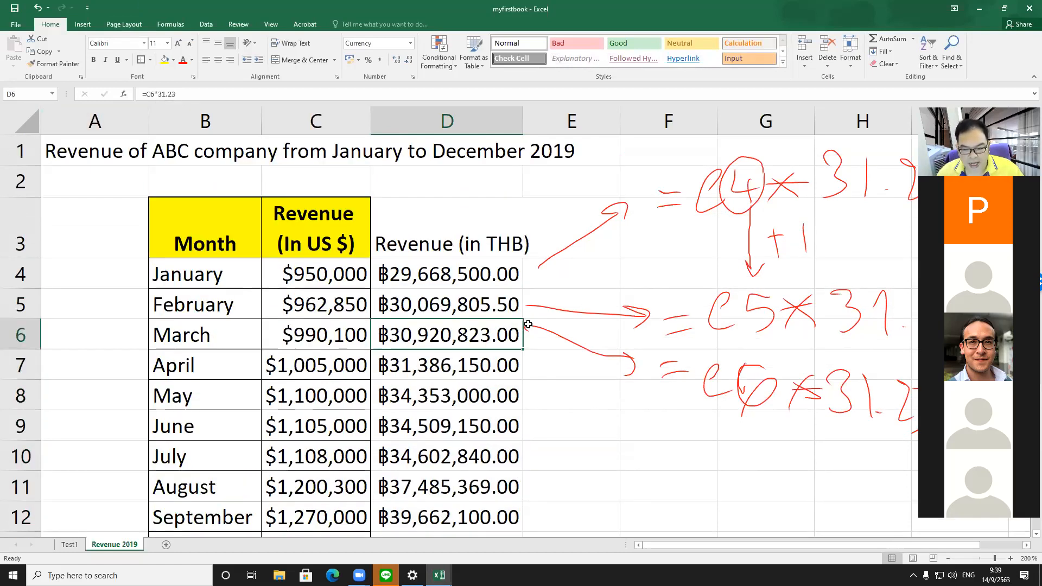
scroll(529, 328, down, 5)
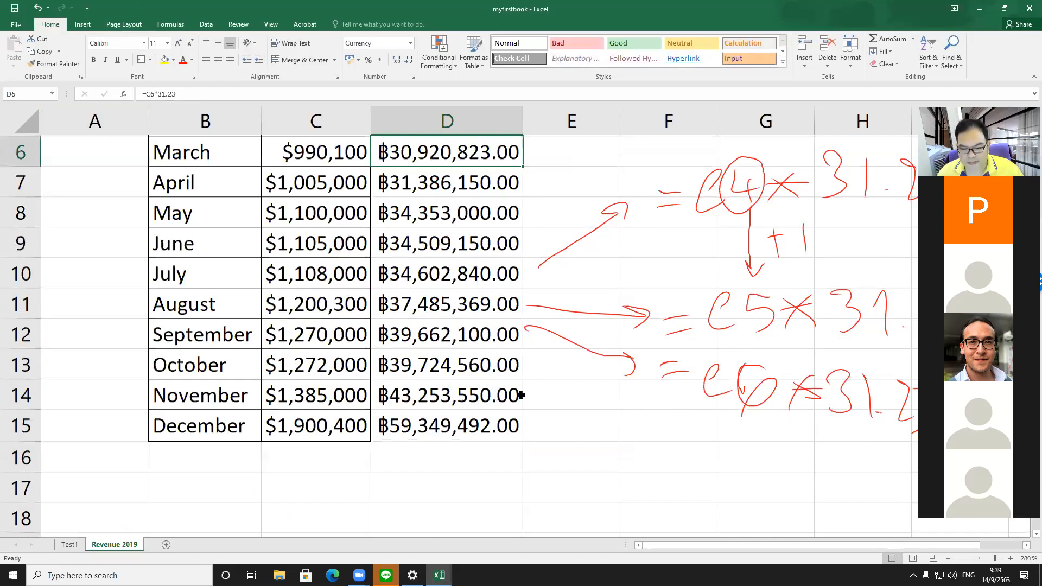
scroll(517, 381, down, 1)
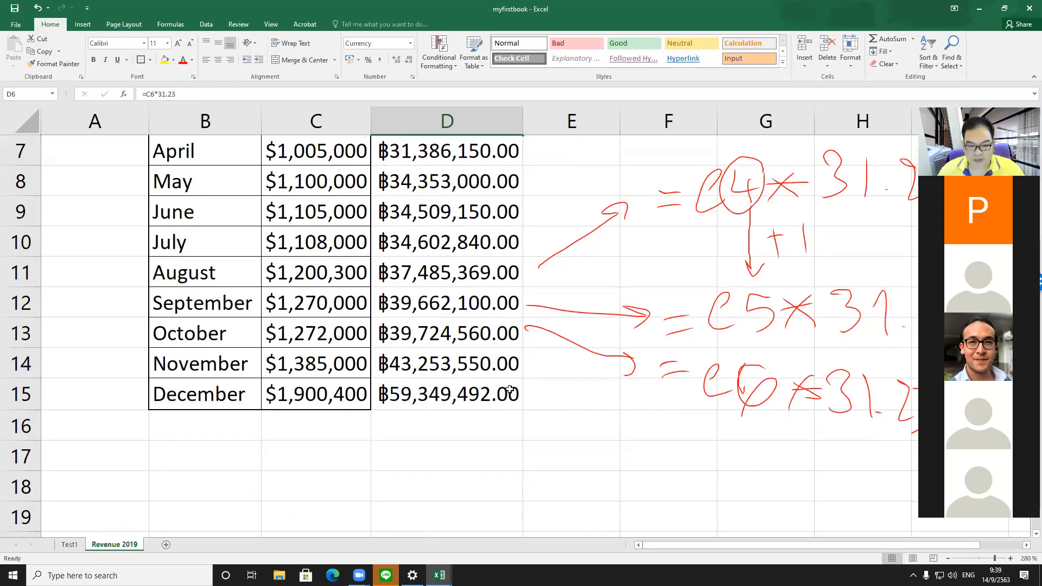
click(510, 389)
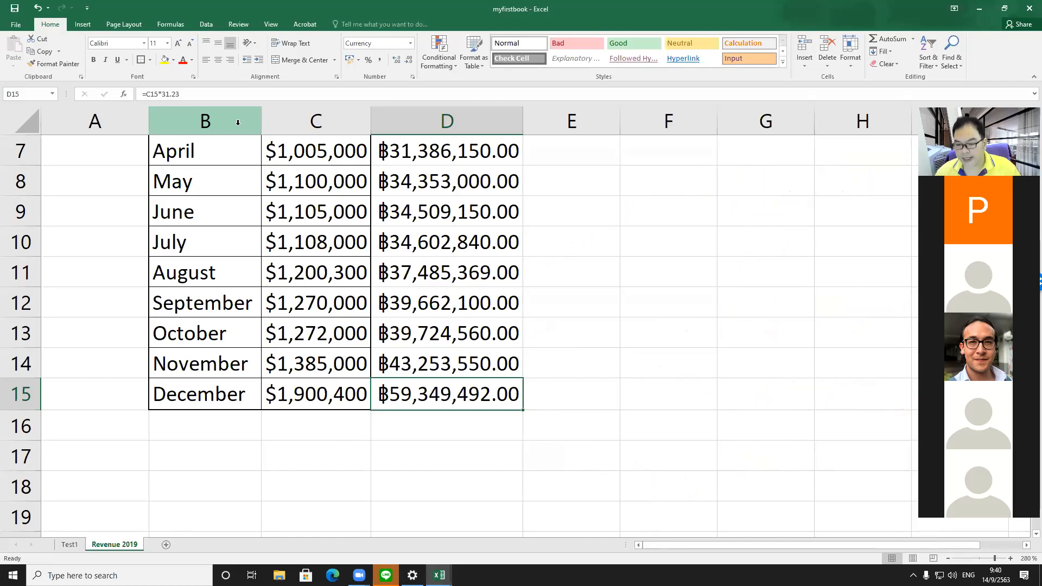
scroll(237, 122, up, 2)
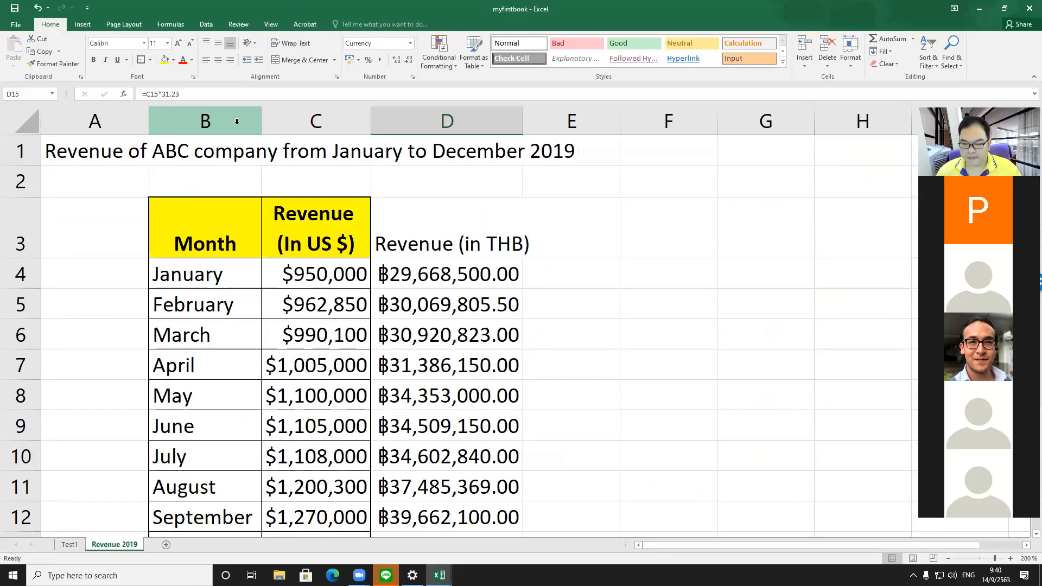
Step: Paste the D4 formula into E4 and autofit column E to show the result
click(584, 266)
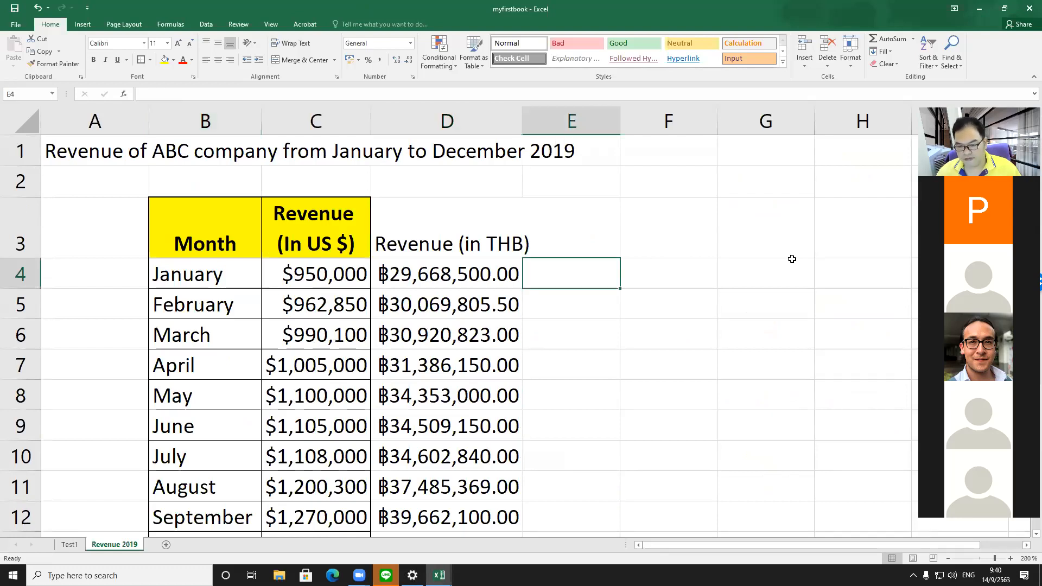
click(505, 280)
key(ctrl+c)
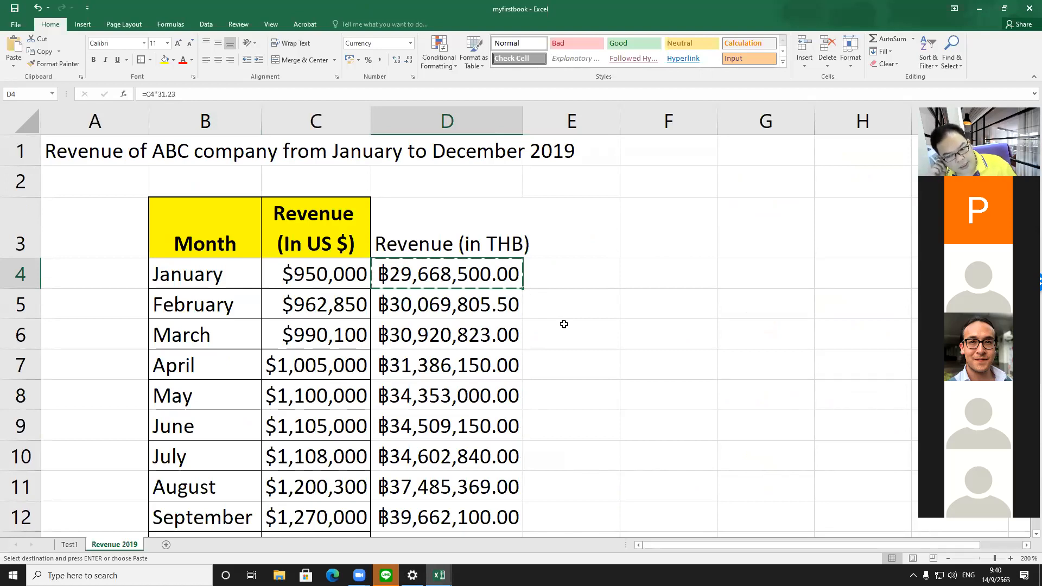
key(Right)
key(Return)
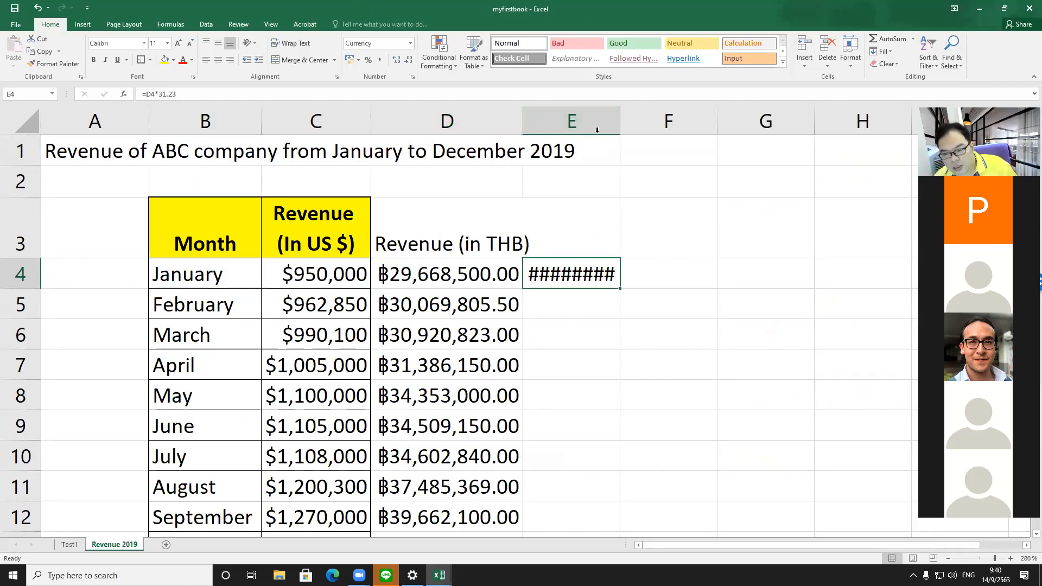
double_click(621, 132)
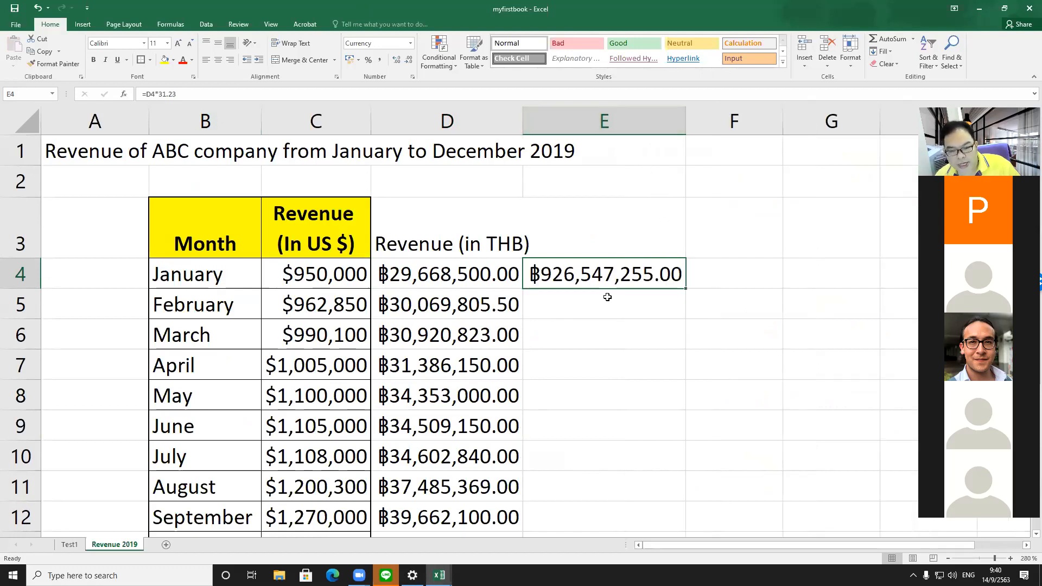
Step: Inspect the formula in E4 and clear that cell
double_click(542, 276)
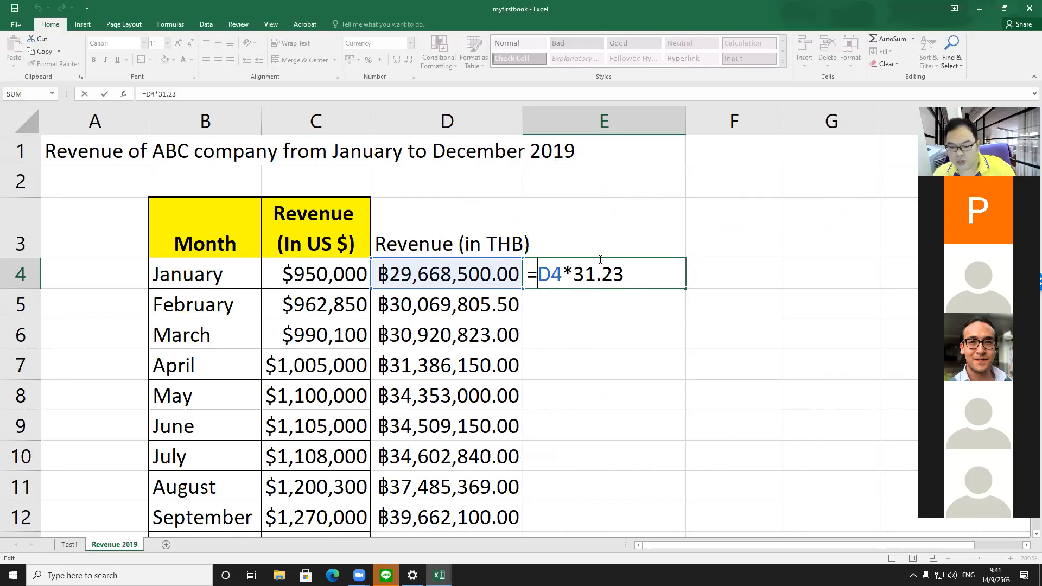
key(ctrl+Return)
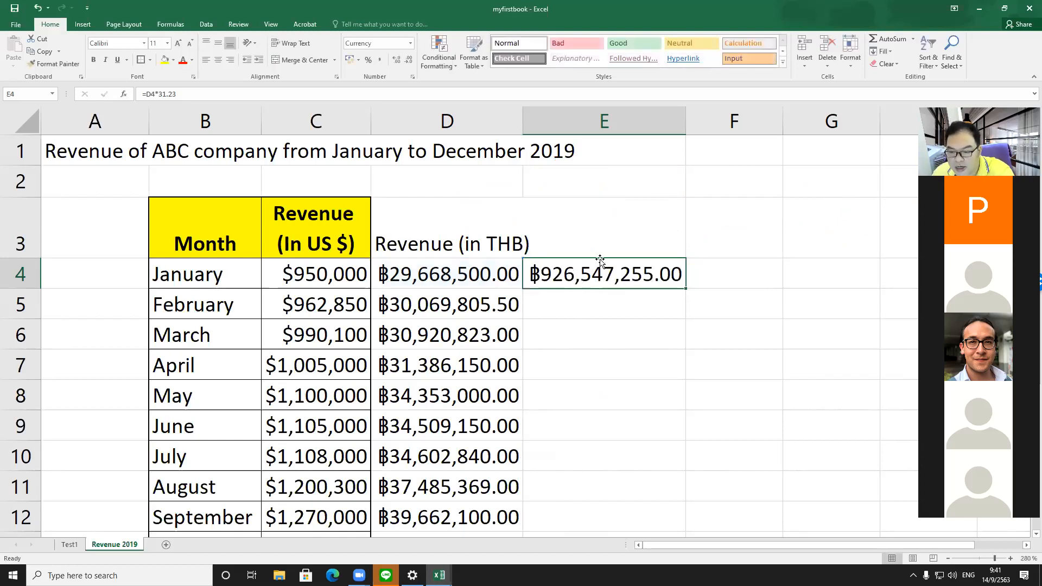
key(Delete)
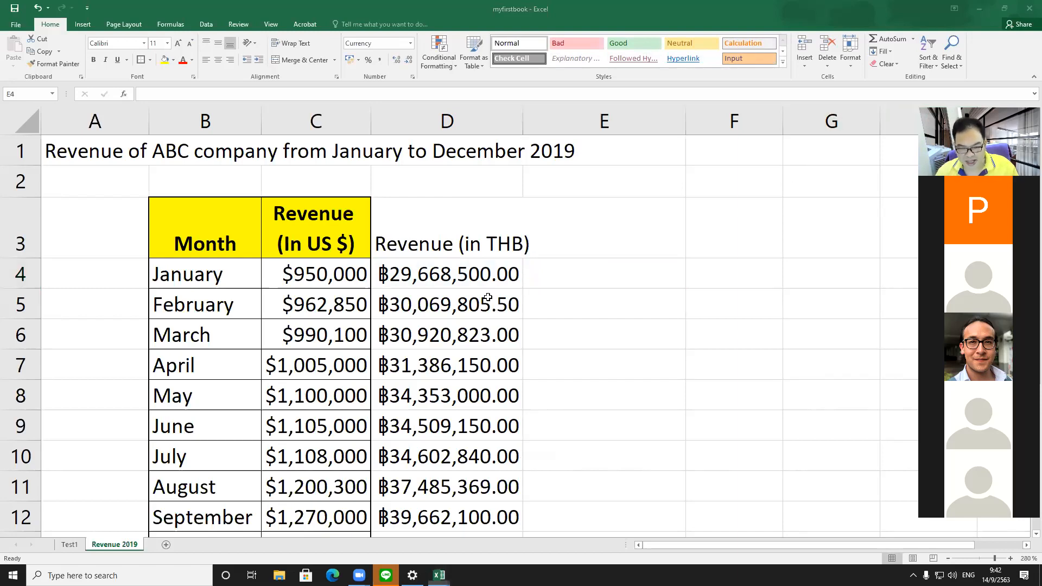
Step: Clear the formulas from D5 through D15 in the THB column
click(527, 279)
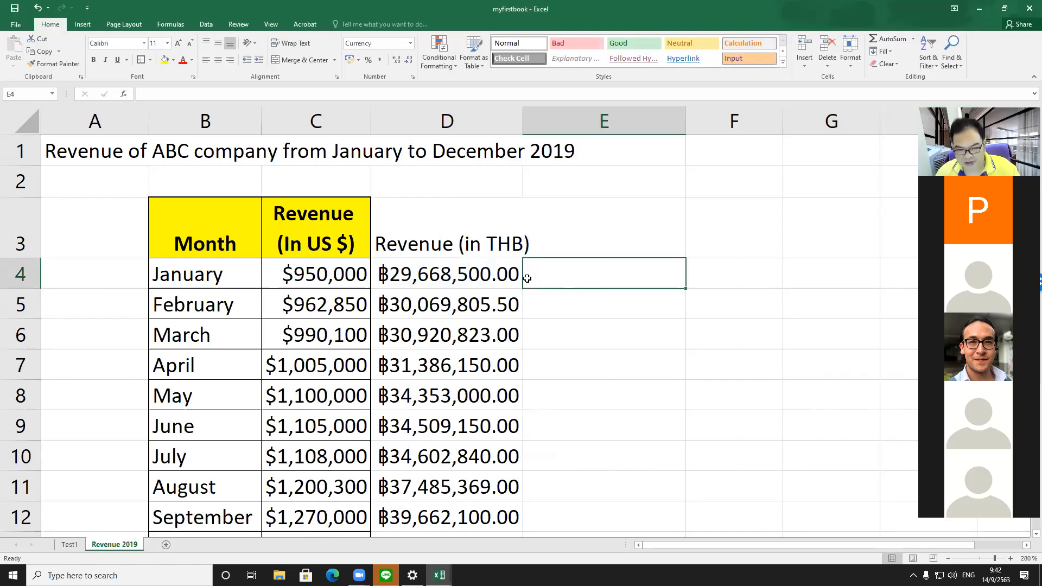
click(488, 310)
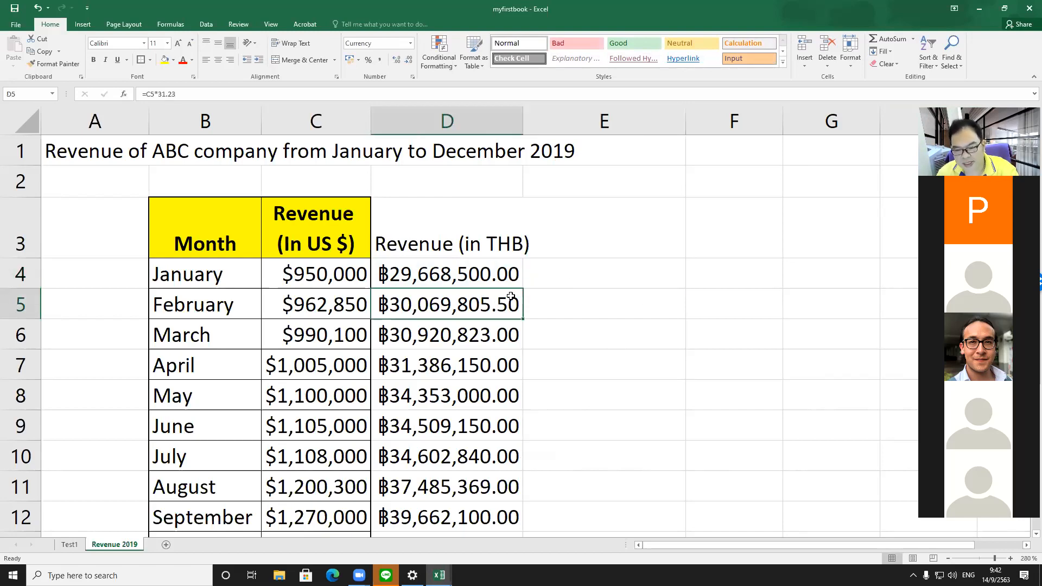
key(shift+Down)
key(shift+Down)
key(shift+Down)
key(shift+Down)
key(shift+Down)
key(shift+Down)
key(shift+Down)
key(shift+Down)
key(shift+Down)
key(shift+Down)
key(shift+Down)
key(shift+Down)
key(shift+Down)
key(shift+Down)
key(shift+Down)
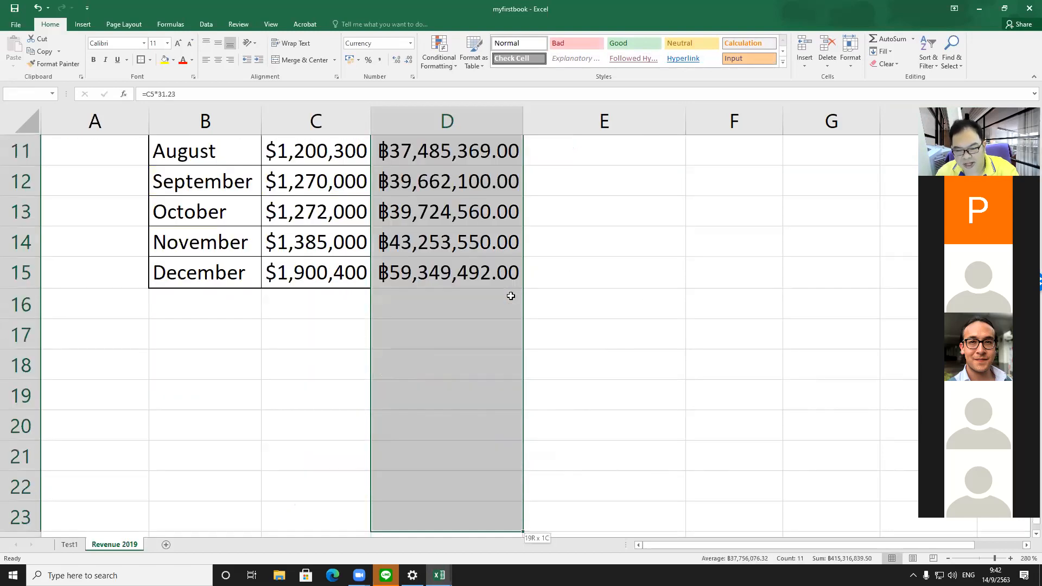
key(shift+Up)
key(shift+Up)
key(shift+Up)
key(shift+Up)
key(shift+Up)
key(shift+Up)
key(shift+Up)
key(shift+Up)
key(shift+Down)
key(shift+Down)
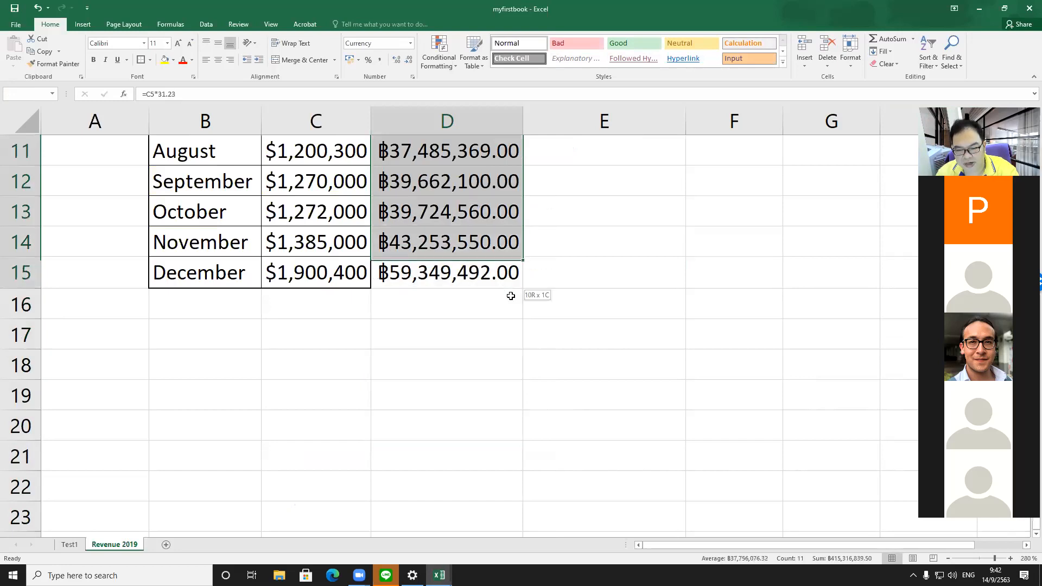
key(shift+Down)
key(Delete)
Step: Fill the D4 formula down through D15 using the fill handle
scroll(511, 295, up, 2)
key(Up)
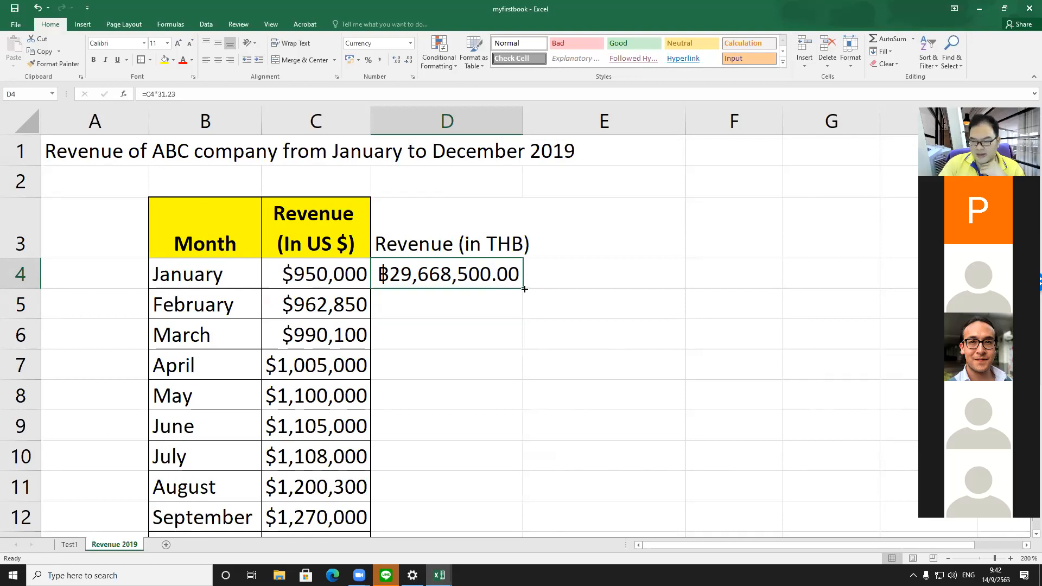
drag(525, 290, 523, 505)
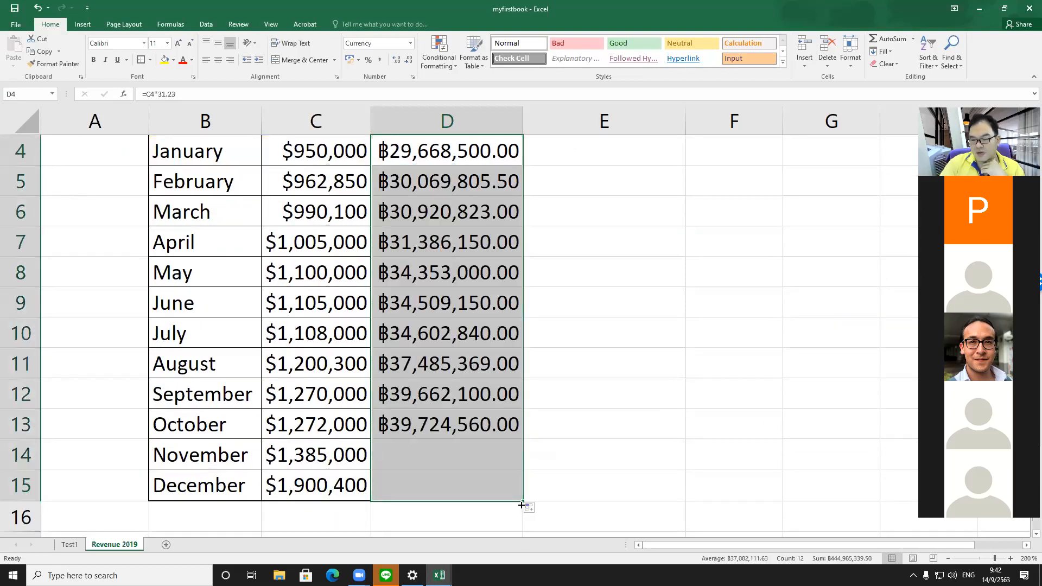
click(476, 263)
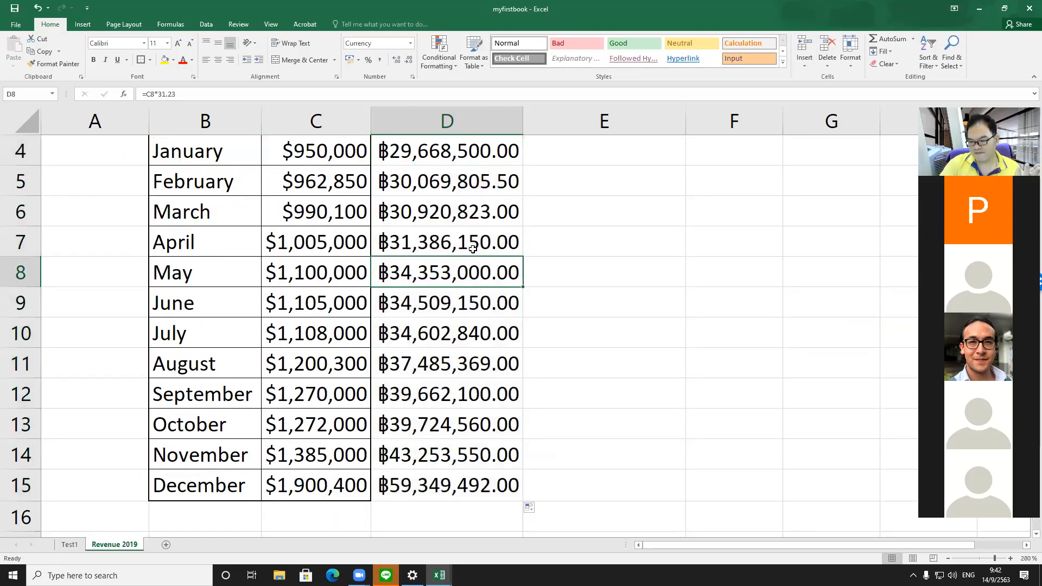
scroll(478, 227, up, 1)
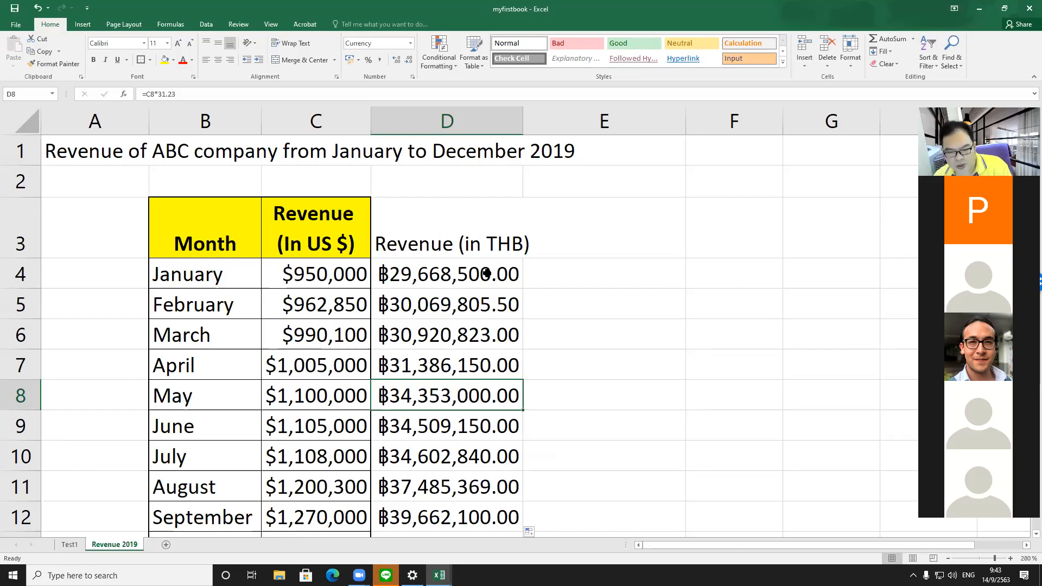
Step: Build the formula =C4*31.23 in E4 by pointing to C4
click(567, 272)
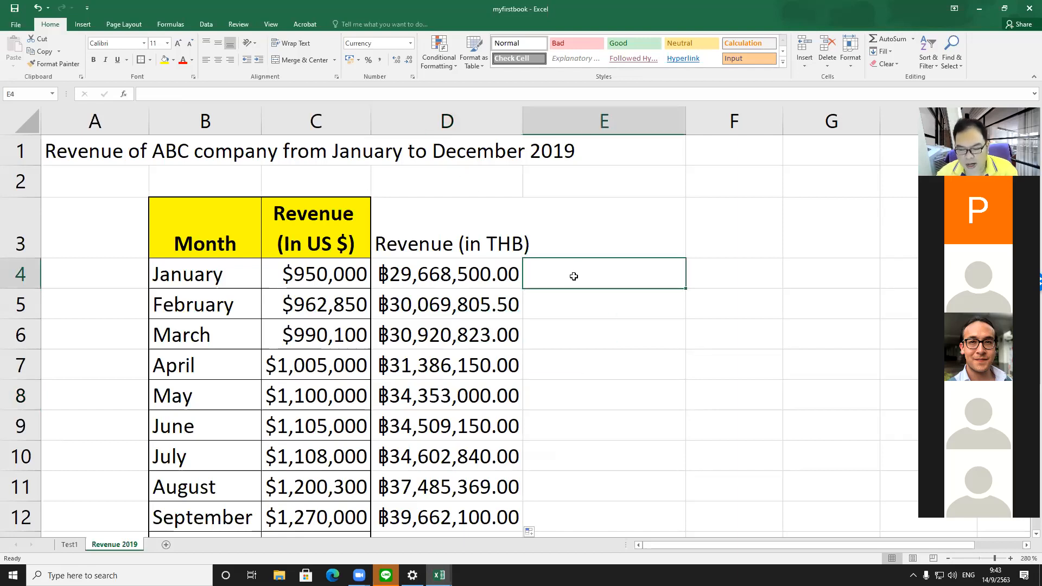
text(=)
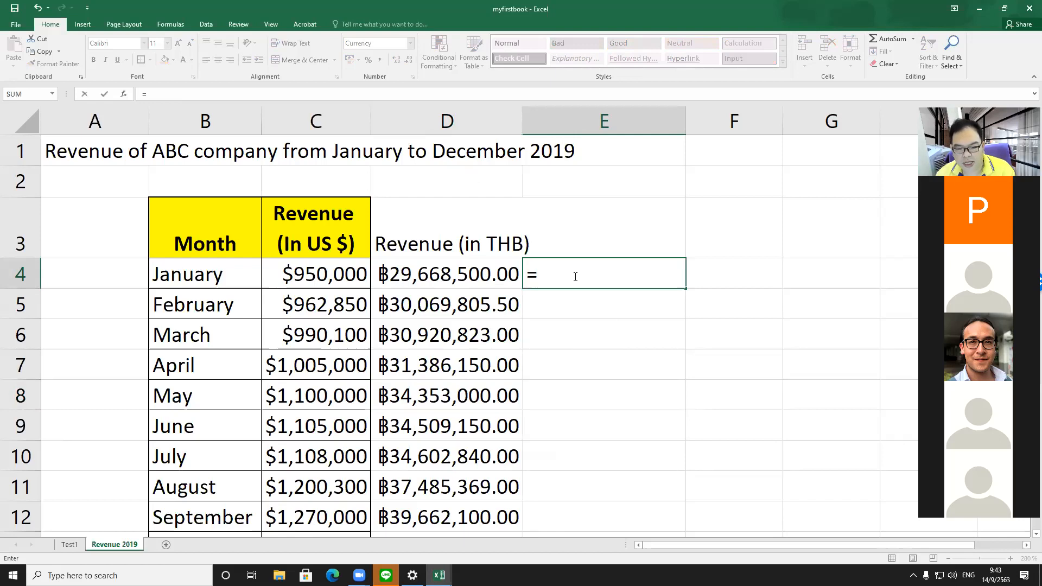
key(Left)
key(Left)
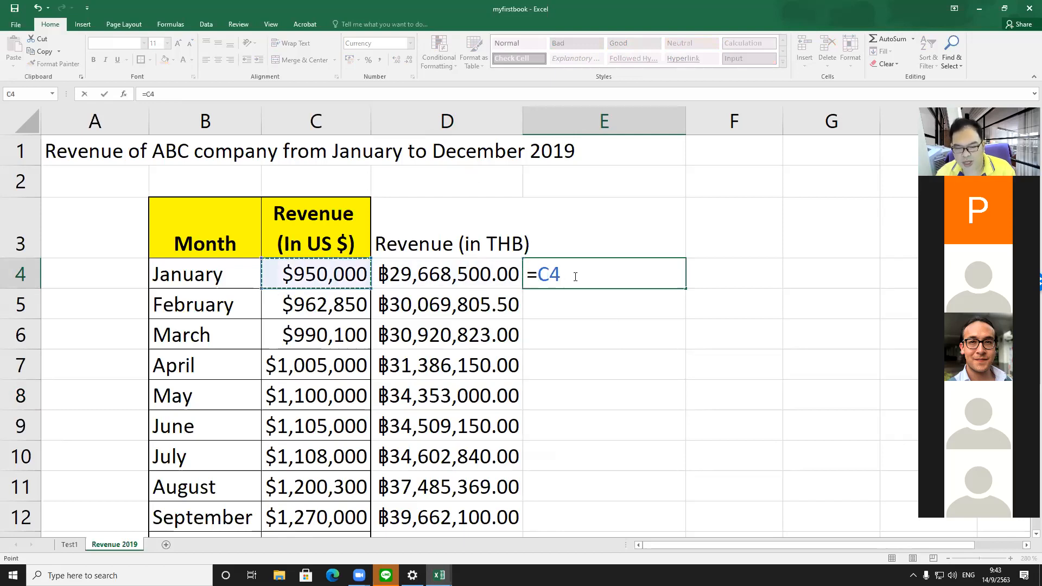
text(*31.23)
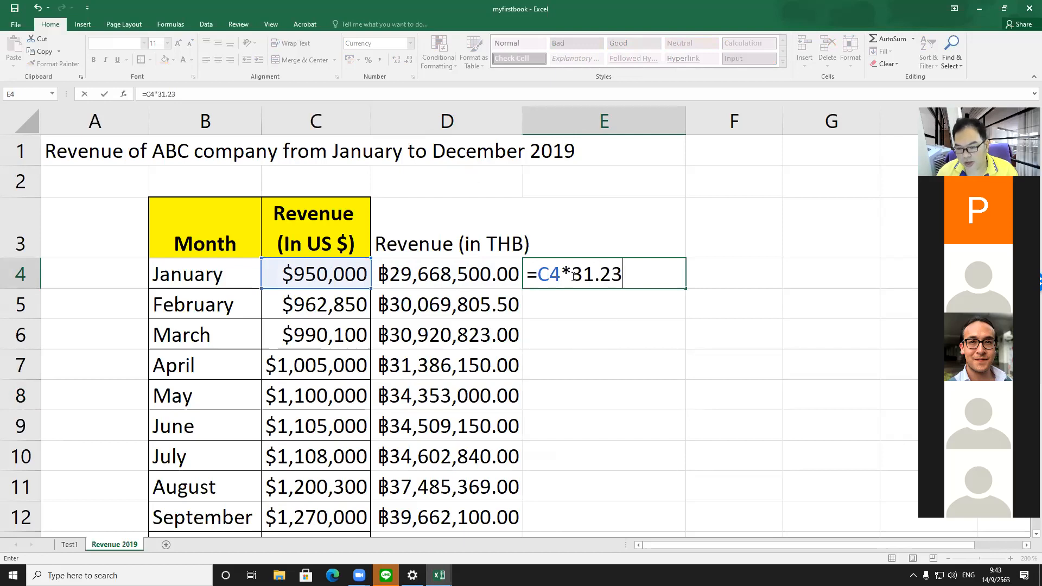
key(Return)
Step: Copy E4 and paste it into E5 through E15
click(573, 277)
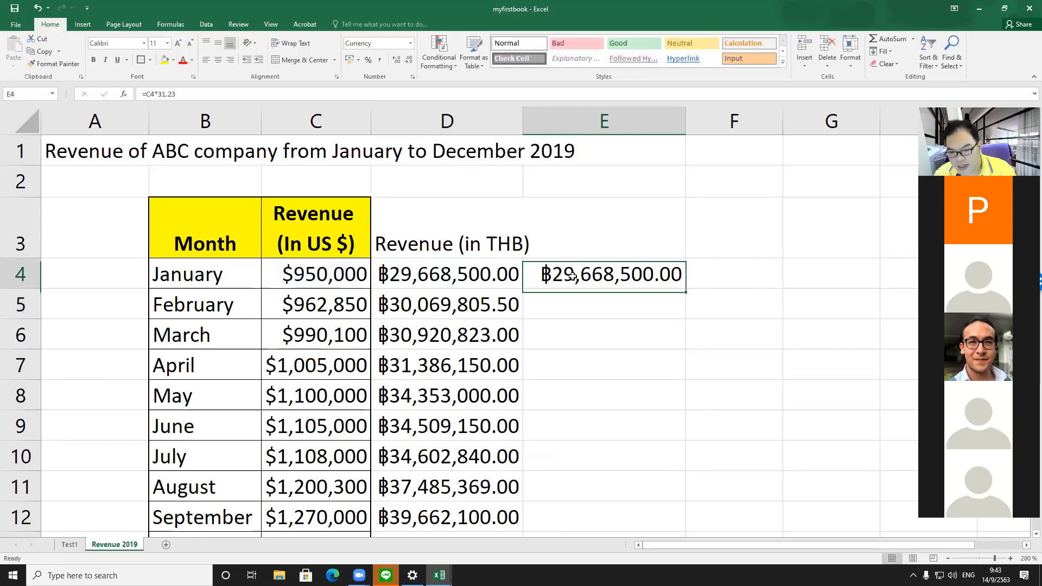
key(ctrl+c)
key(Down)
key(shift+Down)
key(shift+Down)
key(shift+Down)
key(shift+Down)
key(shift+Down)
key(shift+Down)
key(shift+Down)
key(shift+Down)
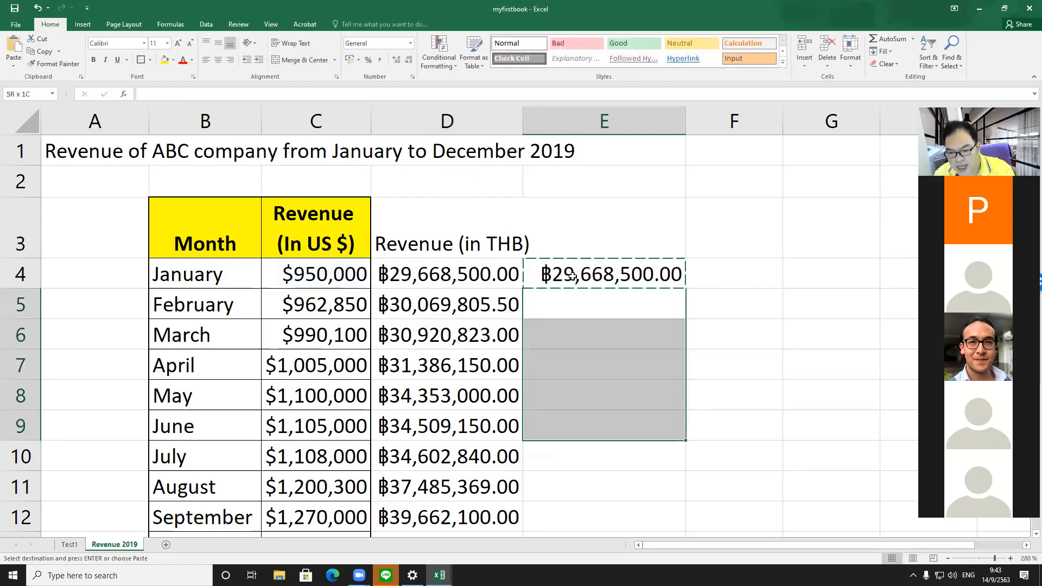
key(shift+Down)
key(shift+Down)
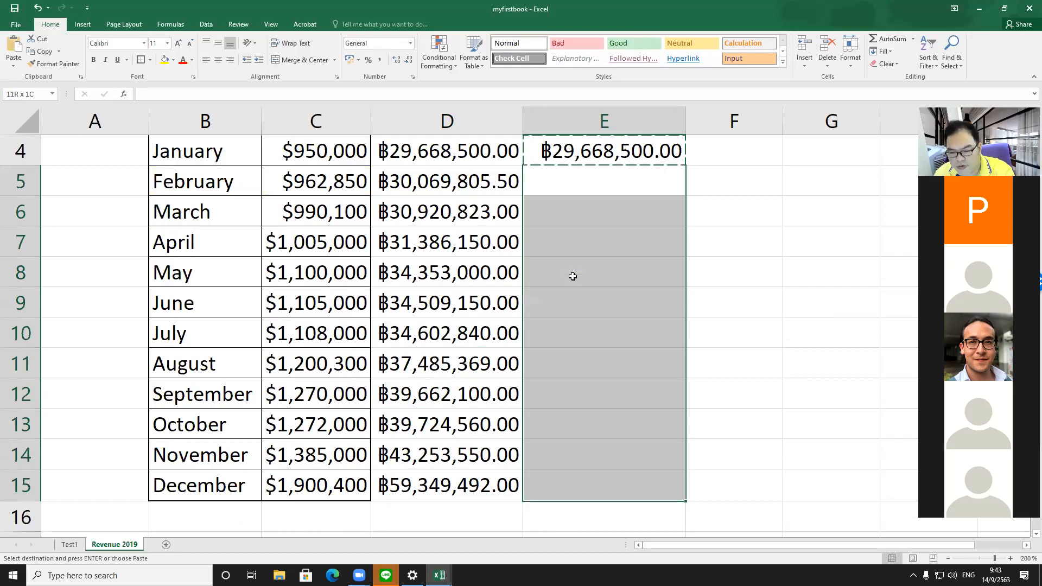
key(Return)
Step: Move through the column E cells to examine their copied formulas
key(Up)
key(Up)
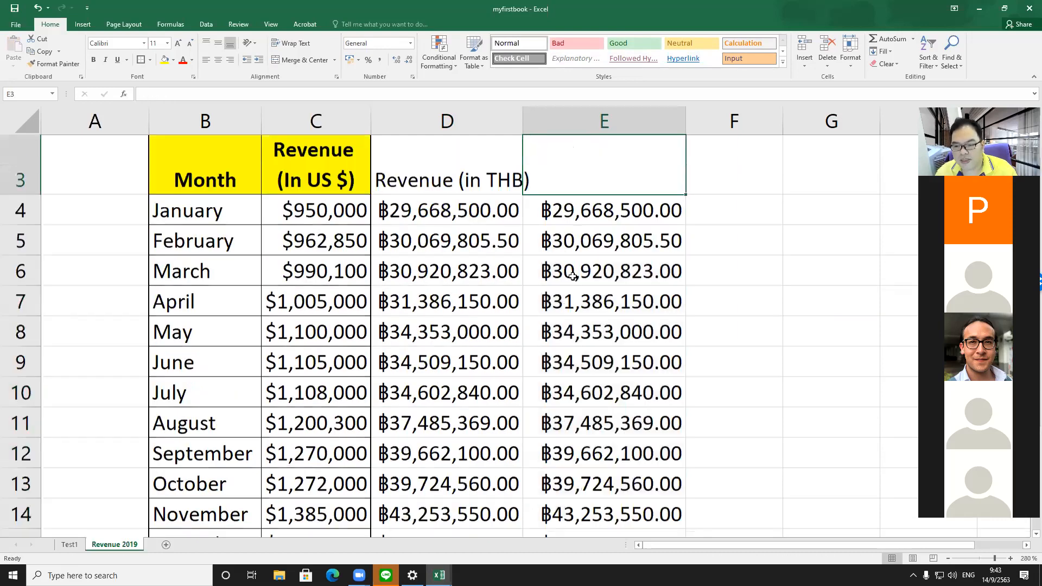
key(Down)
key(Down)
key(Down)
key(Down)
key(Down)
key(Down)
key(Down)
key(Down)
key(Down)
key(Down)
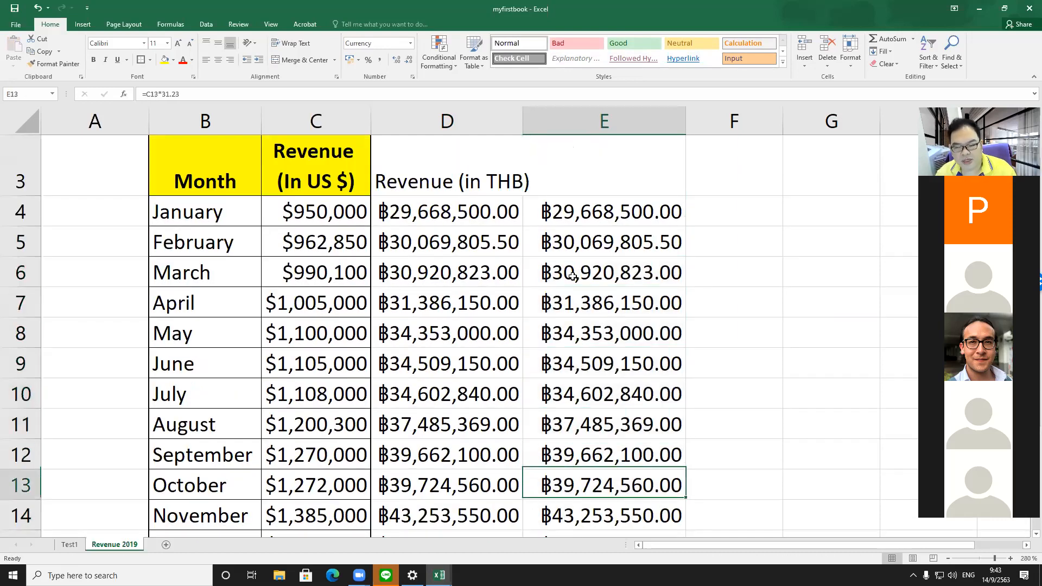
key(Down)
key(Down)
key(Up)
key(Up)
key(Up)
key(Up)
key(Up)
key(Up)
key(Up)
key(Up)
key(Up)
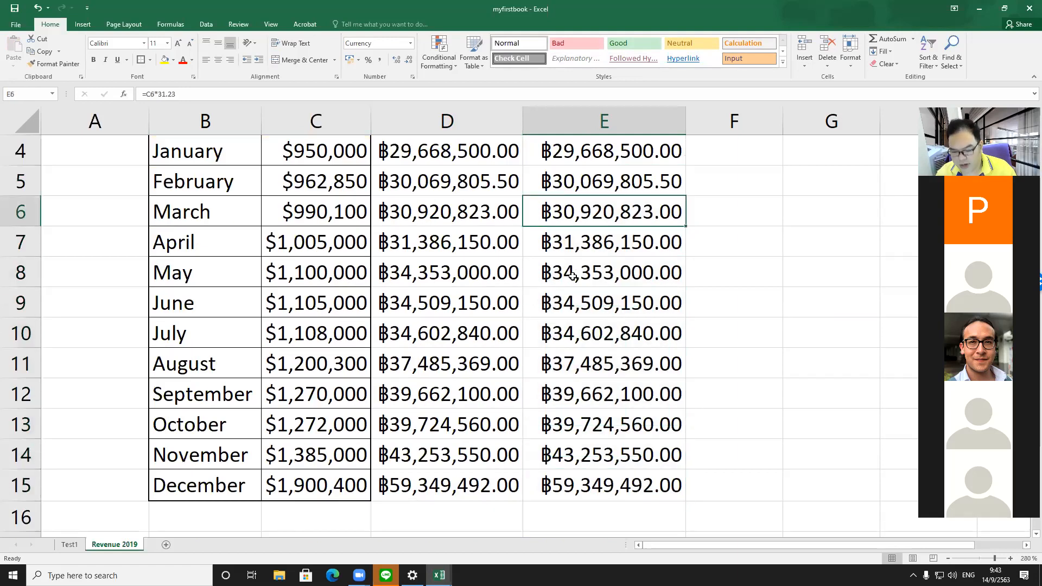
key(Up)
key(Up)
key(Up)
key(Down)
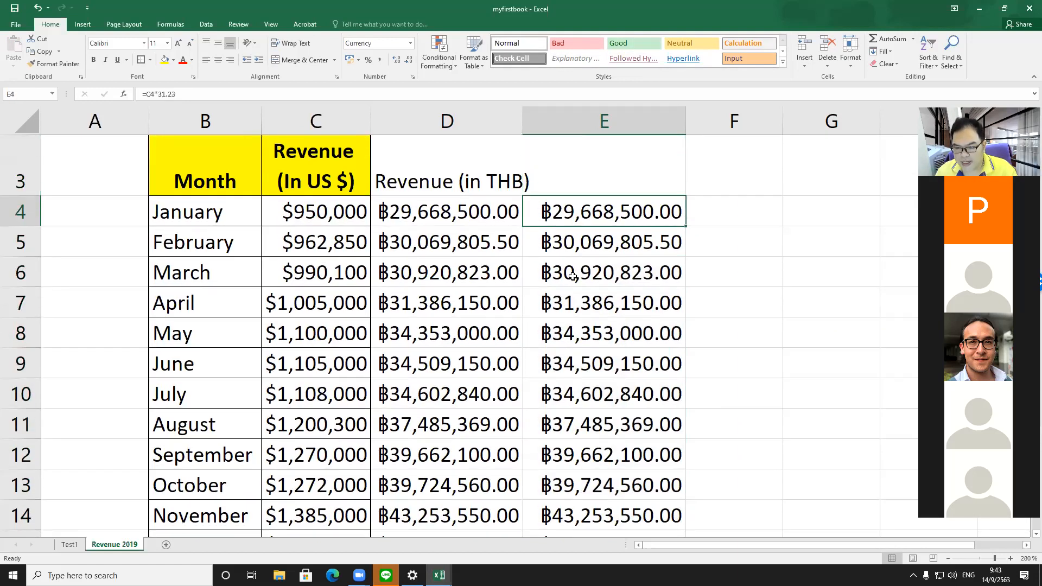
Step: Clear the formulas from E4 through E15
key(shift+Down)
key(shift+Down)
key(shift+Down)
key(shift+Down)
key(shift+Down)
key(shift+Down)
key(shift+Down)
key(shift+Down)
key(shift+Down)
key(shift+Down)
key(shift+Down)
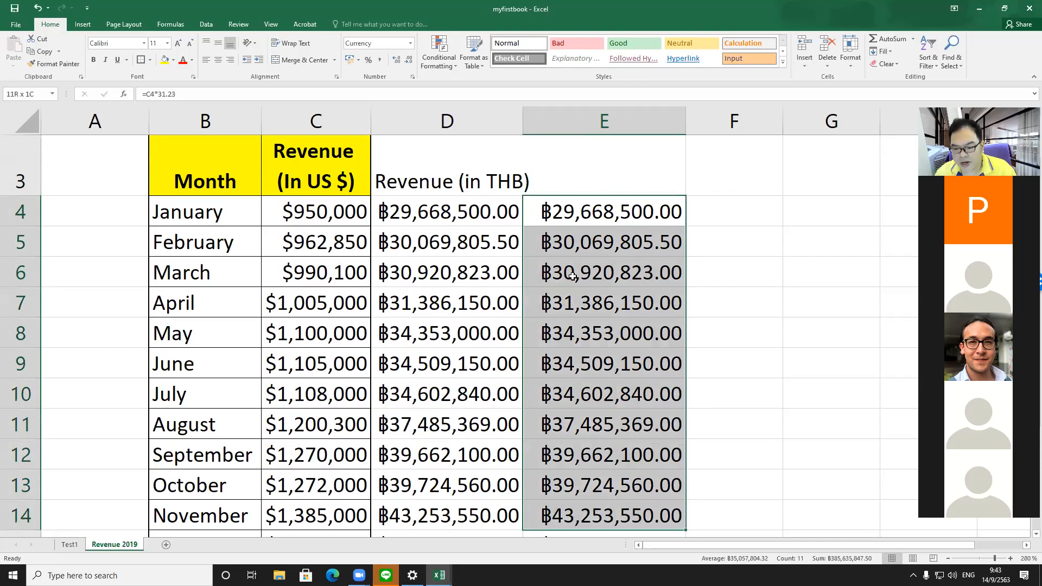
key(Delete)
Step: Apply All Borders to the THB column range D3 through D15
key(Up)
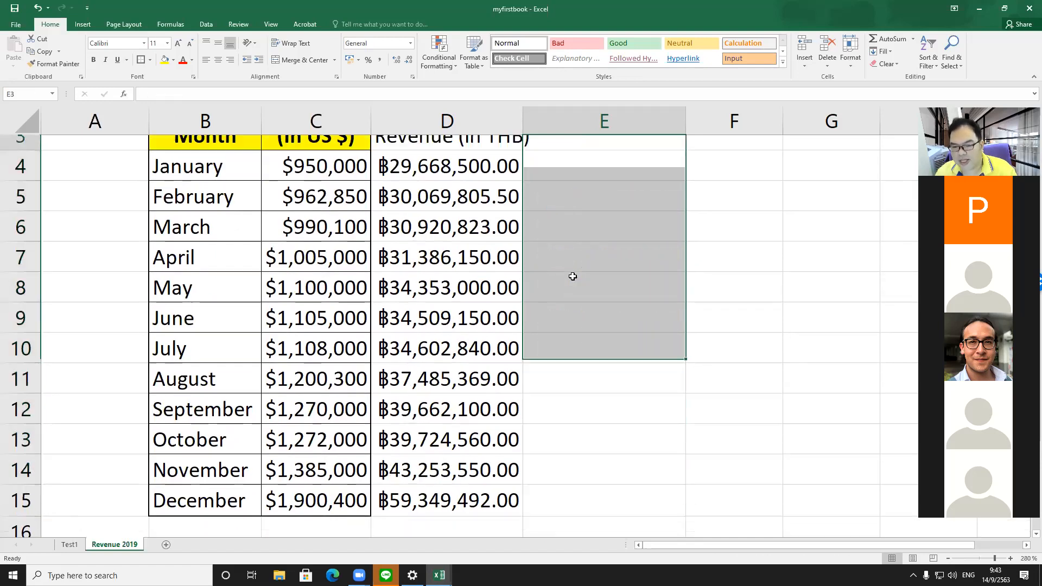
key(Left)
key(shift+Down)
key(shift+Down)
key(shift+Down)
key(shift+Down)
key(shift+Down)
key(shift+Down)
key(shift+Down)
key(shift+Down)
key(shift+Down)
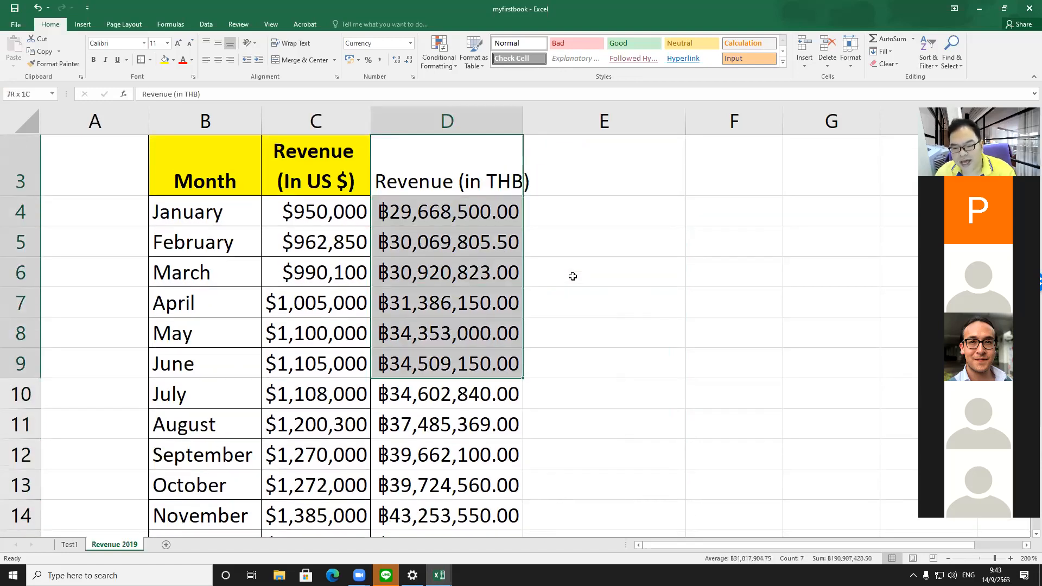
key(shift+Down)
key(shift+Down)
key(shift+Down)
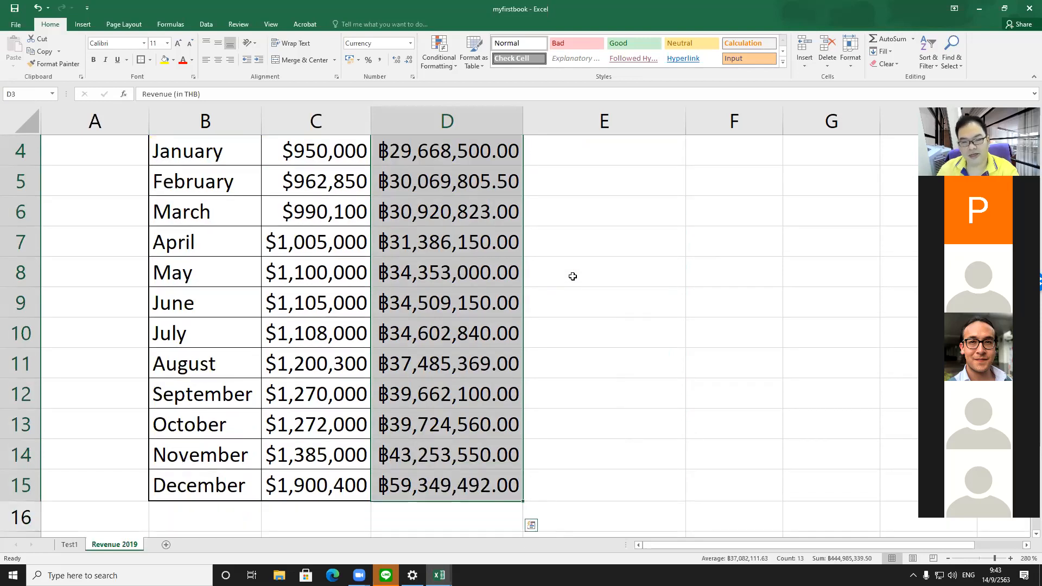
click(149, 60)
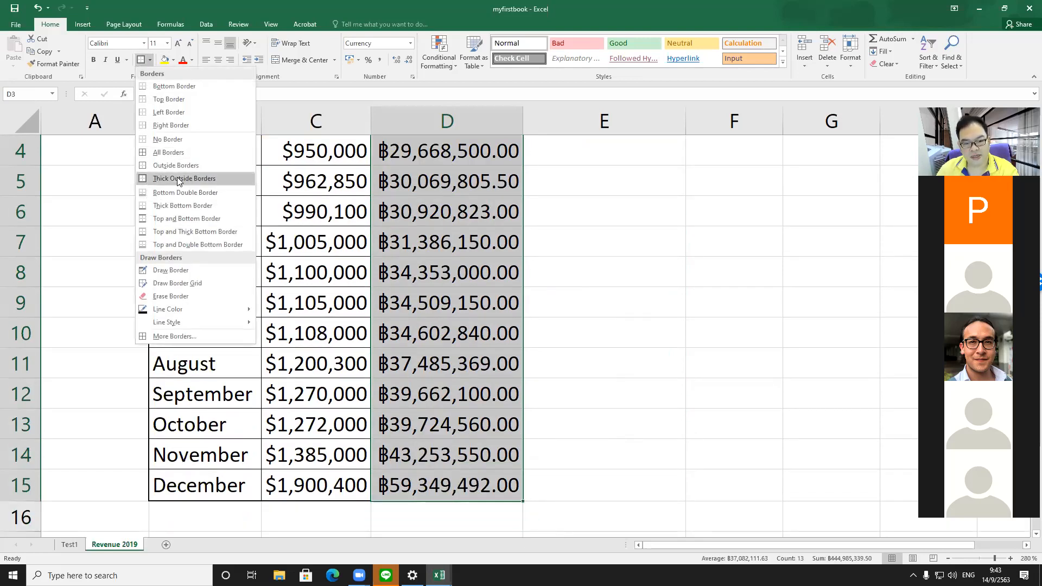
click(174, 153)
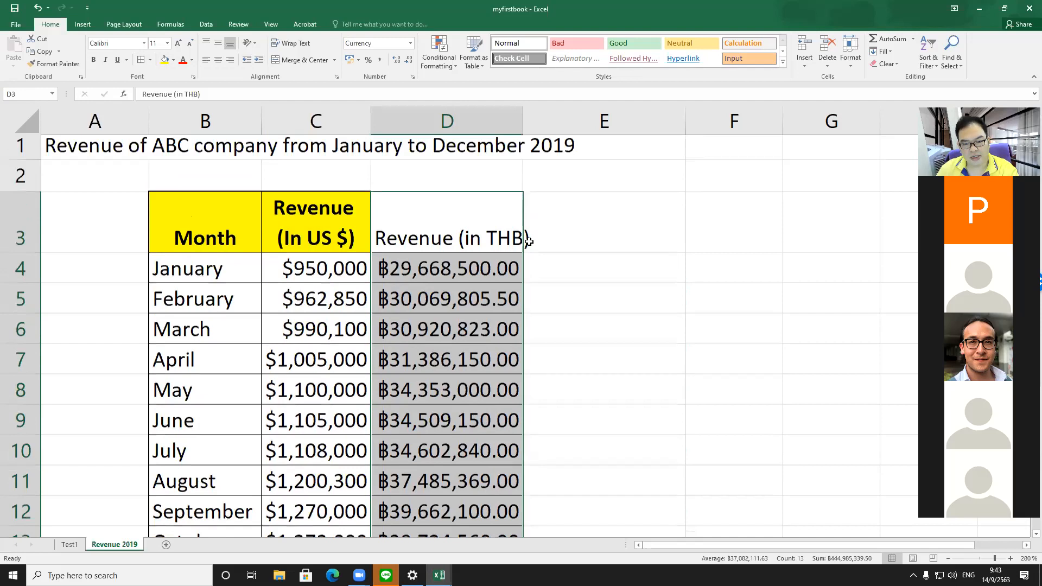
Step: Give header cell D3 a yellow fill and bold text, and autofit column D
click(465, 228)
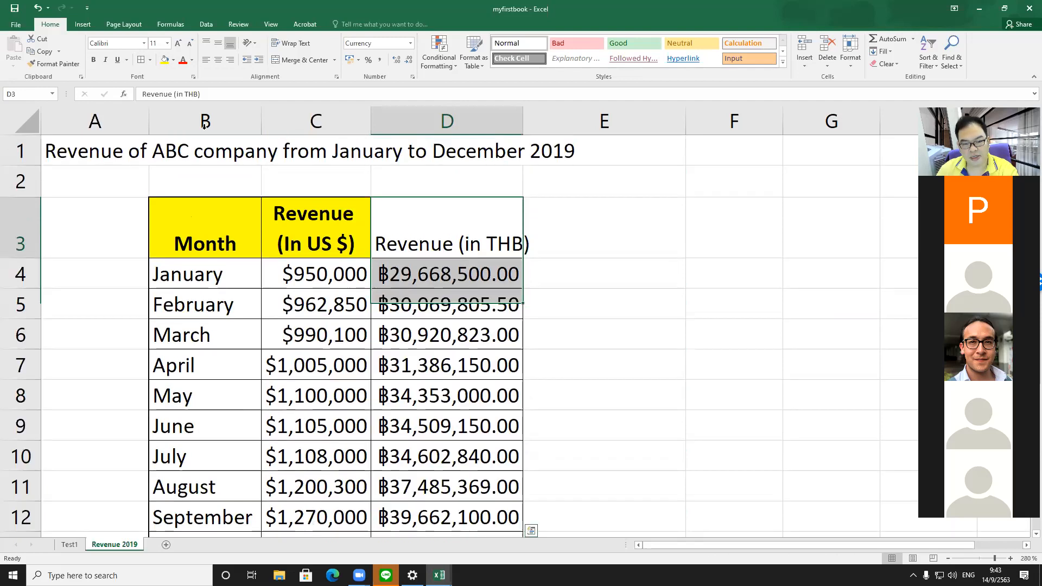
click(165, 60)
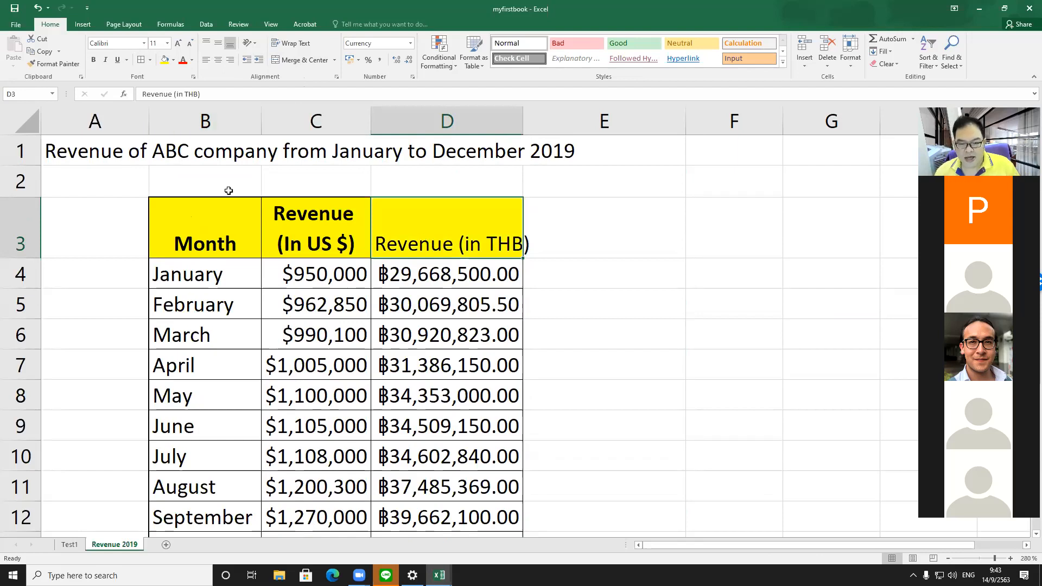
click(93, 60)
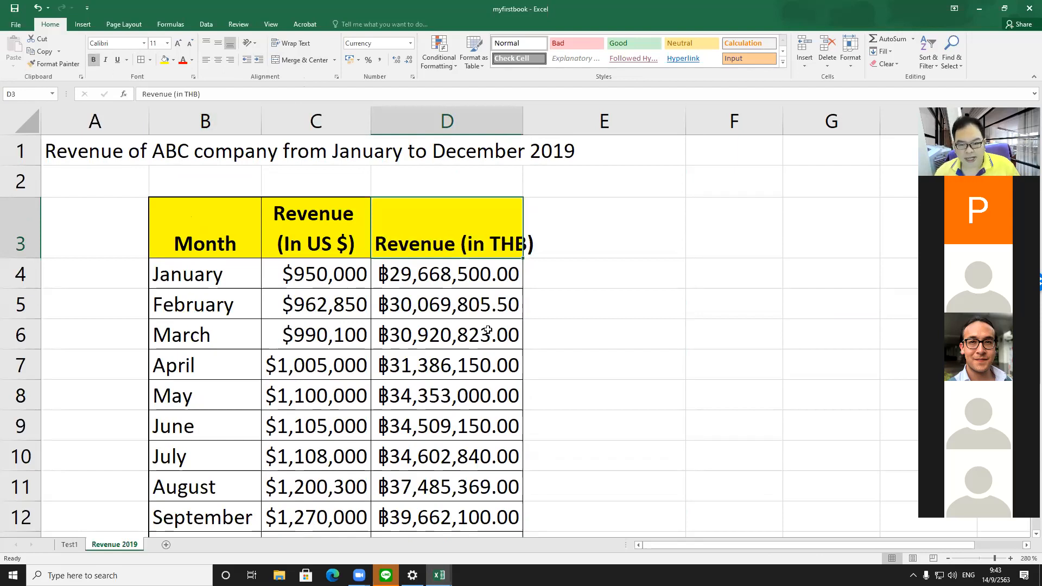
double_click(524, 127)
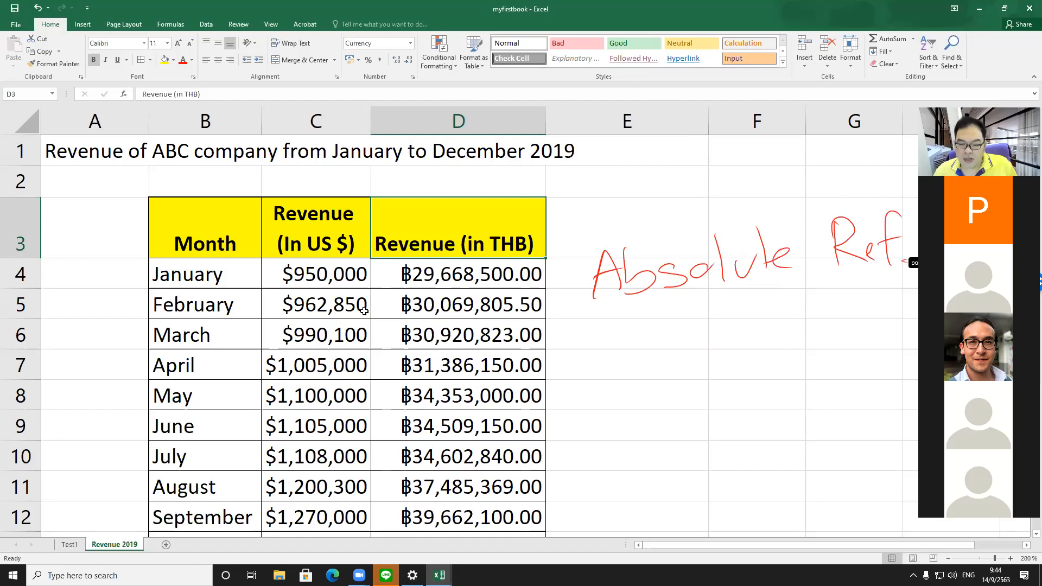
Step: Open the D4 formula for review and confirm it
click(487, 276)
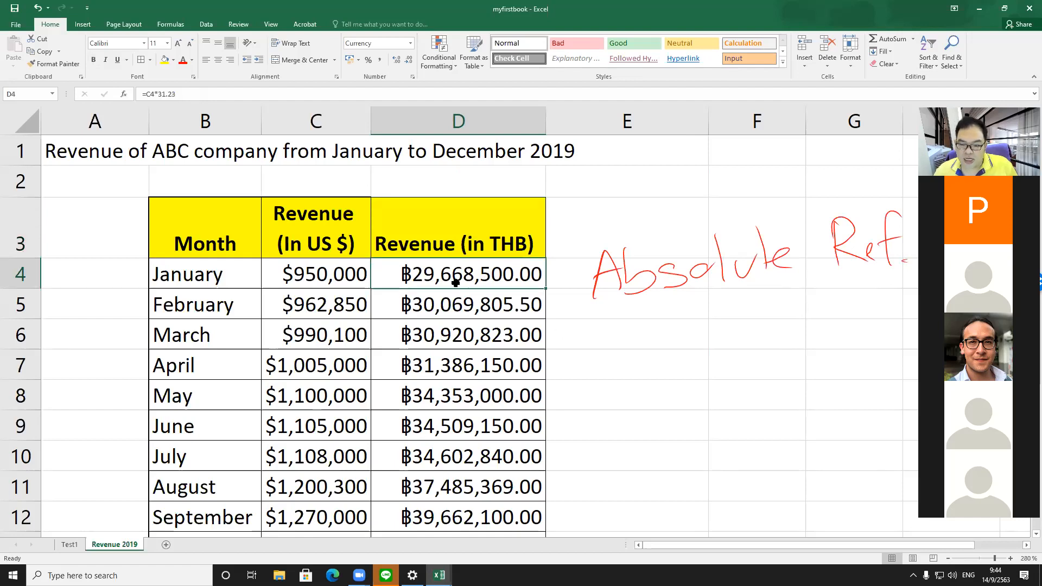
double_click(456, 290)
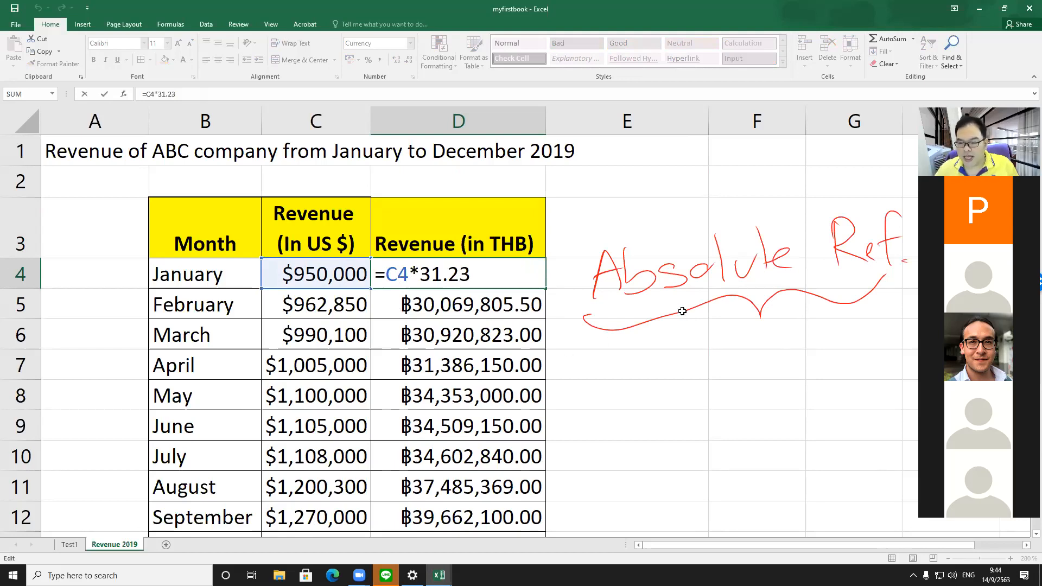
key(Return)
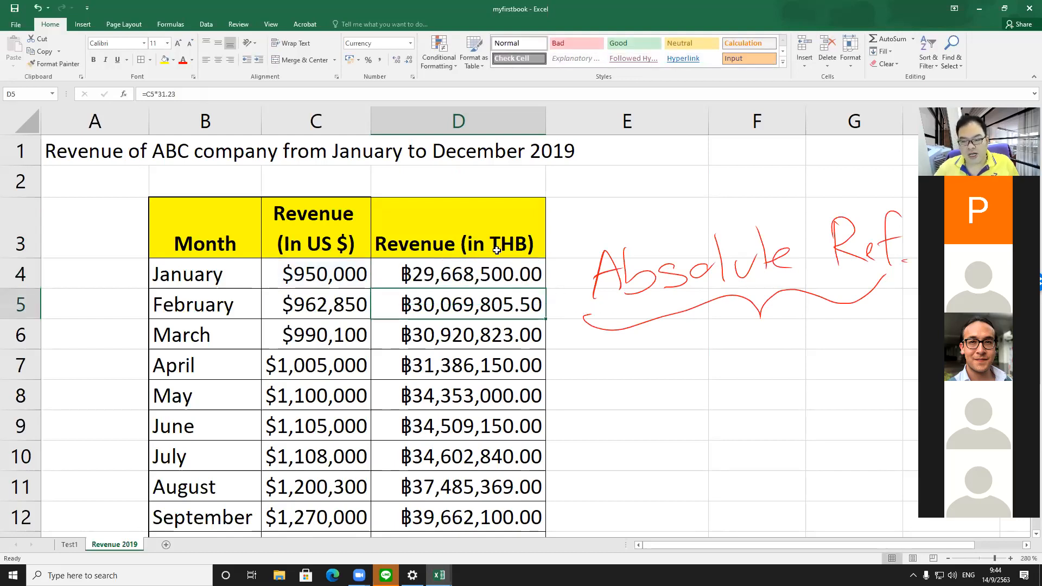
key(ctrl+shift+6)
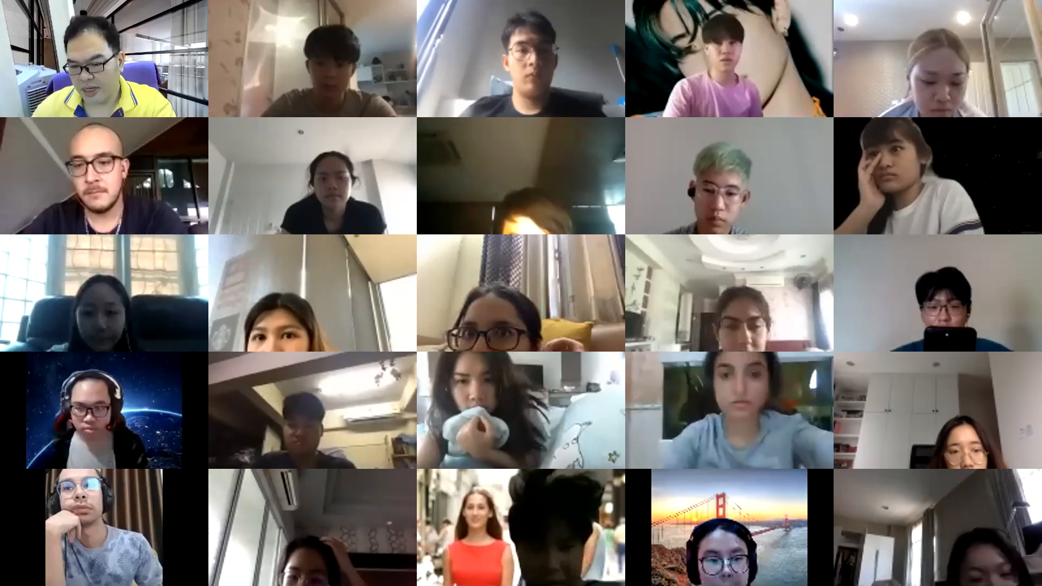
key(Page_Down)
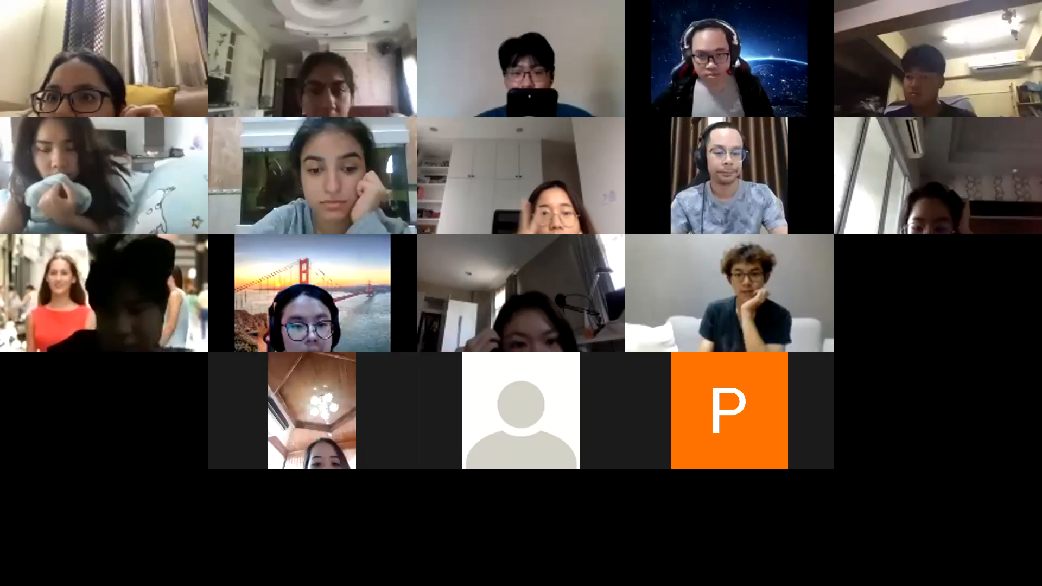